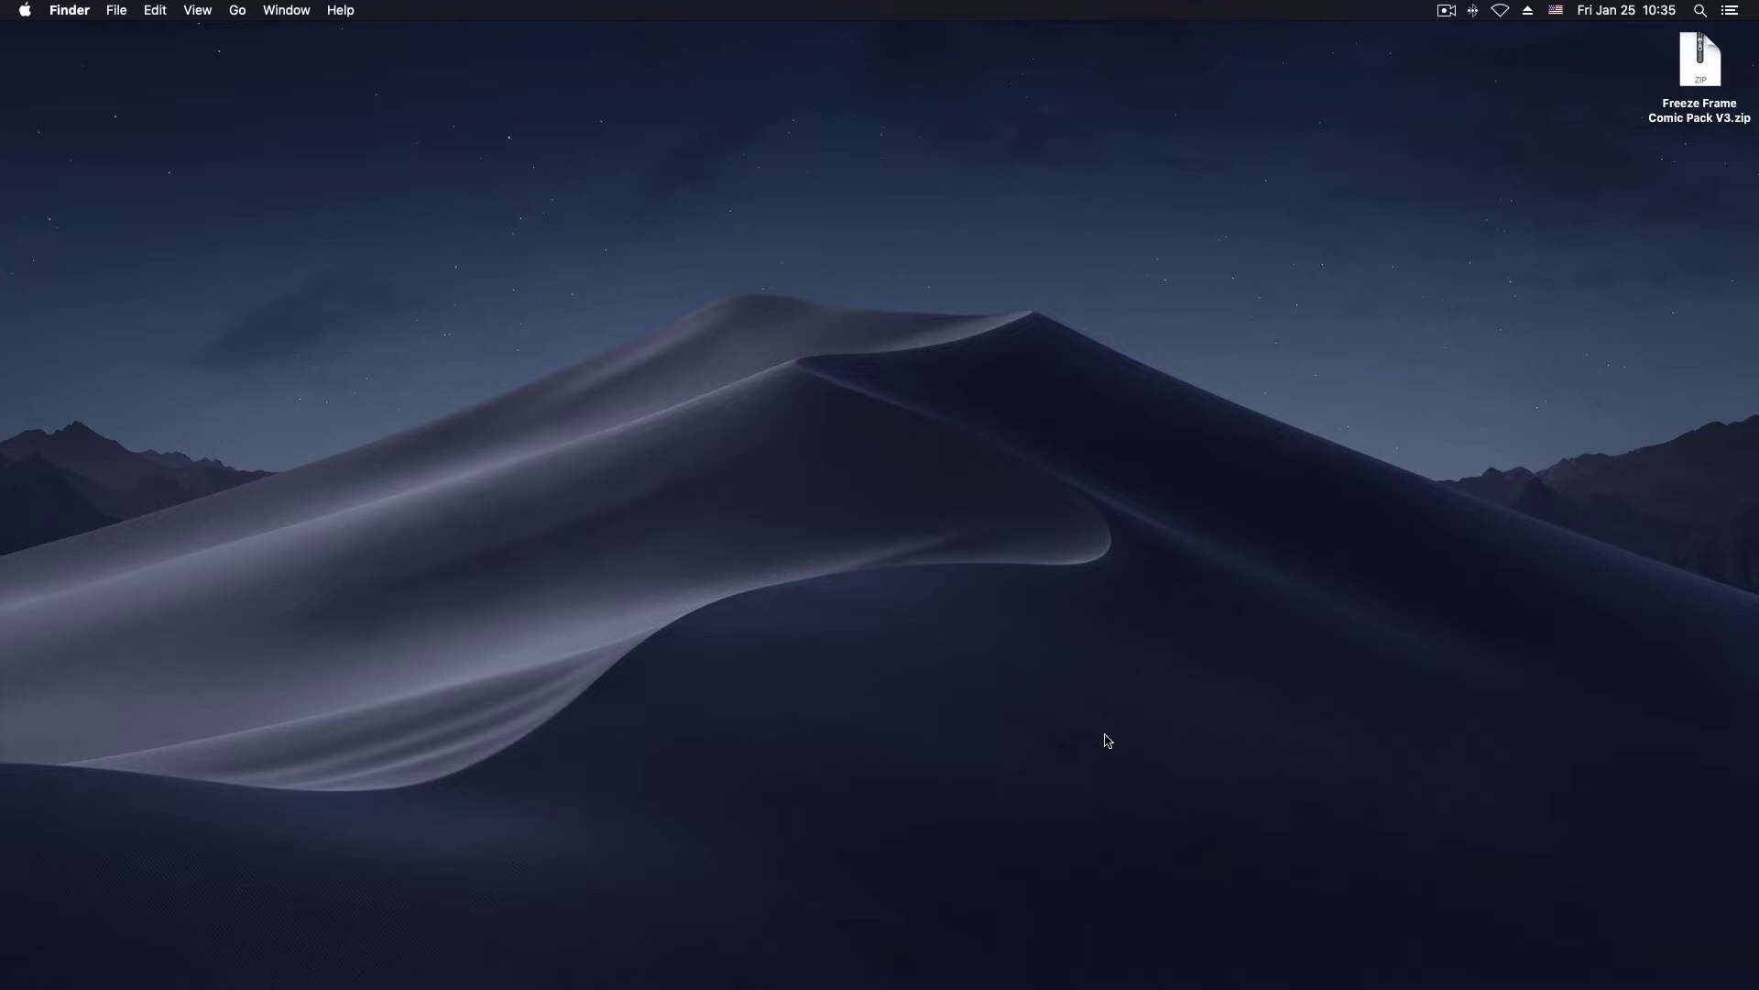
Extract the Freeze Frame Comic Pack V3 zip and open Freeze Frame 01.aep from its After Effects Project File folder
{"action": "double_click", "coordinate": [1700, 85]}
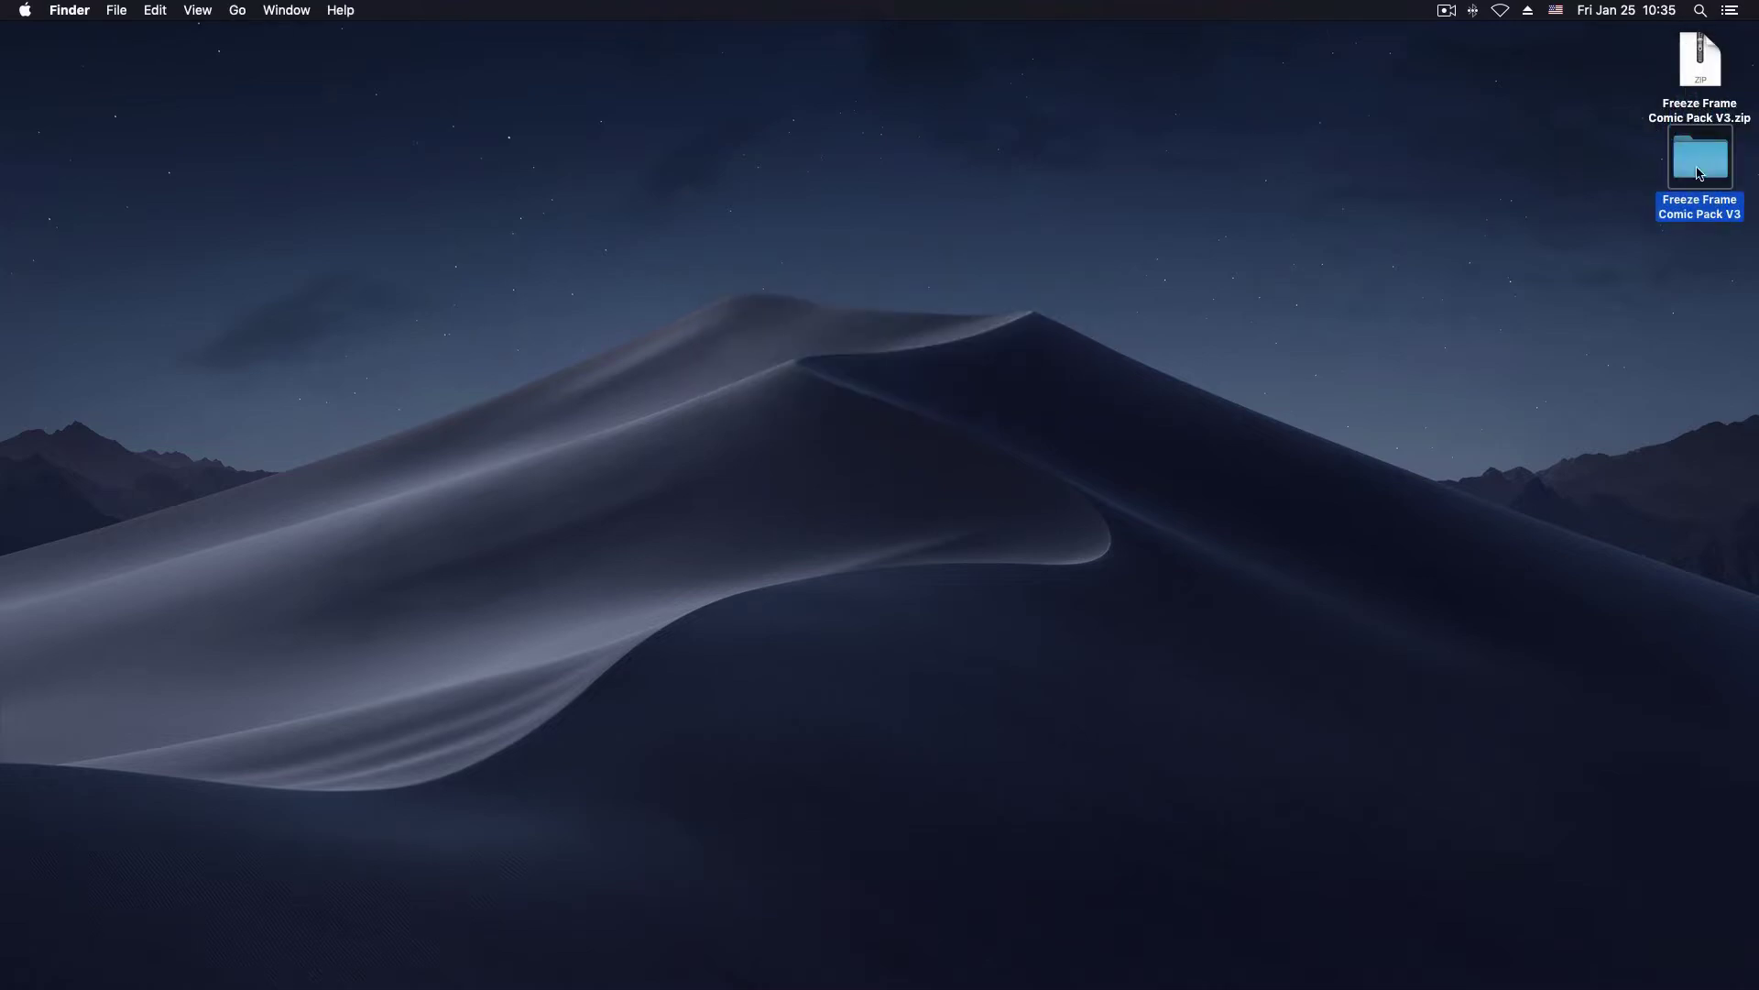
{"action": "double_click", "coordinate": [1716, 180]}
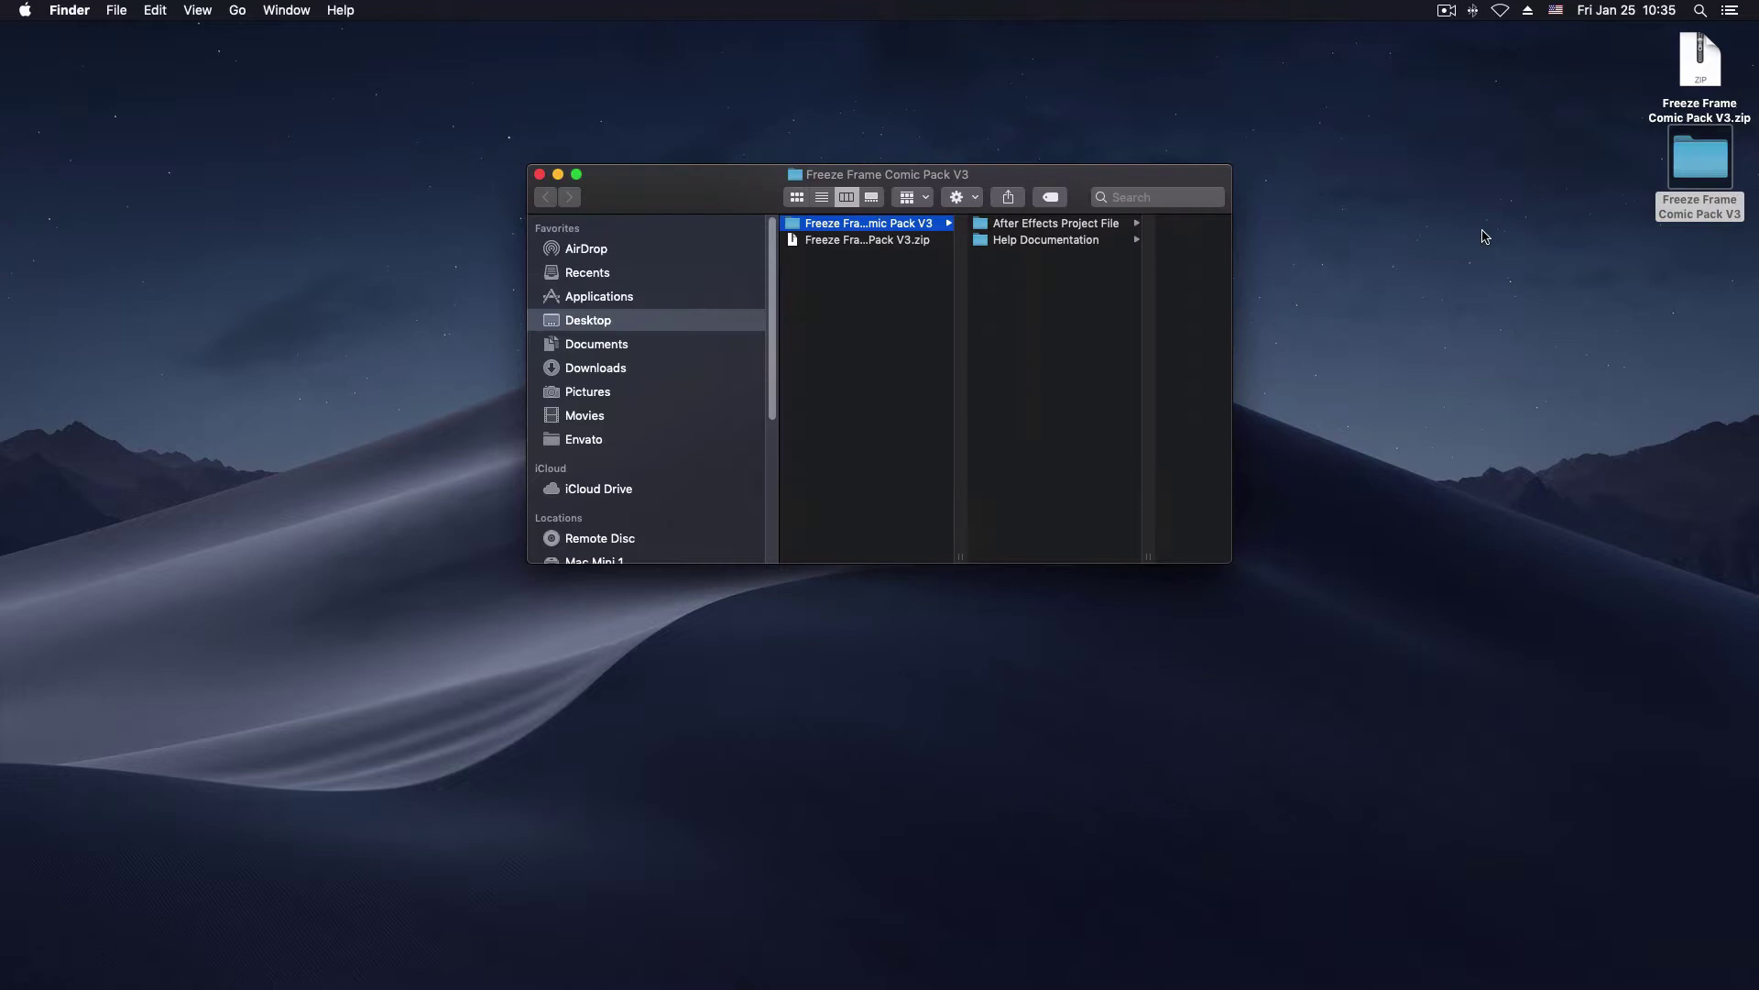
{"action": "left_click", "coordinate": [1074, 225]}
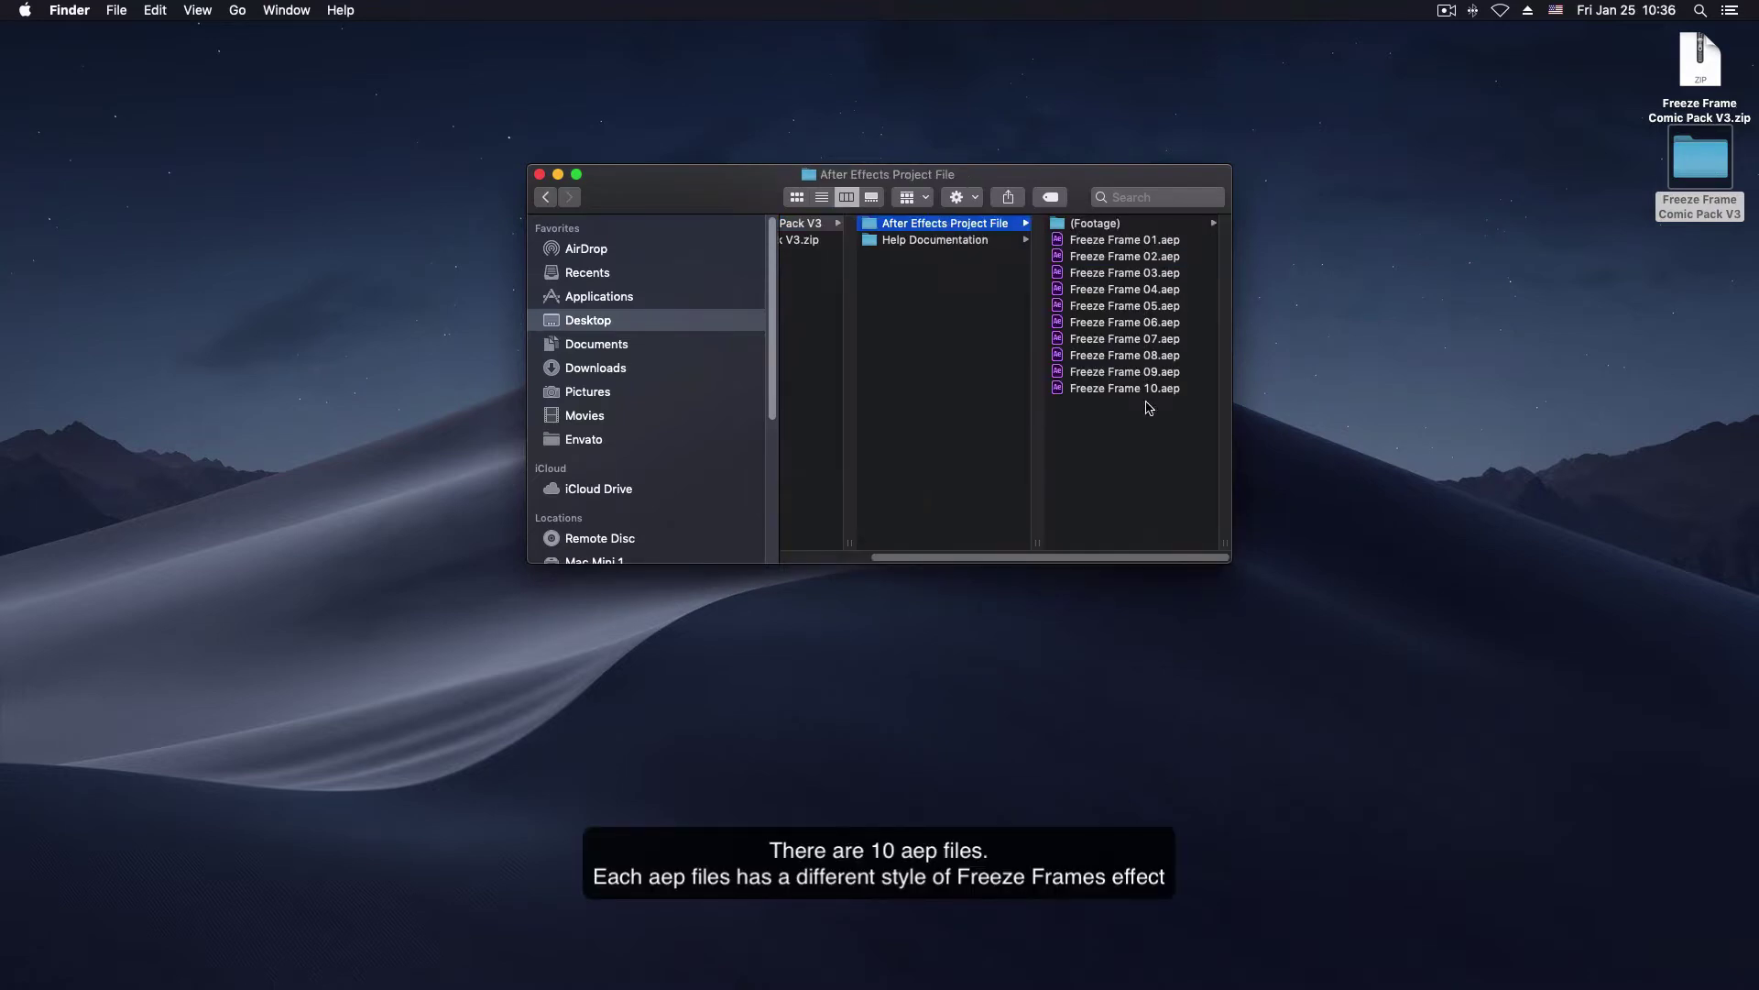
{"action": "left_click", "coordinate": [1160, 241]}
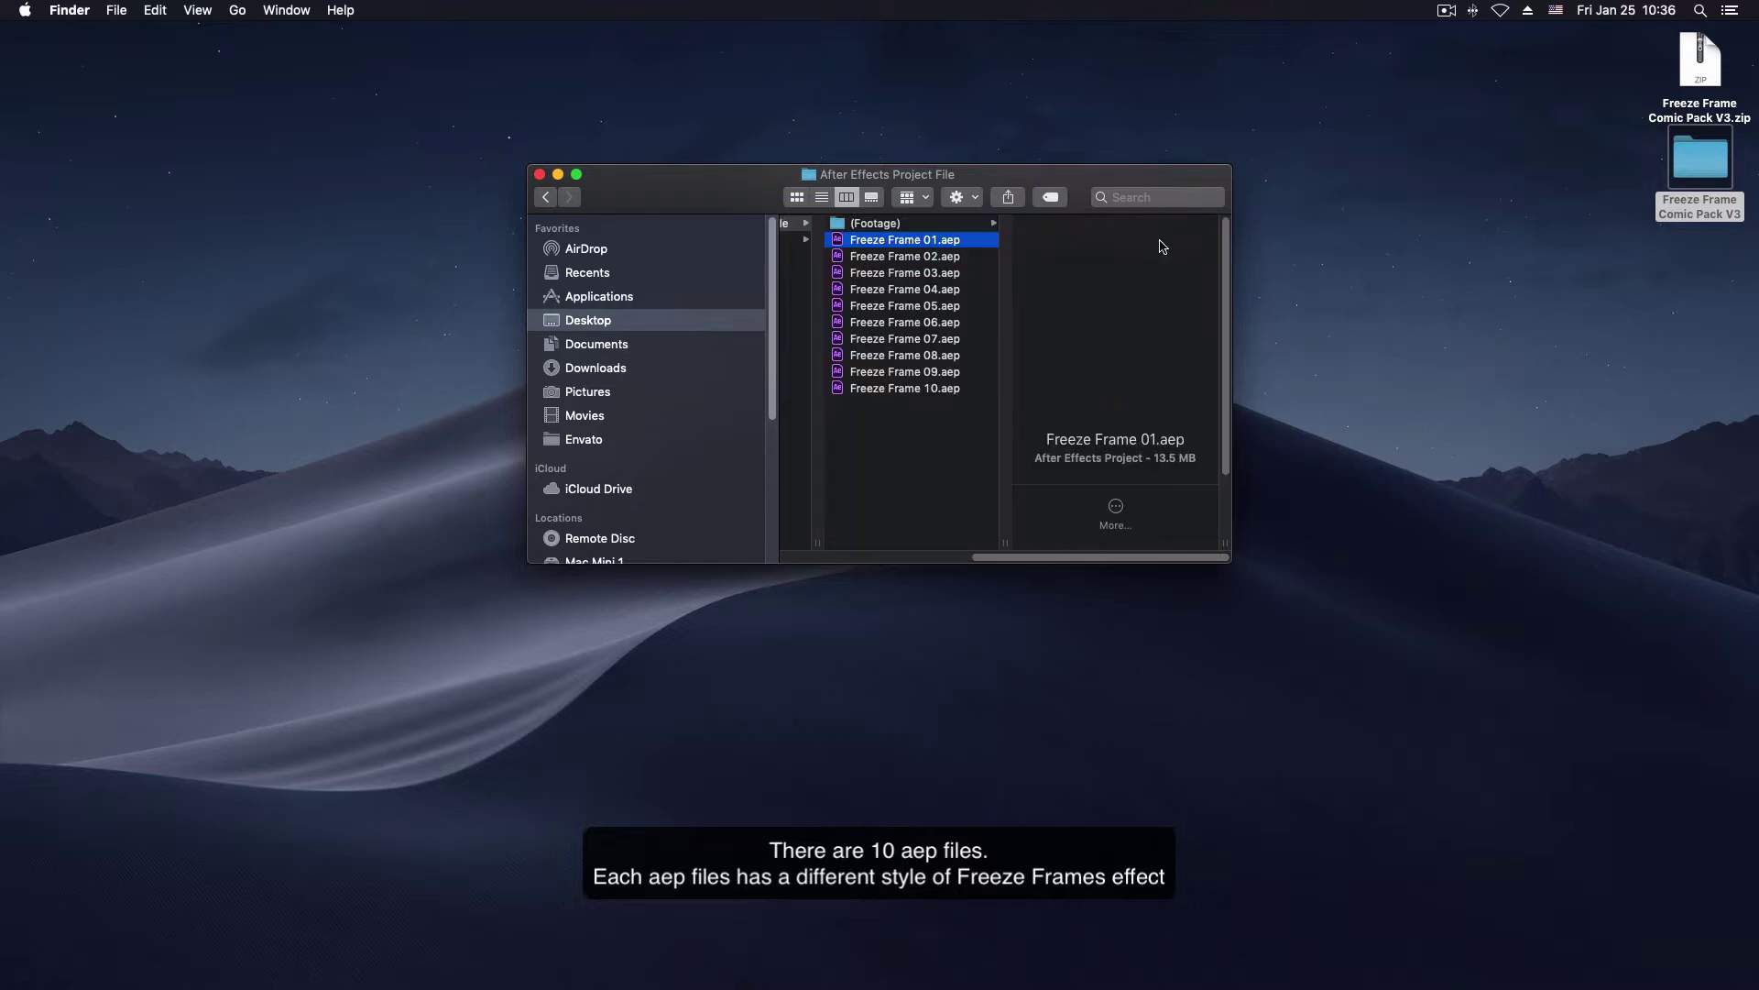
{"action": "double_click", "coordinate": [917, 241]}
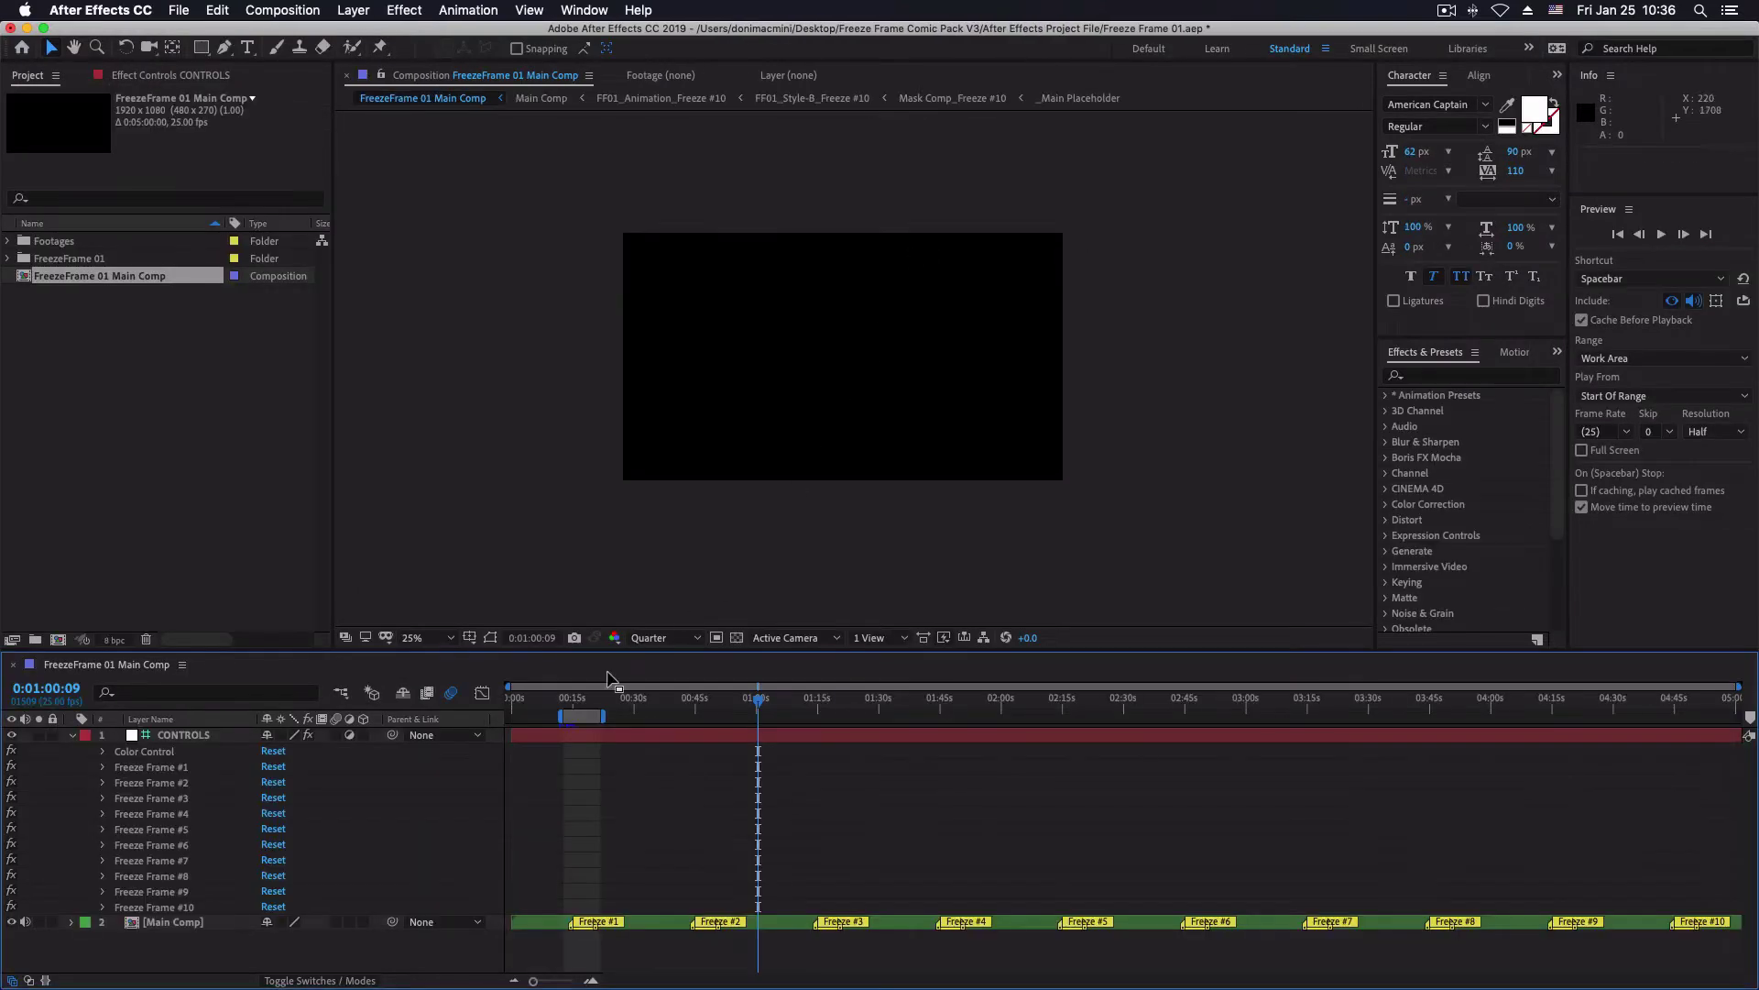
Import 'Within & Without – Portraits from Nuqat 2016.mp4' into the Project panel as footage
{"action": "mouse_move", "coordinate": [548, 707]}
{"action": "left_mouse_down"}
{"action": "mouse_move", "coordinate": [519, 706]}
{"action": "mouse_move", "coordinate": [580, 715]}
{"action": "mouse_move", "coordinate": [549, 716]}
{"action": "left_mouse_up"}
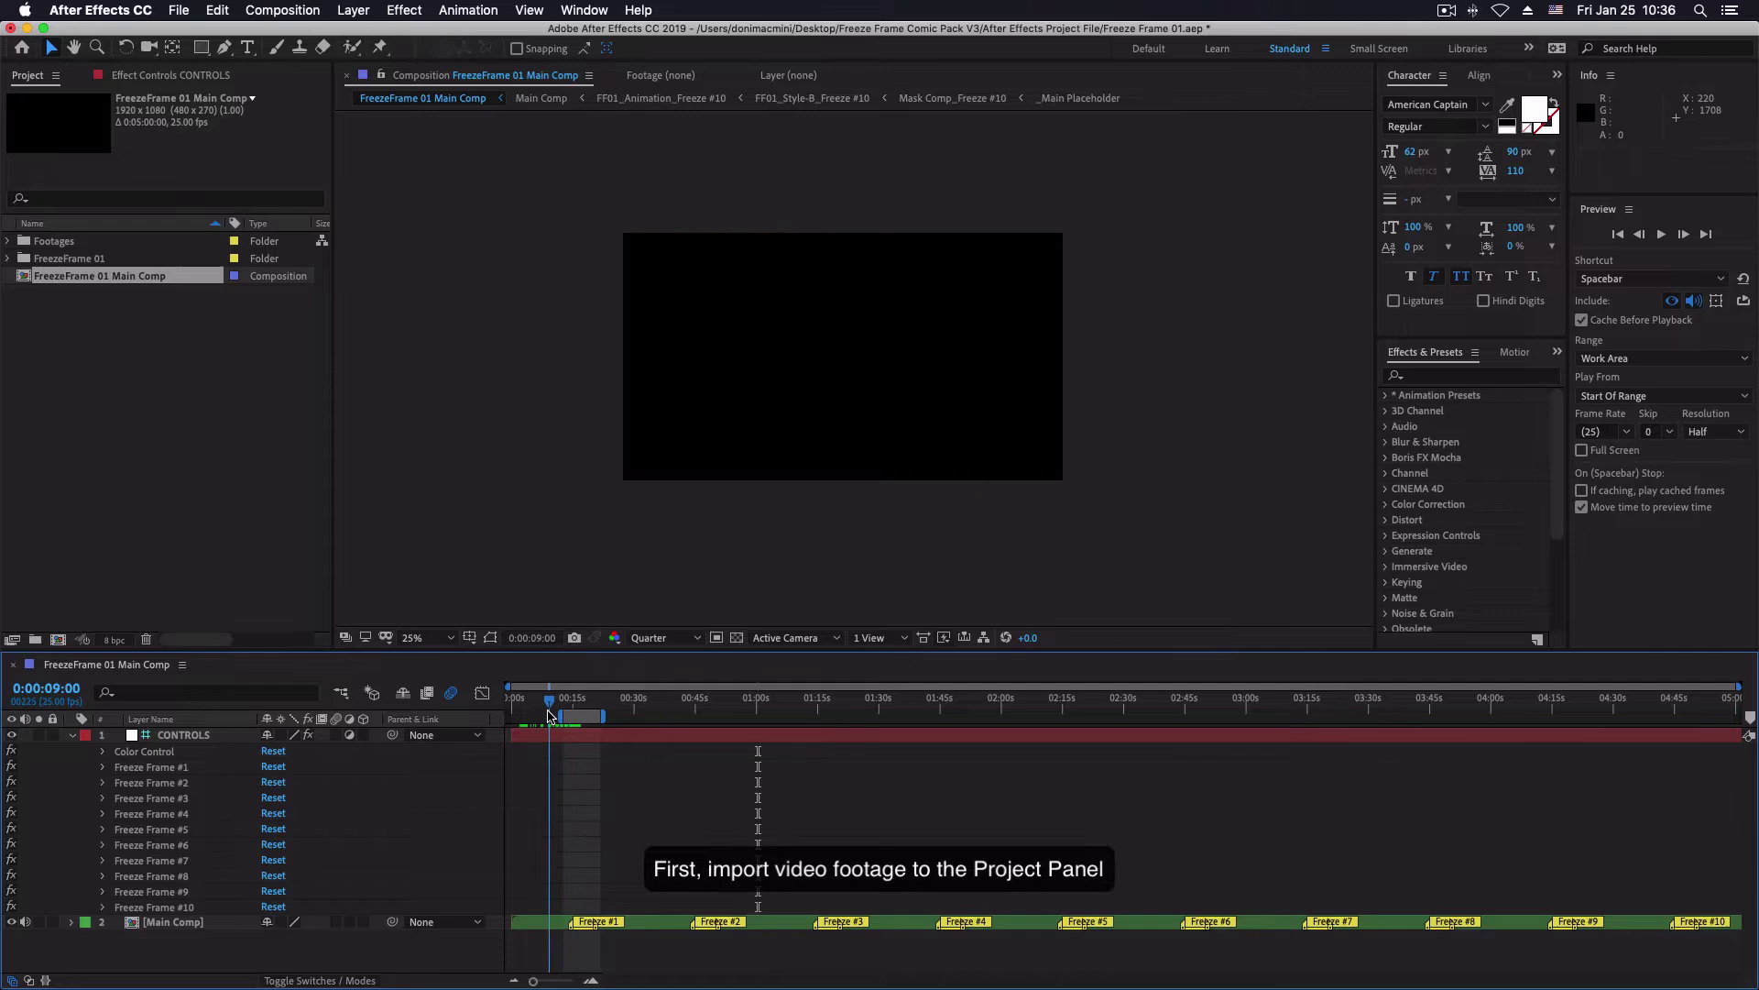
{"action": "right_click", "coordinate": [157, 382]}
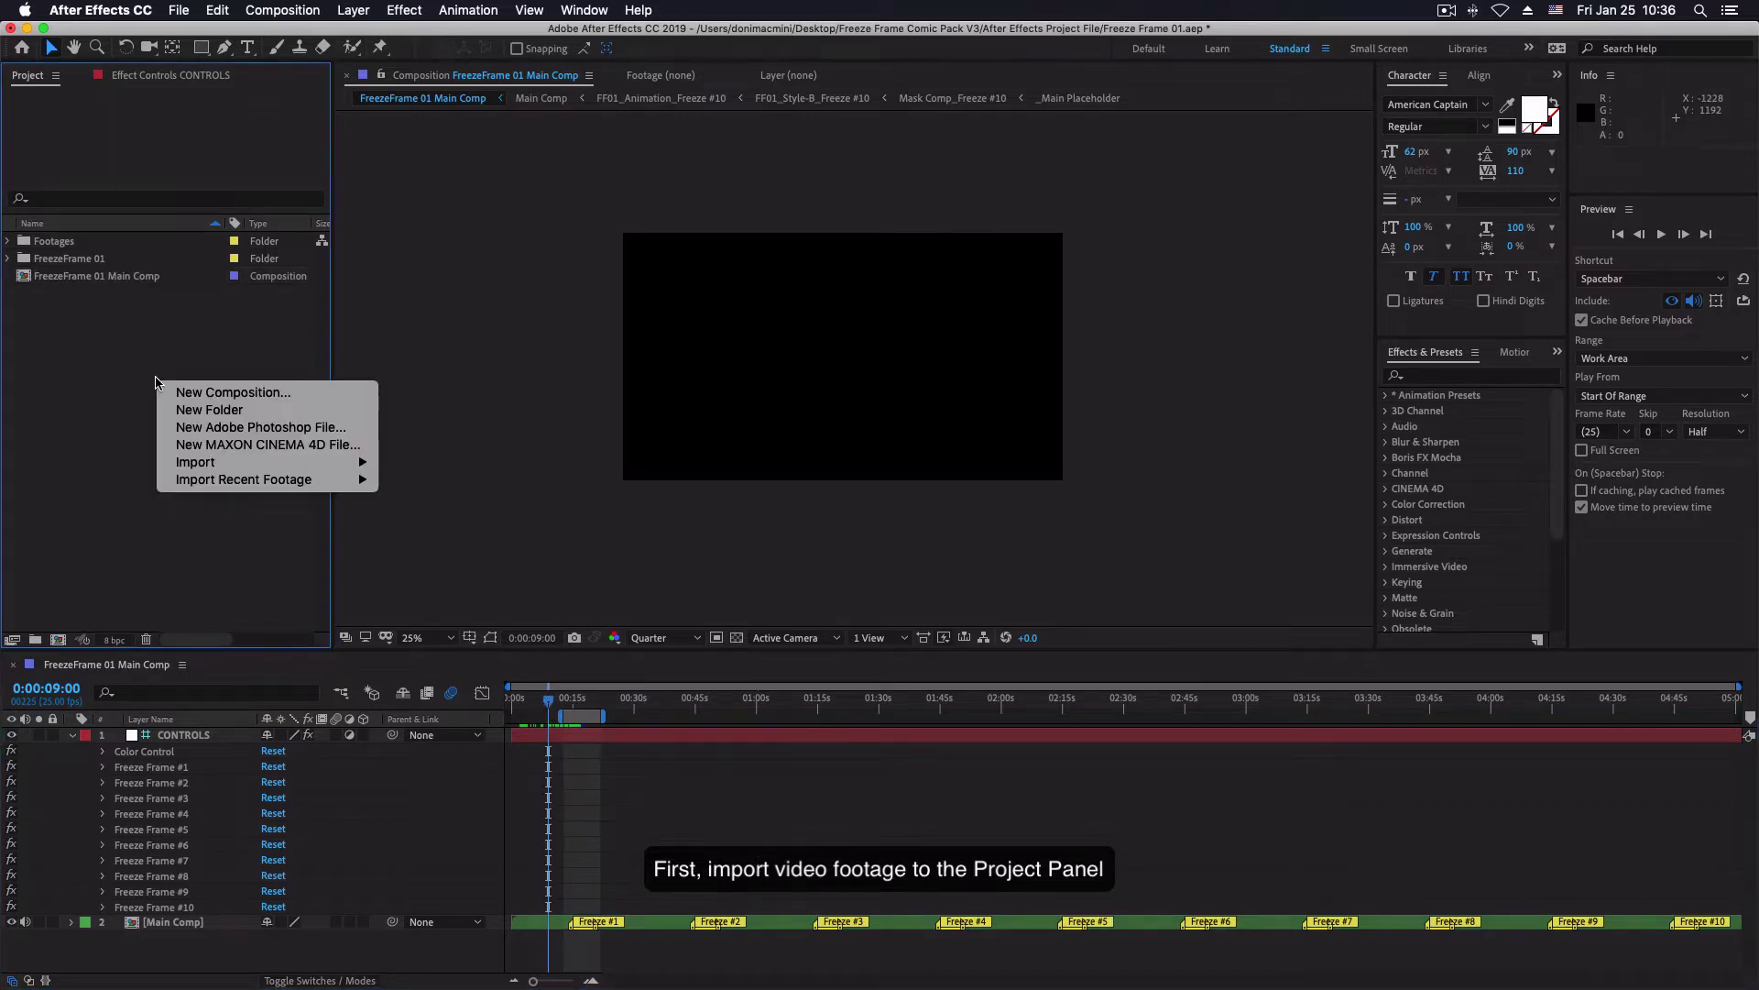
{"action": "left_click", "coordinate": [407, 465]}
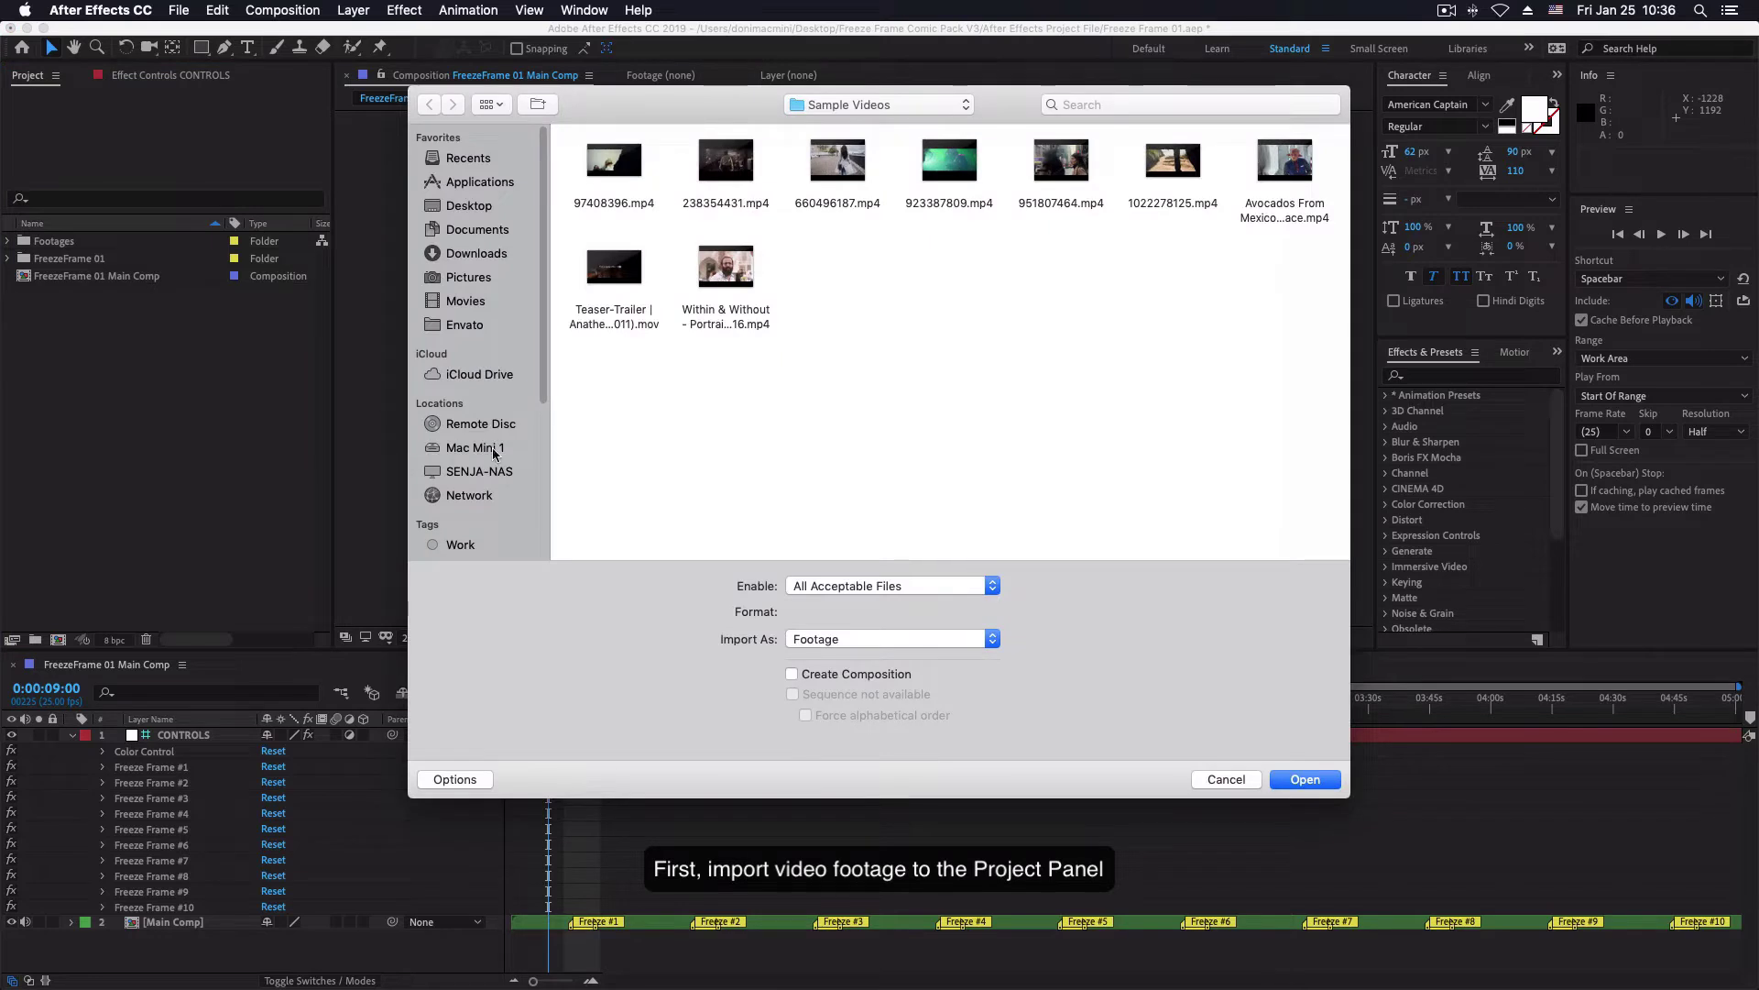
{"action": "left_click", "coordinate": [760, 284]}
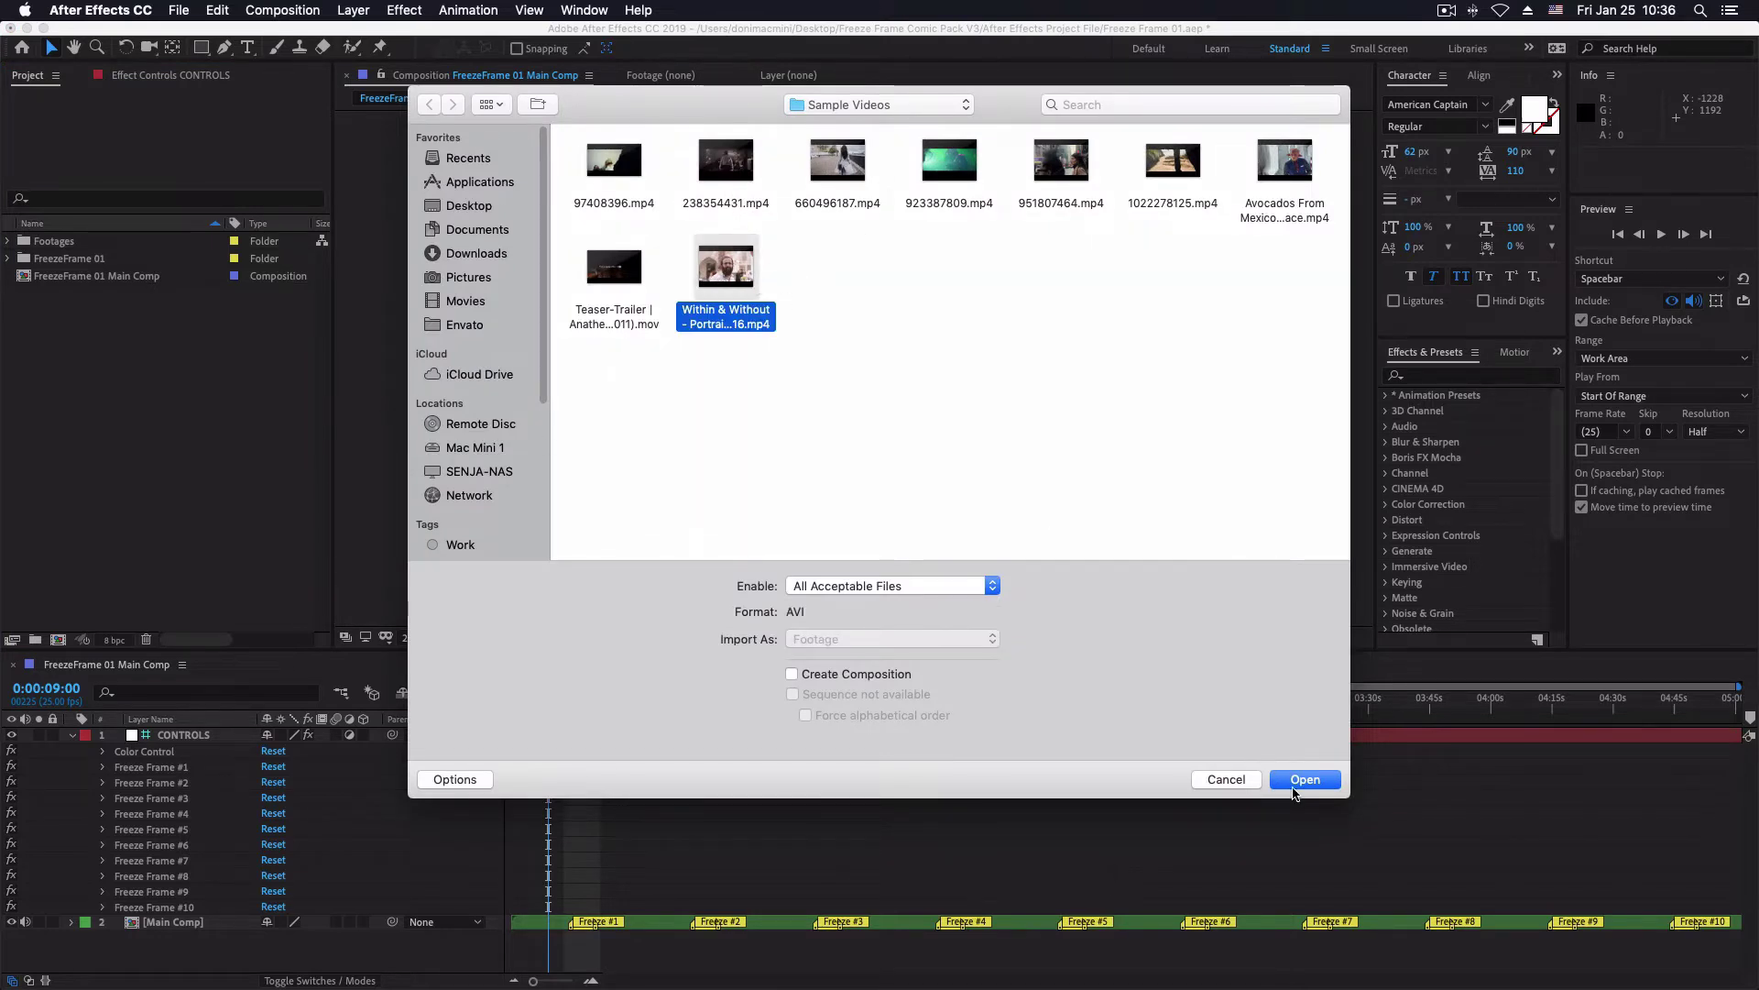
{"action": "left_click", "coordinate": [1295, 781]}
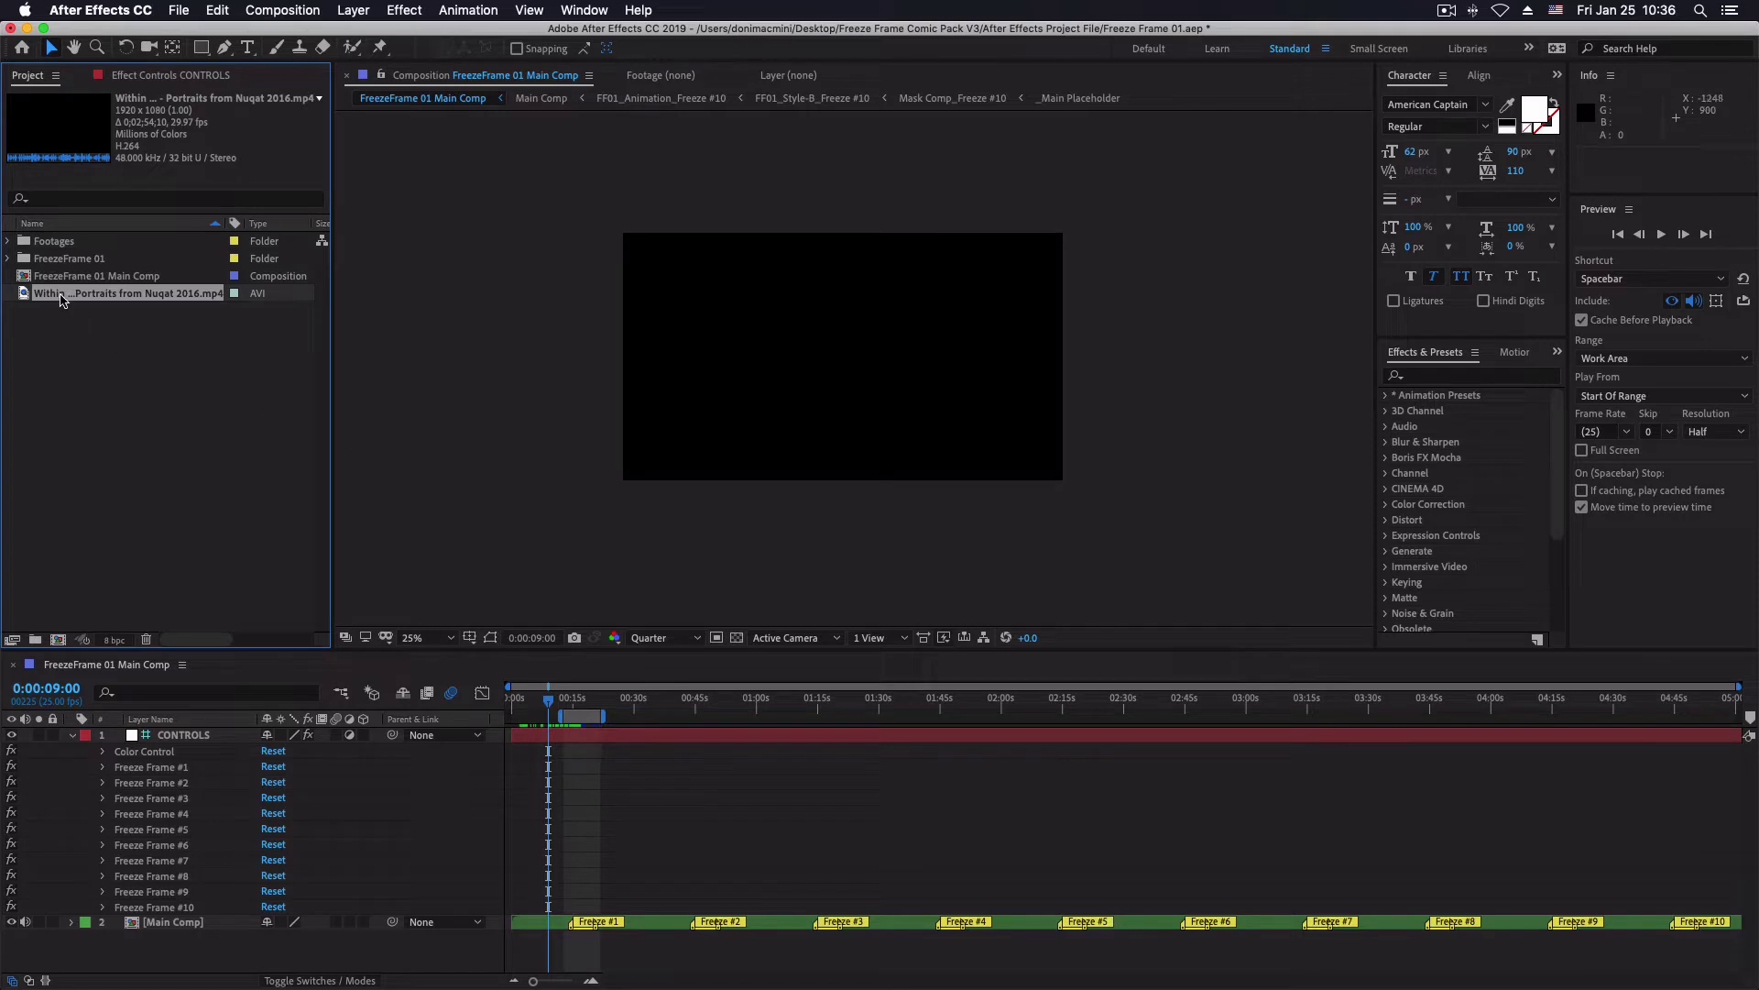
Place the Within & Without footage in the _Main Placeholder comp, preview it, and return to FreezeFrame 01 Main Comp
{"action": "left_click_drag", "start_coordinate": [60, 301], "coordinate": [116, 280]}
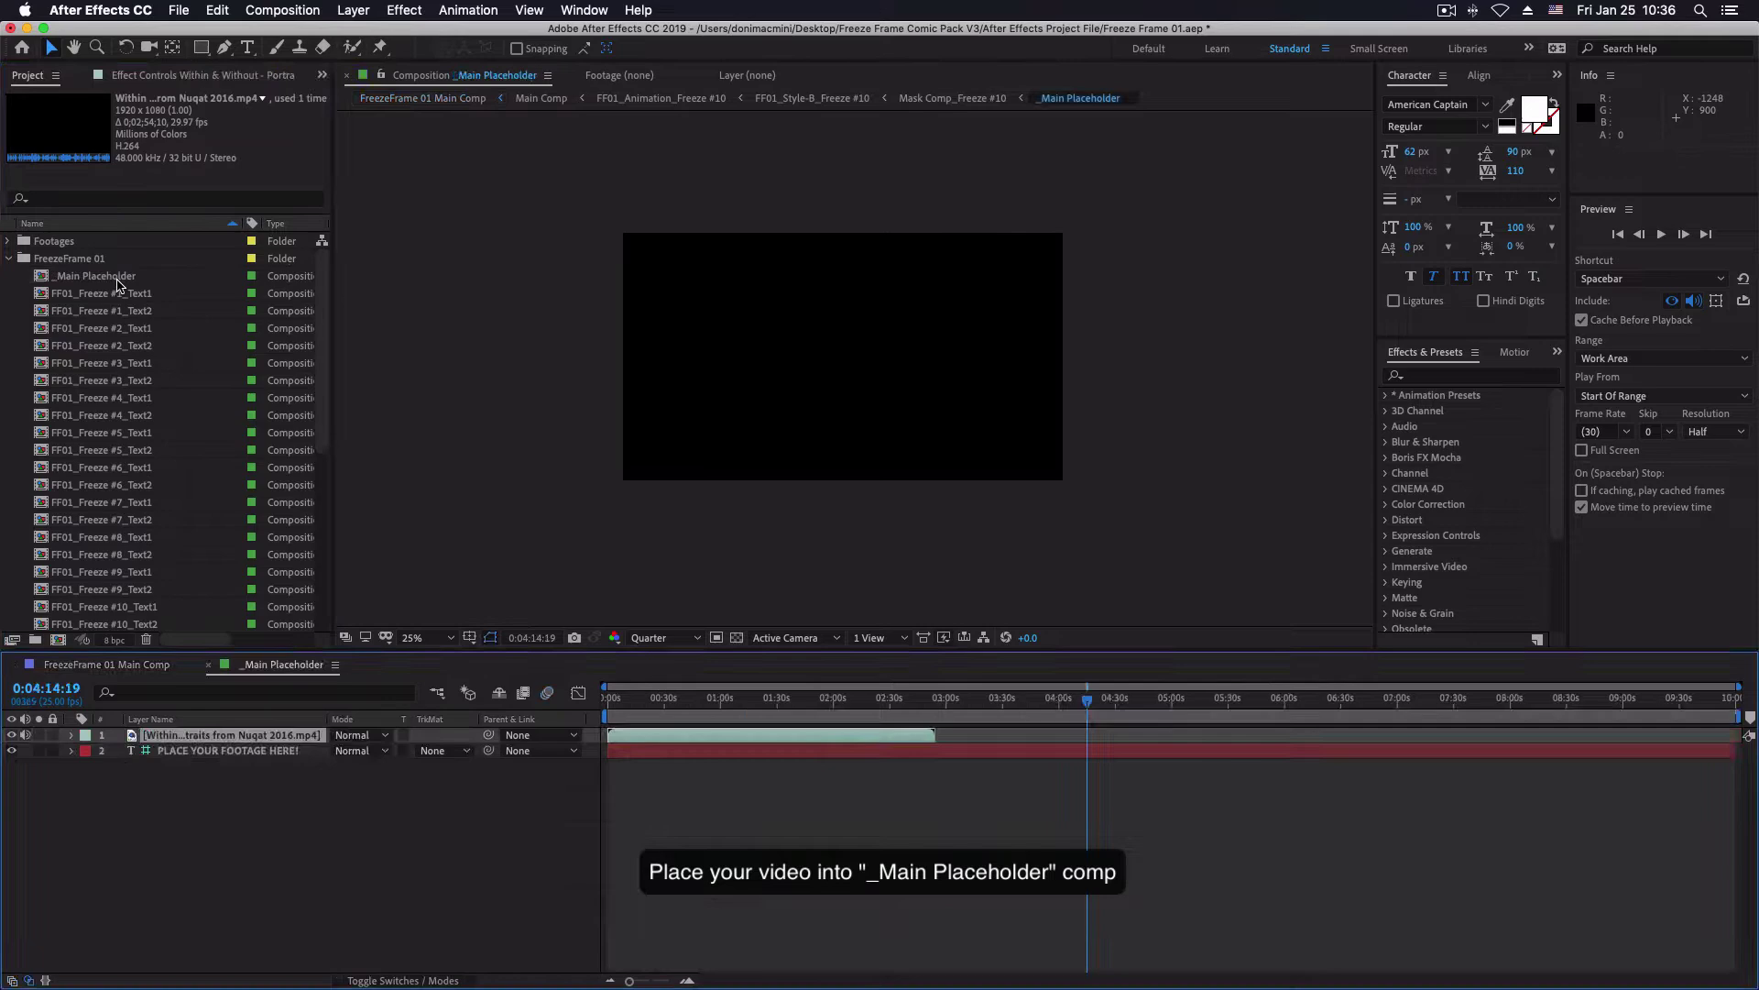
{"action": "left_click", "coordinate": [609, 700]}
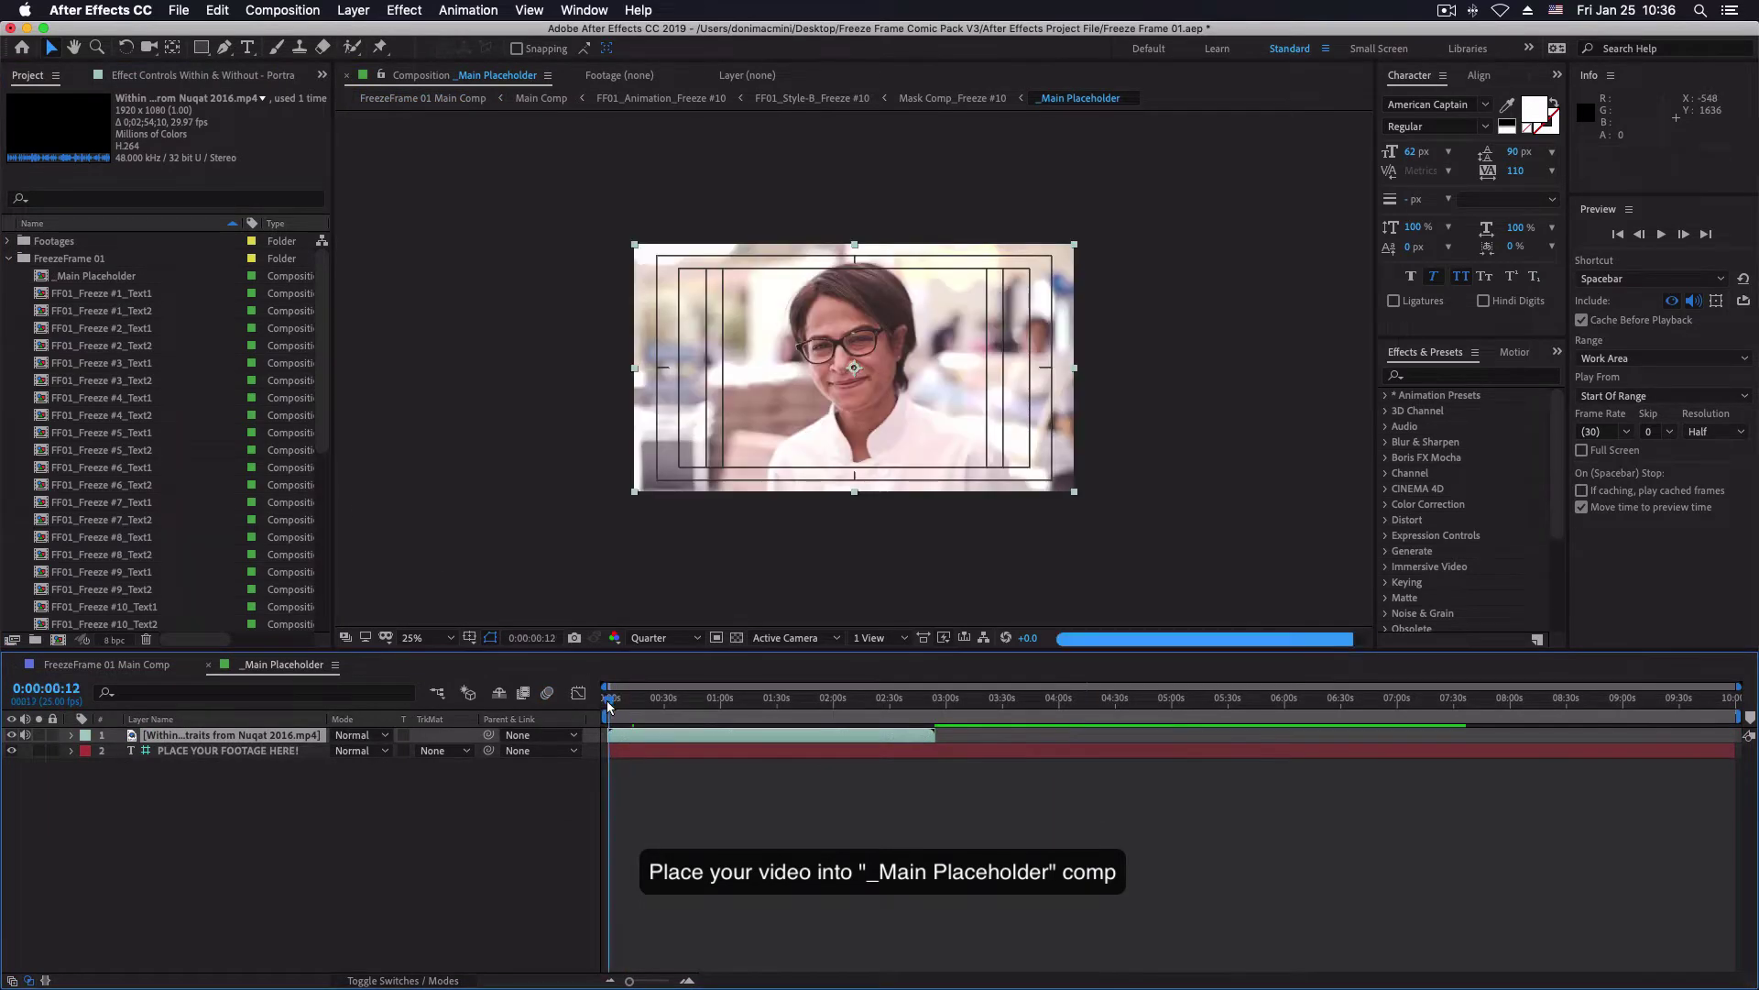
{"action": "left_click_drag", "start_coordinate": [609, 705], "coordinate": [674, 704]}
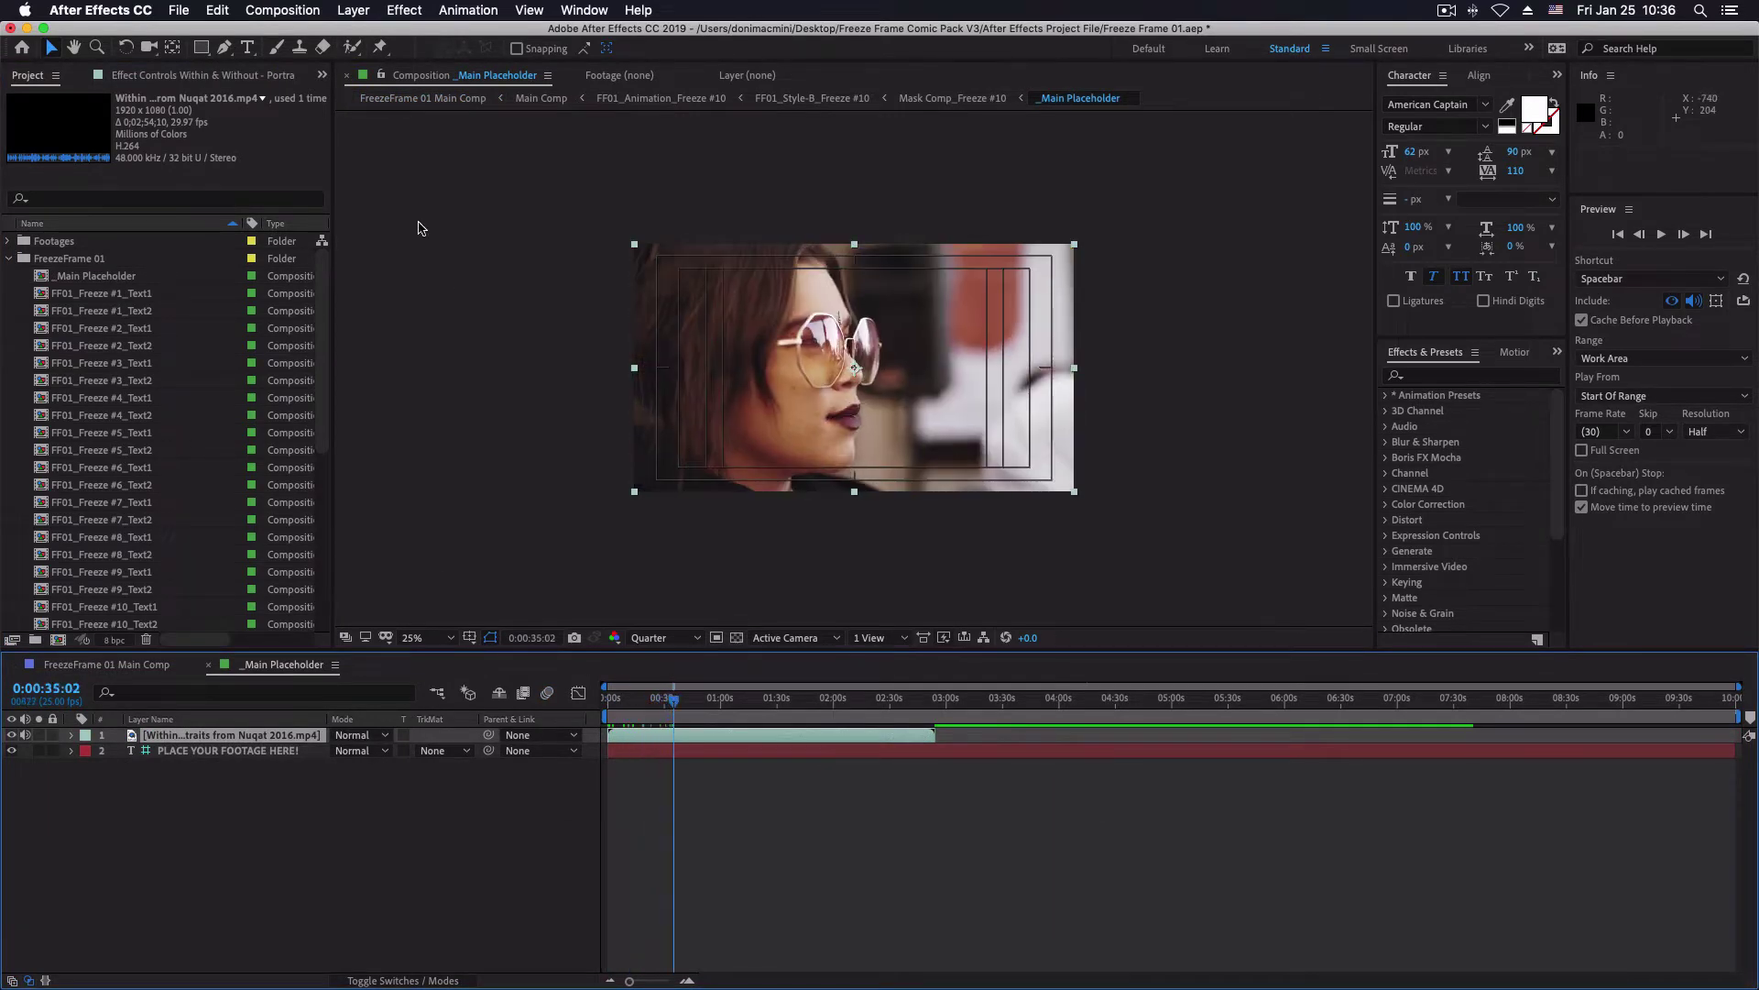
{"action": "left_click", "coordinate": [388, 103]}
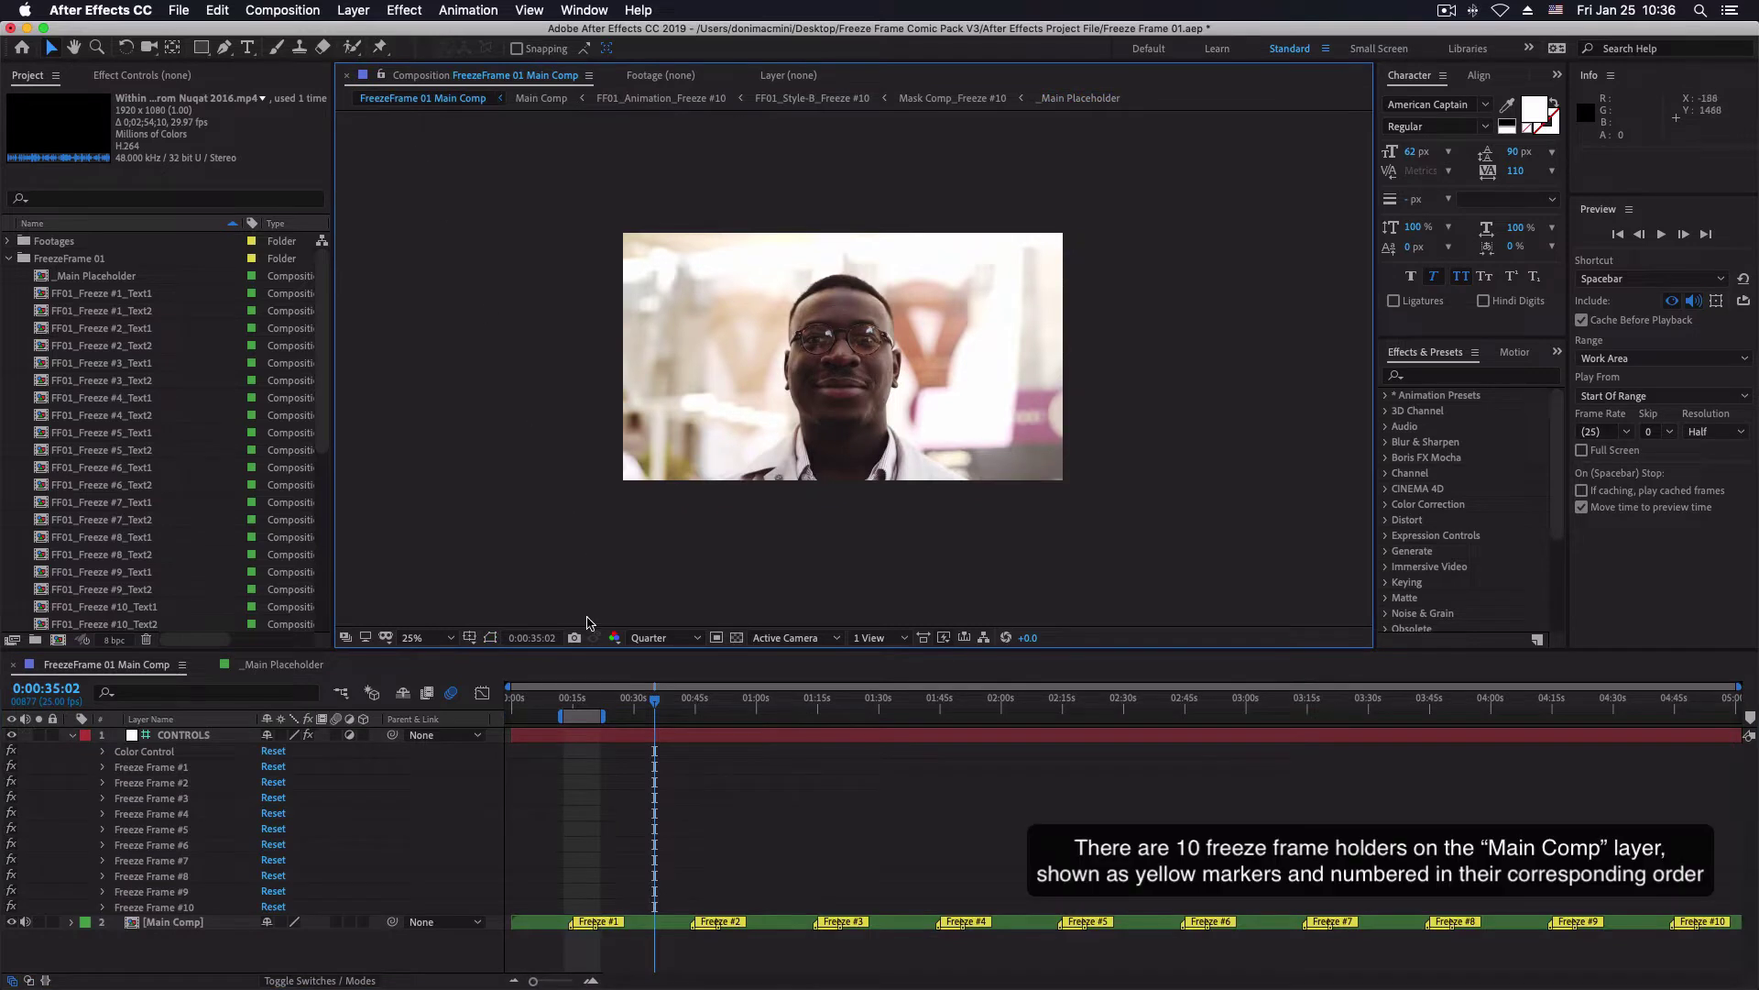
Move the Freeze #1 marker to 0:00:03:12 and the Freeze #2 marker to 0:00:10:22
{"action": "left_click_drag", "start_coordinate": [591, 702], "coordinate": [502, 706]}
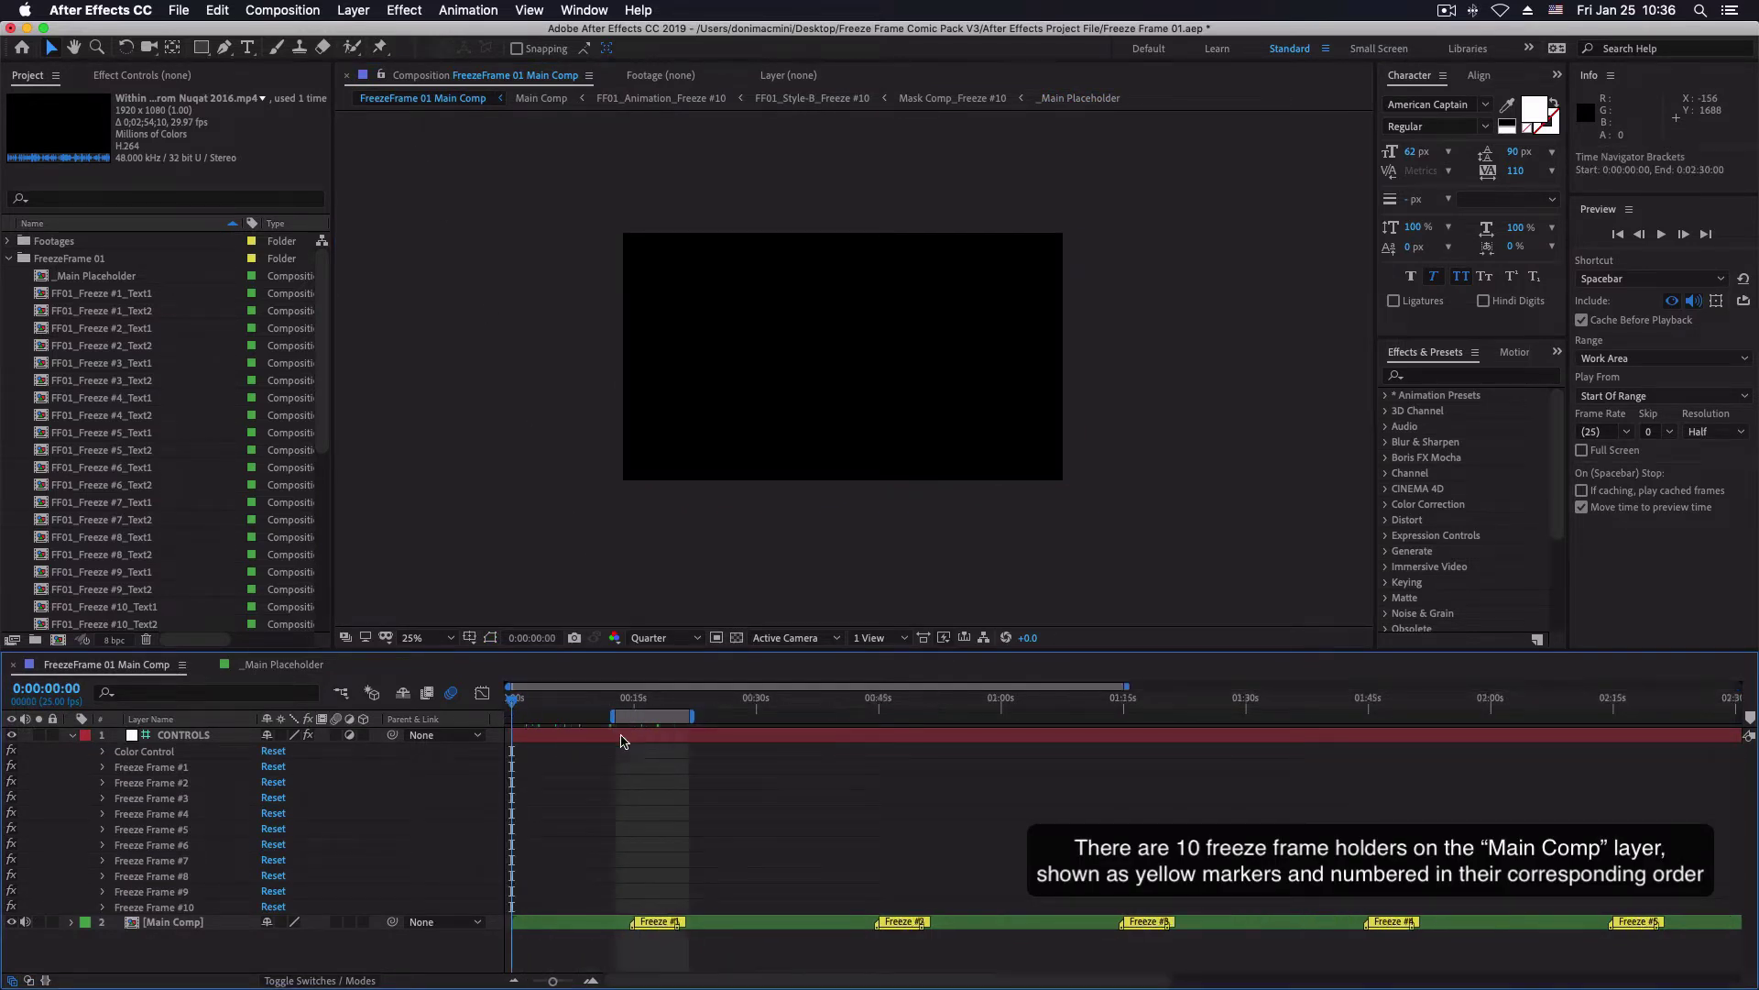
{"action": "key", "text": "equal"}
{"action": "key", "text": "equal"}
{"action": "left_click_drag", "start_coordinate": [527, 710], "coordinate": [569, 708]}
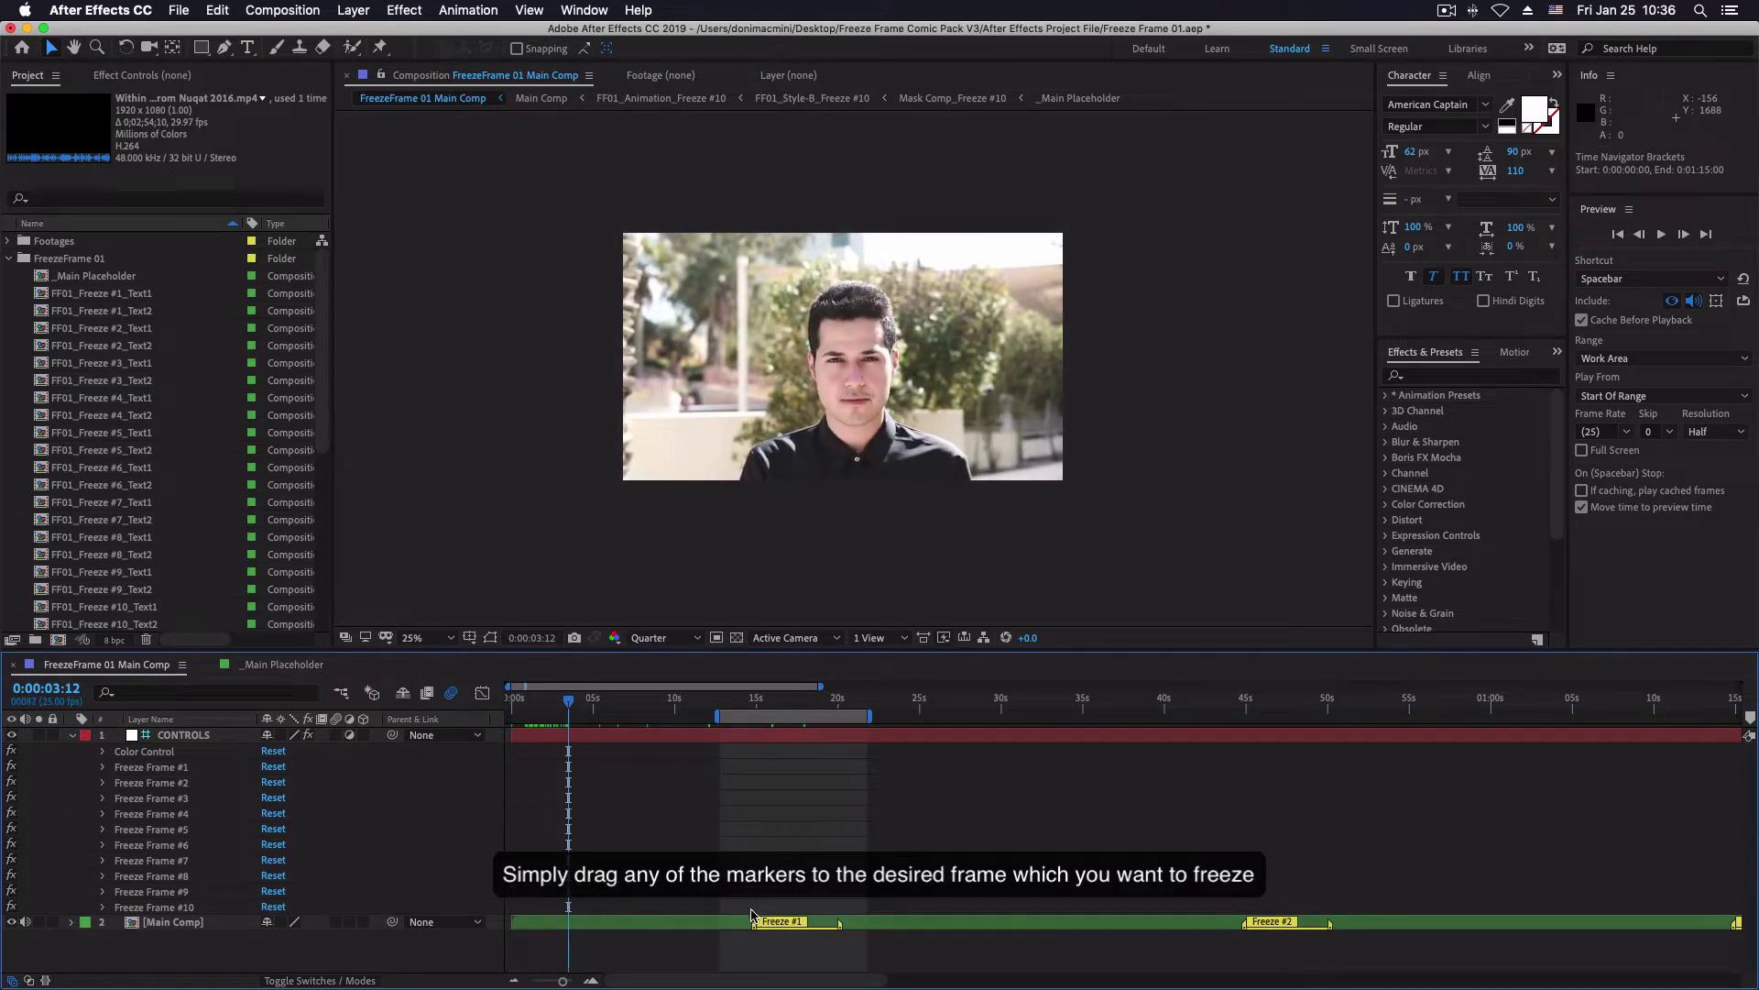
{"action": "left_click_drag", "start_coordinate": [755, 922], "coordinate": [569, 922]}
{"action": "left_click_drag", "start_coordinate": [570, 705], "coordinate": [689, 717]}
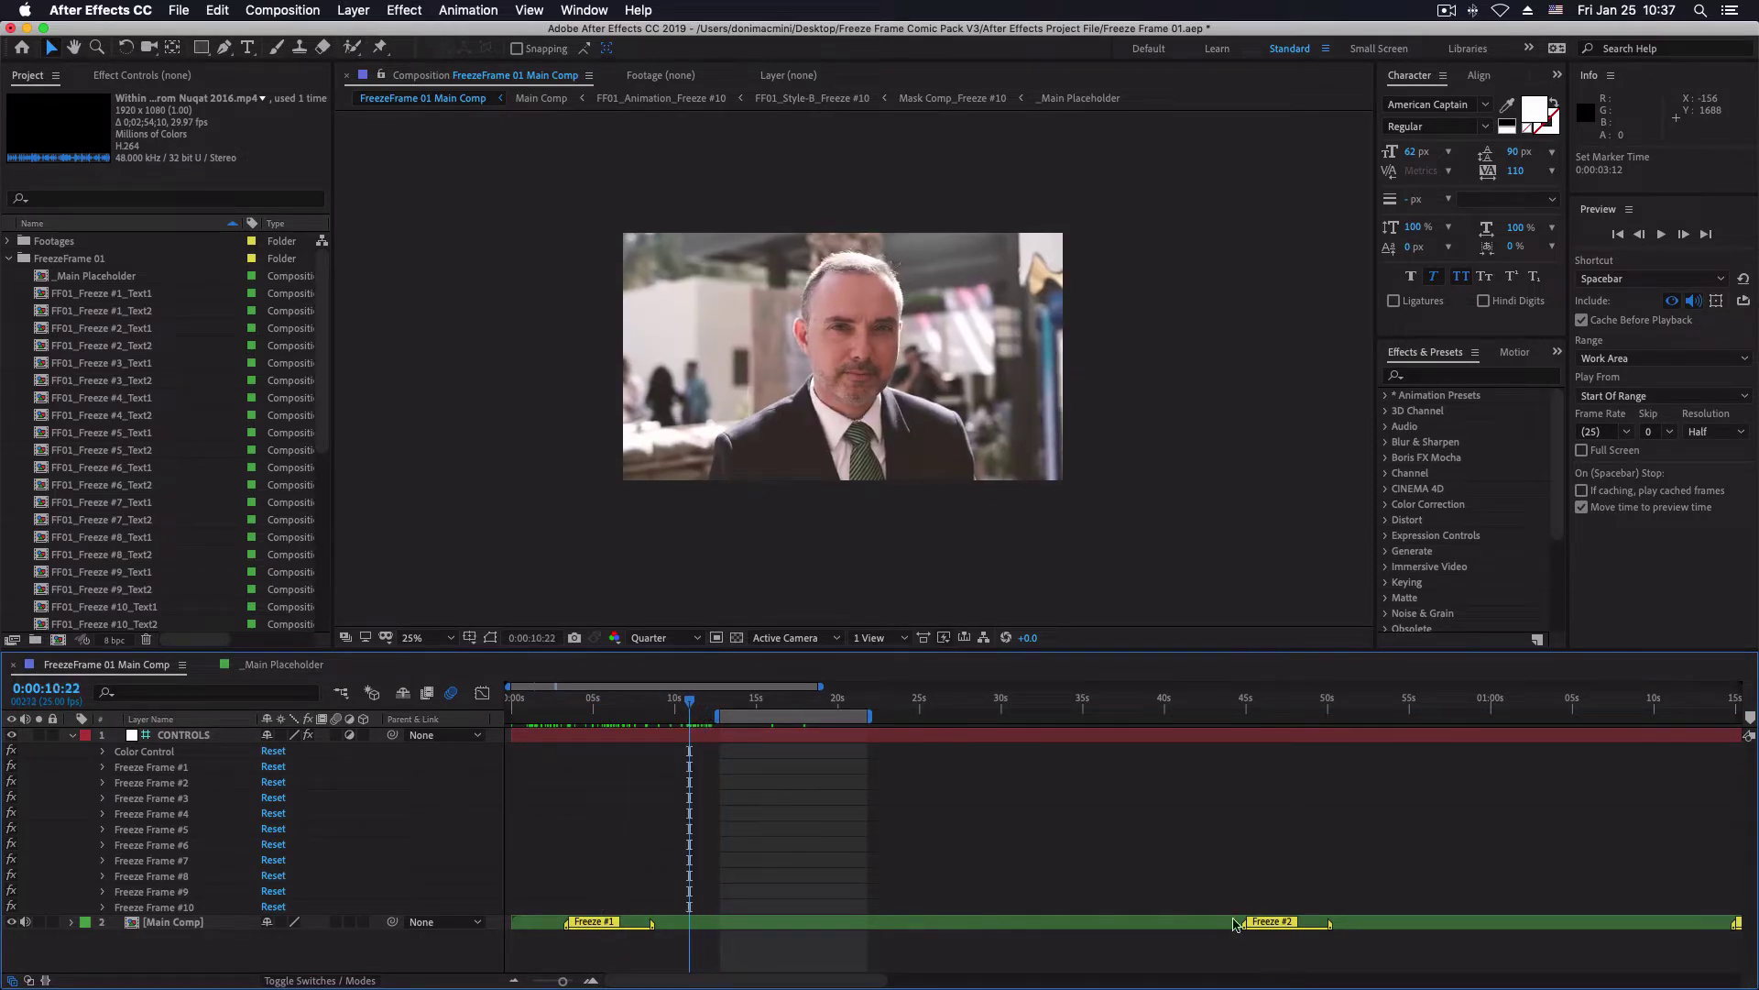
{"action": "left_click_drag", "start_coordinate": [1243, 923], "coordinate": [689, 922]}
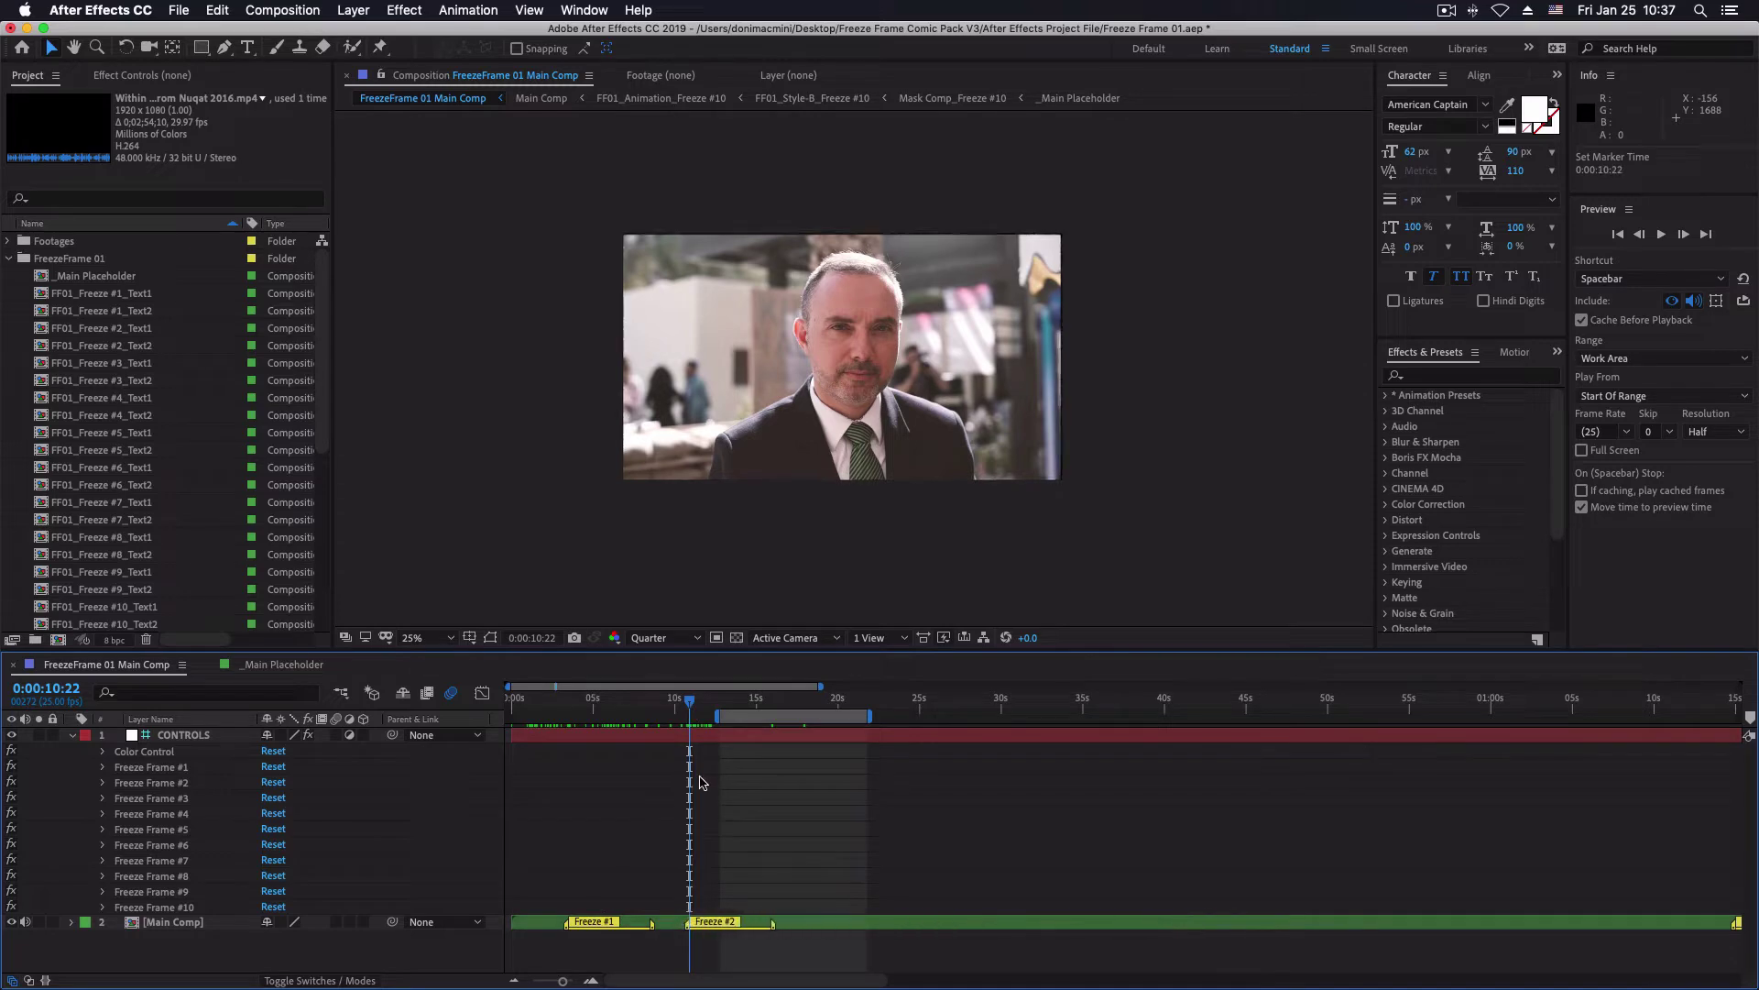
{"action": "left_click_drag", "start_coordinate": [690, 707], "coordinate": [611, 711]}
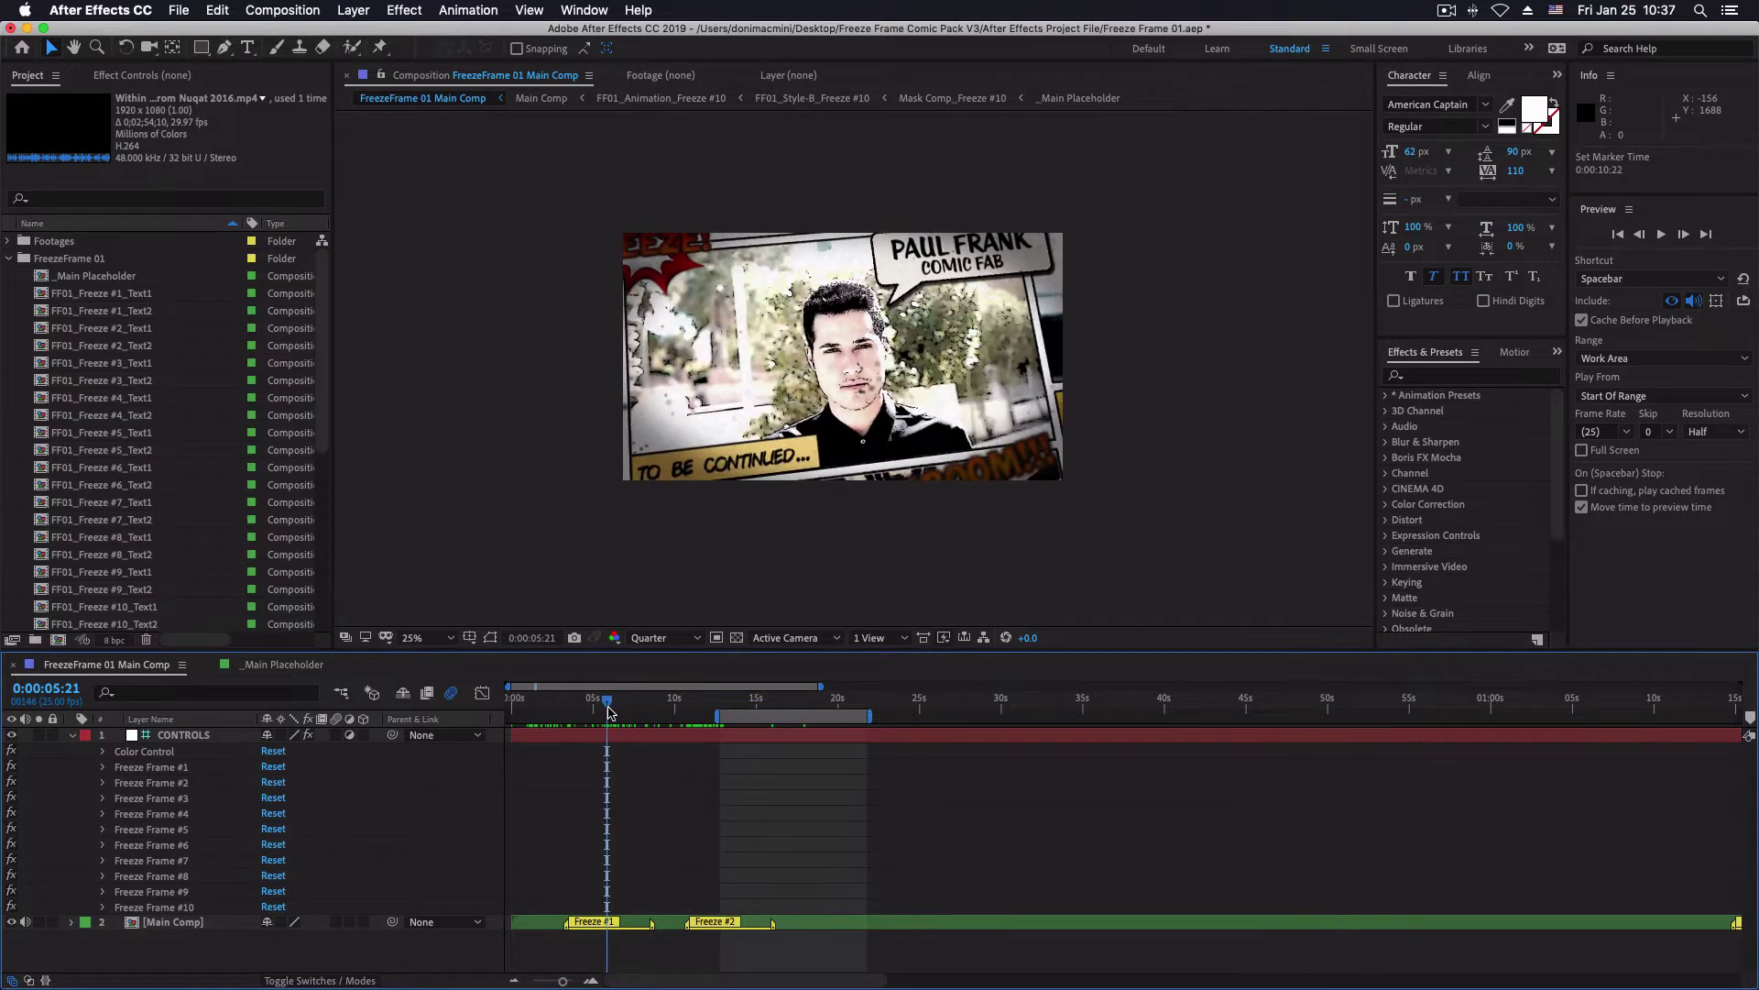
On the CONTROLS layer, preview a yellower BG Text 1 colour and cancel, then try green for BG Text 2
{"action": "left_click", "coordinate": [102, 751]}
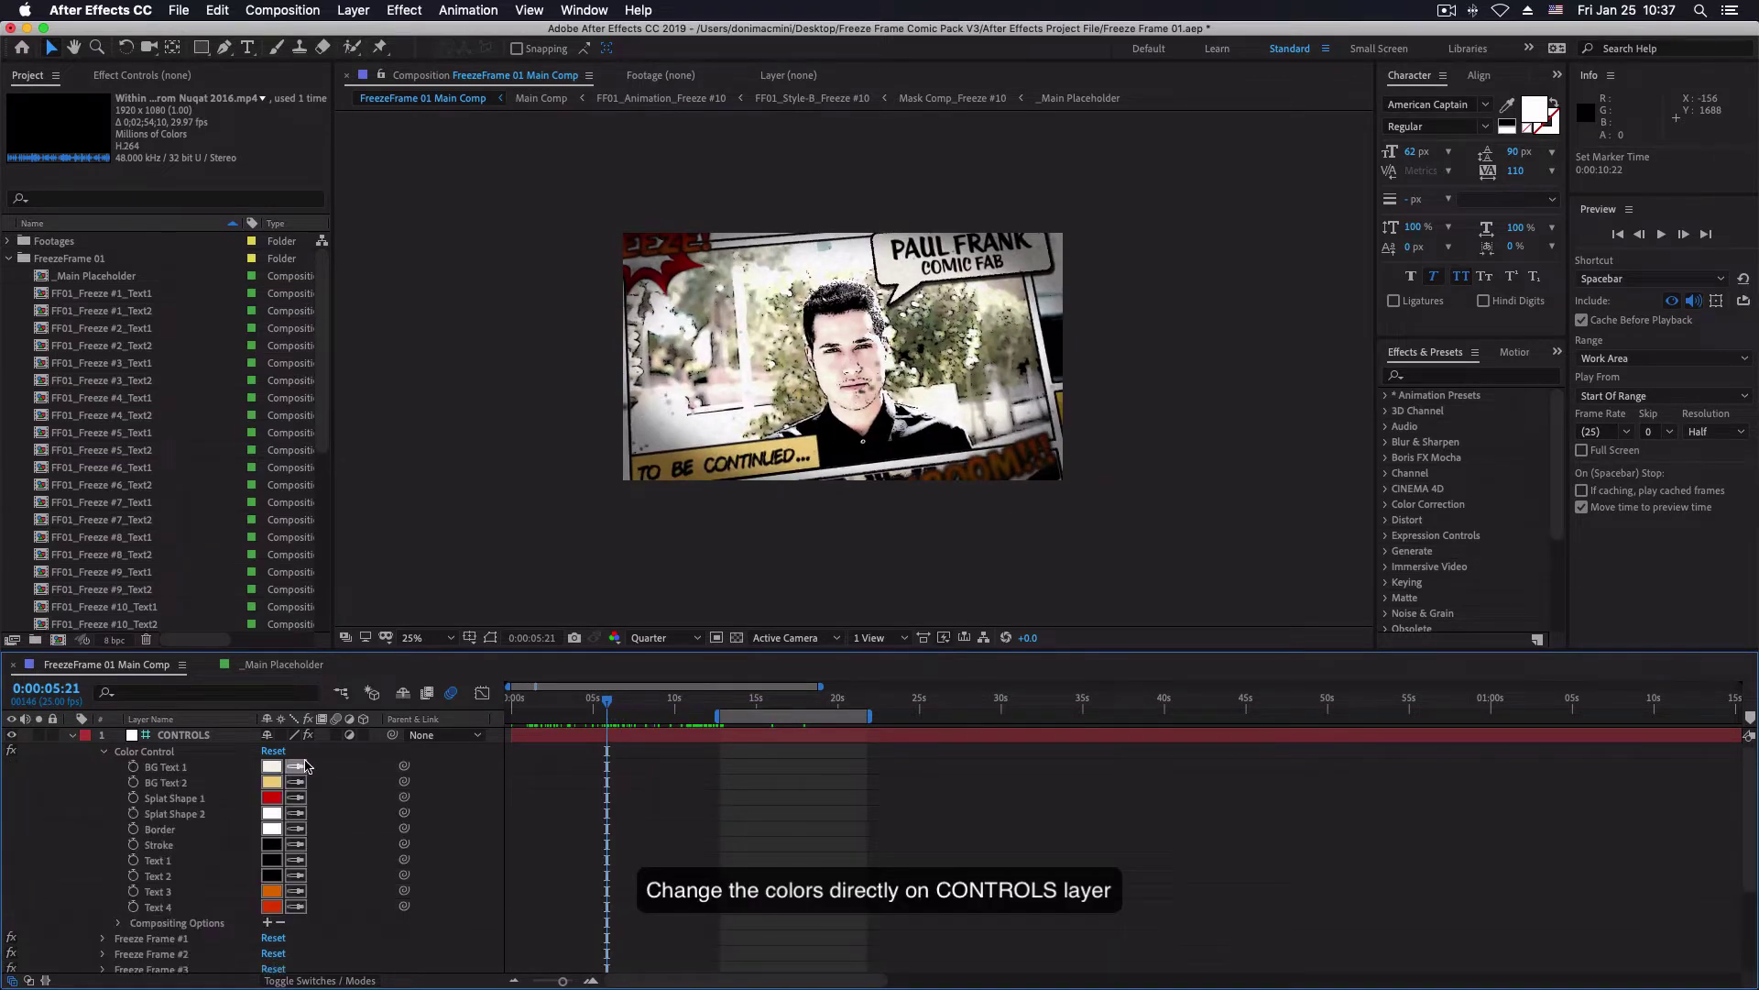
{"action": "left_click", "coordinate": [273, 767]}
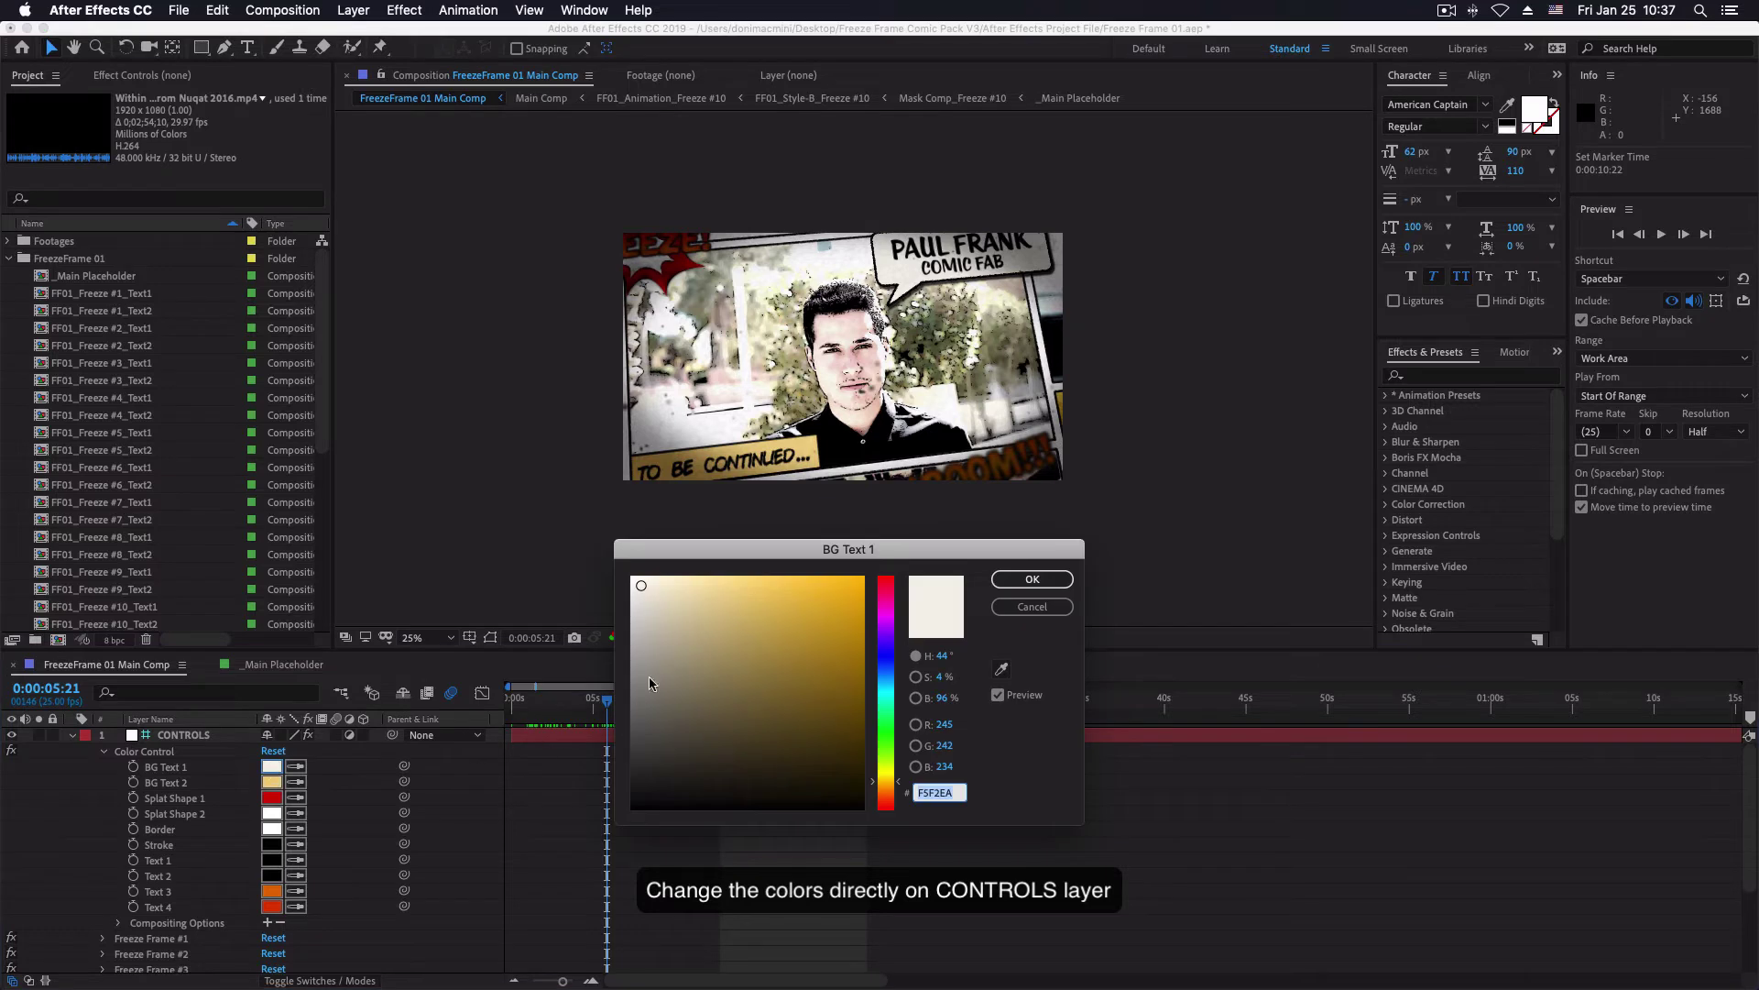
{"action": "left_click", "coordinate": [786, 609]}
{"action": "mouse_move", "coordinate": [885, 652]}
{"action": "left_mouse_down"}
{"action": "mouse_move", "coordinate": [894, 772]}
{"action": "mouse_move", "coordinate": [897, 648]}
{"action": "left_mouse_up"}
{"action": "left_click", "coordinate": [1008, 607]}
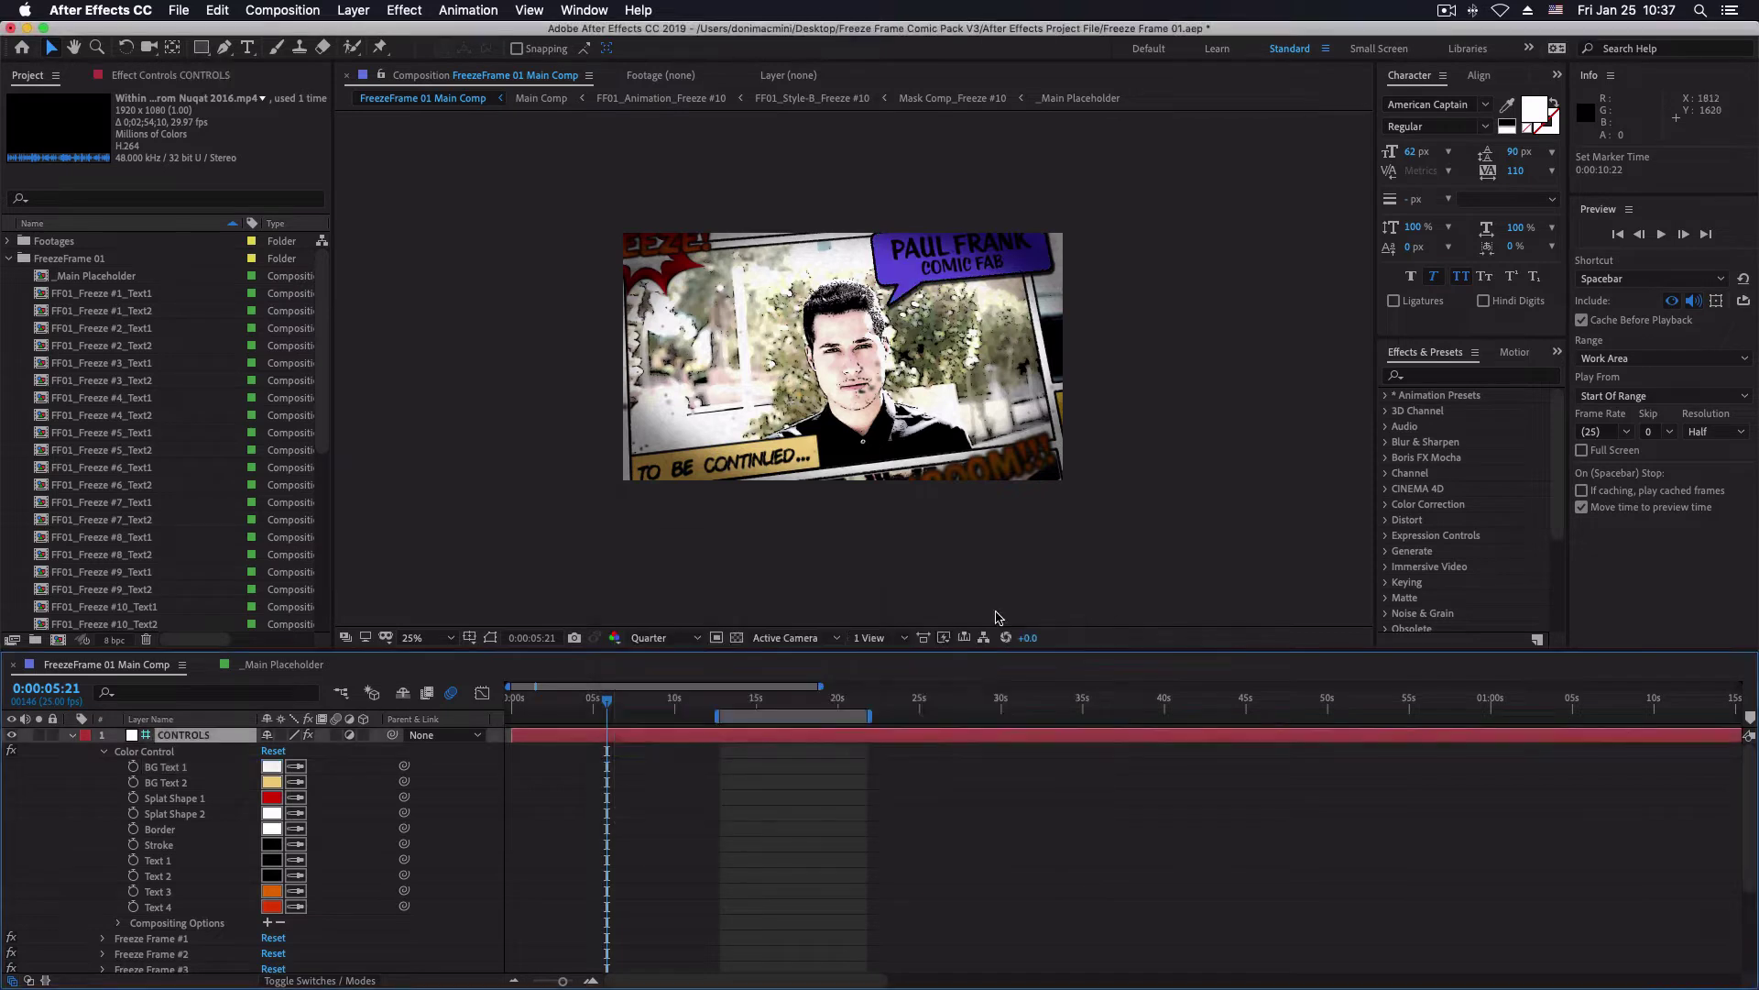
{"action": "left_click", "coordinate": [271, 783]}
{"action": "mouse_move", "coordinate": [805, 671]}
{"action": "left_mouse_down"}
{"action": "mouse_move", "coordinate": [766, 707]}
{"action": "mouse_move", "coordinate": [893, 625]}
{"action": "mouse_move", "coordinate": [894, 742]}
{"action": "left_mouse_up"}
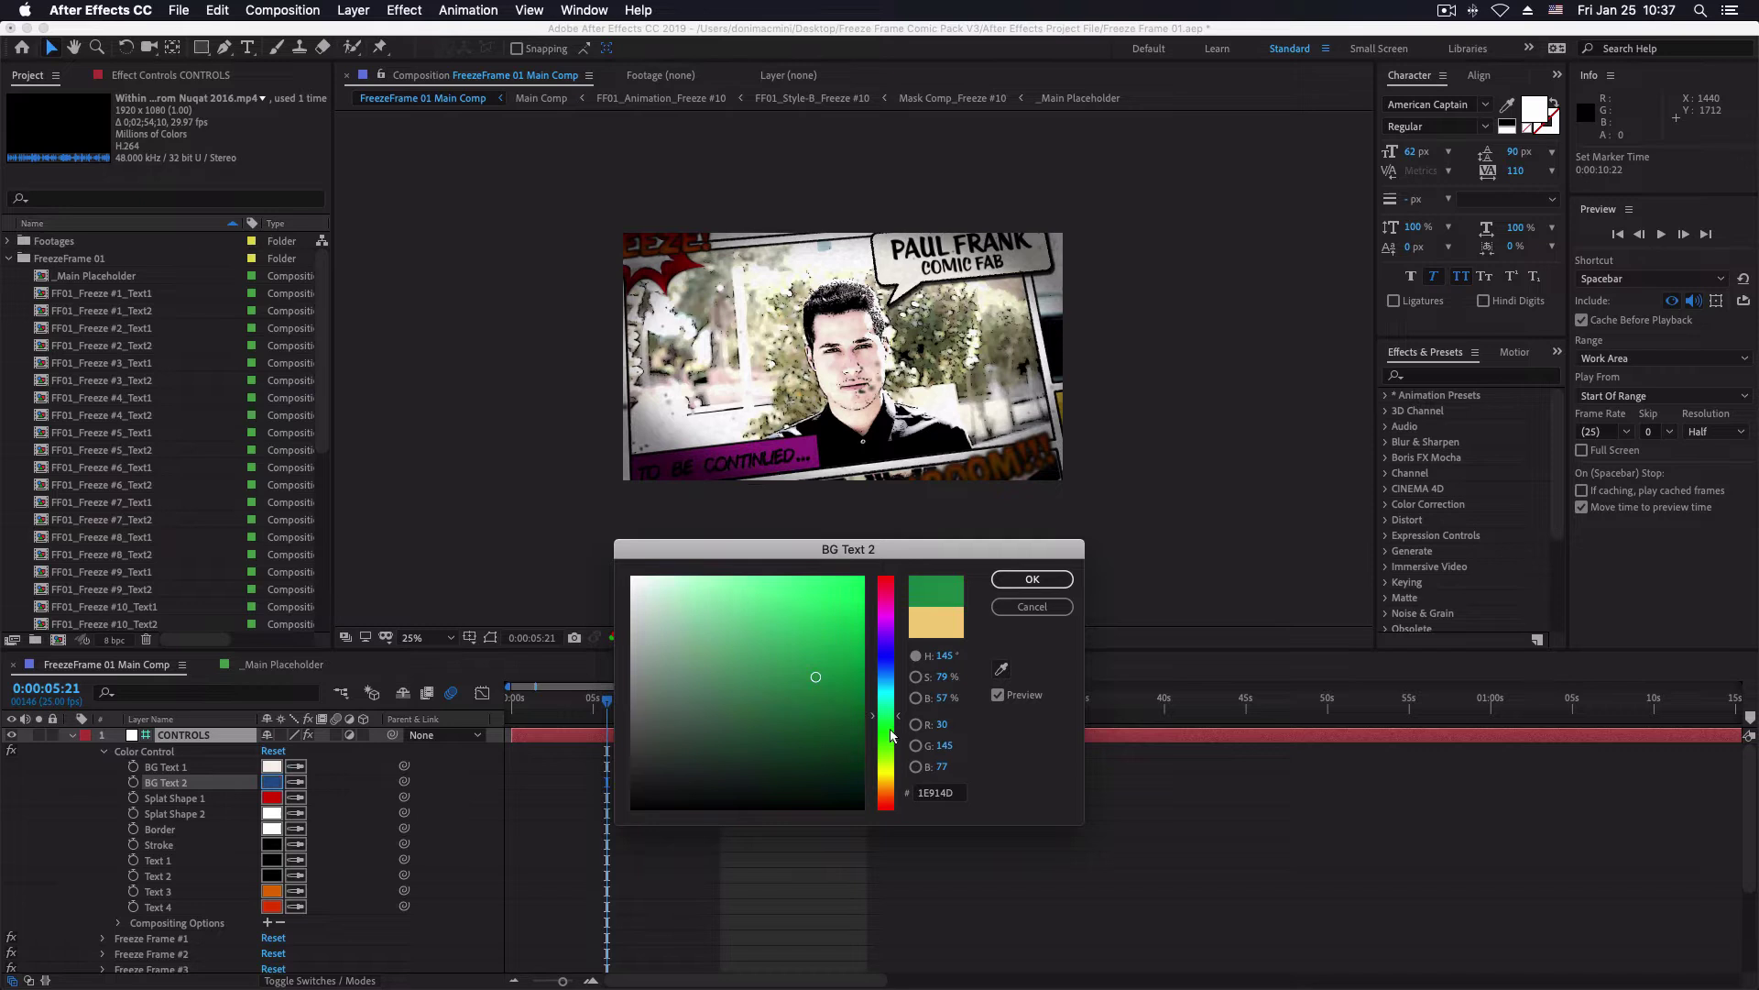
Discard the BG Text 2 colour change and preview Freeze Frame #1 with style None
{"action": "left_click", "coordinate": [1025, 607]}
{"action": "scroll", "coordinate": [348, 819], "scroll_direction": "down", "scroll_amount": 4}
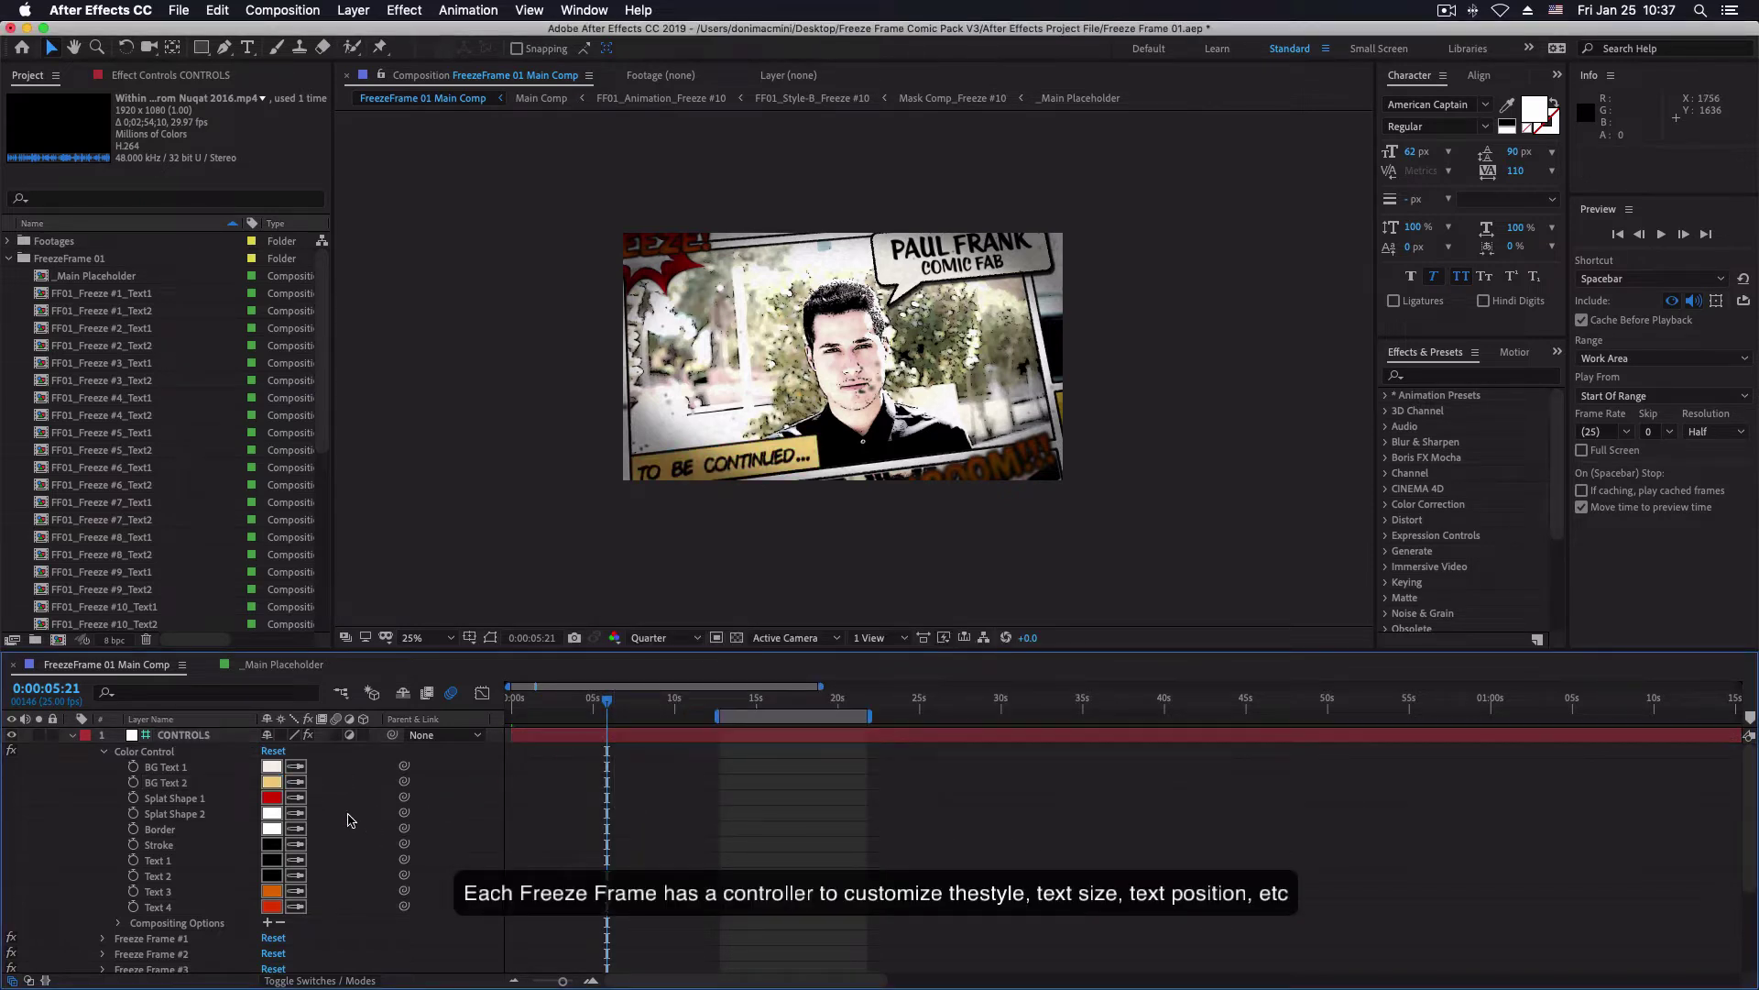
{"action": "scroll", "coordinate": [348, 818], "scroll_direction": "down", "scroll_amount": 1}
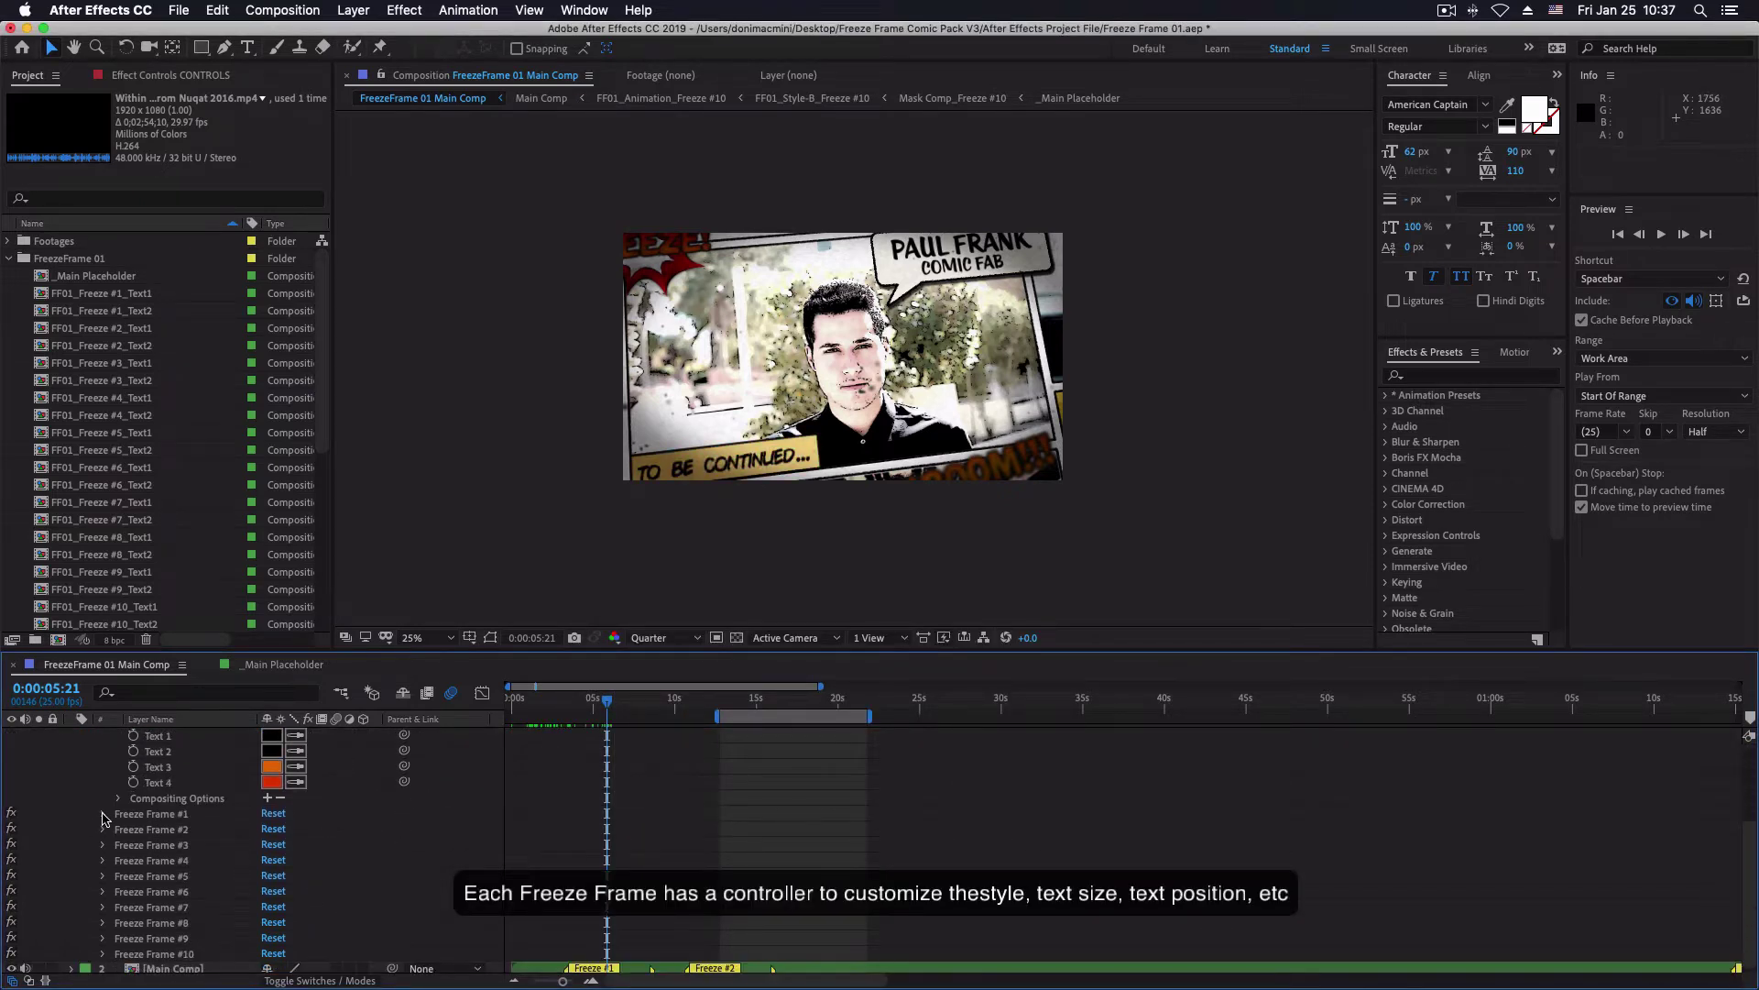
{"action": "left_click", "coordinate": [103, 814]}
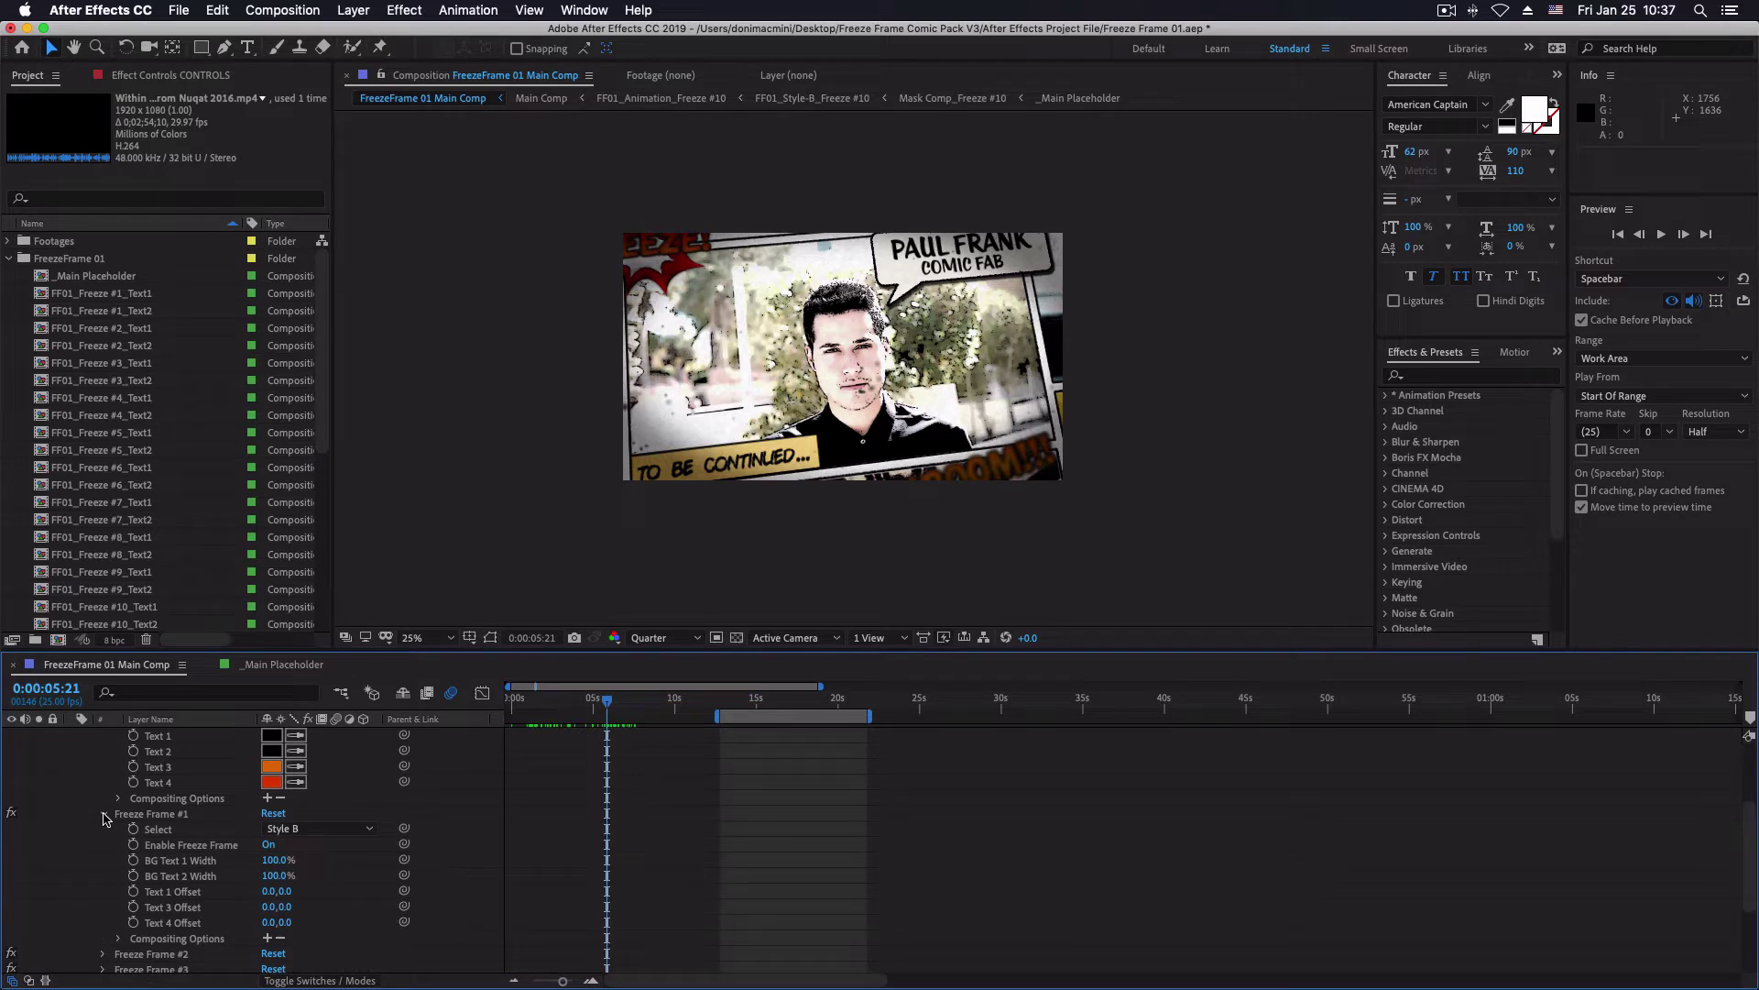
{"action": "left_click", "coordinate": [277, 829]}
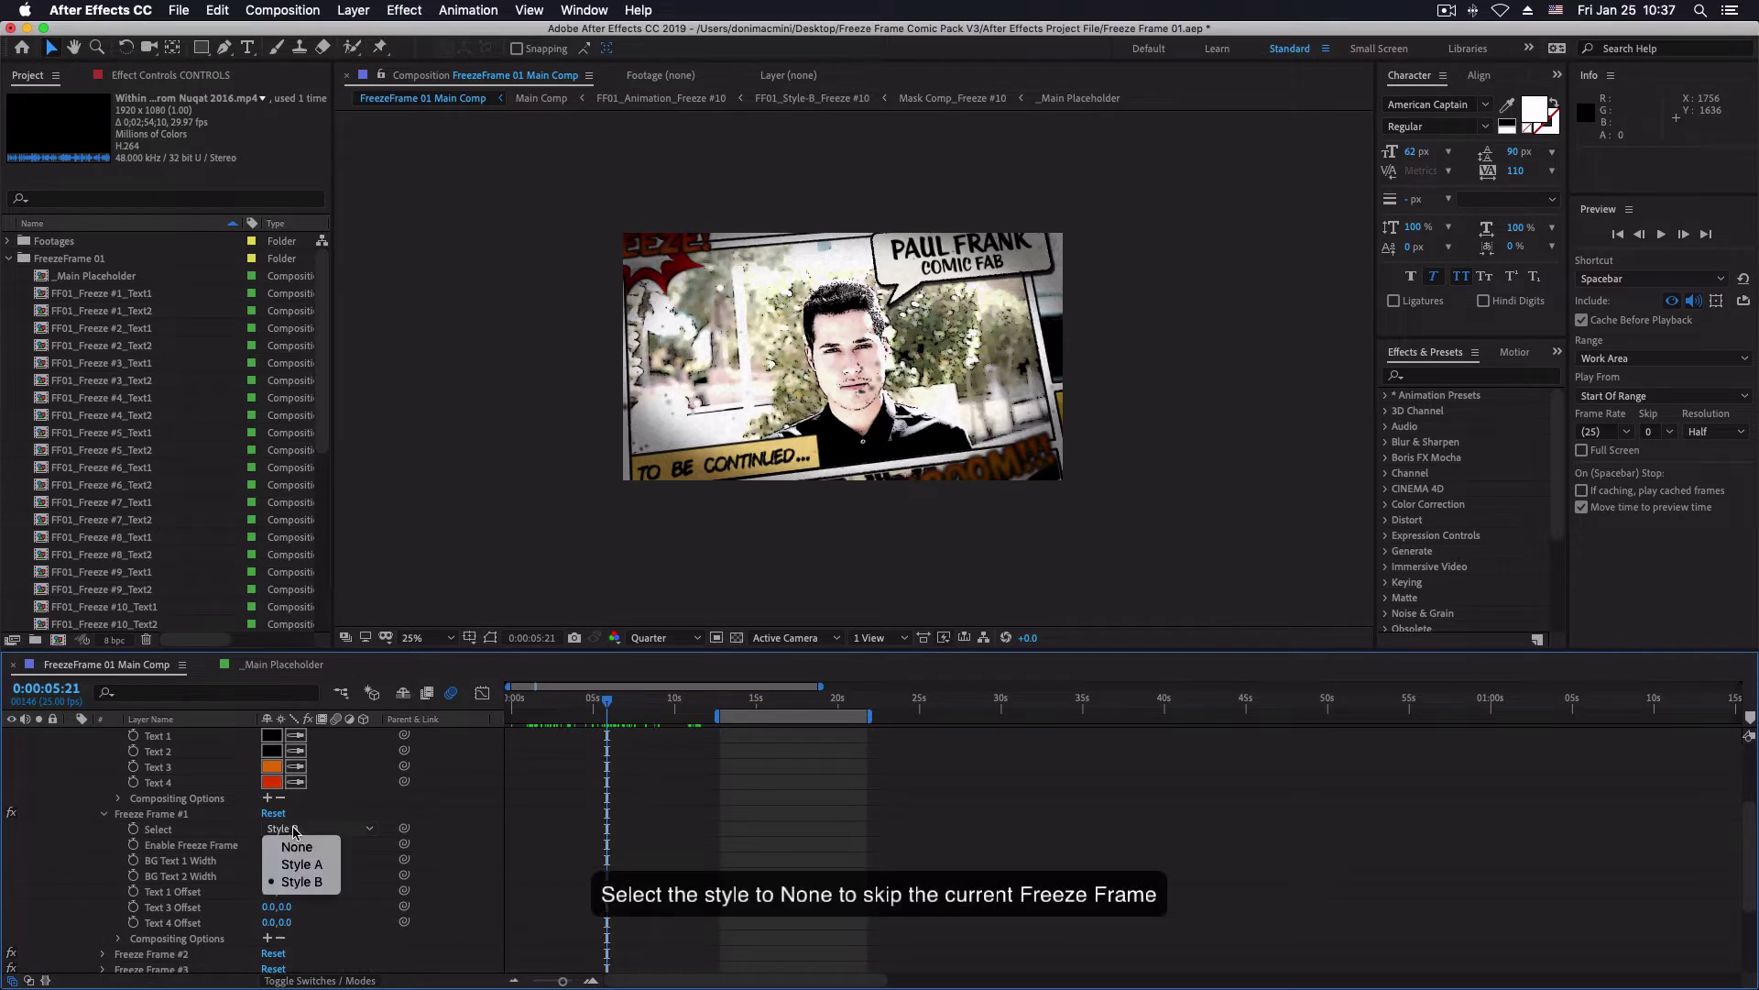
{"action": "left_click", "coordinate": [304, 850]}
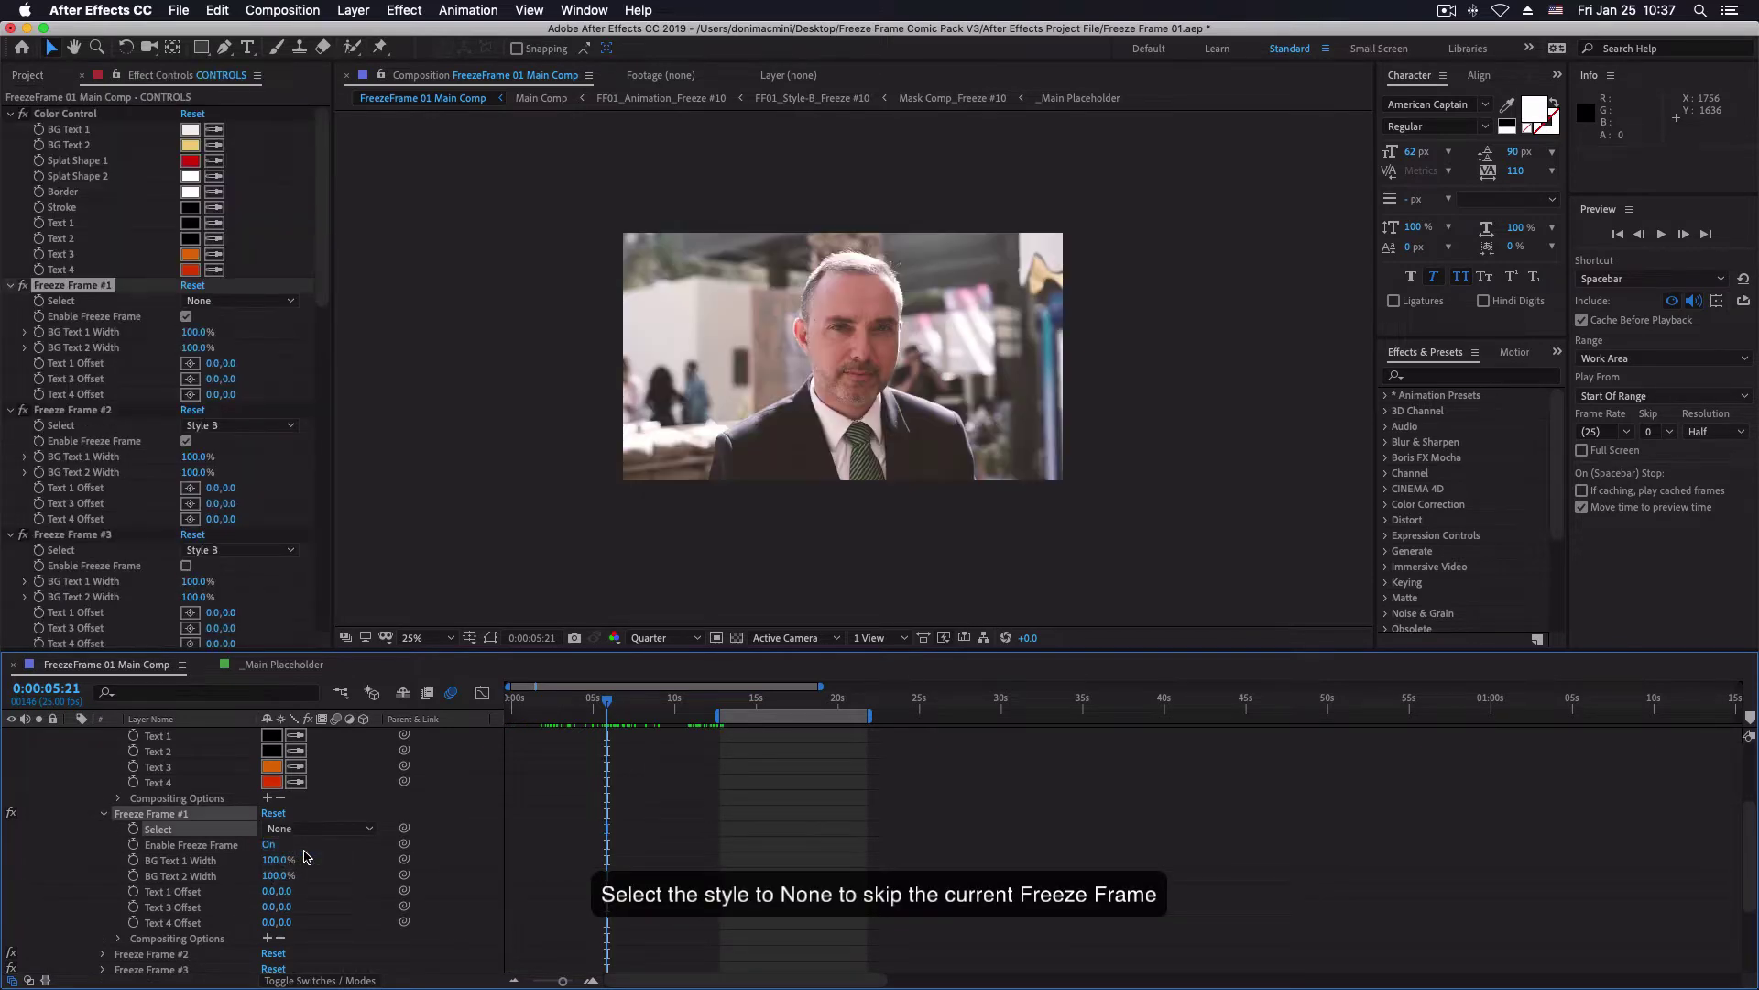
{"action": "scroll", "coordinate": [804, 866], "scroll_direction": "down", "scroll_amount": 3}
{"action": "mouse_move", "coordinate": [587, 706]}
{"action": "left_mouse_down"}
{"action": "mouse_move", "coordinate": [565, 706]}
{"action": "mouse_move", "coordinate": [635, 707]}
{"action": "mouse_move", "coordinate": [591, 715]}
{"action": "left_mouse_up"}
{"action": "scroll", "coordinate": [266, 834], "scroll_direction": "up", "scroll_amount": 2}
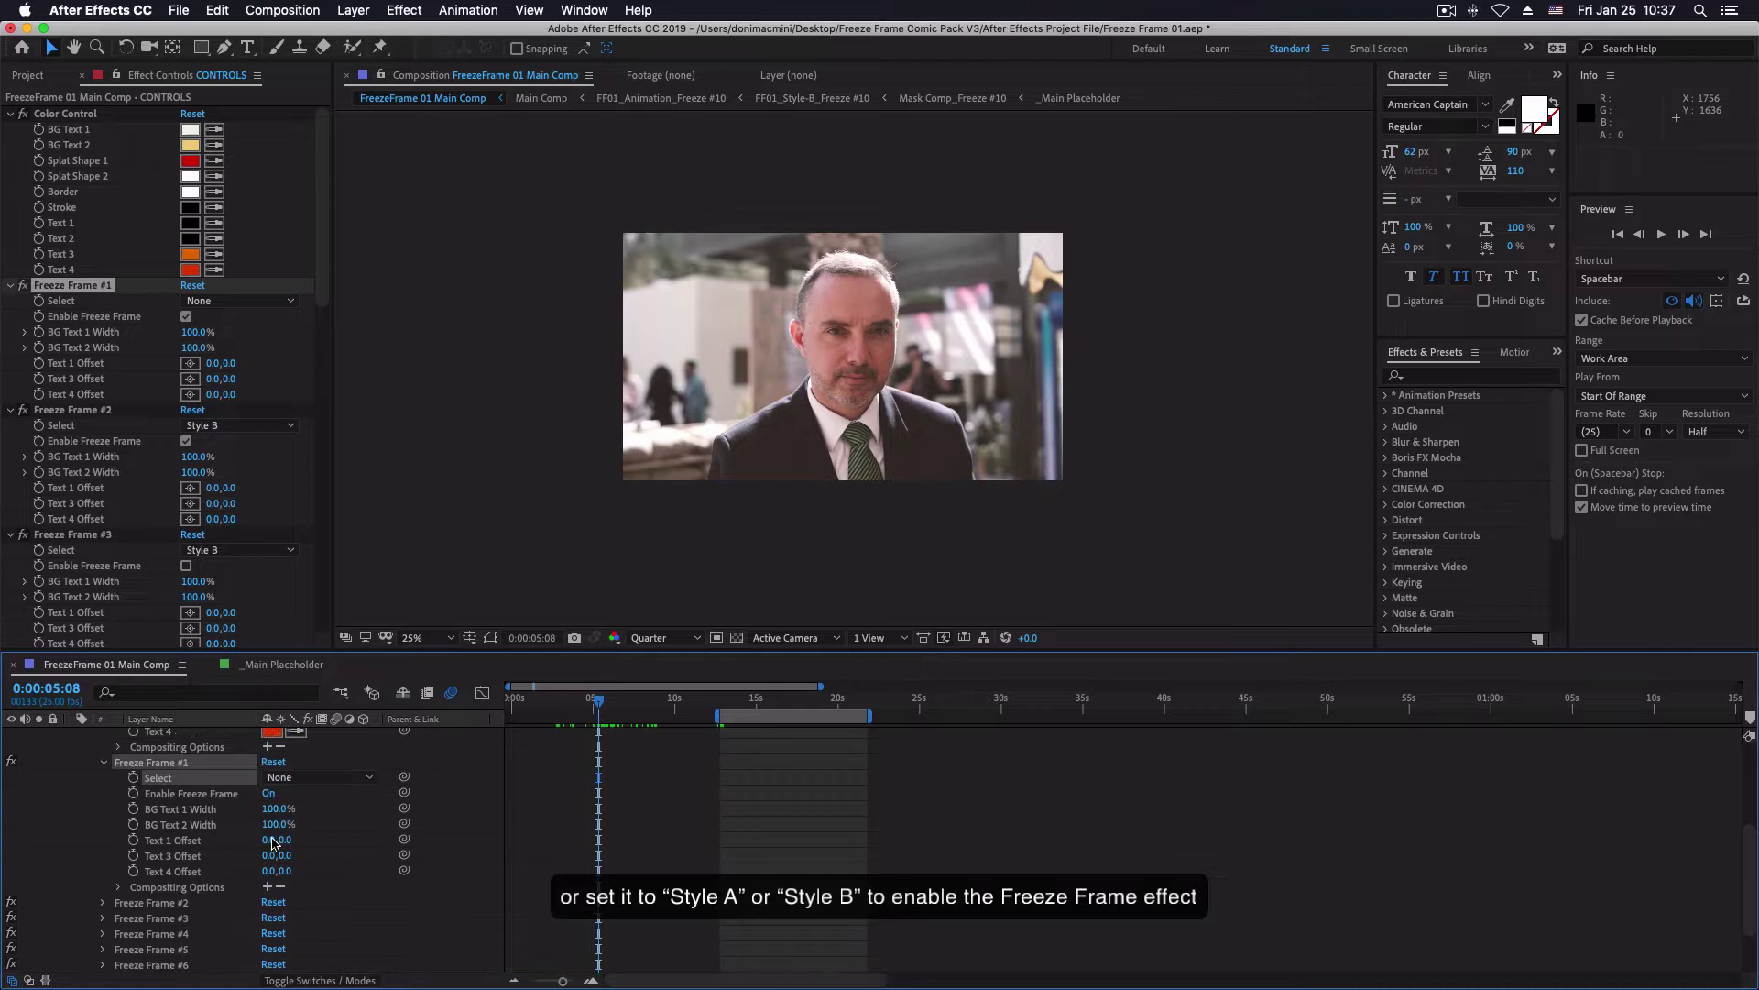
Compare Style A and Style B for Freeze Frame #1, settling on Style B
{"action": "left_click", "coordinate": [305, 780]}
{"action": "left_click", "coordinate": [311, 831]}
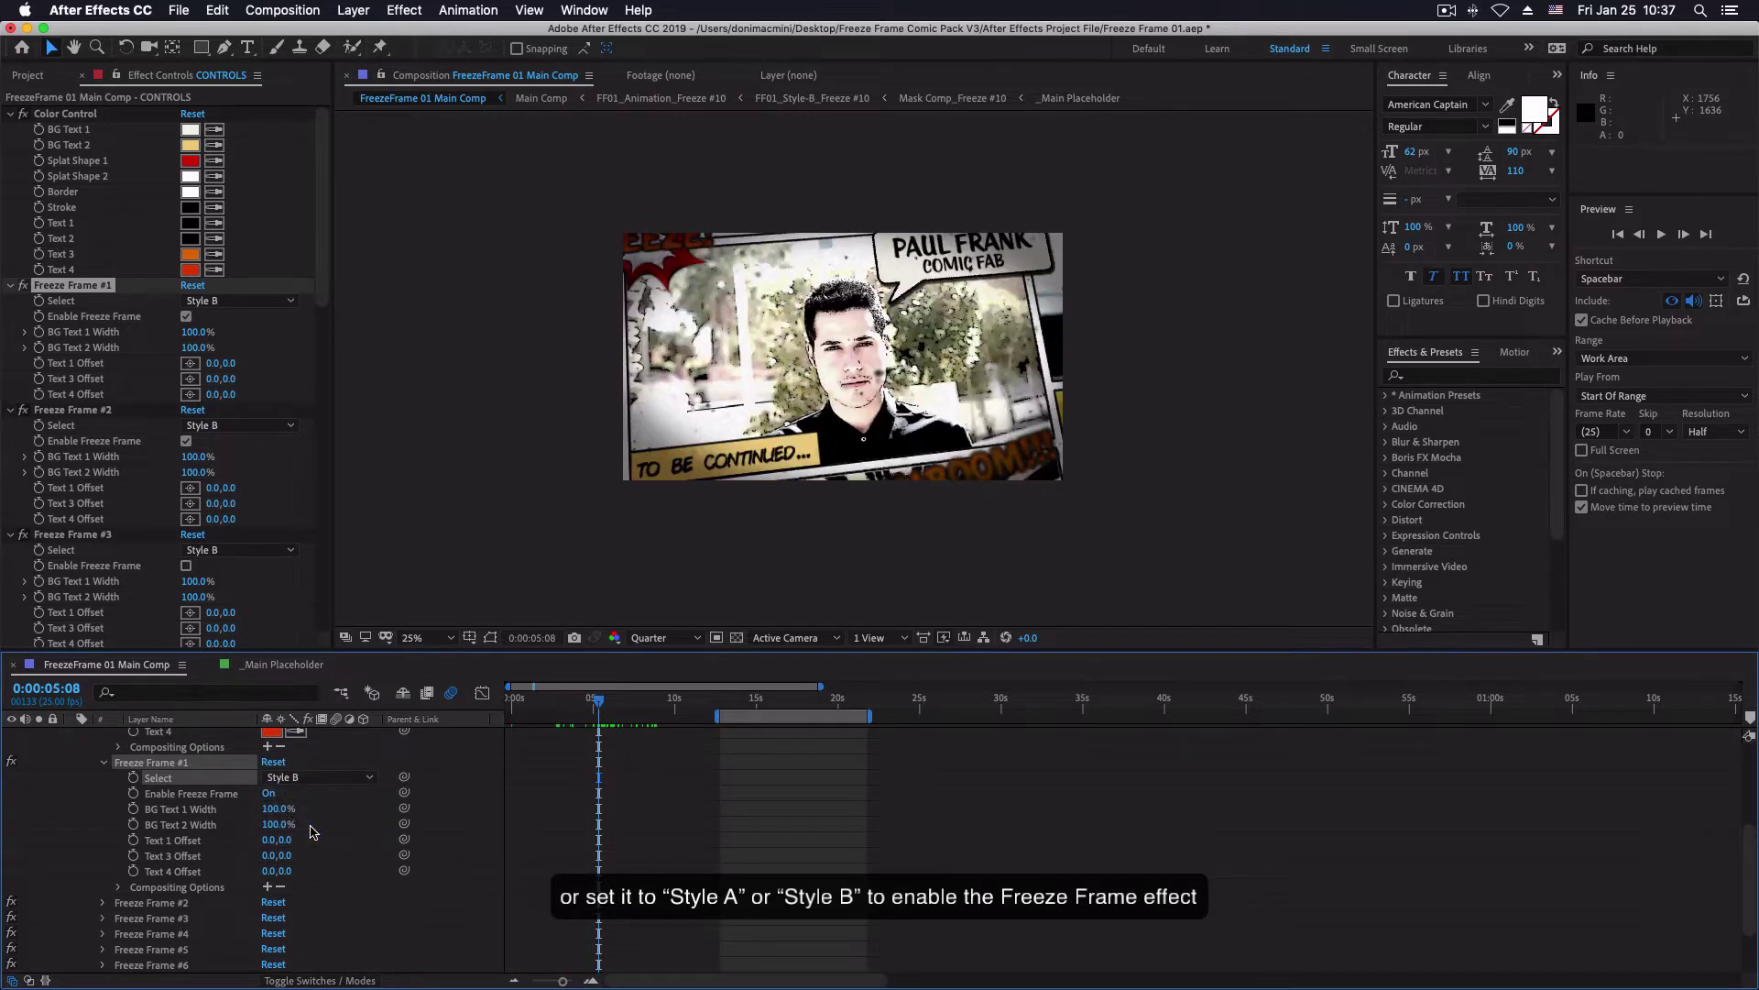
{"action": "left_click", "coordinate": [314, 777]}
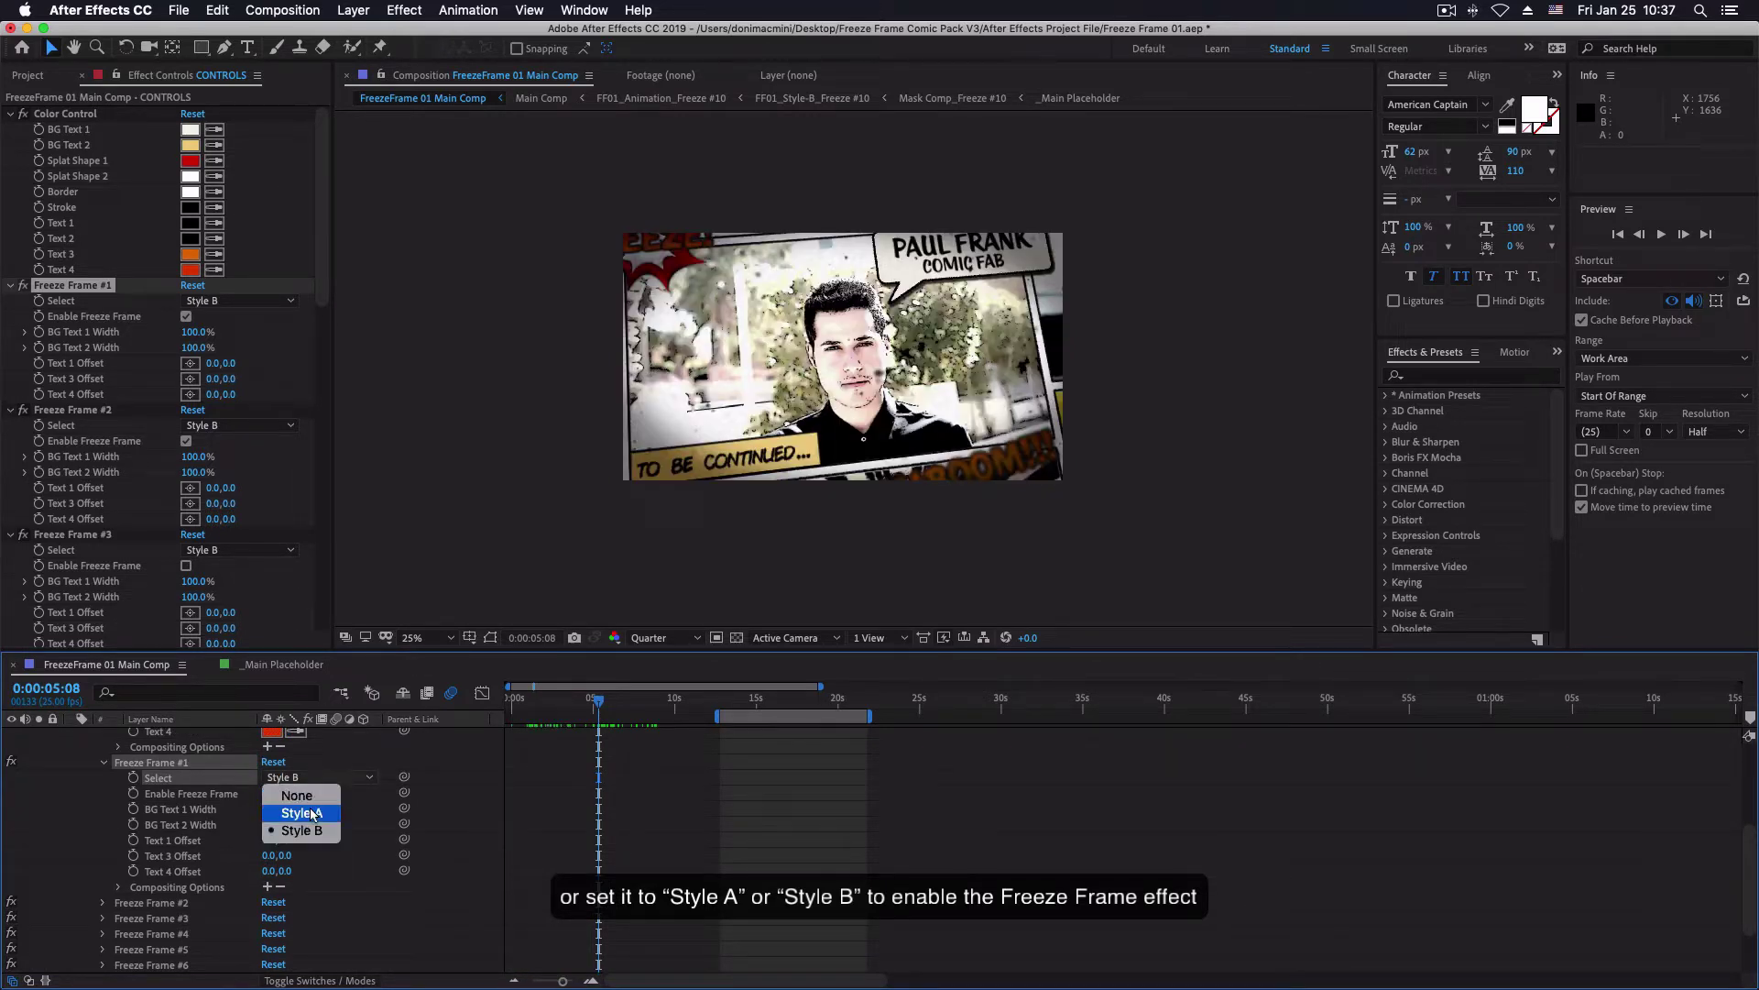
{"action": "left_click", "coordinate": [311, 816]}
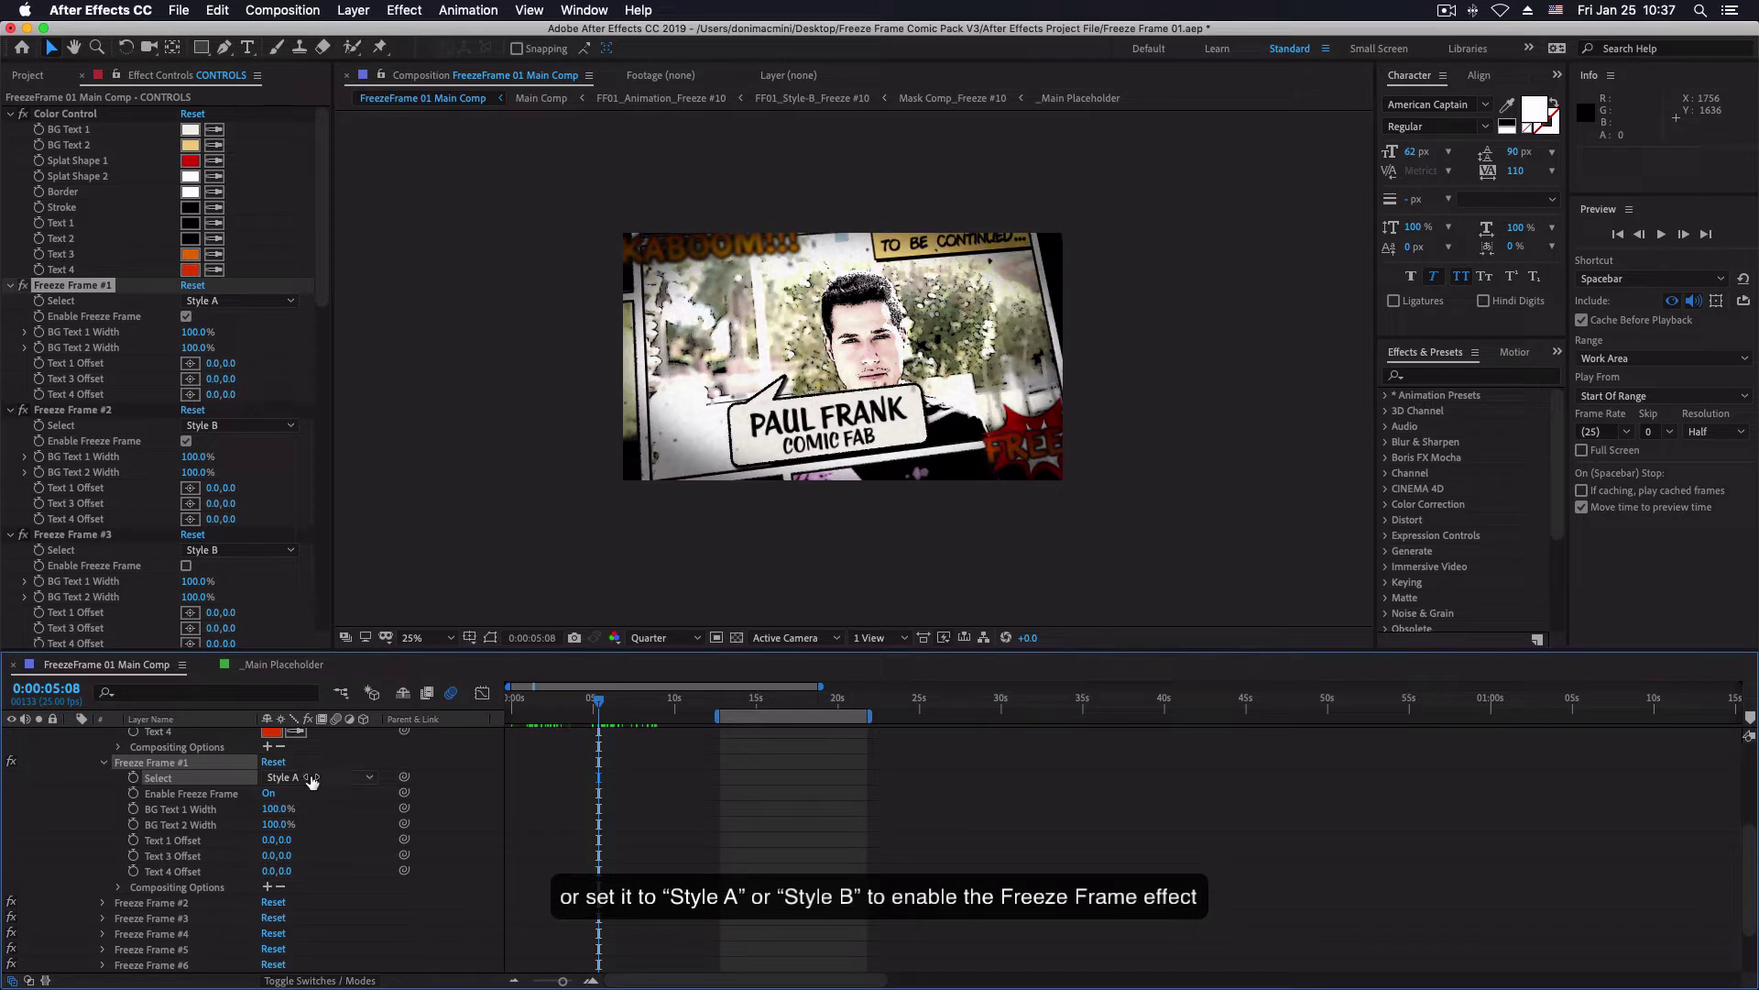
{"action": "left_click", "coordinate": [312, 777]}
{"action": "left_click", "coordinate": [316, 831]}
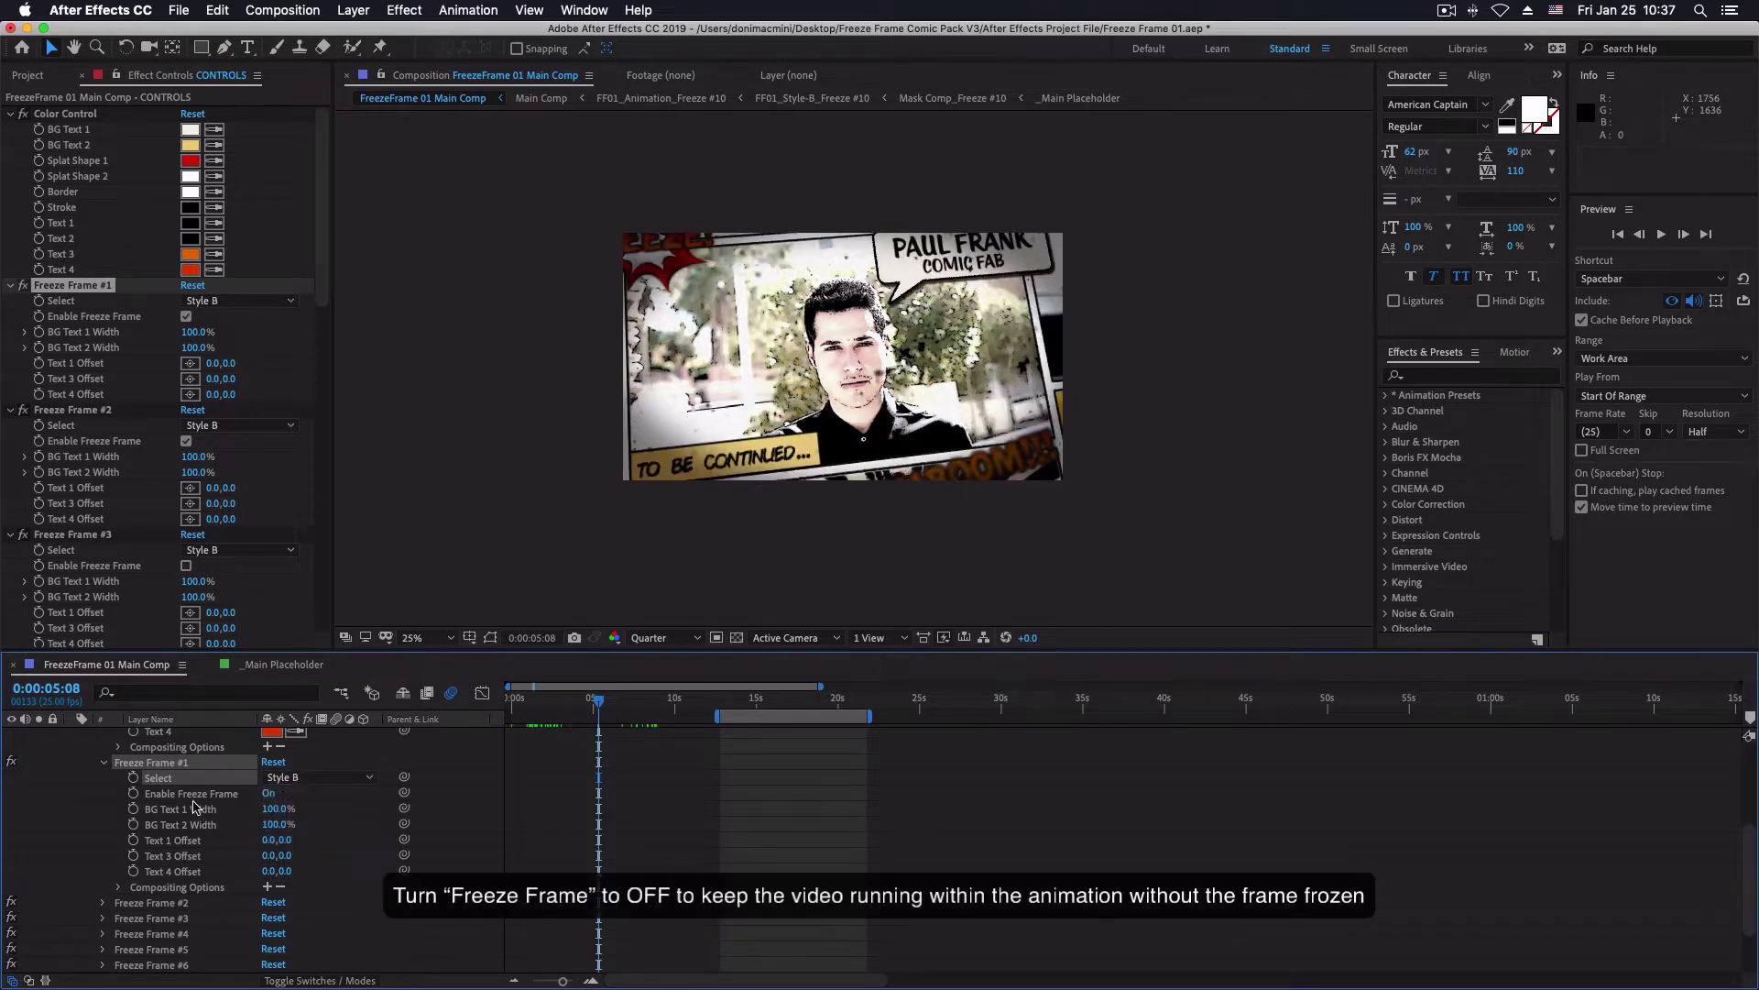
Turn off Enable Freeze Frame for Freeze Frame #1 and preview the live footage
{"action": "left_click", "coordinate": [268, 793]}
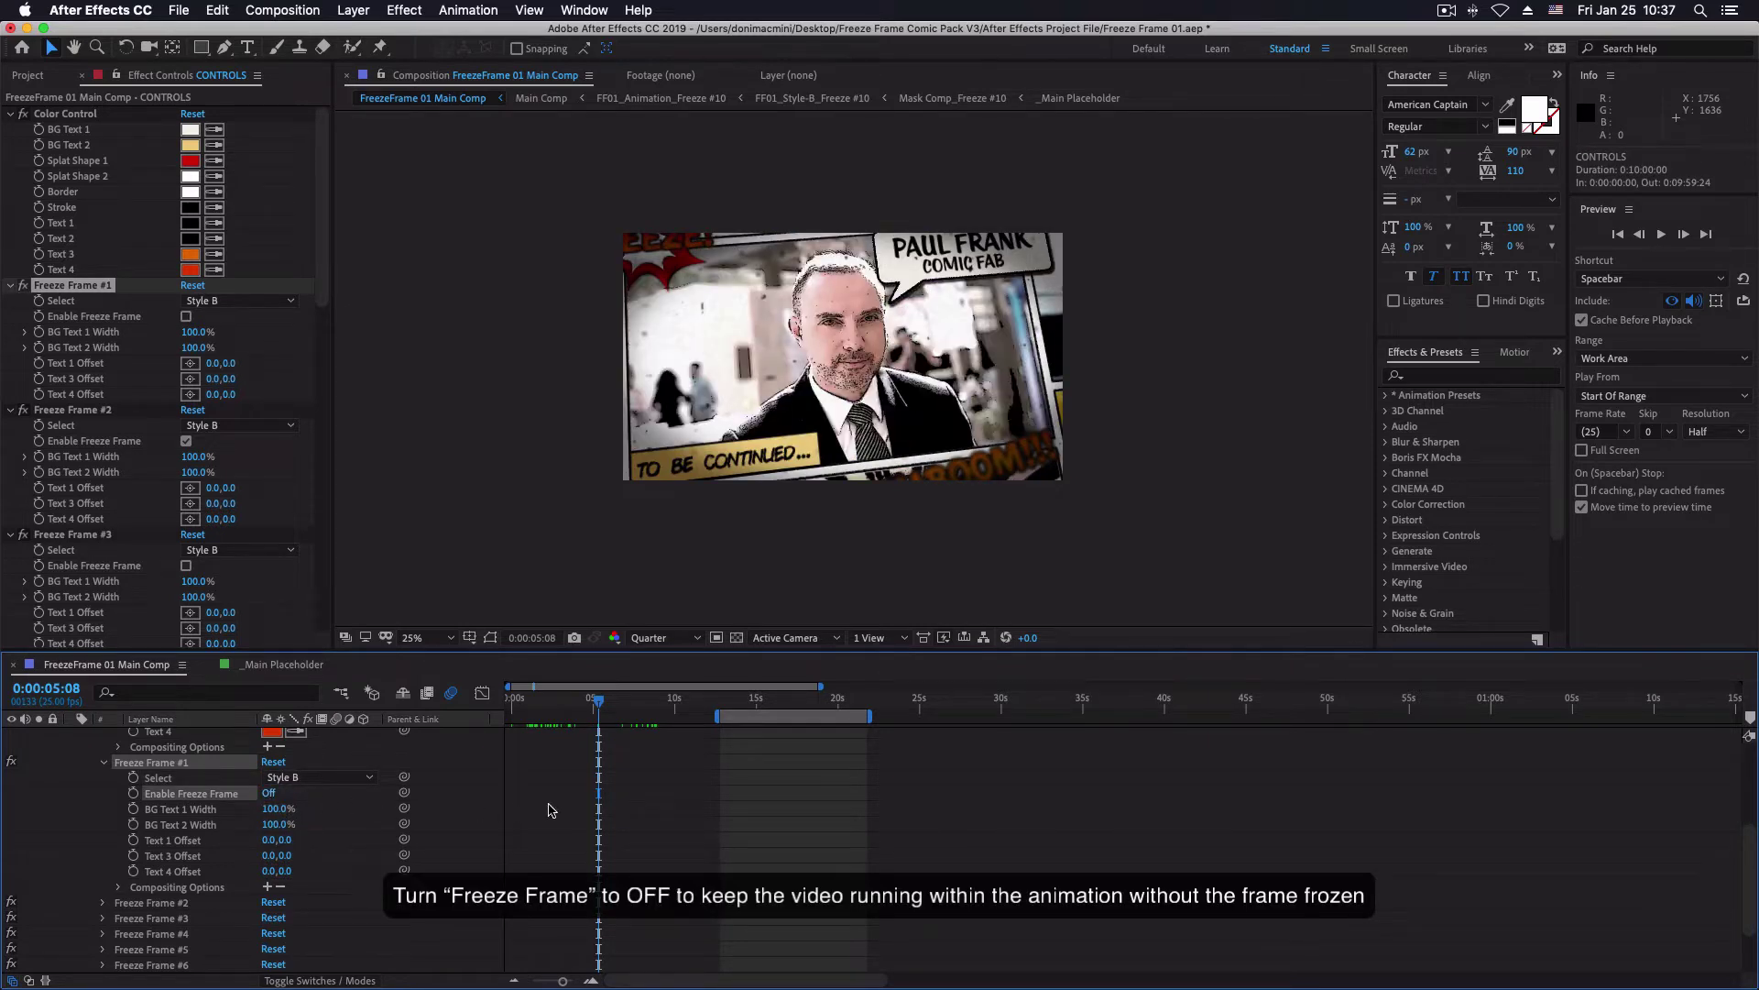
{"action": "scroll", "coordinate": [656, 779], "scroll_direction": "down", "scroll_amount": 3}
{"action": "mouse_move", "coordinate": [594, 714]}
{"action": "left_mouse_down"}
{"action": "mouse_move", "coordinate": [563, 715]}
{"action": "mouse_move", "coordinate": [642, 721]}
{"action": "mouse_move", "coordinate": [580, 728]}
{"action": "left_mouse_up"}
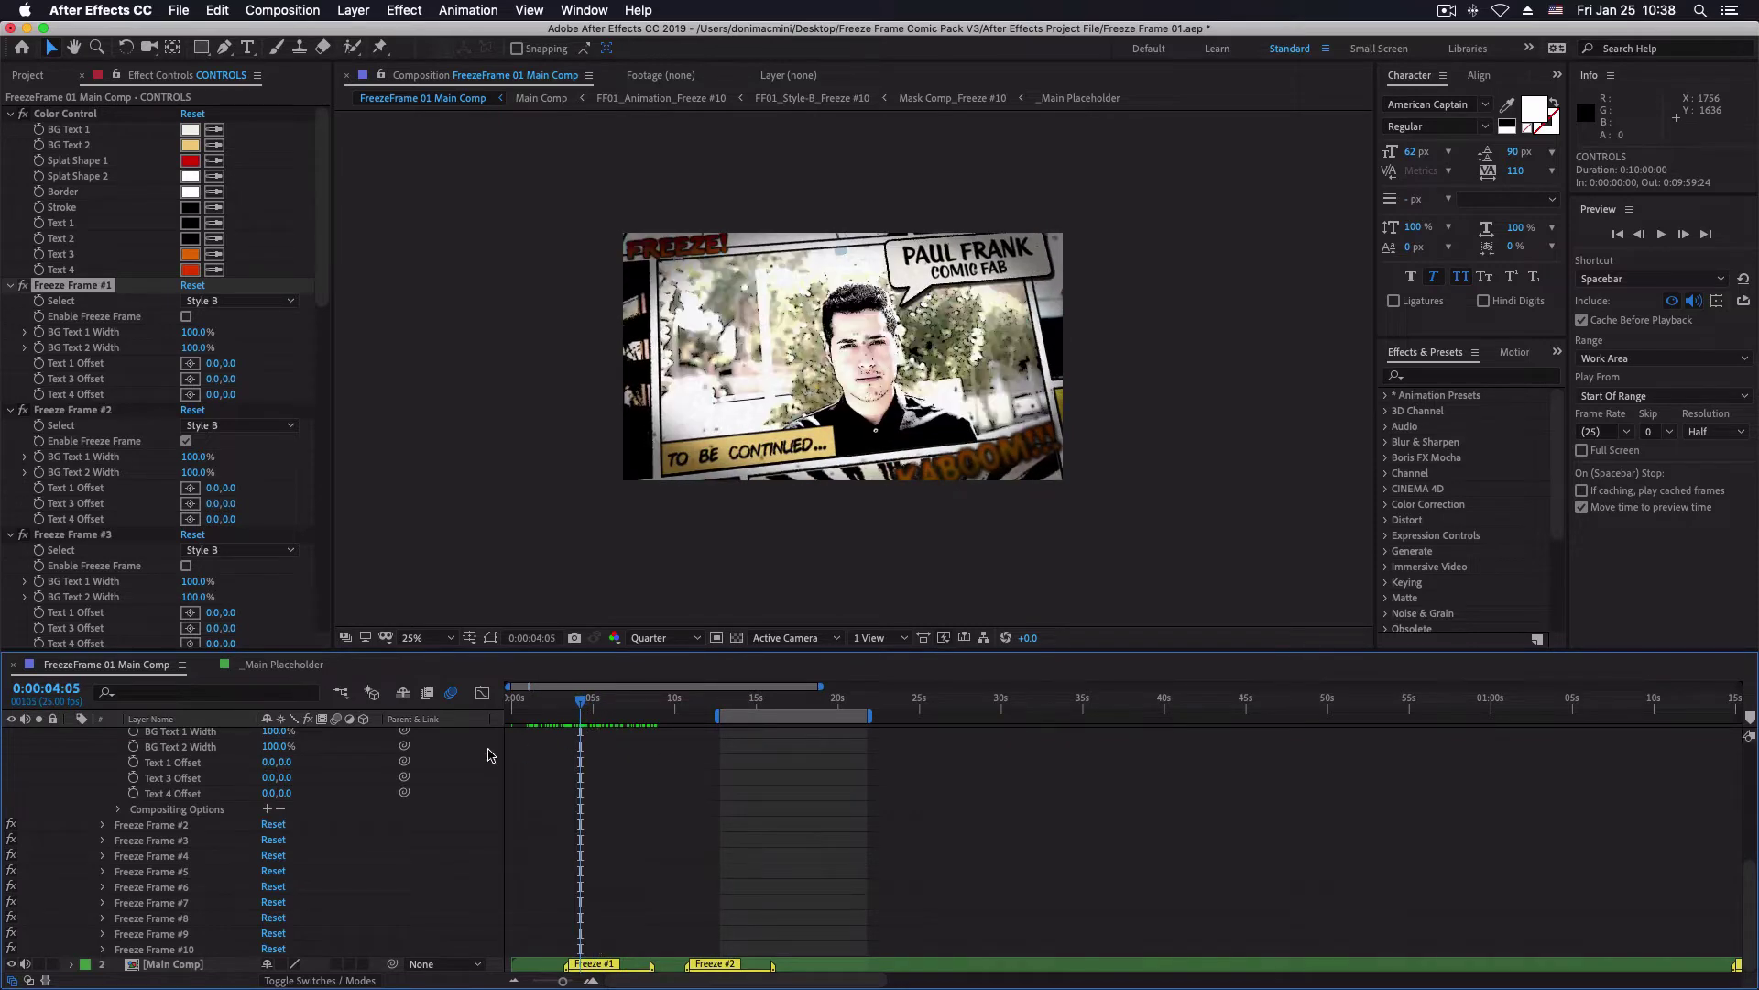
Keep Freeze Frame #1 on Style B and re-enable its freeze
{"action": "scroll", "coordinate": [237, 782], "scroll_direction": "up", "scroll_amount": 3}
{"action": "left_click", "coordinate": [295, 786]}
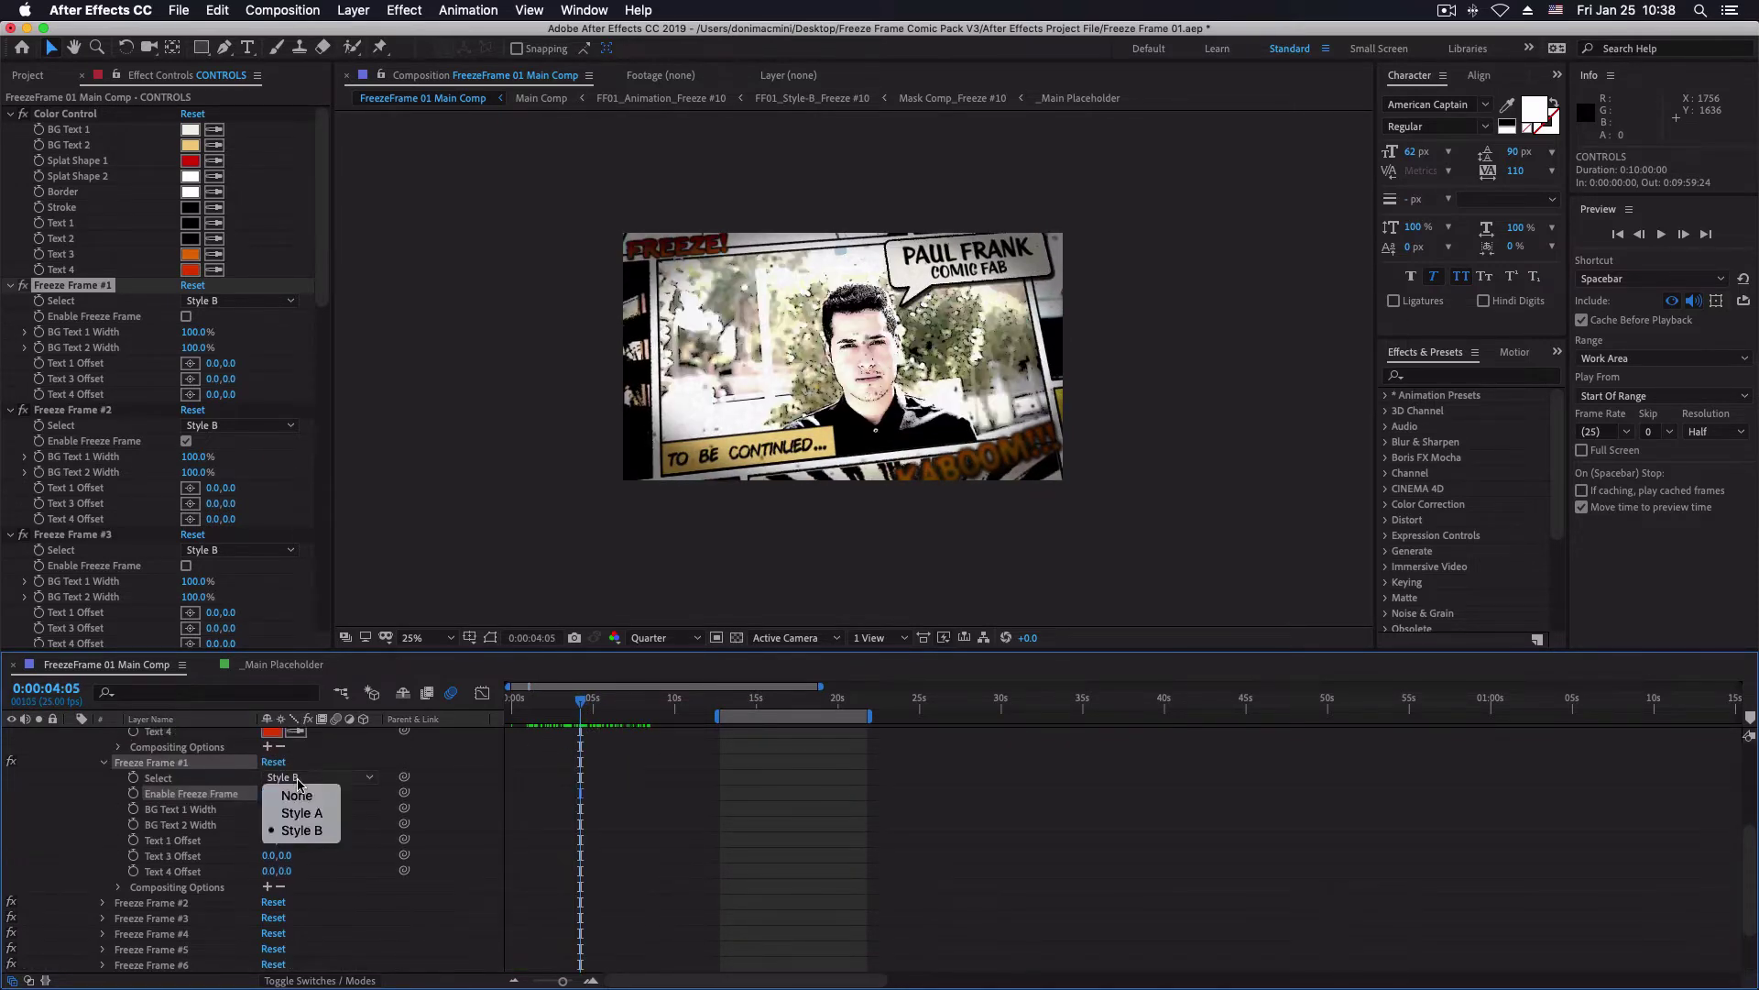
{"action": "left_click", "coordinate": [318, 827]}
{"action": "left_click", "coordinate": [271, 793]}
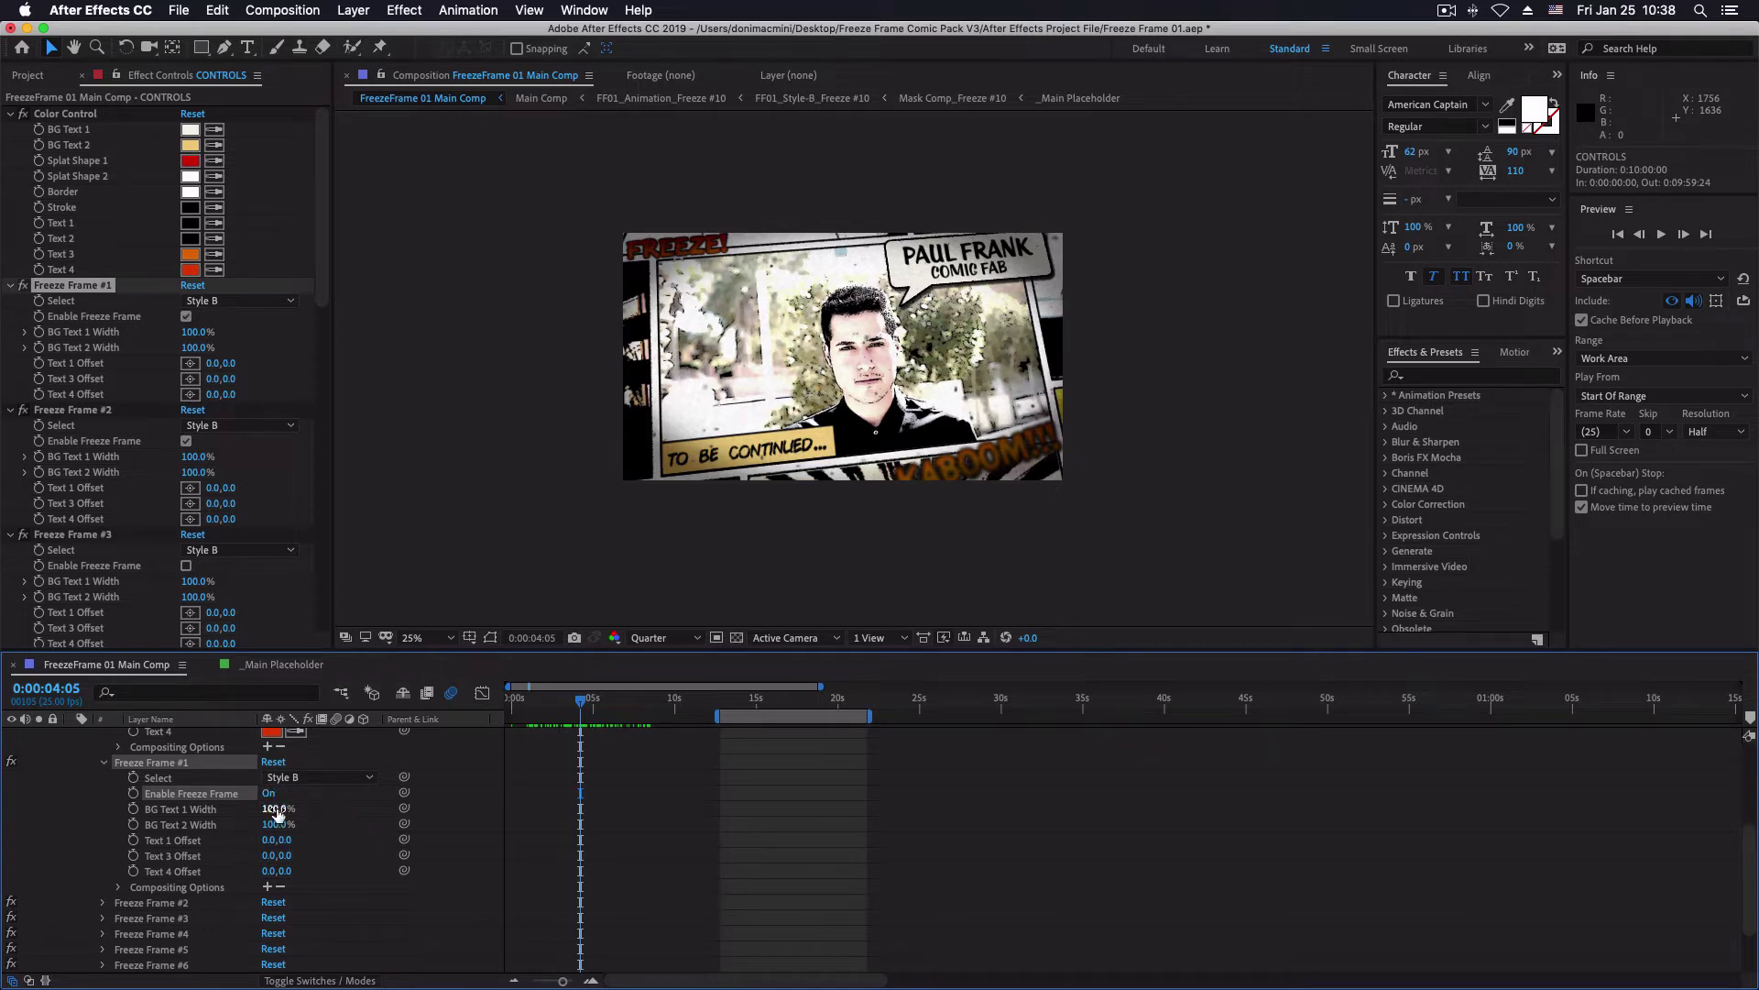
Set BG Text 1 Width to 97% and BG Text 2 Width to 240%, and adjust the text offsets
{"action": "left_click_drag", "start_coordinate": [278, 813], "coordinate": [403, 829]}
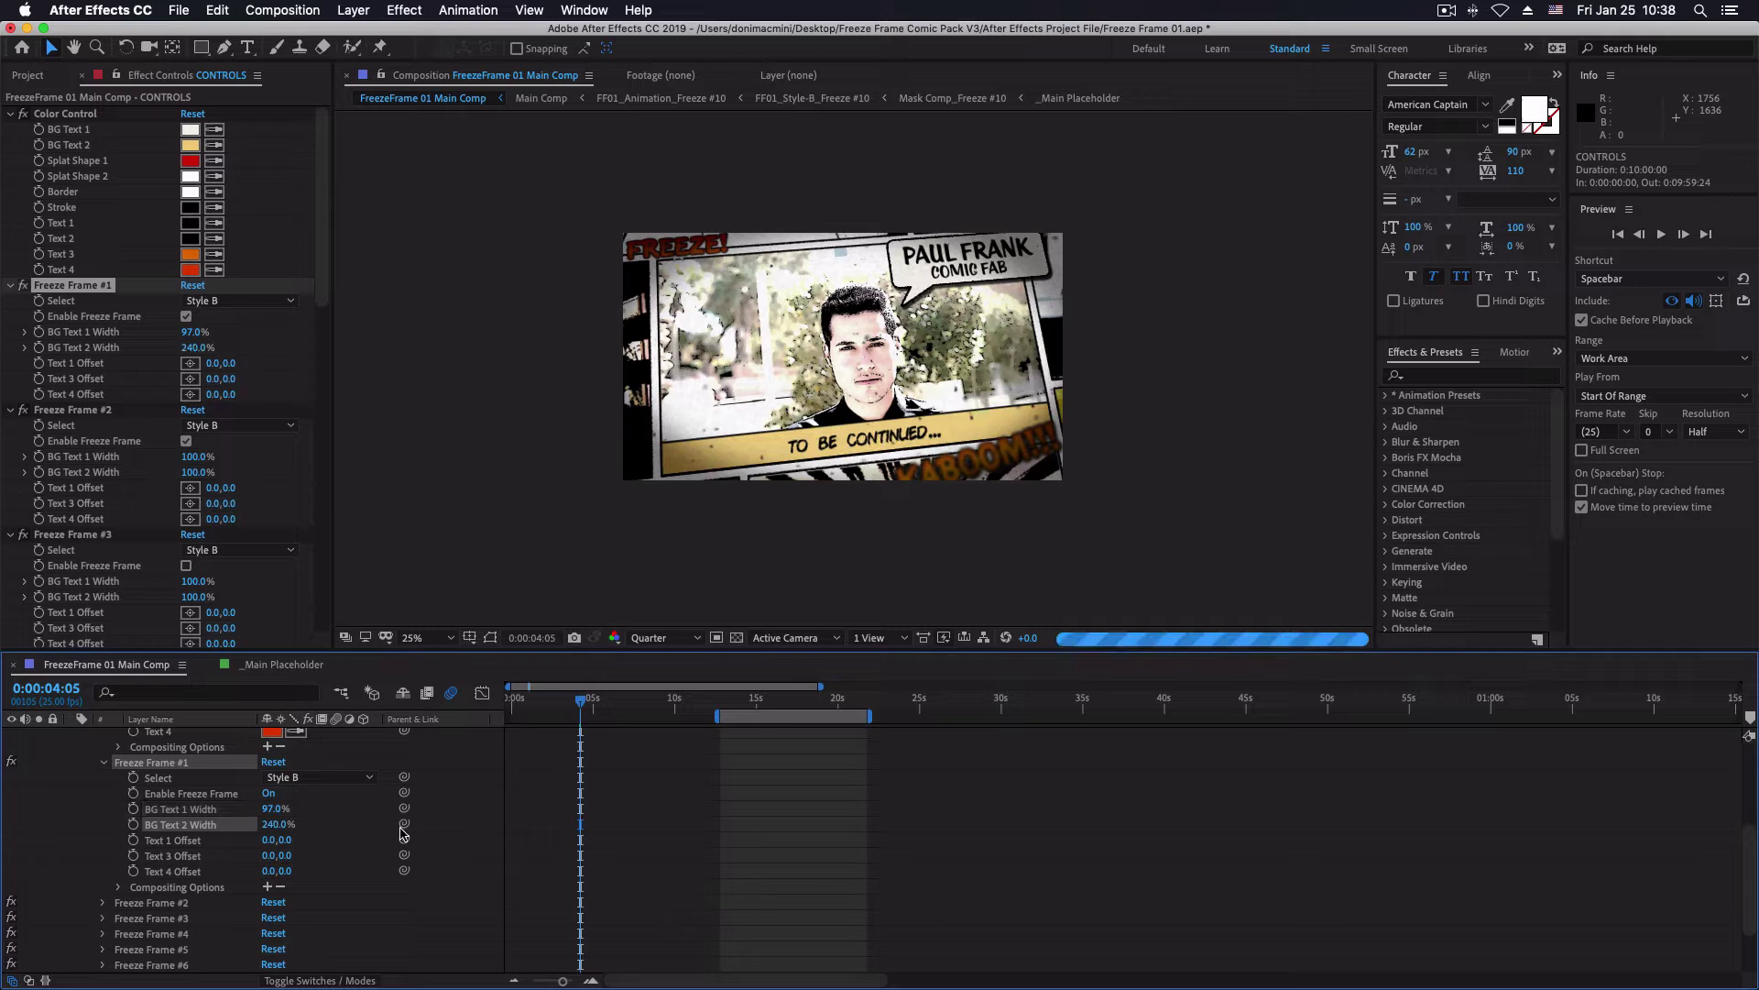
{"action": "left_click_drag", "start_coordinate": [284, 840], "coordinate": [250, 853]}
{"action": "left_click", "coordinate": [302, 839]}
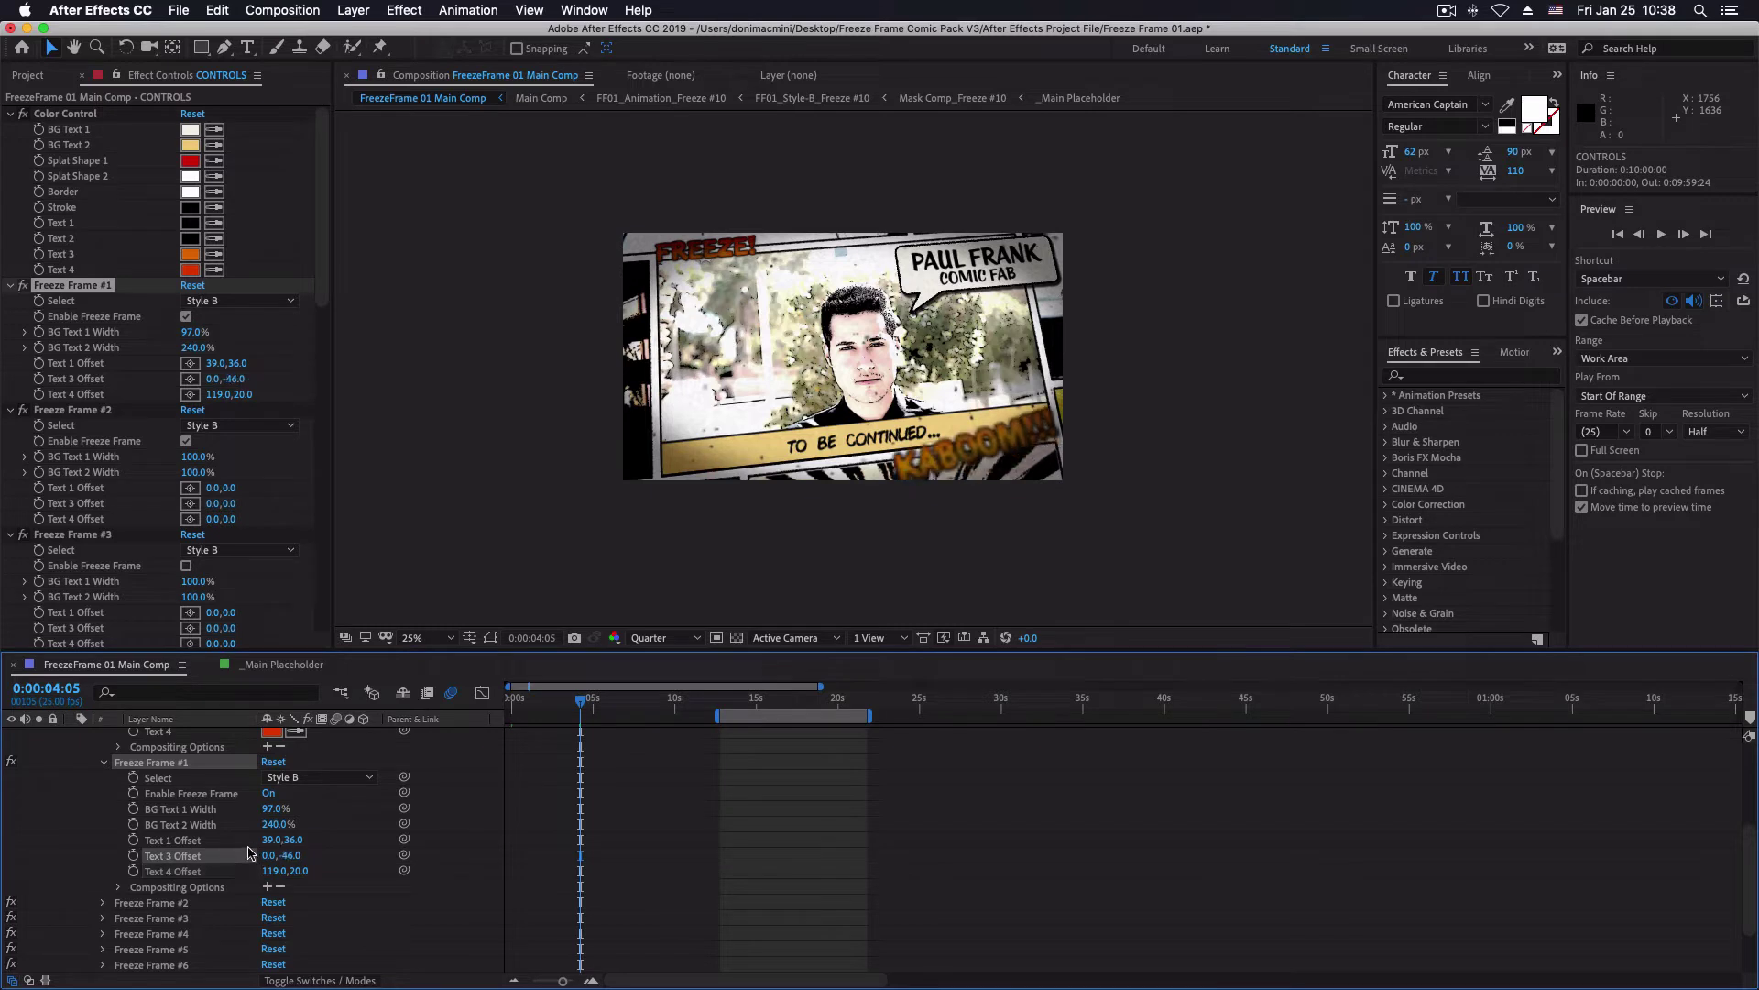
{"action": "left_click", "coordinate": [23, 73]}
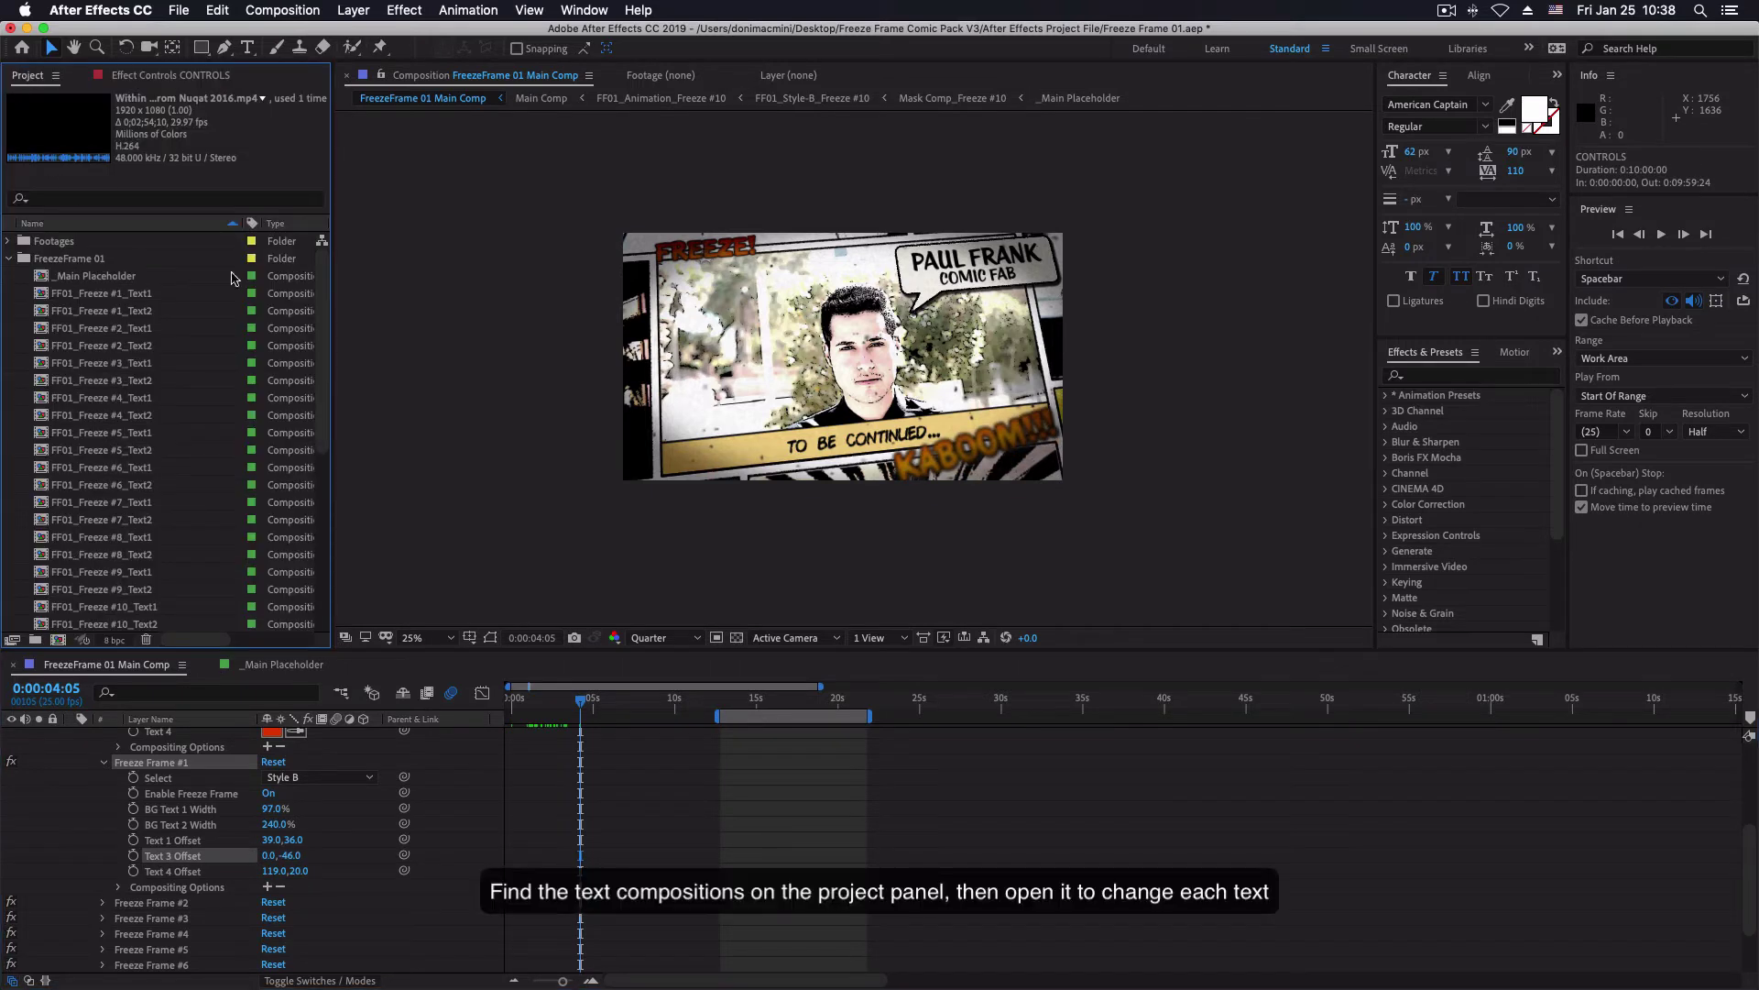
In FF01_Freeze #1_Text1, change the speech bubble name to 'BEN NEIRD'
{"action": "scroll", "coordinate": [321, 319], "scroll_direction": "down", "scroll_amount": 2}
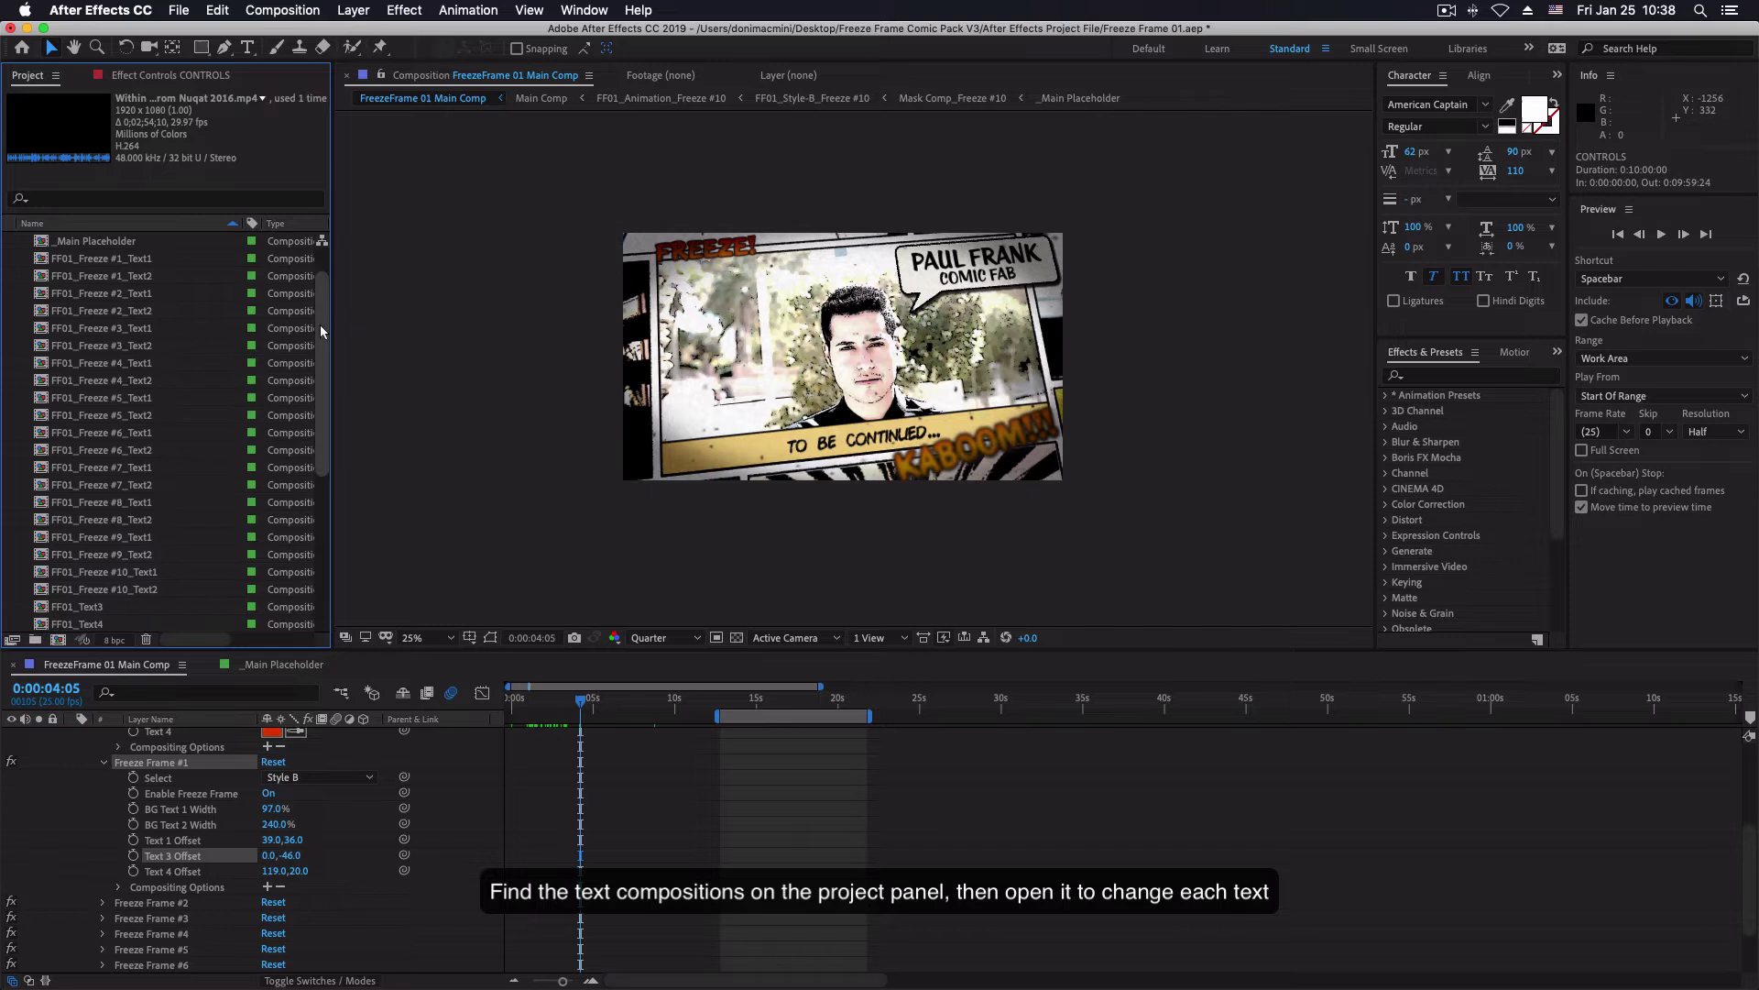
{"action": "double_click", "coordinate": [139, 261]}
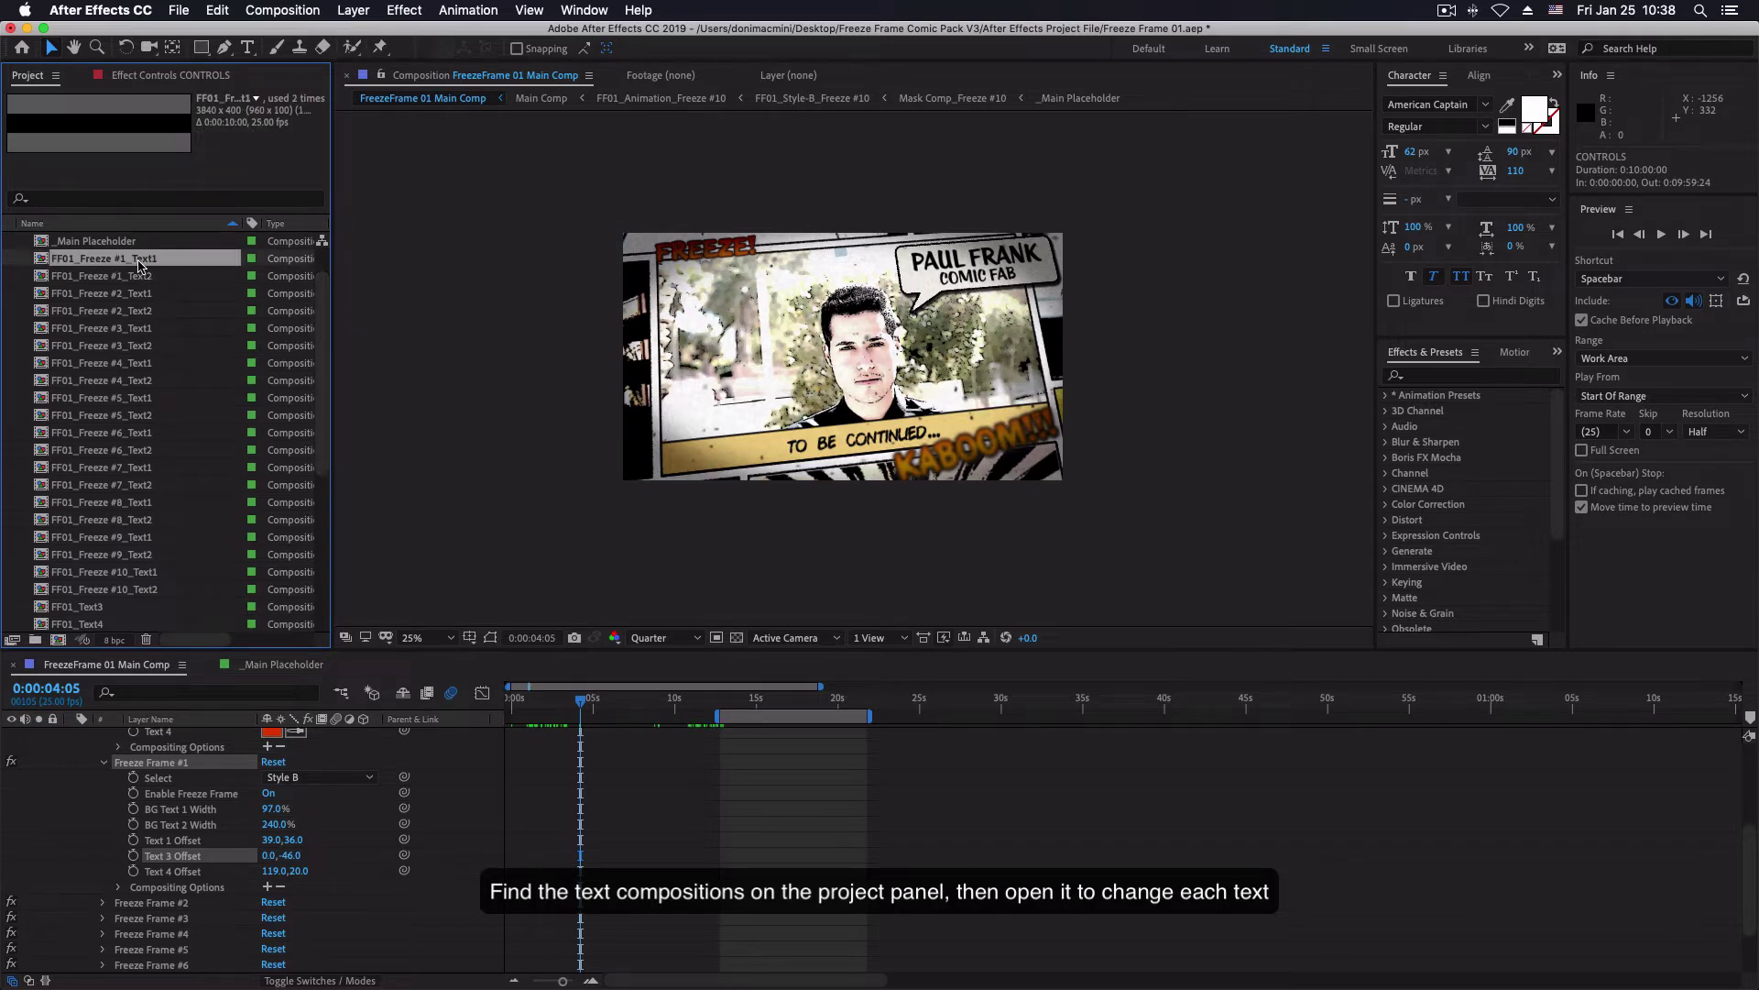
{"action": "double_click", "coordinate": [786, 351]}
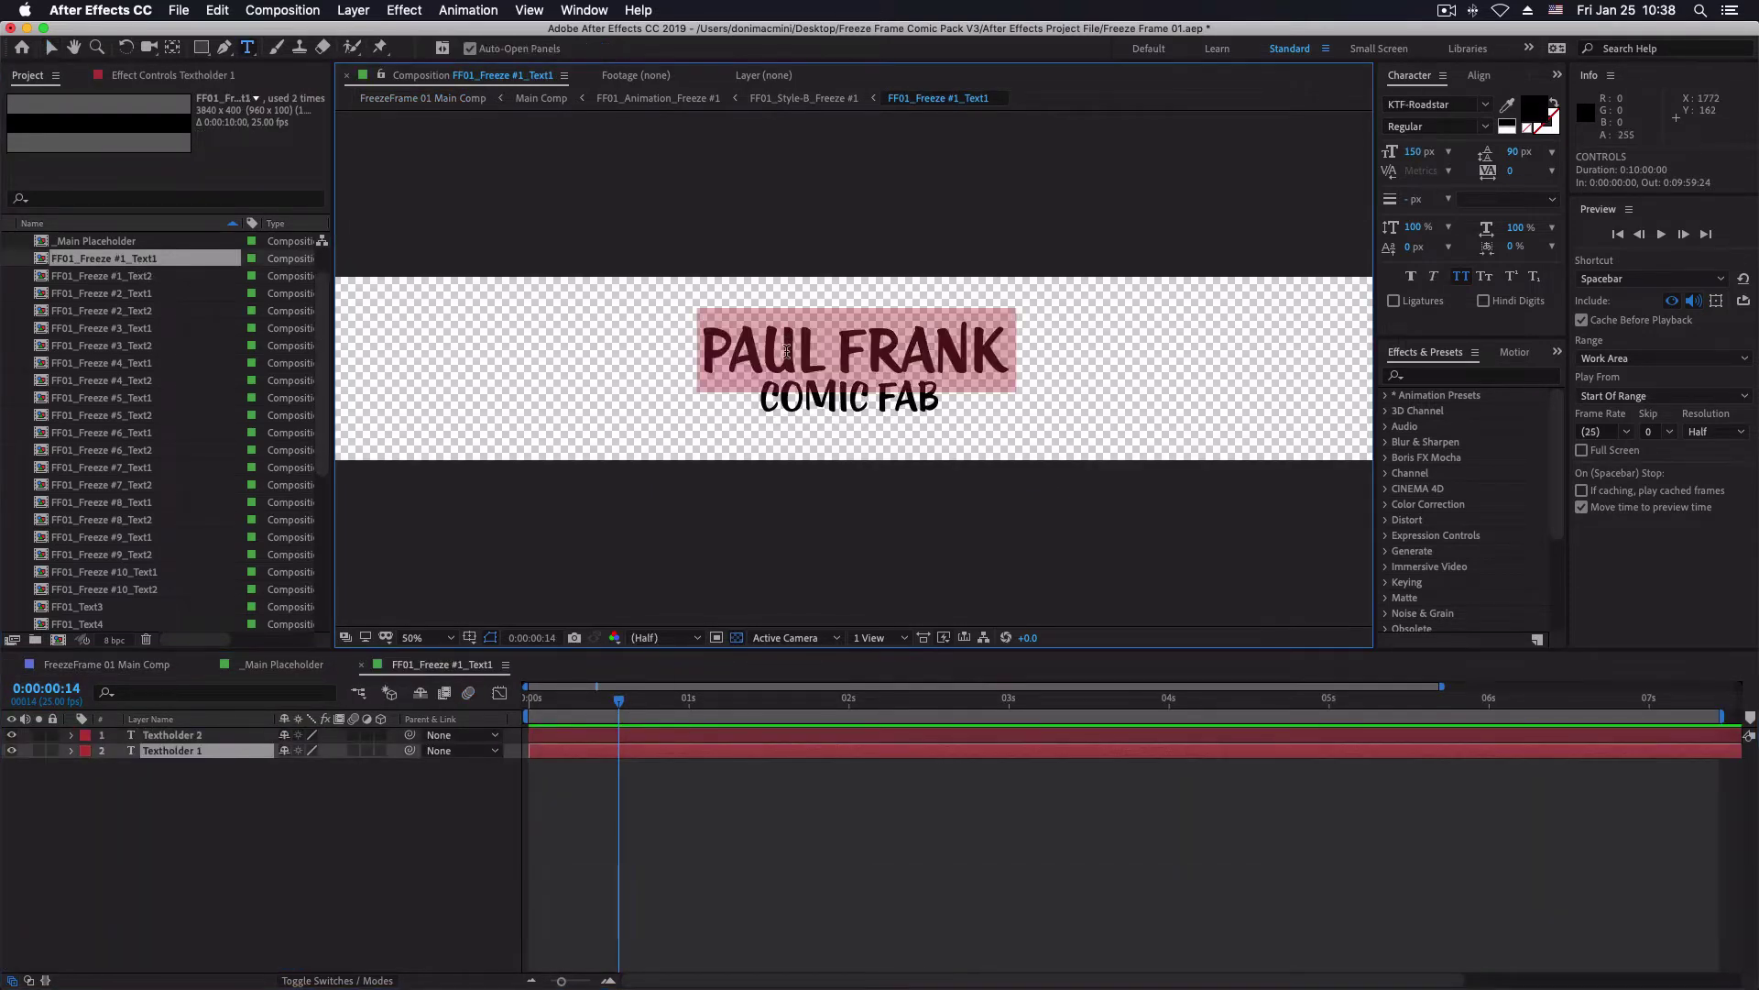
{"action": "type", "text": "ben ne"}
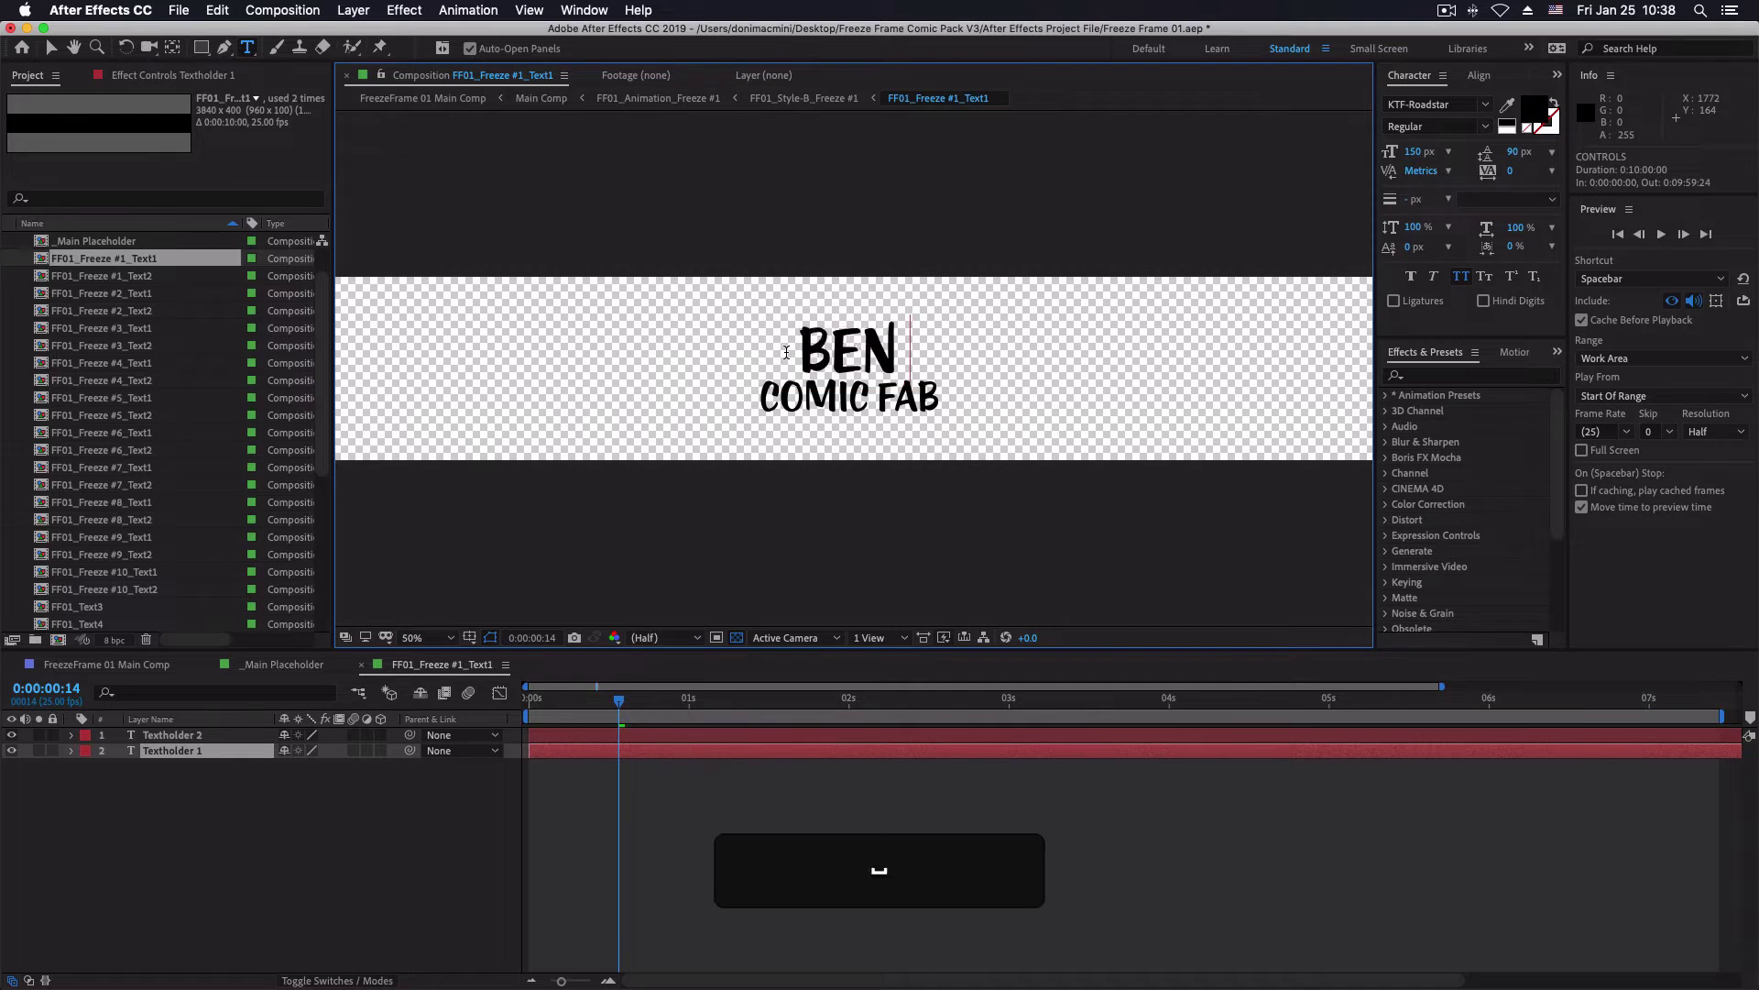
{"action": "type", "text": "ird"}
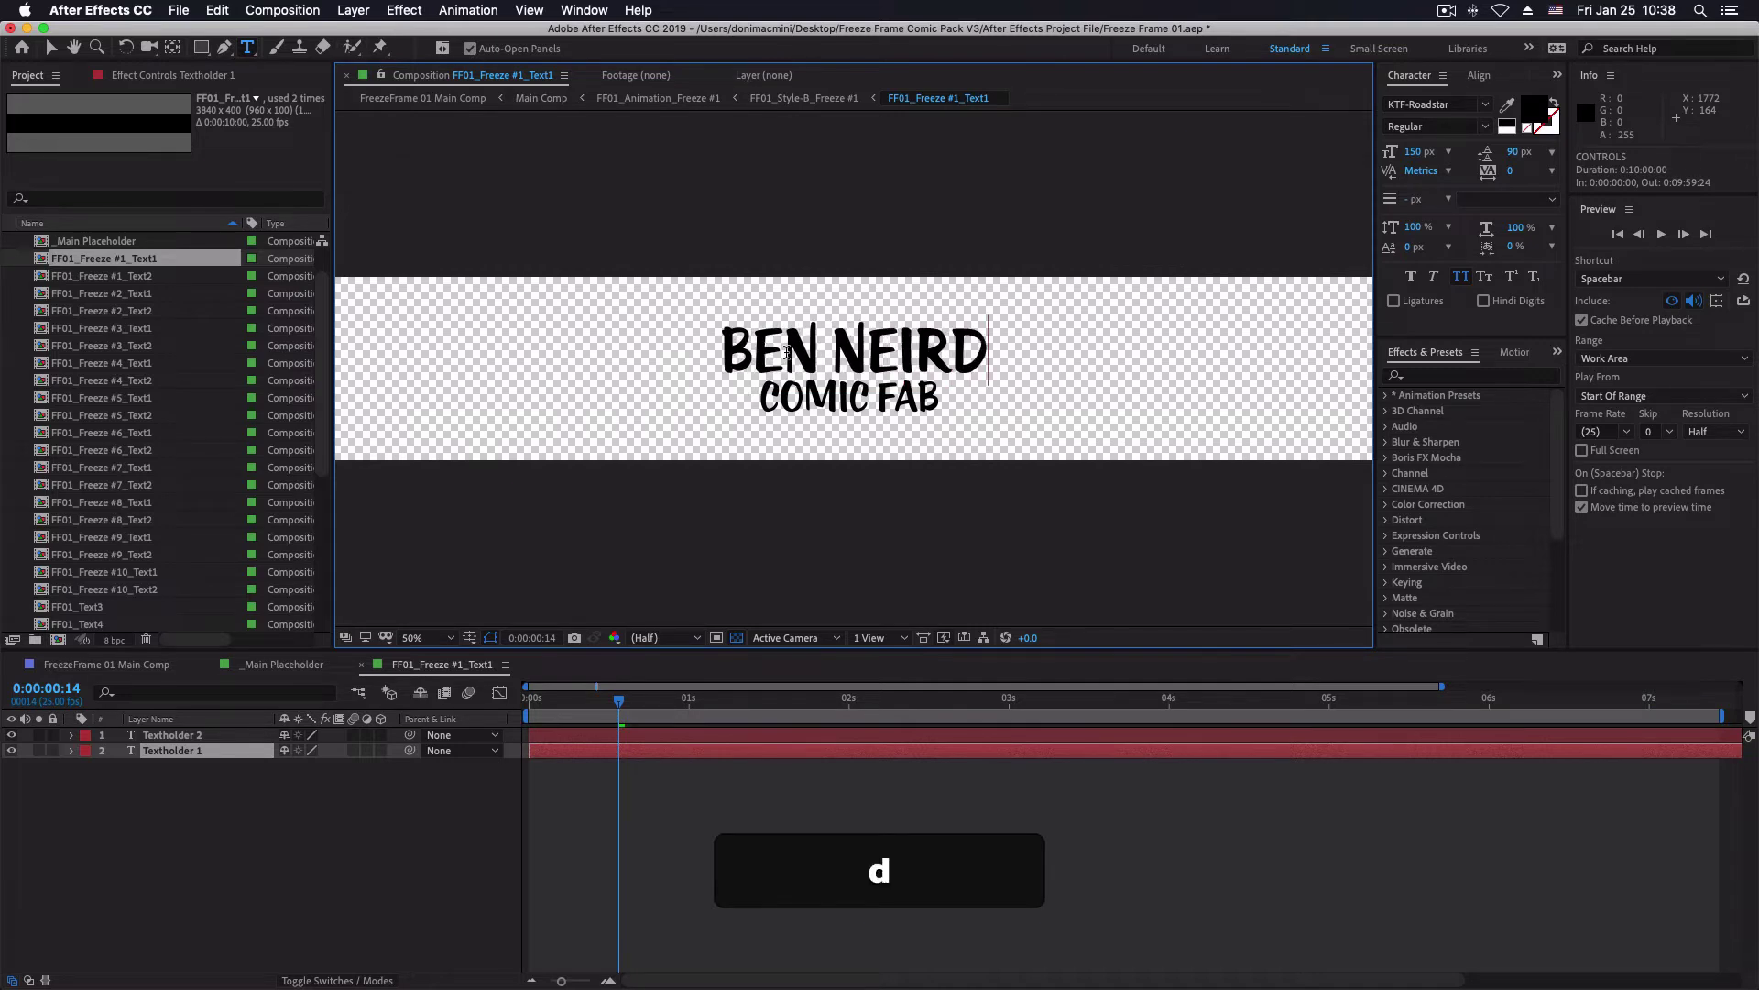
{"action": "left_click", "coordinate": [265, 775]}
Change the COMIC FAB subtitle to 'SECRET AGENT' and return to the Main Comp
{"action": "left_click", "coordinate": [210, 736]}
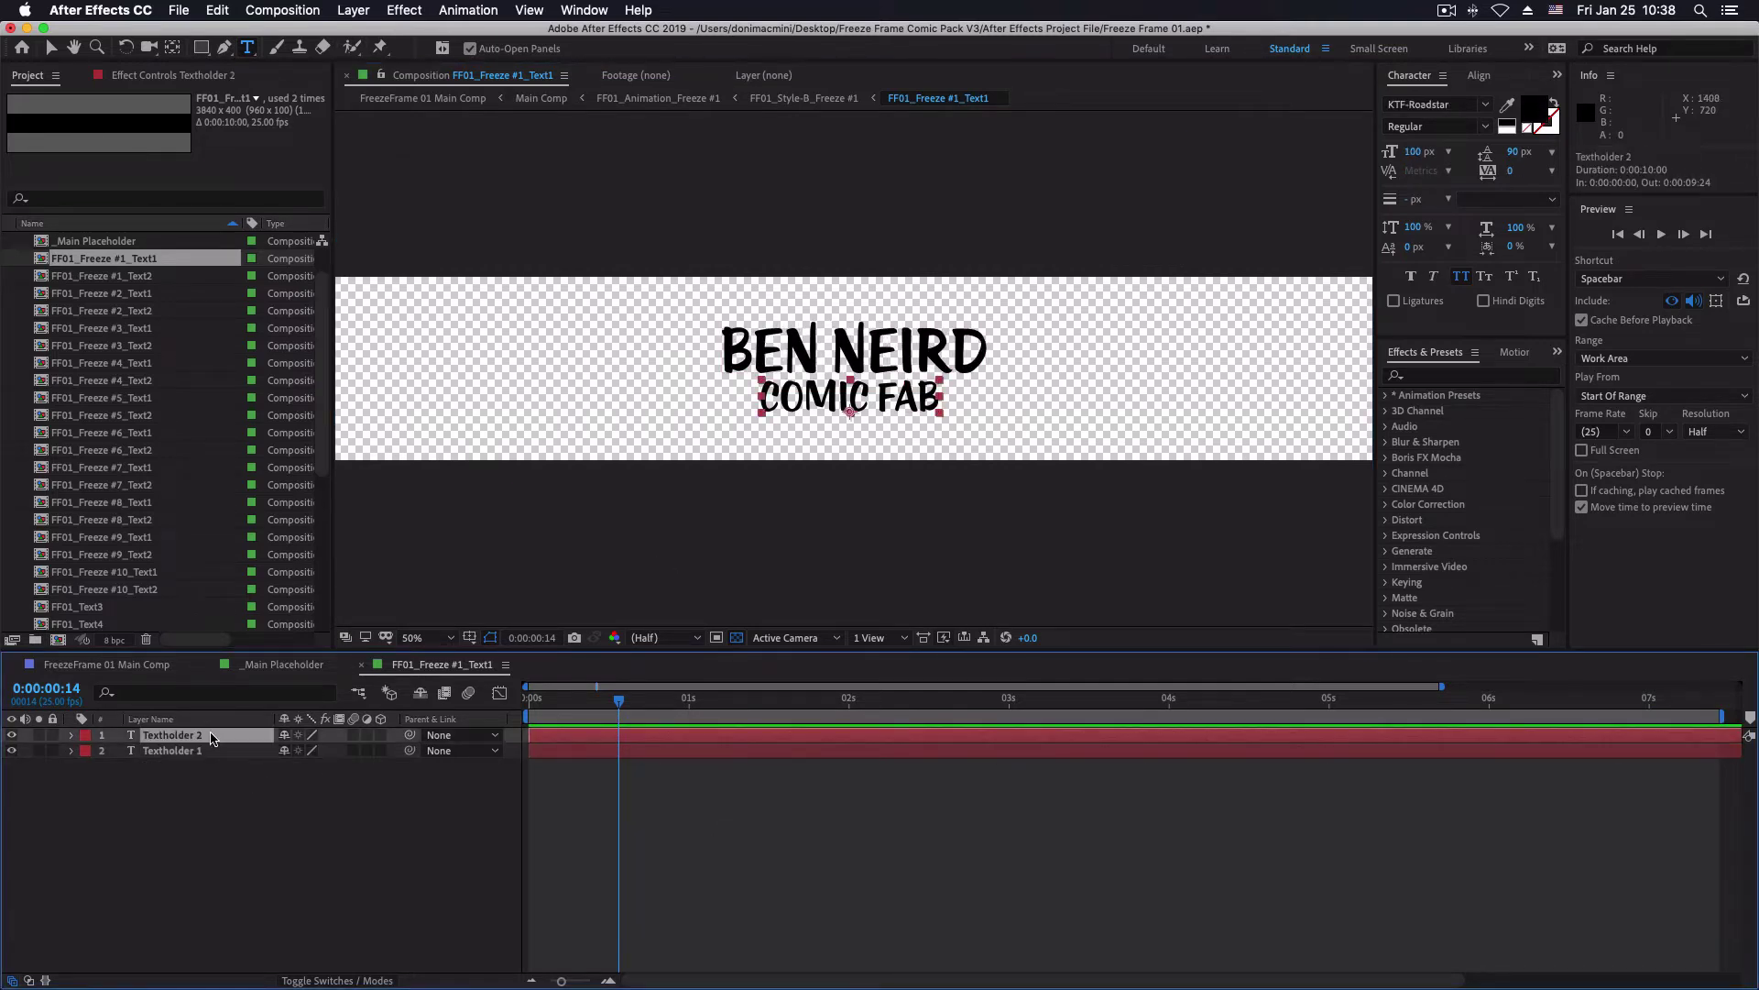
{"action": "double_click", "coordinate": [177, 736]}
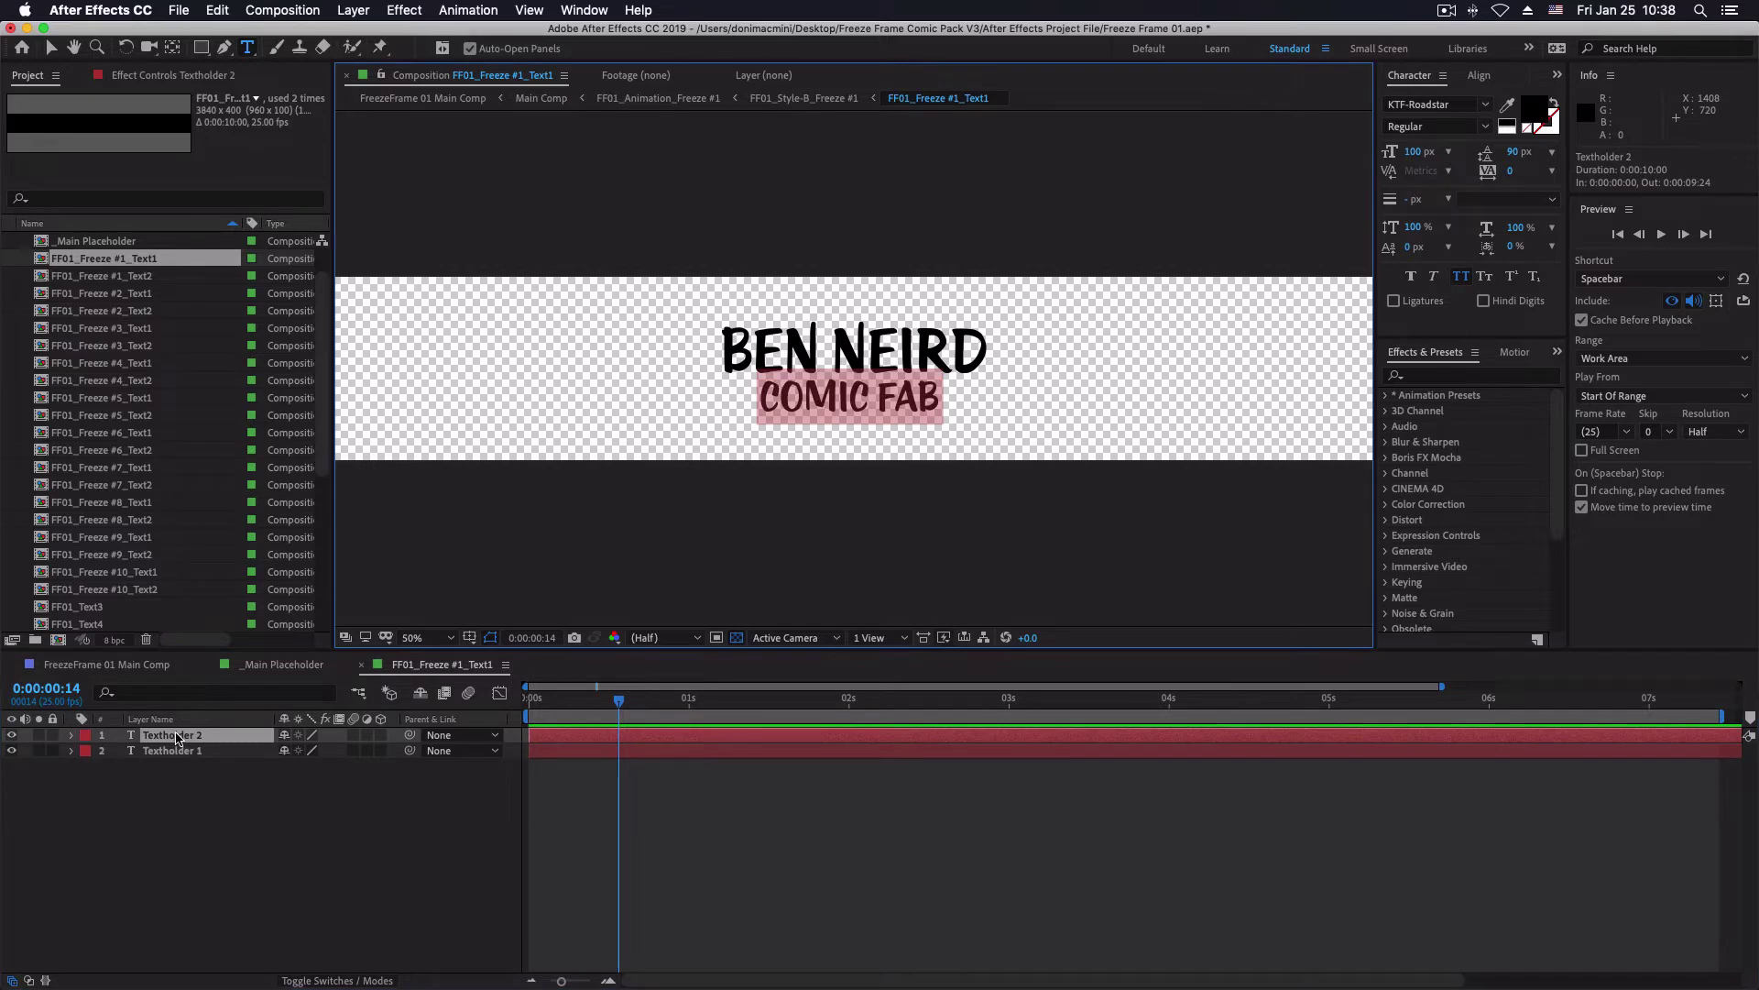
{"action": "type", "text": "Secret"}
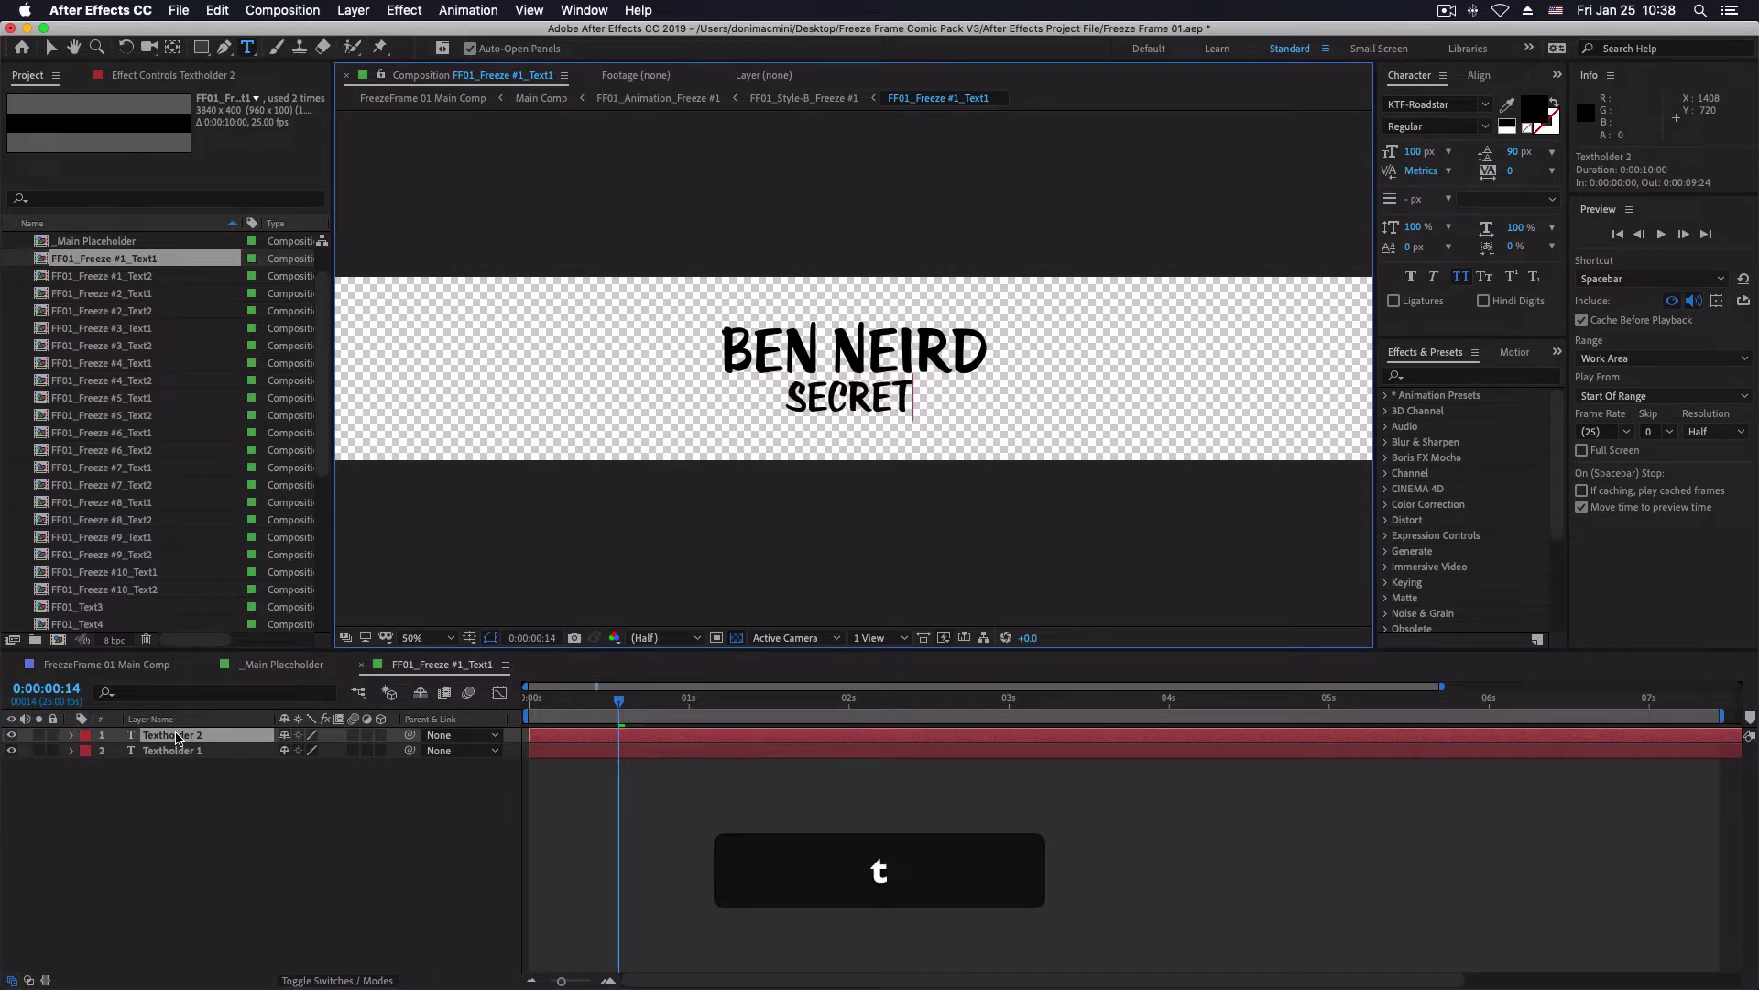
{"action": "type", "text": " Agent"}
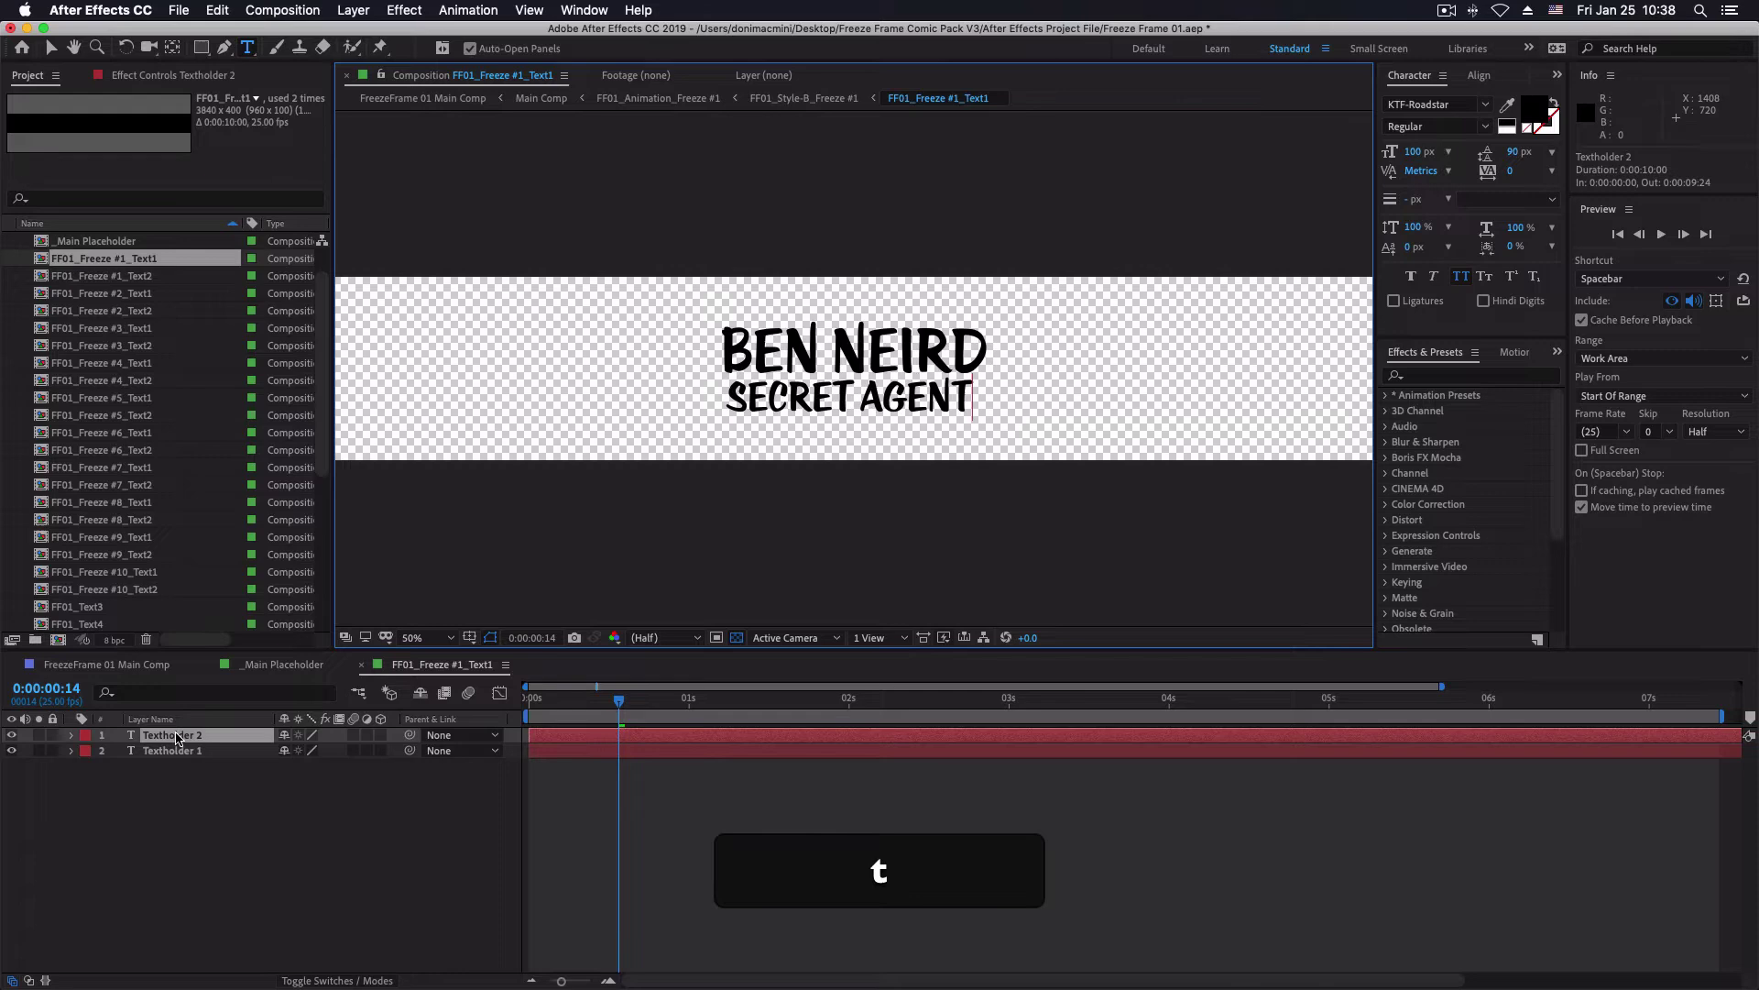
{"action": "left_click", "coordinate": [522, 214]}
{"action": "left_click", "coordinate": [418, 100]}
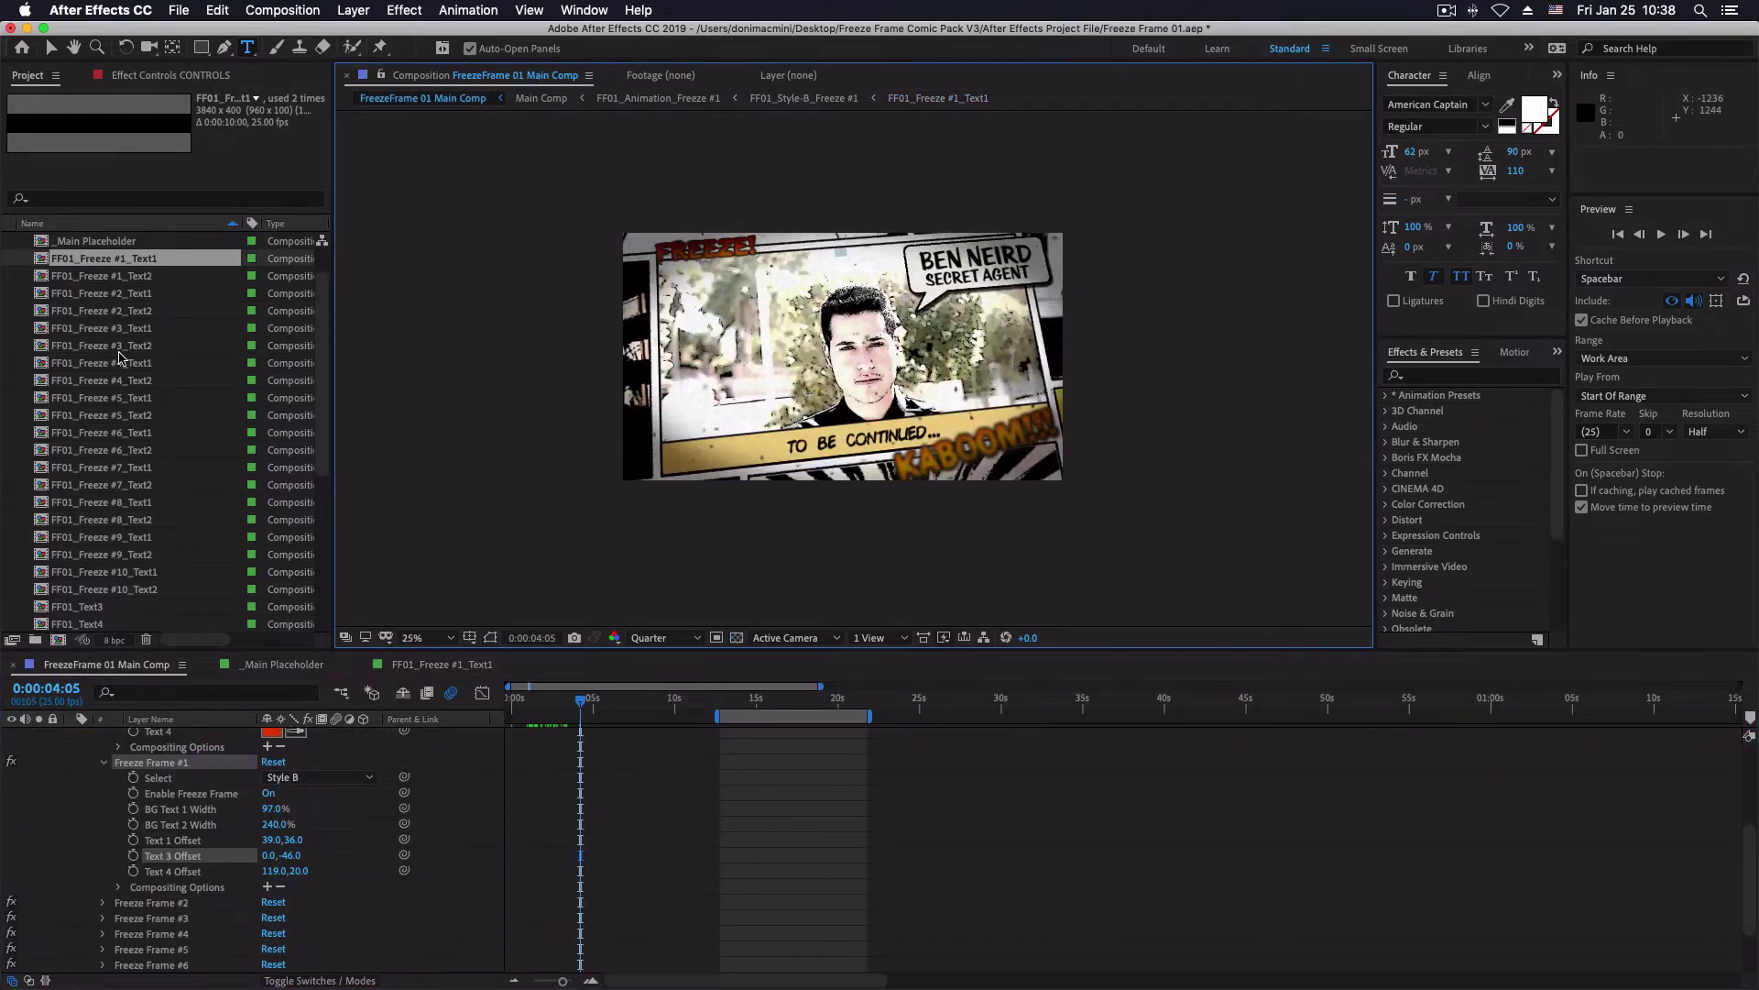
In FF01_Freeze #1_Text2, change the bottom caption to 'Next Chapter...'
{"action": "double_click", "coordinate": [111, 279]}
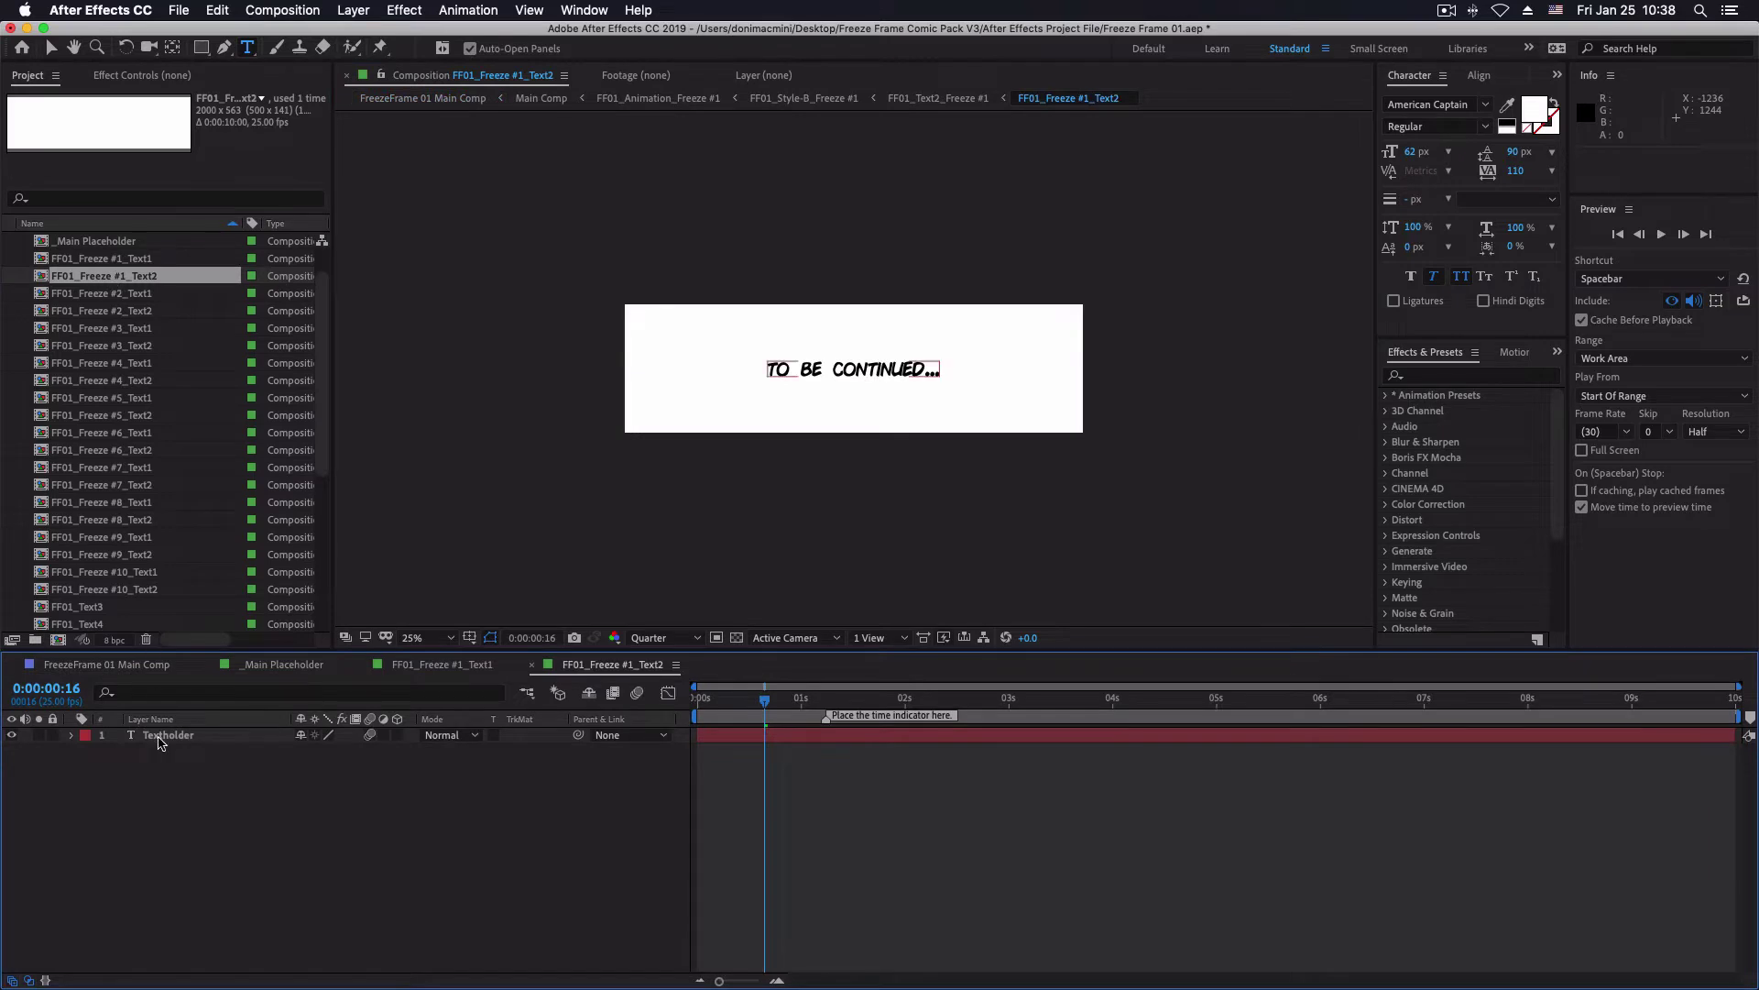
{"action": "left_click", "coordinate": [160, 737]}
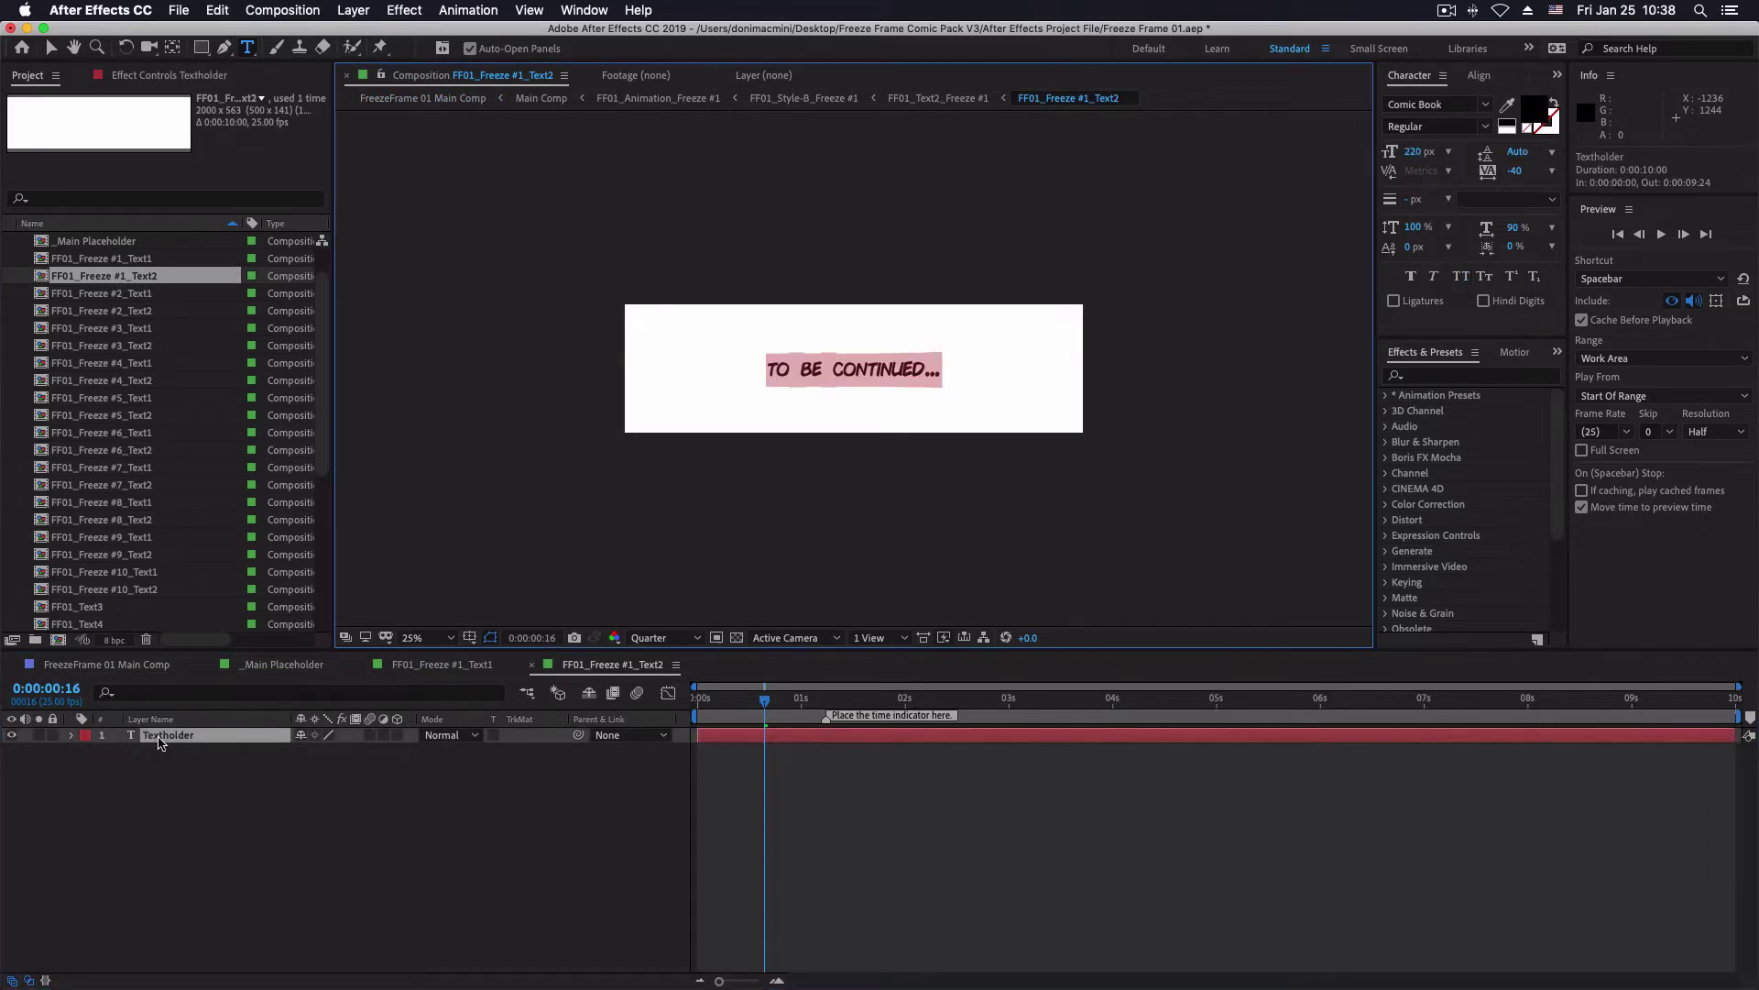
{"action": "type", "text": "NEx"}
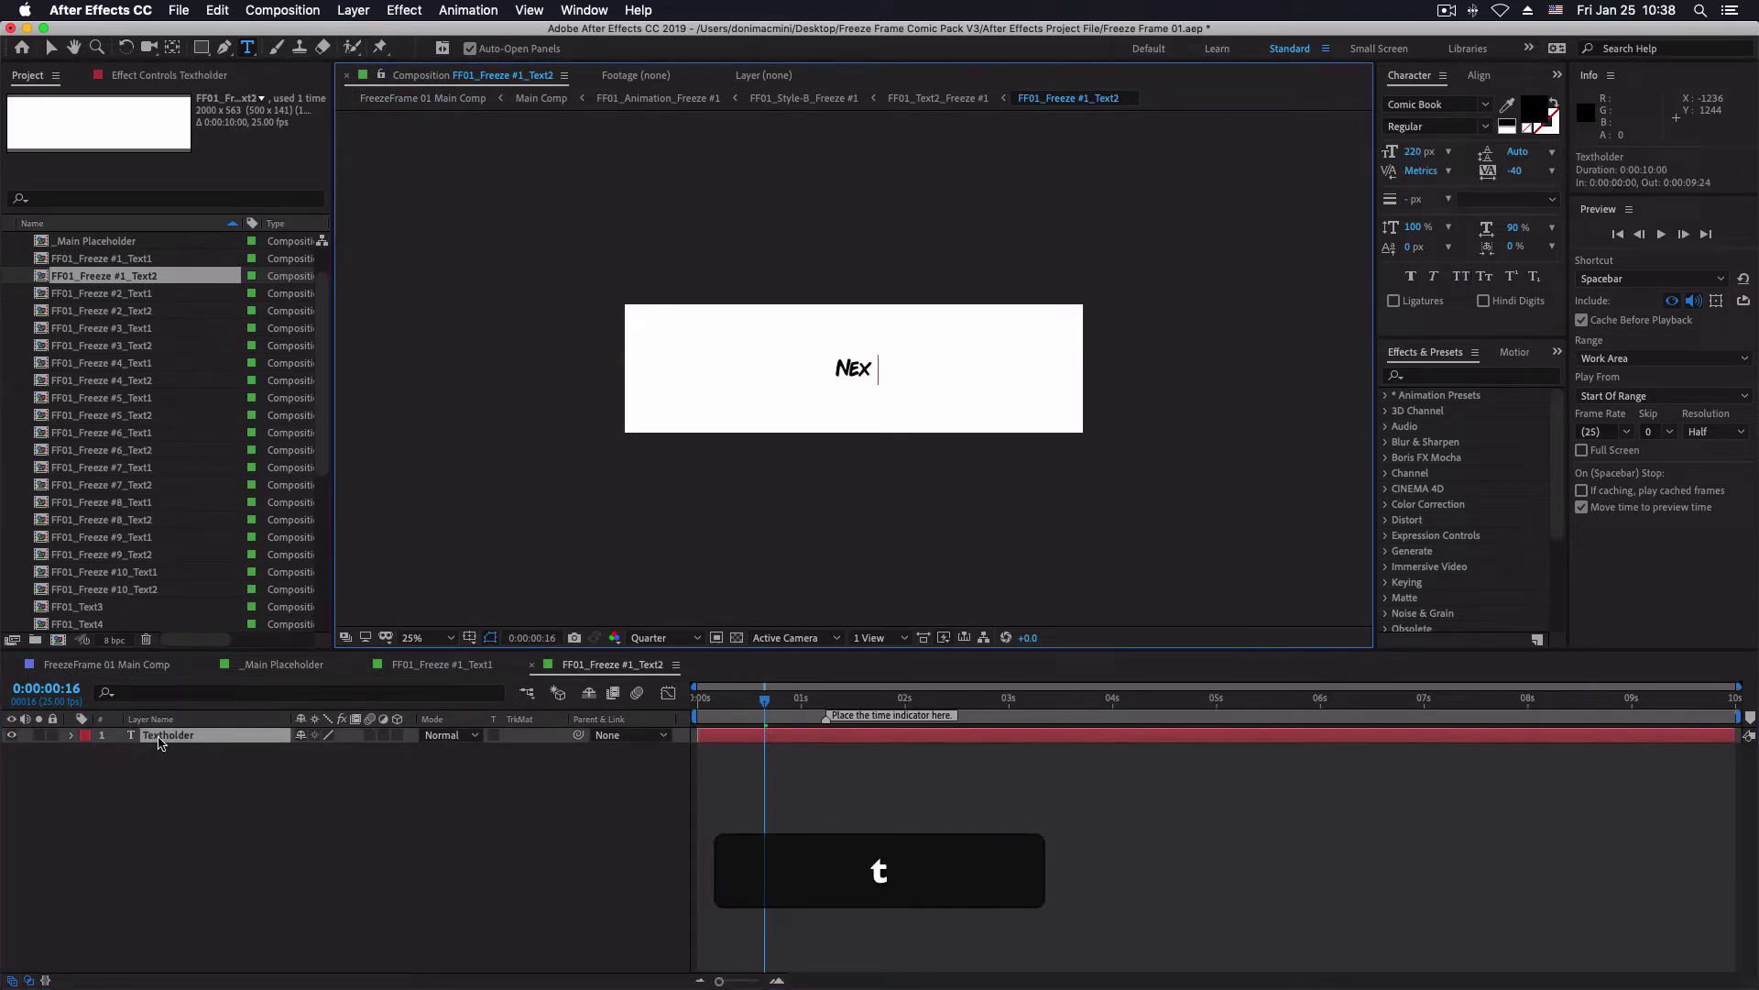
{"action": "type", "text": "t CHapte"}
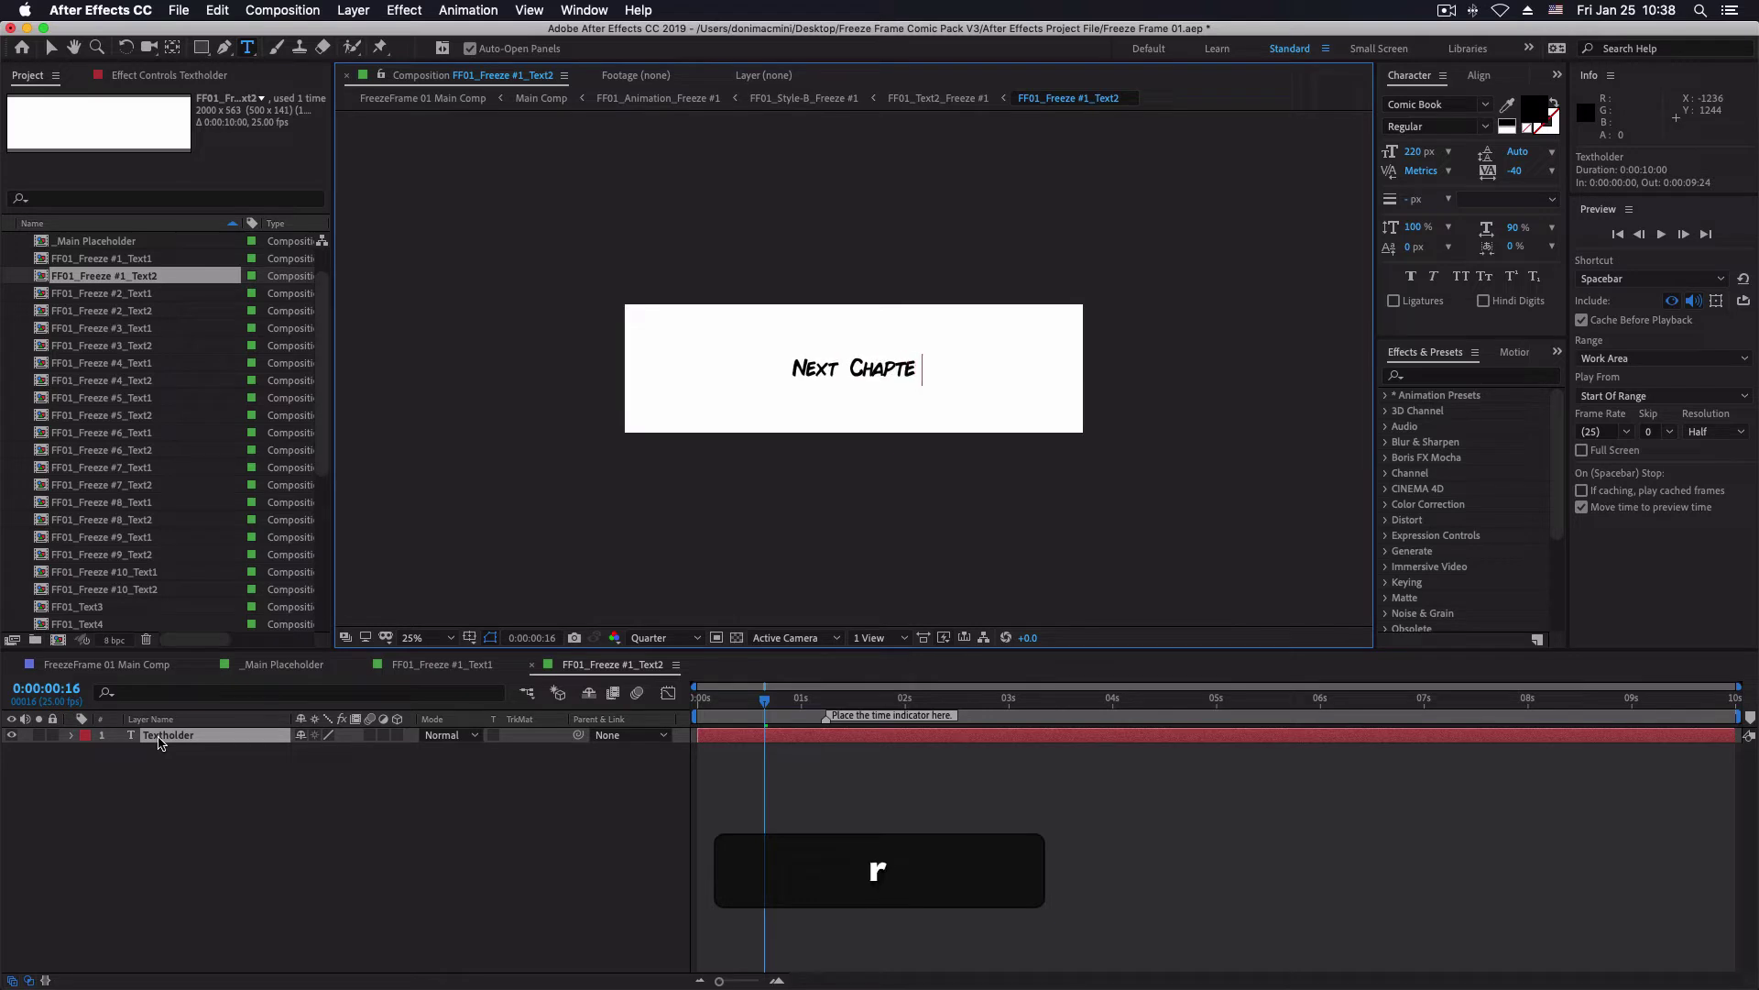
{"action": "type", "text": "R..."}
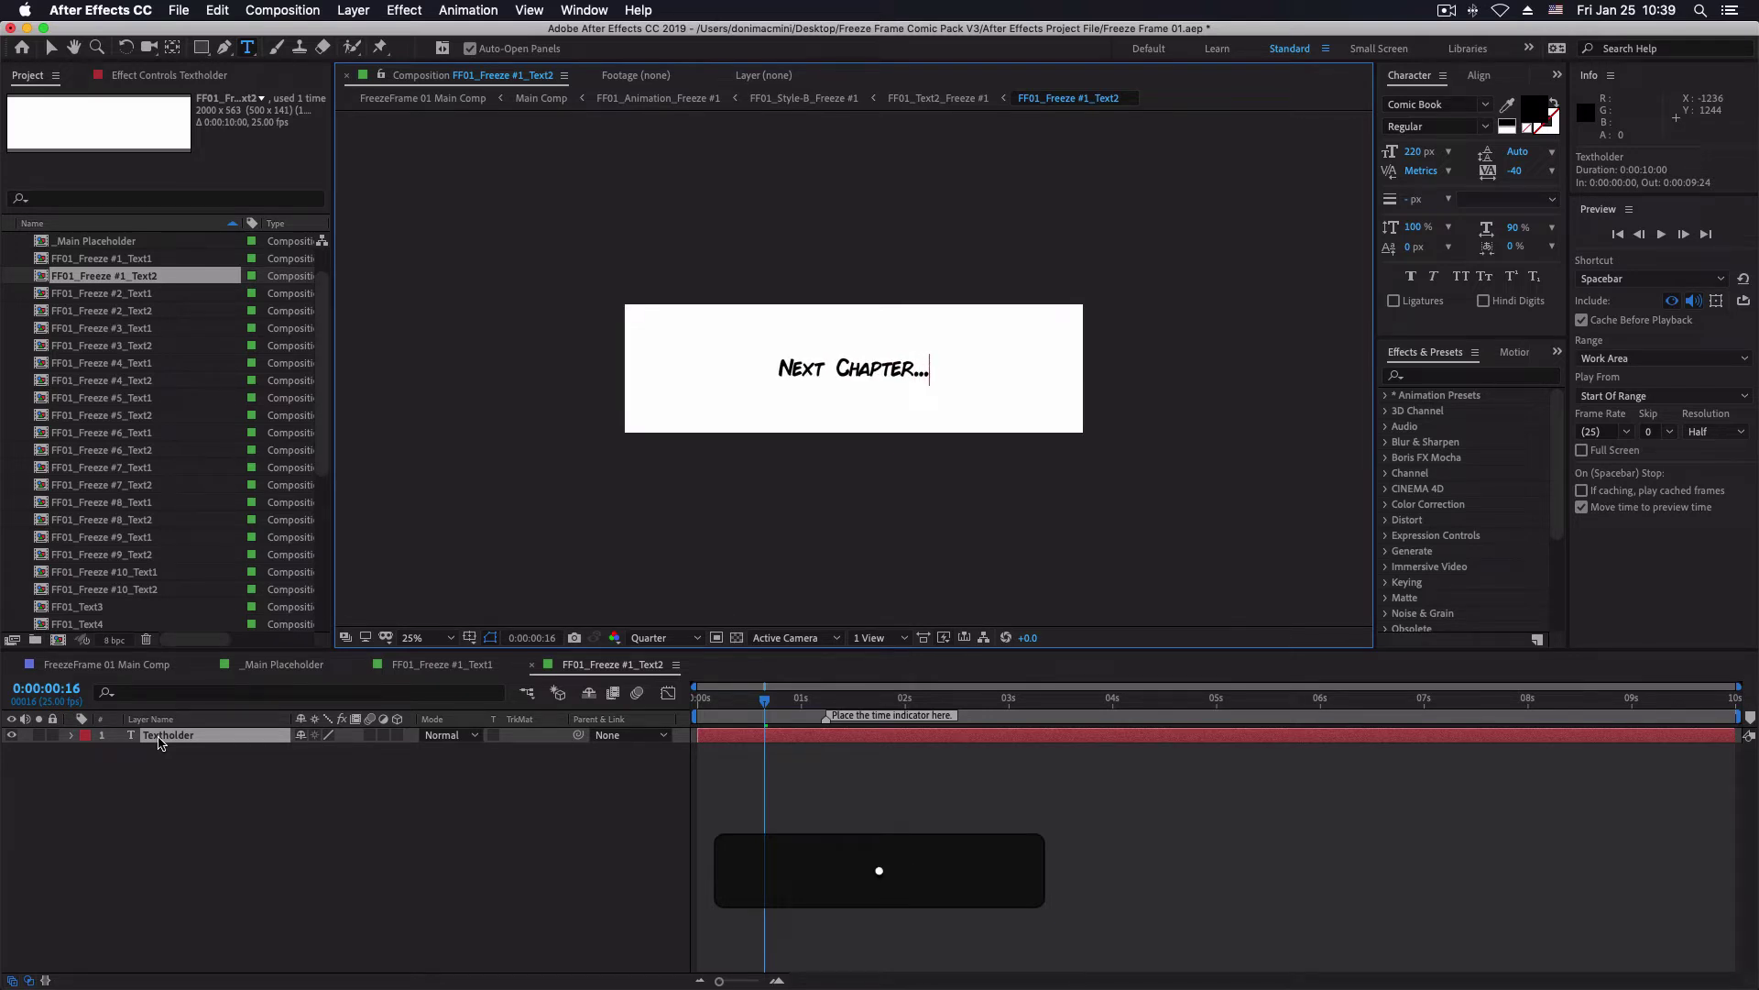
Back in the Main Comp, narrow Freeze Frame #1's BG Text 2 Width to 107%
{"action": "left_click", "coordinate": [422, 98]}
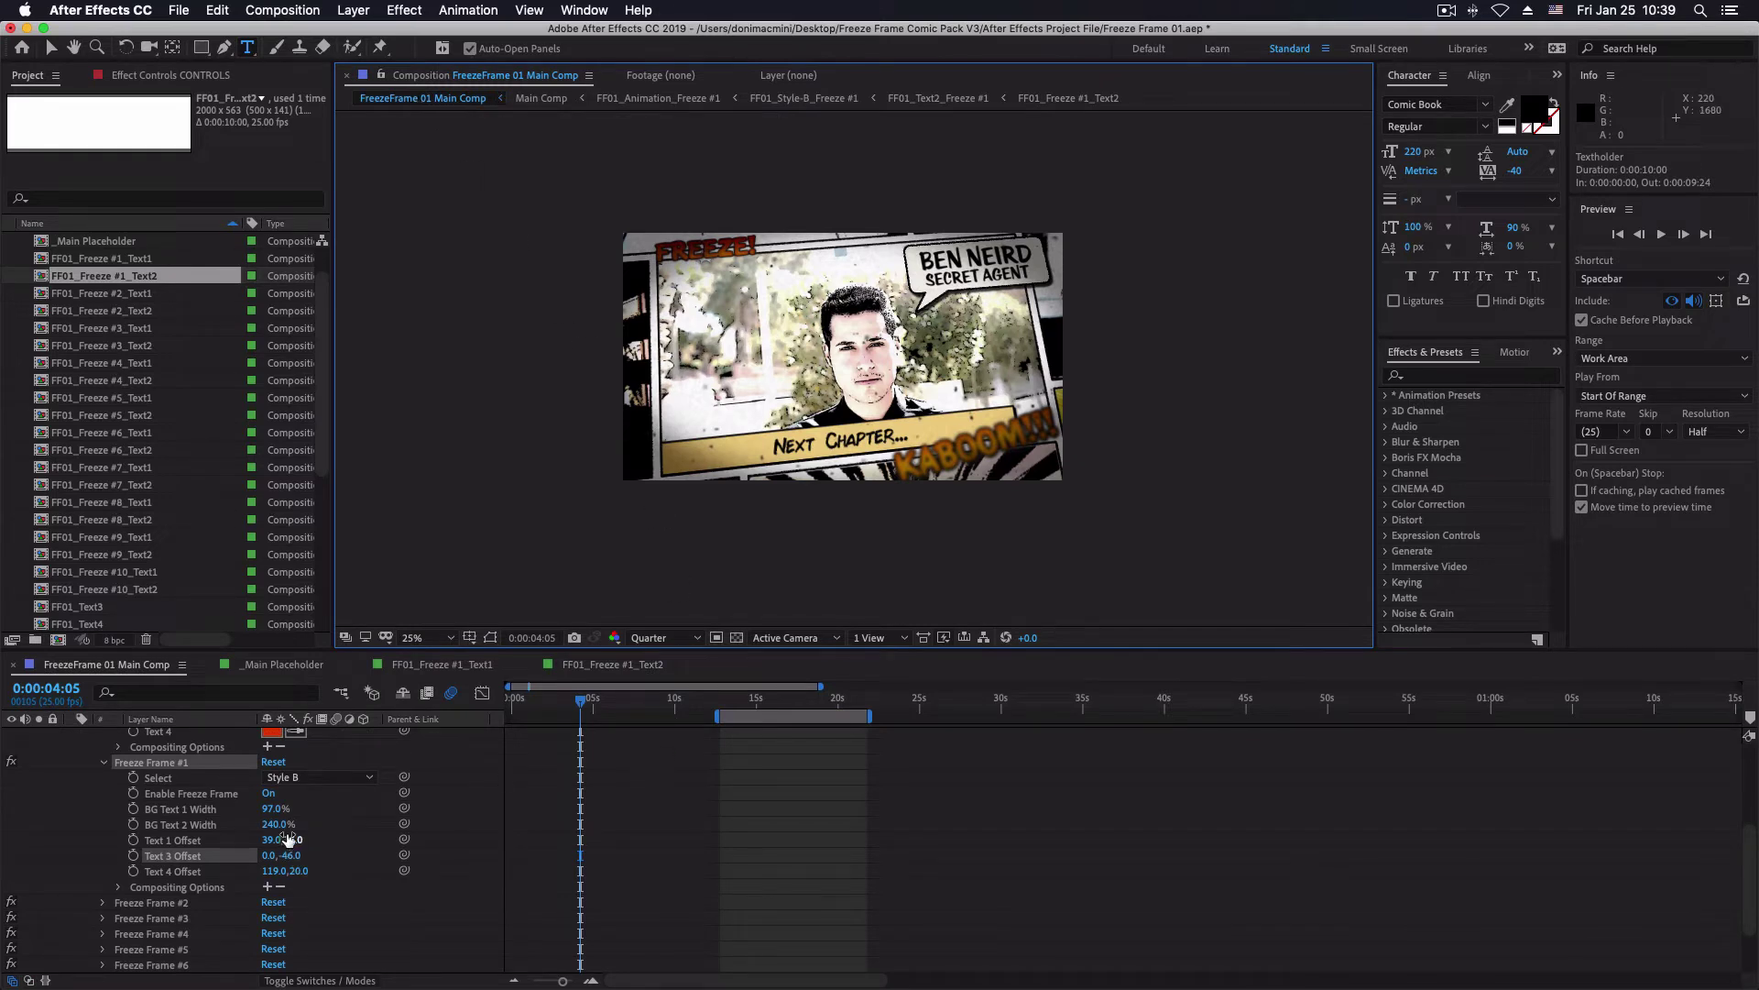
{"action": "left_click_drag", "start_coordinate": [280, 825], "coordinate": [152, 824]}
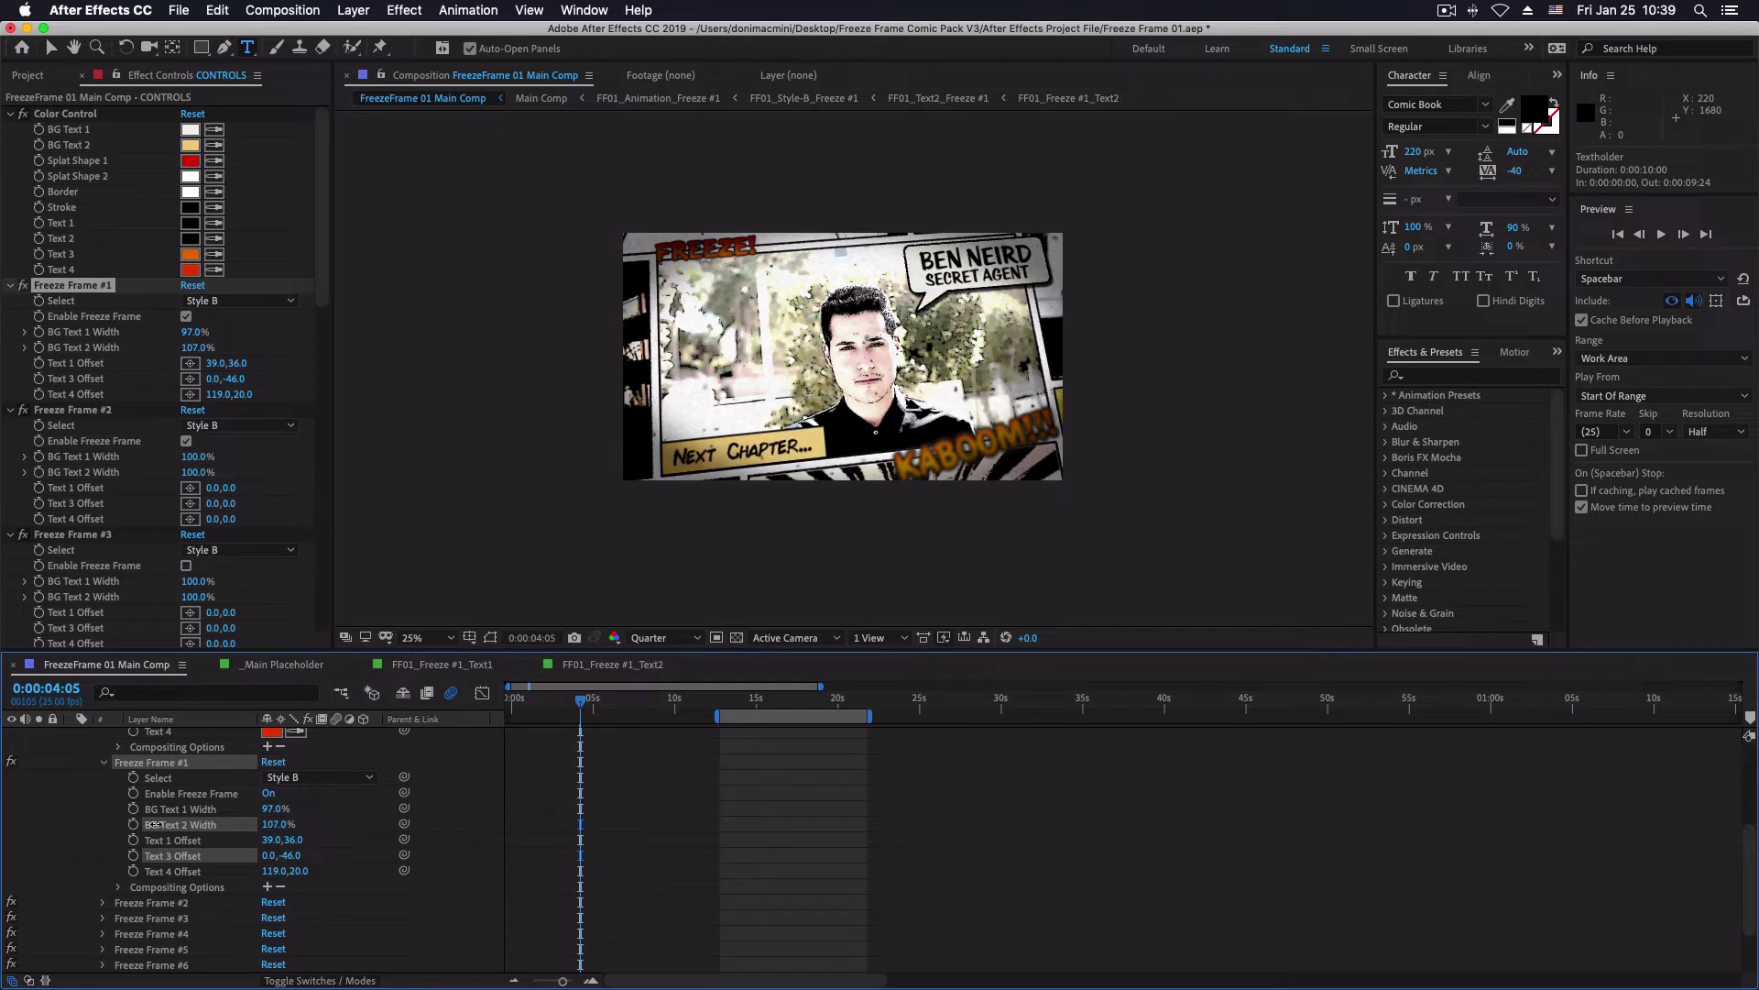
{"action": "scroll", "coordinate": [587, 779], "scroll_direction": "down", "scroll_amount": 3}
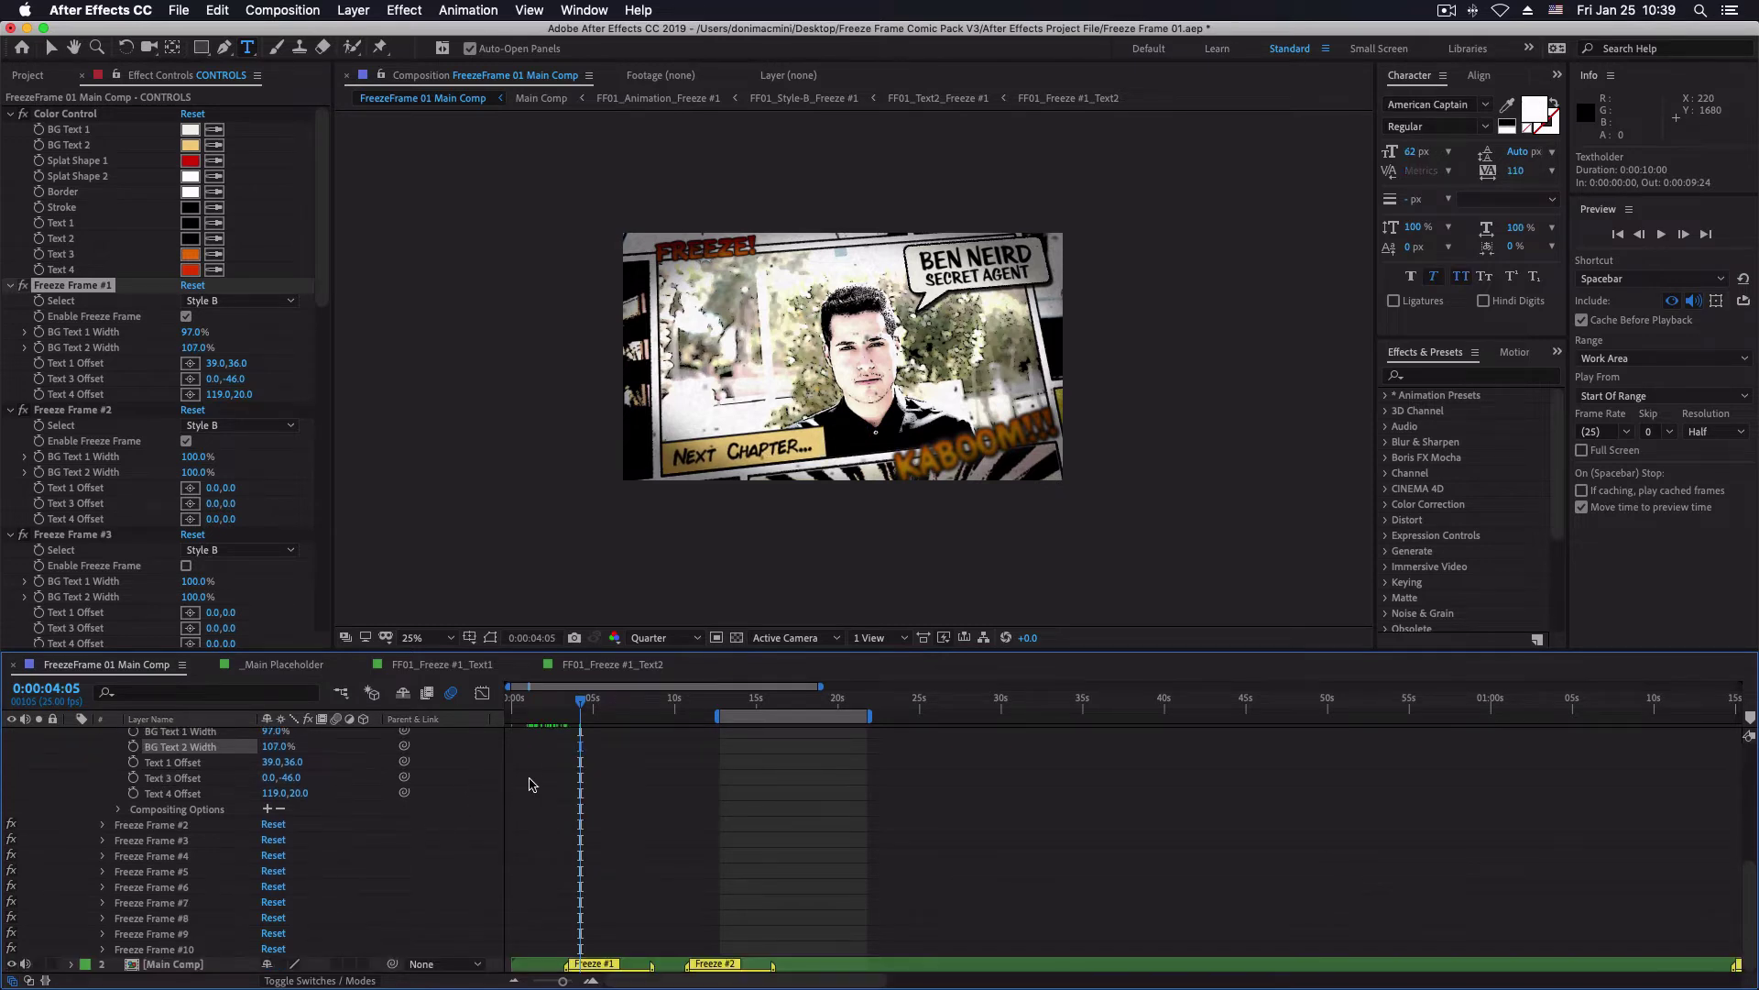
Change the FF01_Text3 caption from KABOOM!!! to 'KAZAAM!!!'
{"action": "left_click", "coordinate": [56, 81]}
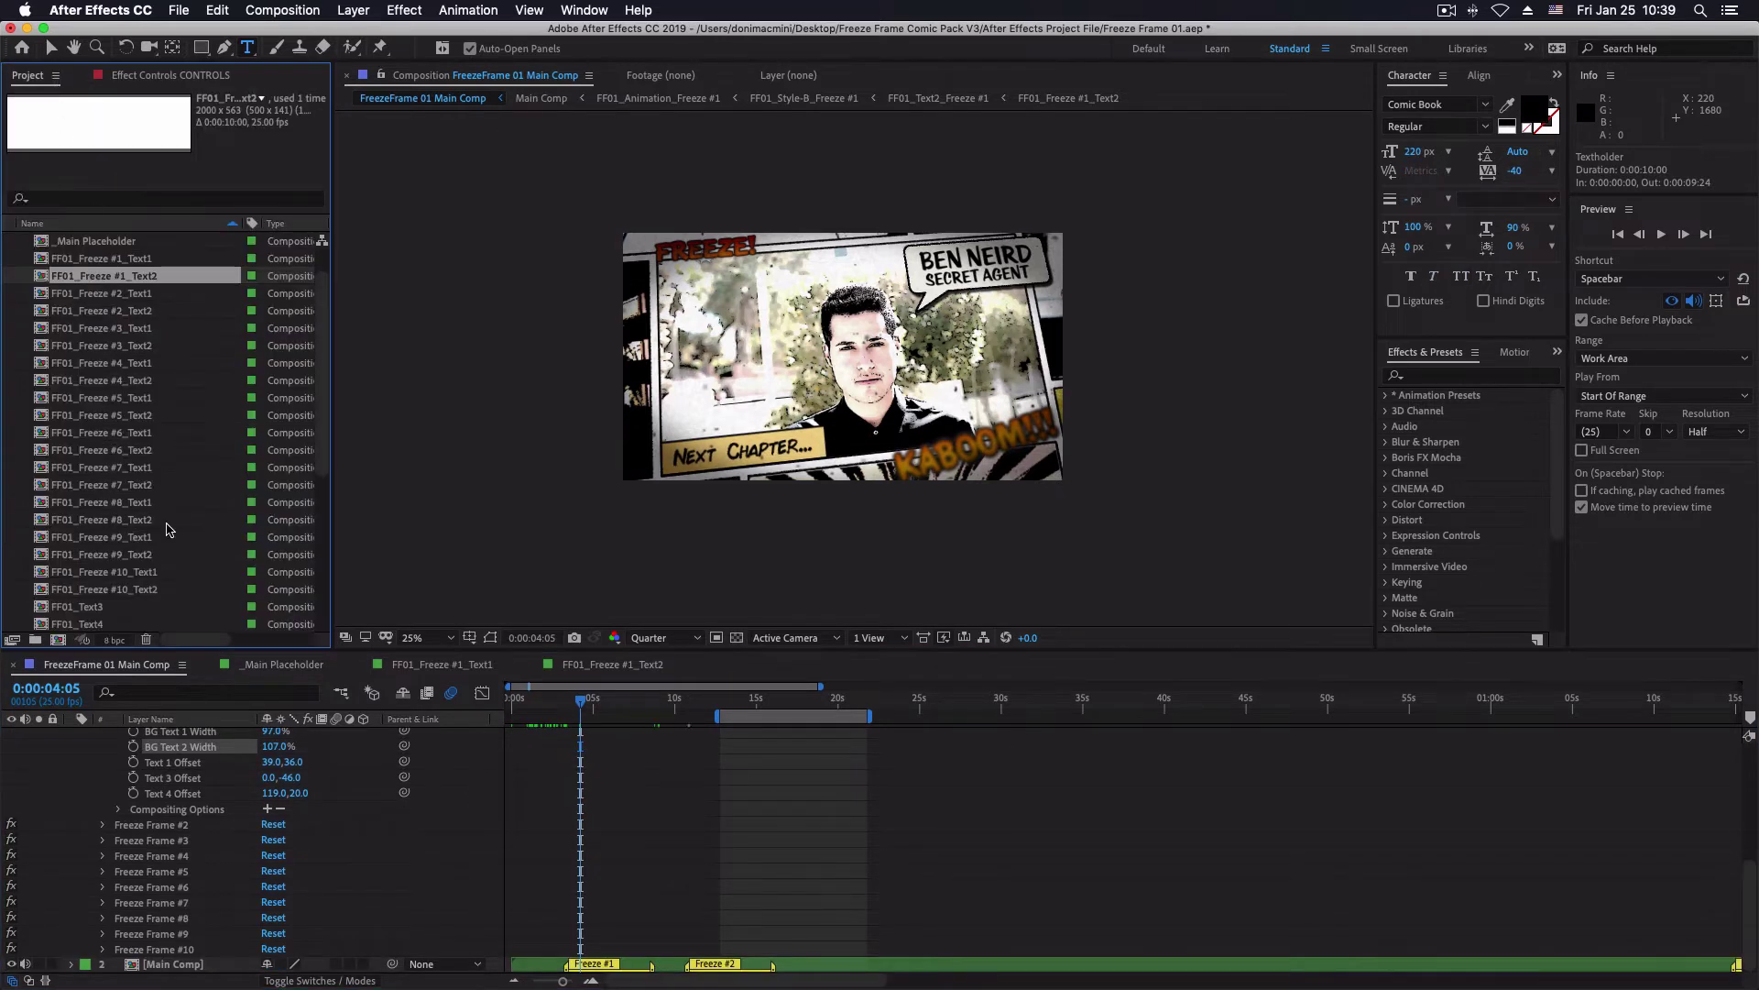
{"action": "scroll", "coordinate": [170, 541], "scroll_direction": "down", "scroll_amount": 2}
{"action": "left_click", "coordinate": [91, 469]}
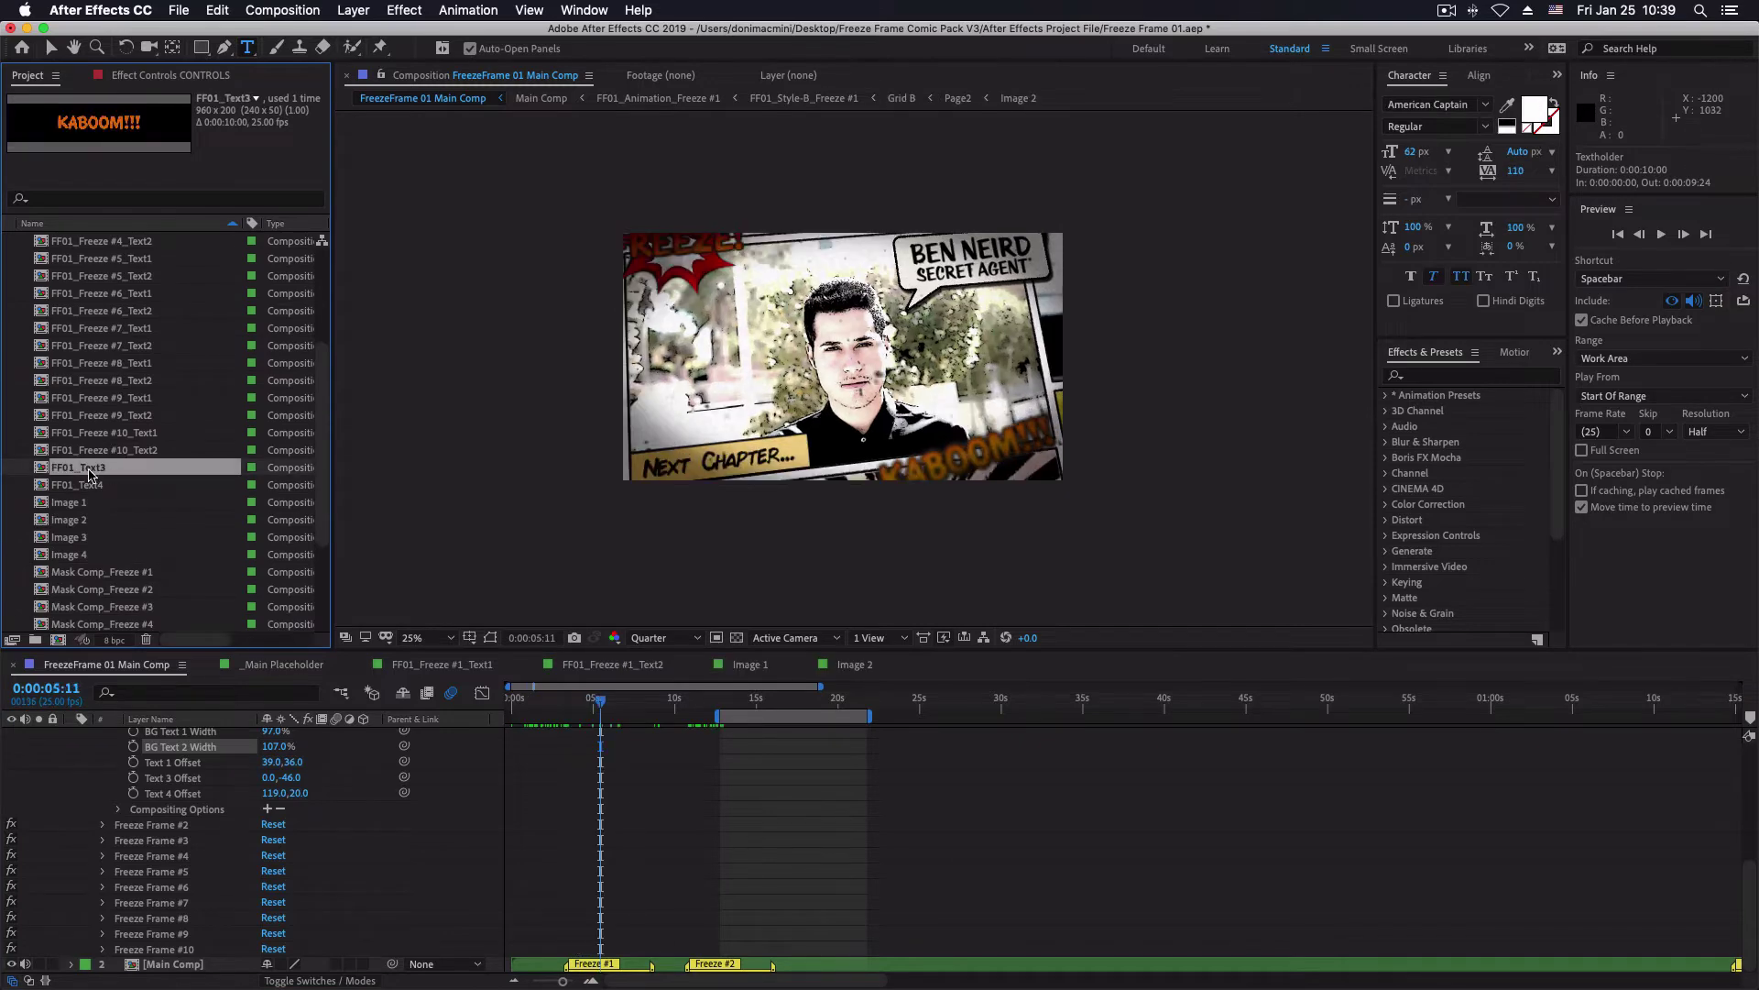
{"action": "double_click", "coordinate": [91, 468]}
{"action": "double_click", "coordinate": [768, 366]}
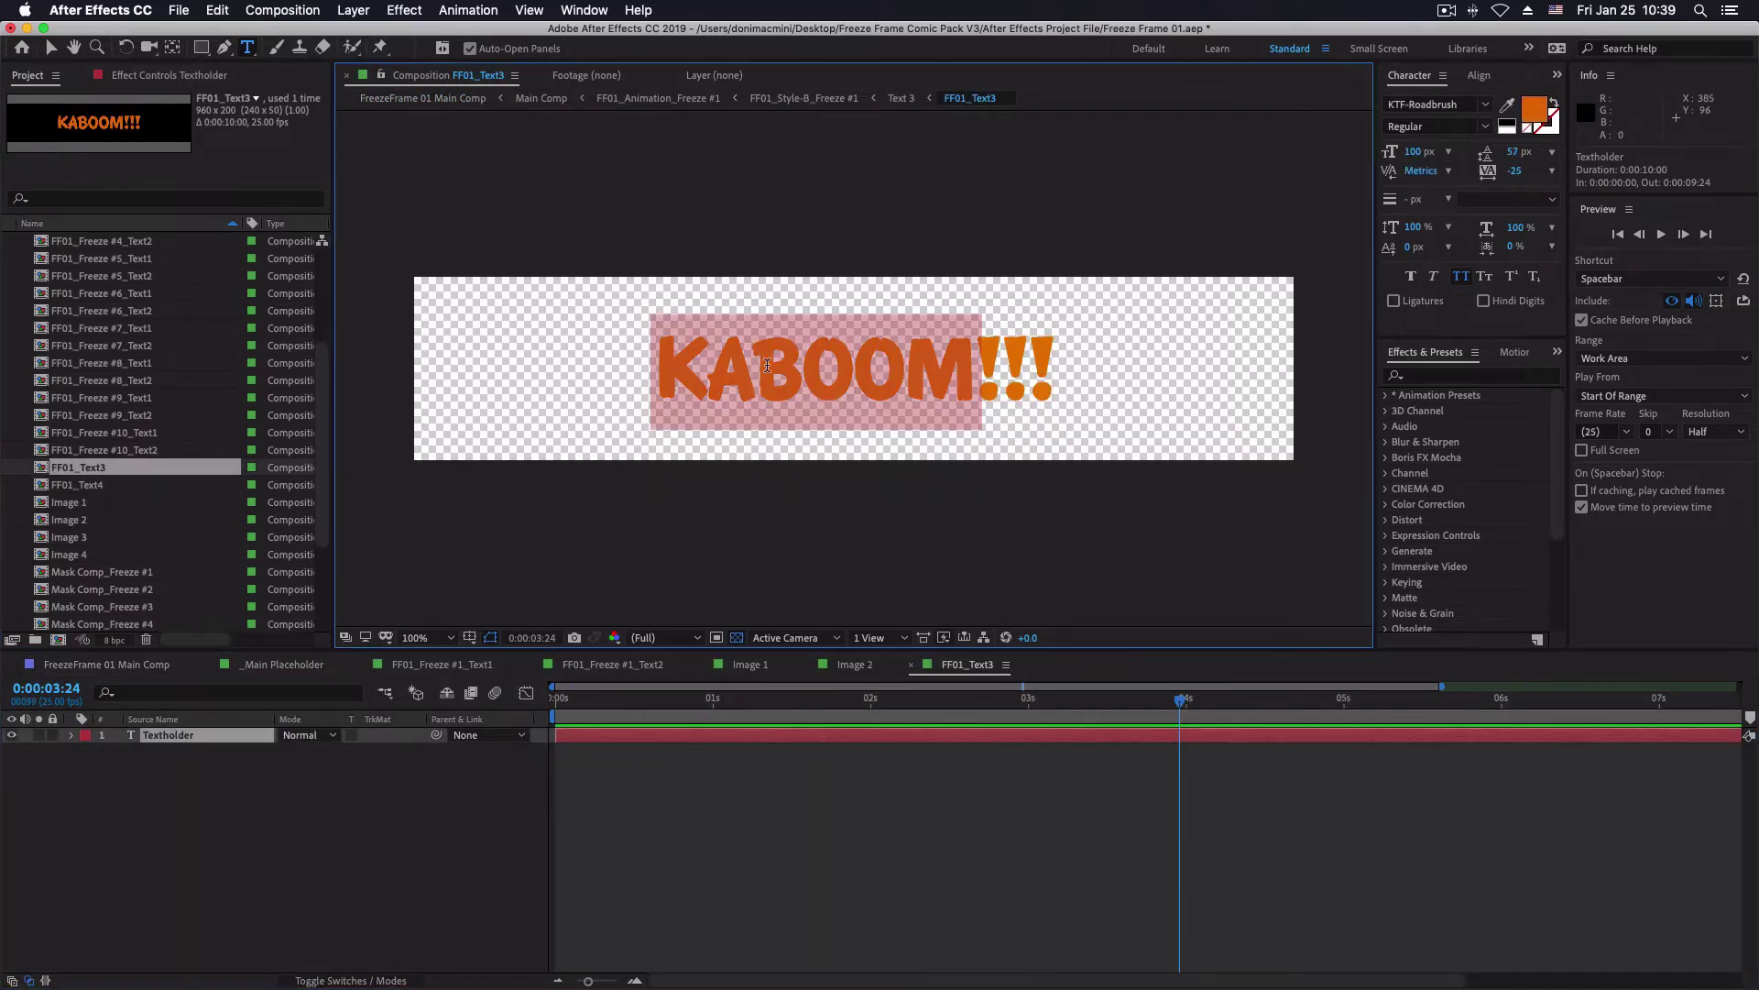
{"action": "key", "text": "super+a"}
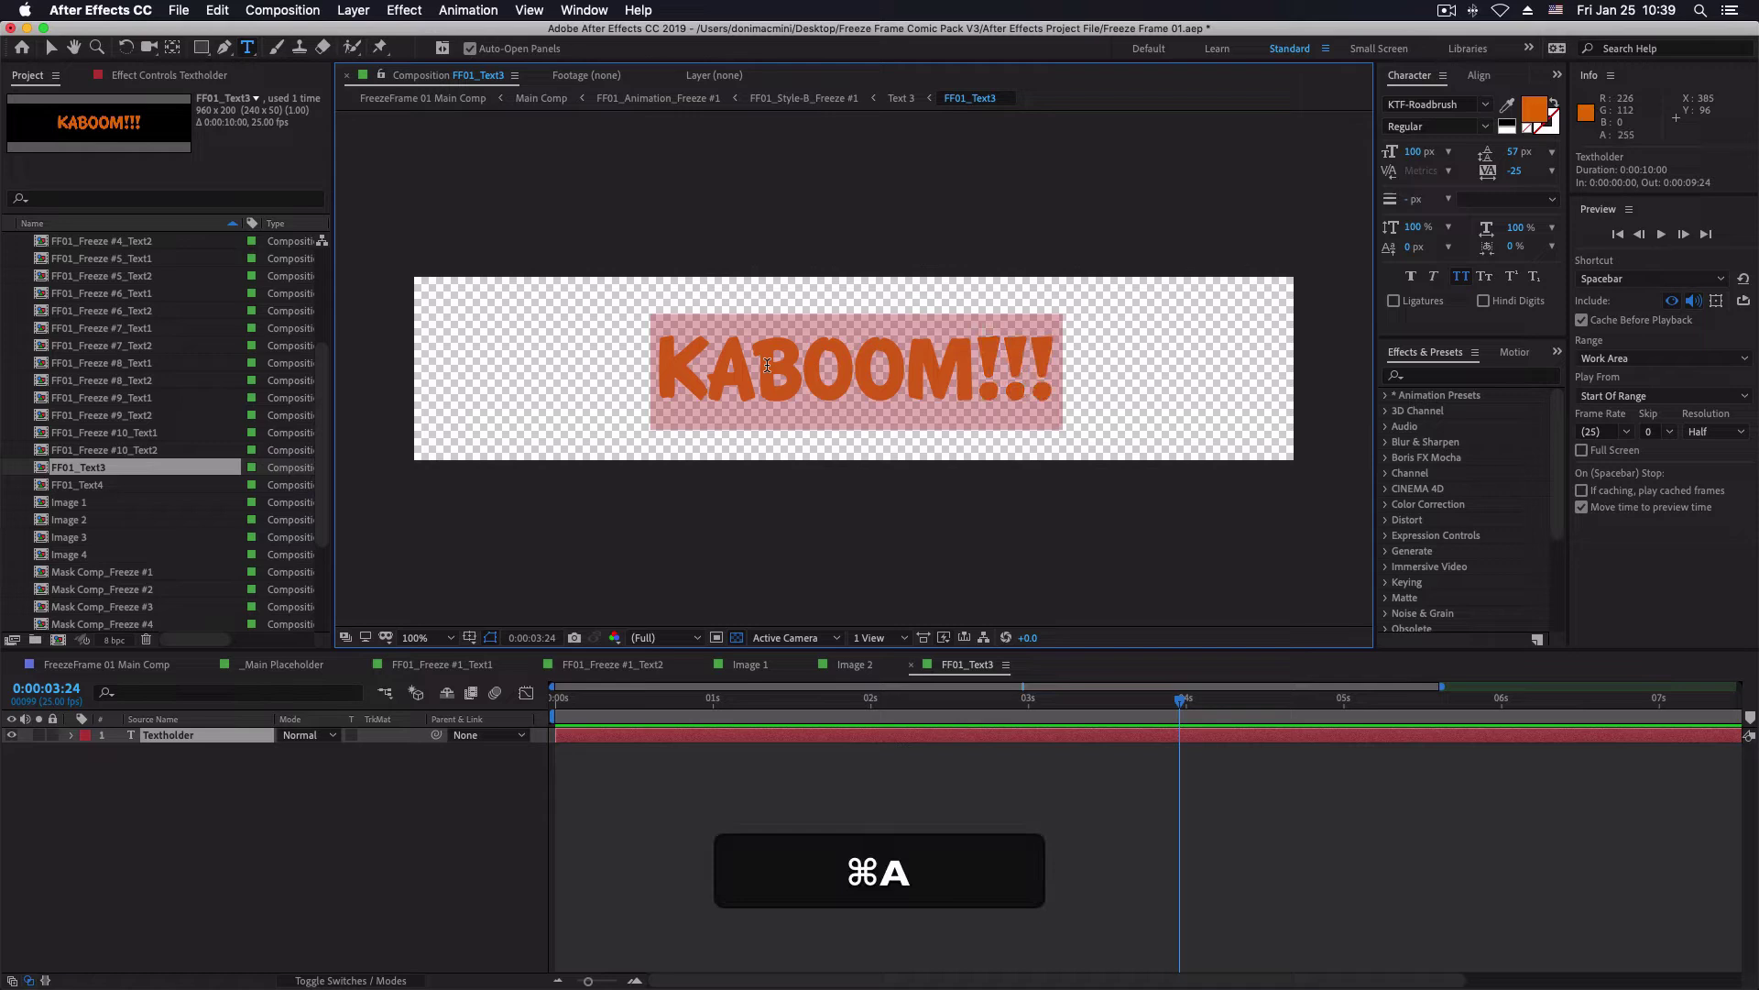
{"action": "type", "text": "Kazaa"}
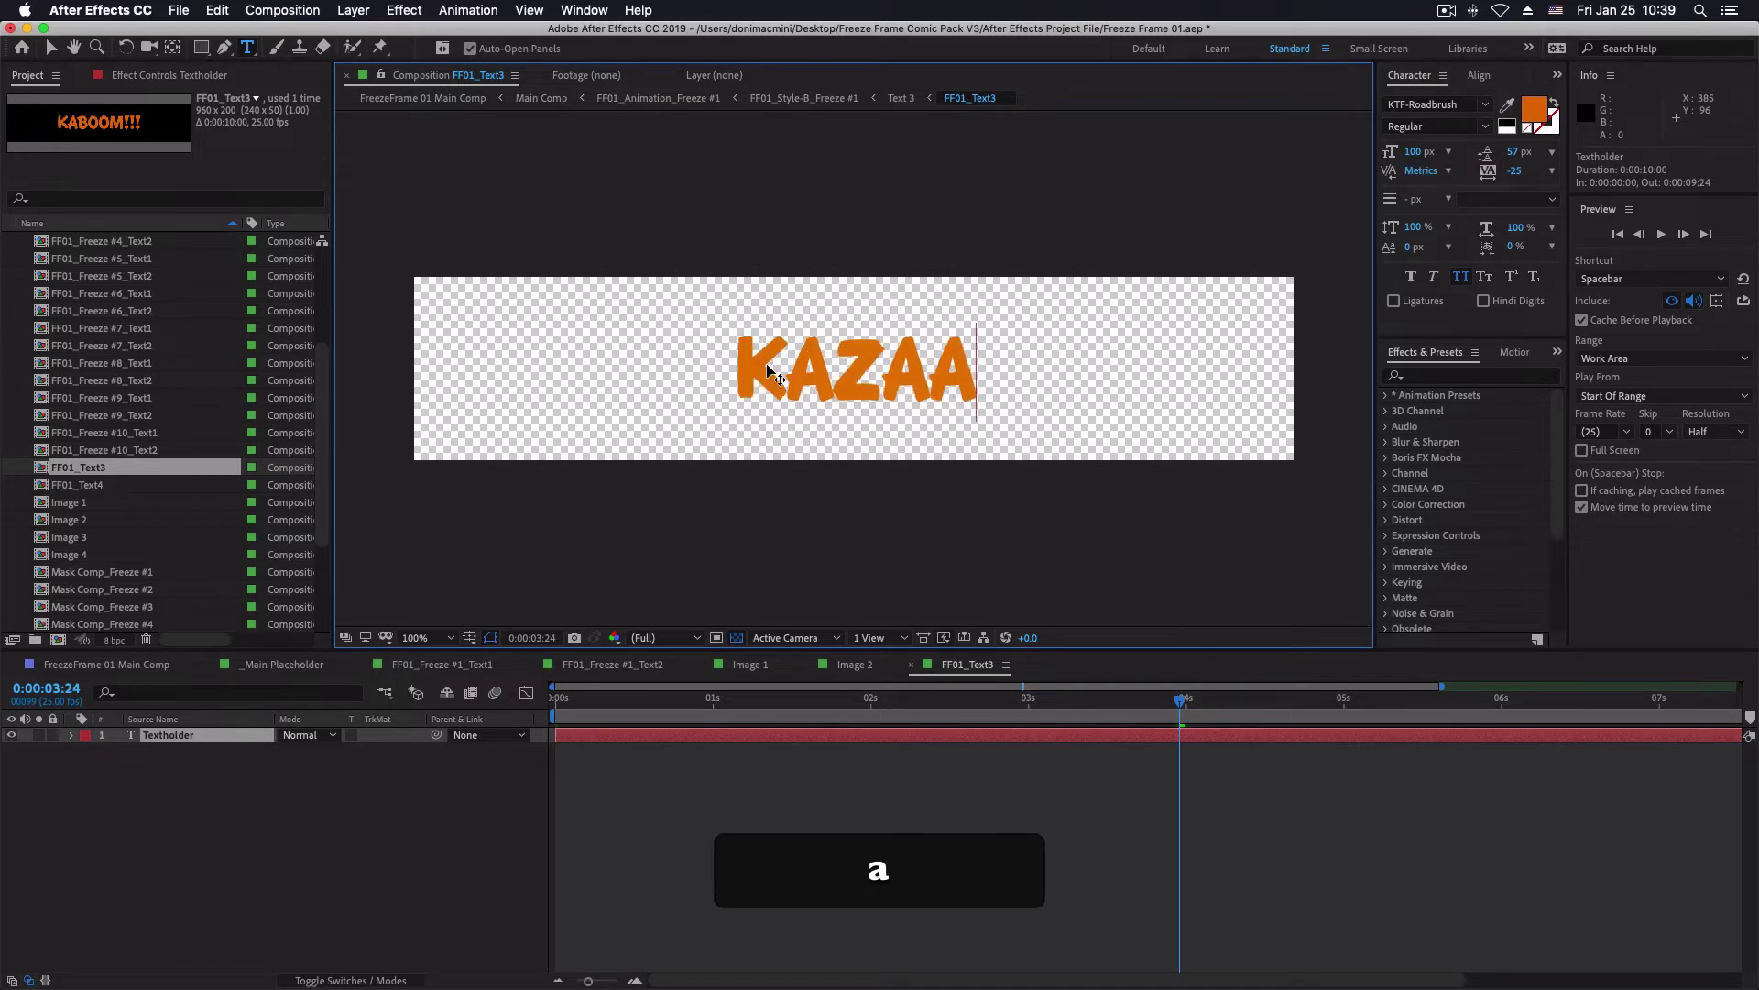
{"action": "type", "text": "M!!!"}
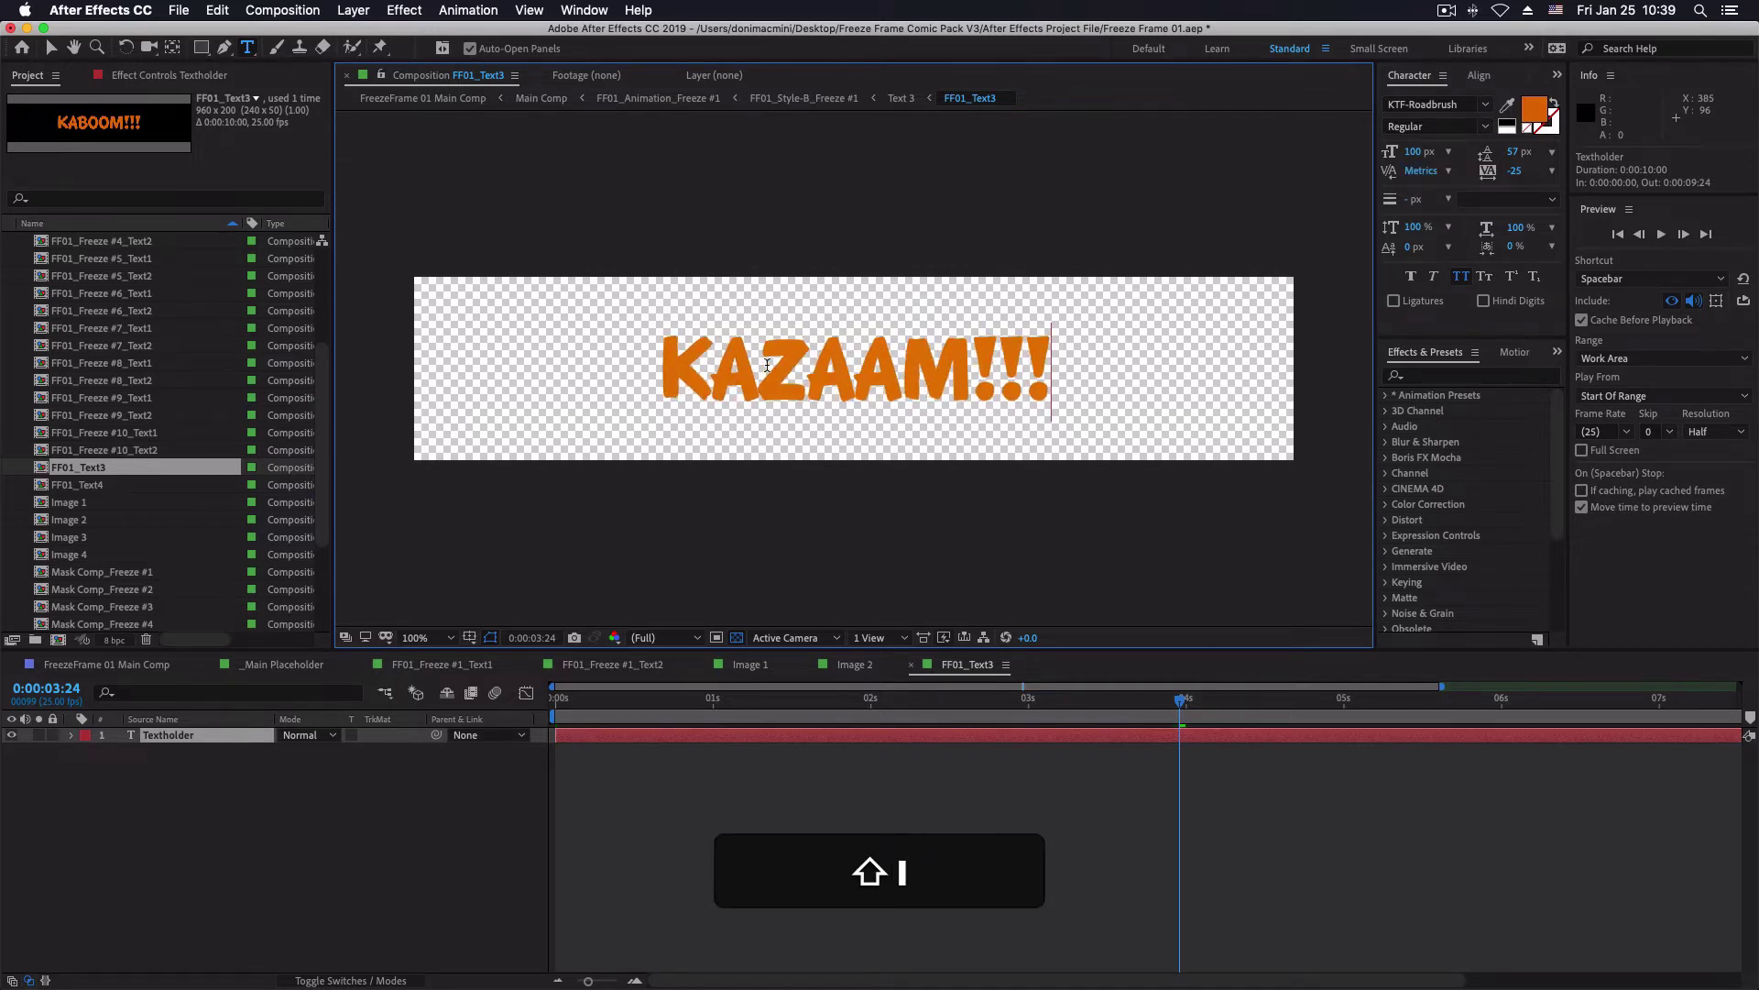
Replace the FF01_Text4 caption 'FREEZE!' with 'ZAAAAP!'
{"action": "left_click", "coordinate": [97, 486]}
{"action": "double_click", "coordinate": [96, 486]}
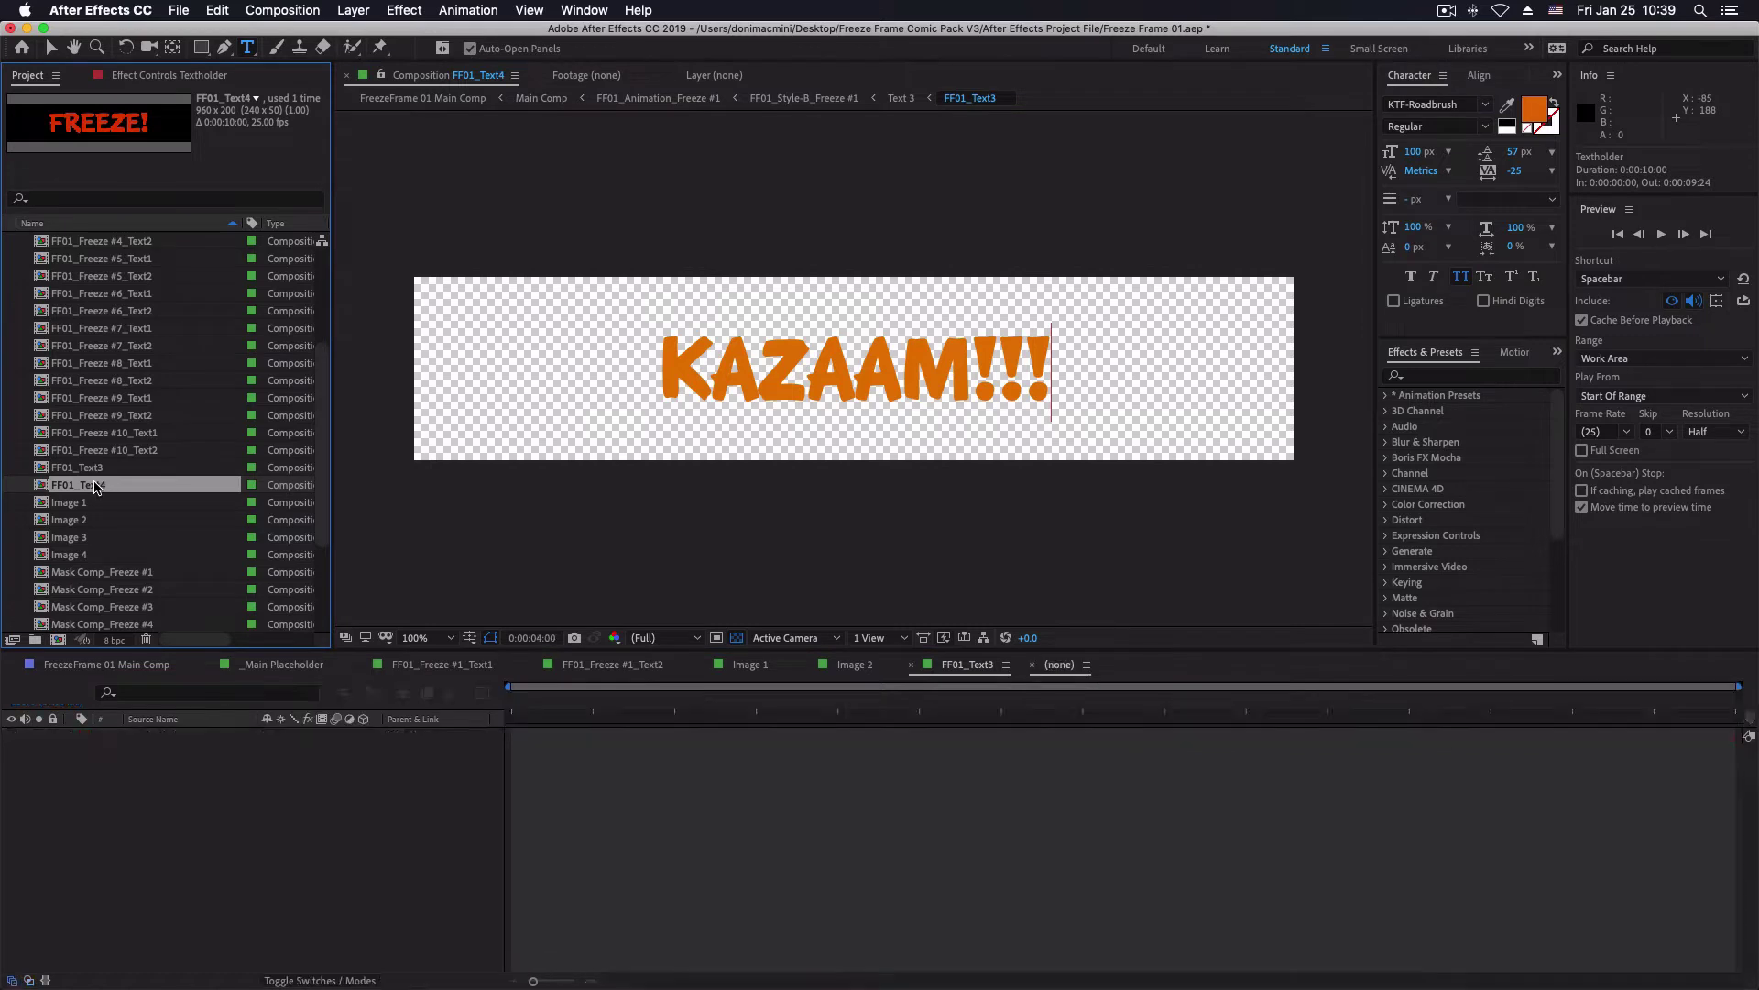
{"action": "double_click", "coordinate": [777, 378]}
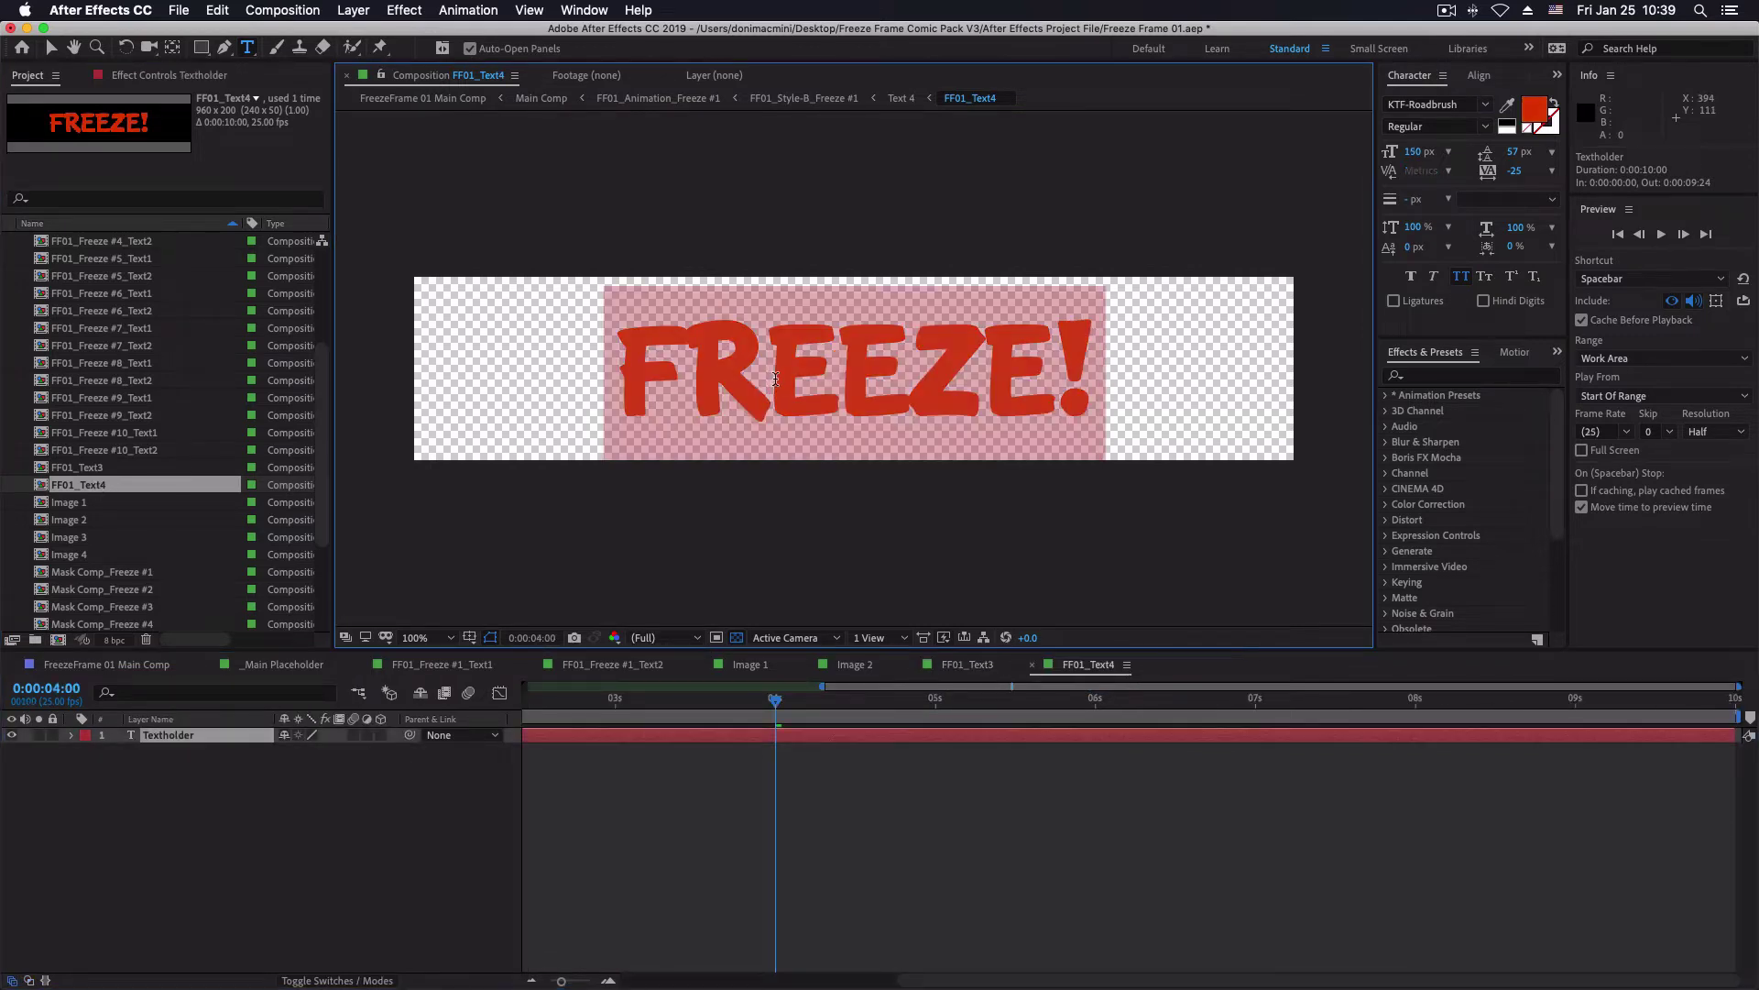
{"action": "type", "text": "ZAAAA"}
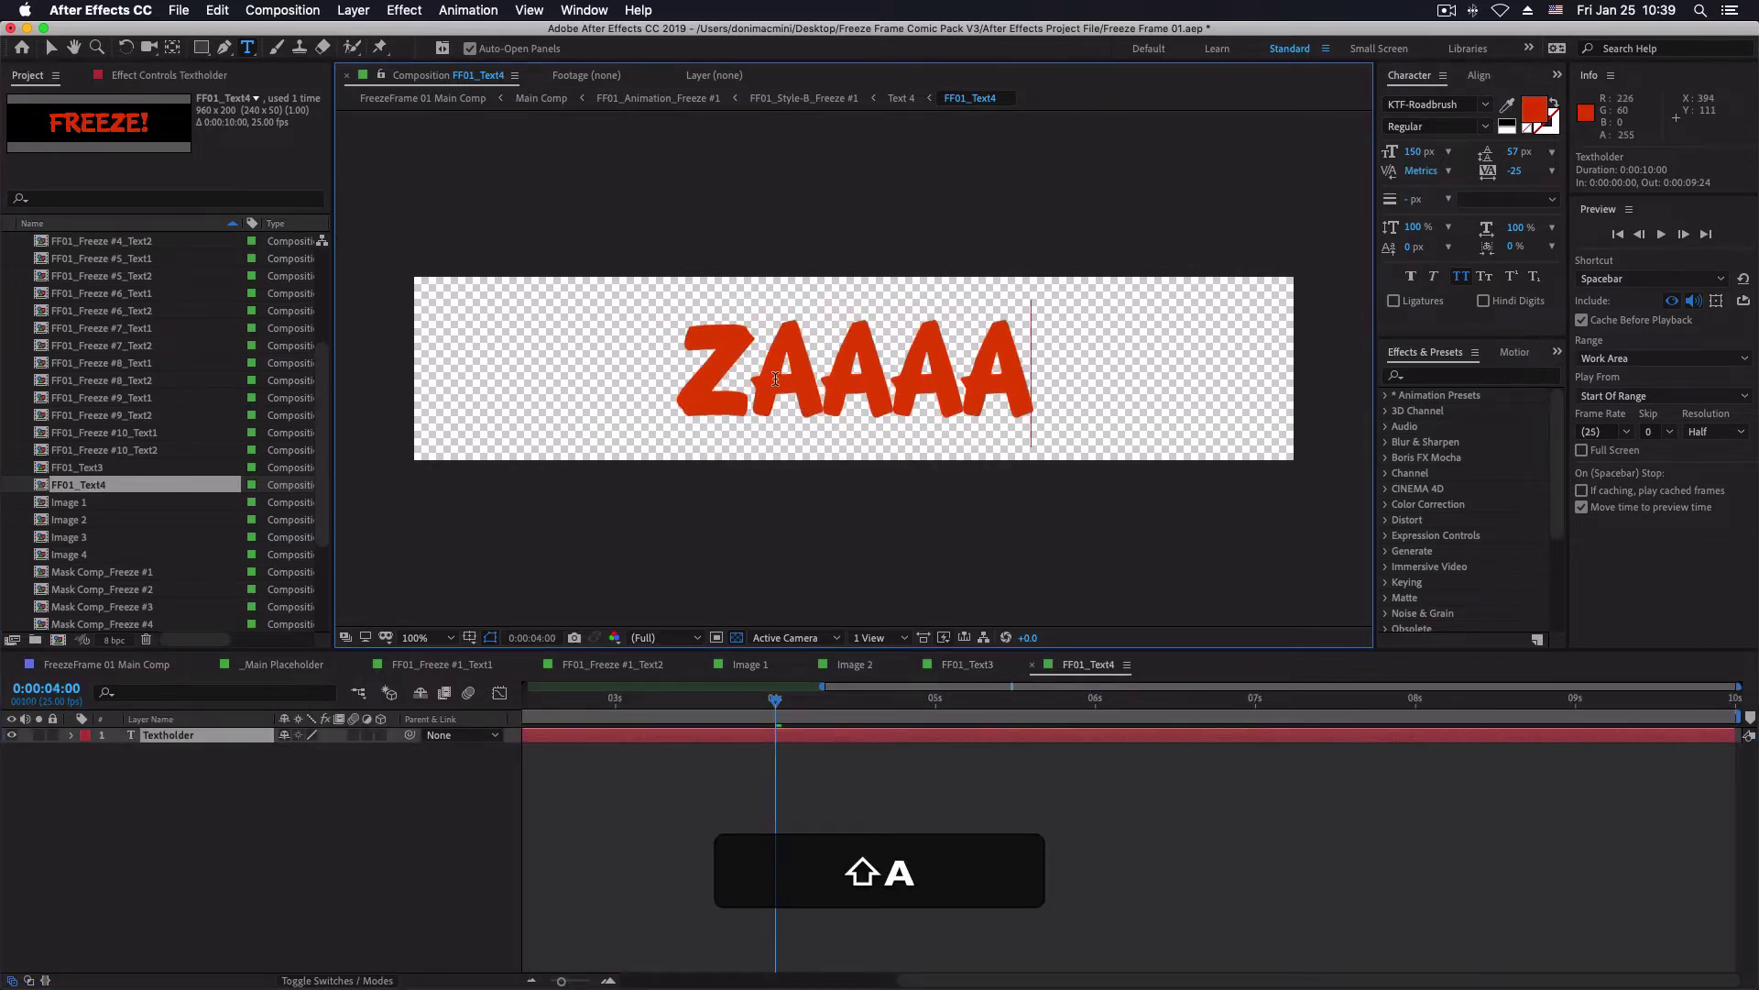
{"action": "type", "text": "P!"}
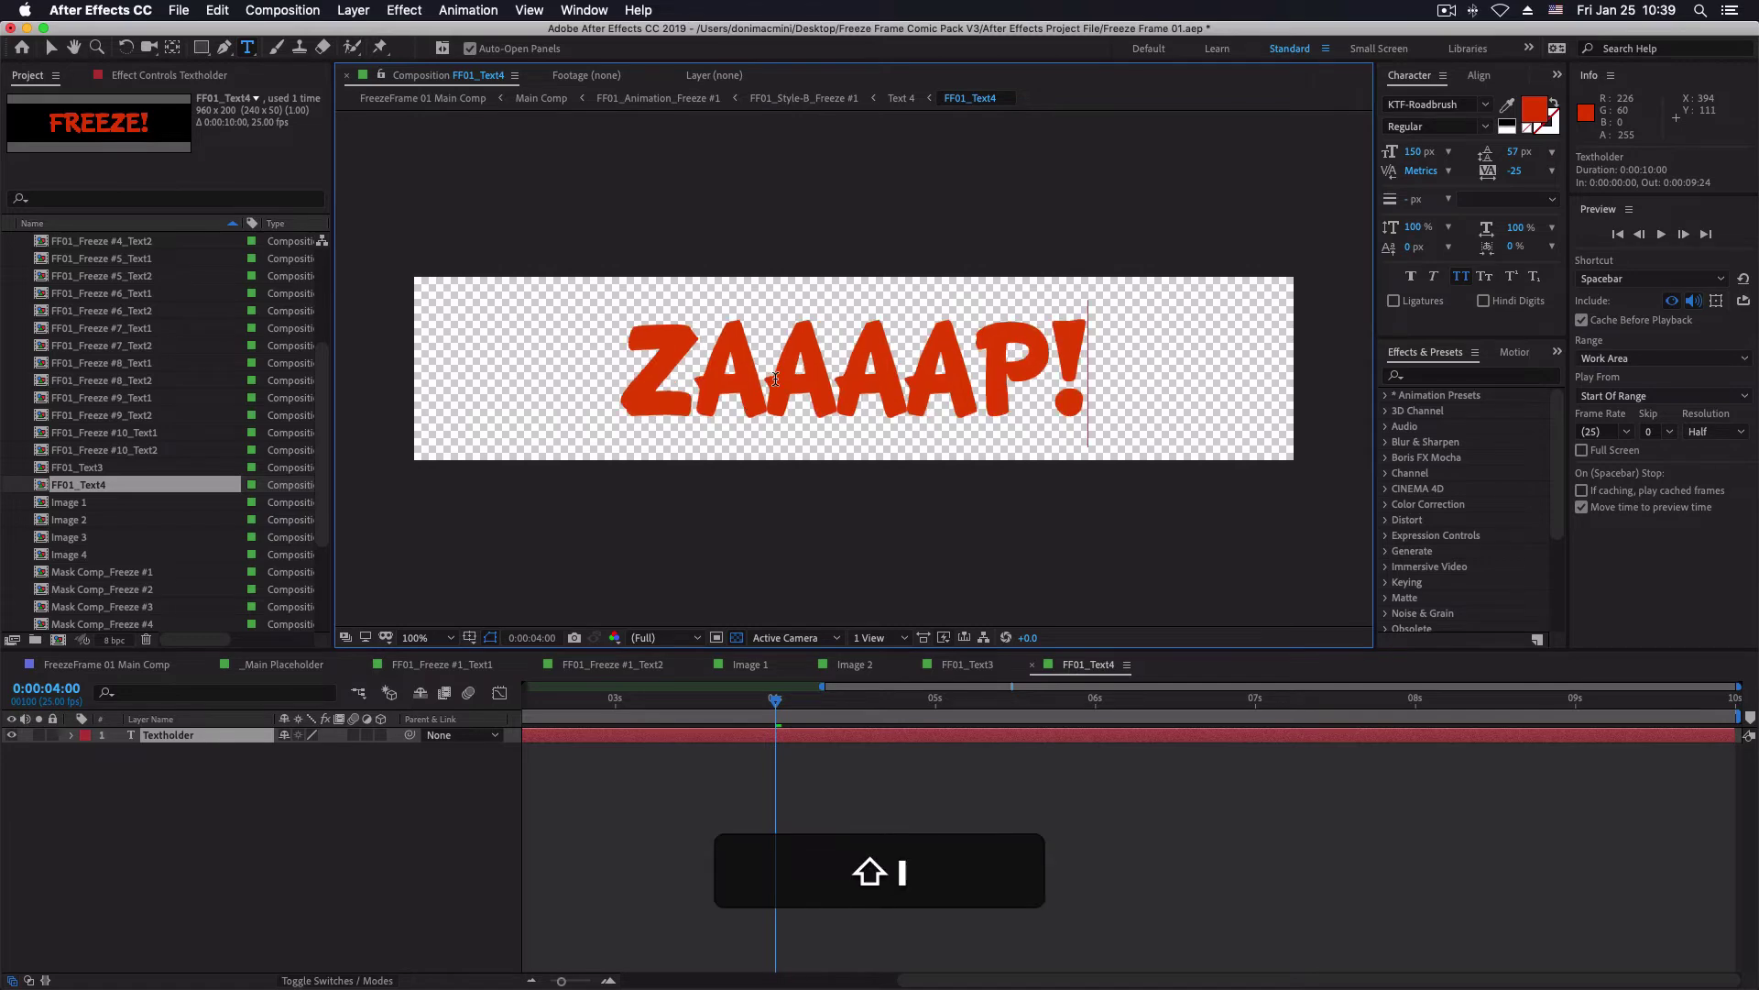
Back in FreezeFrame 01 Main Comp, scrub to check the 'ZAAAAP!' caption, then scroll to the Mask Comps
{"action": "left_click", "coordinate": [401, 97]}
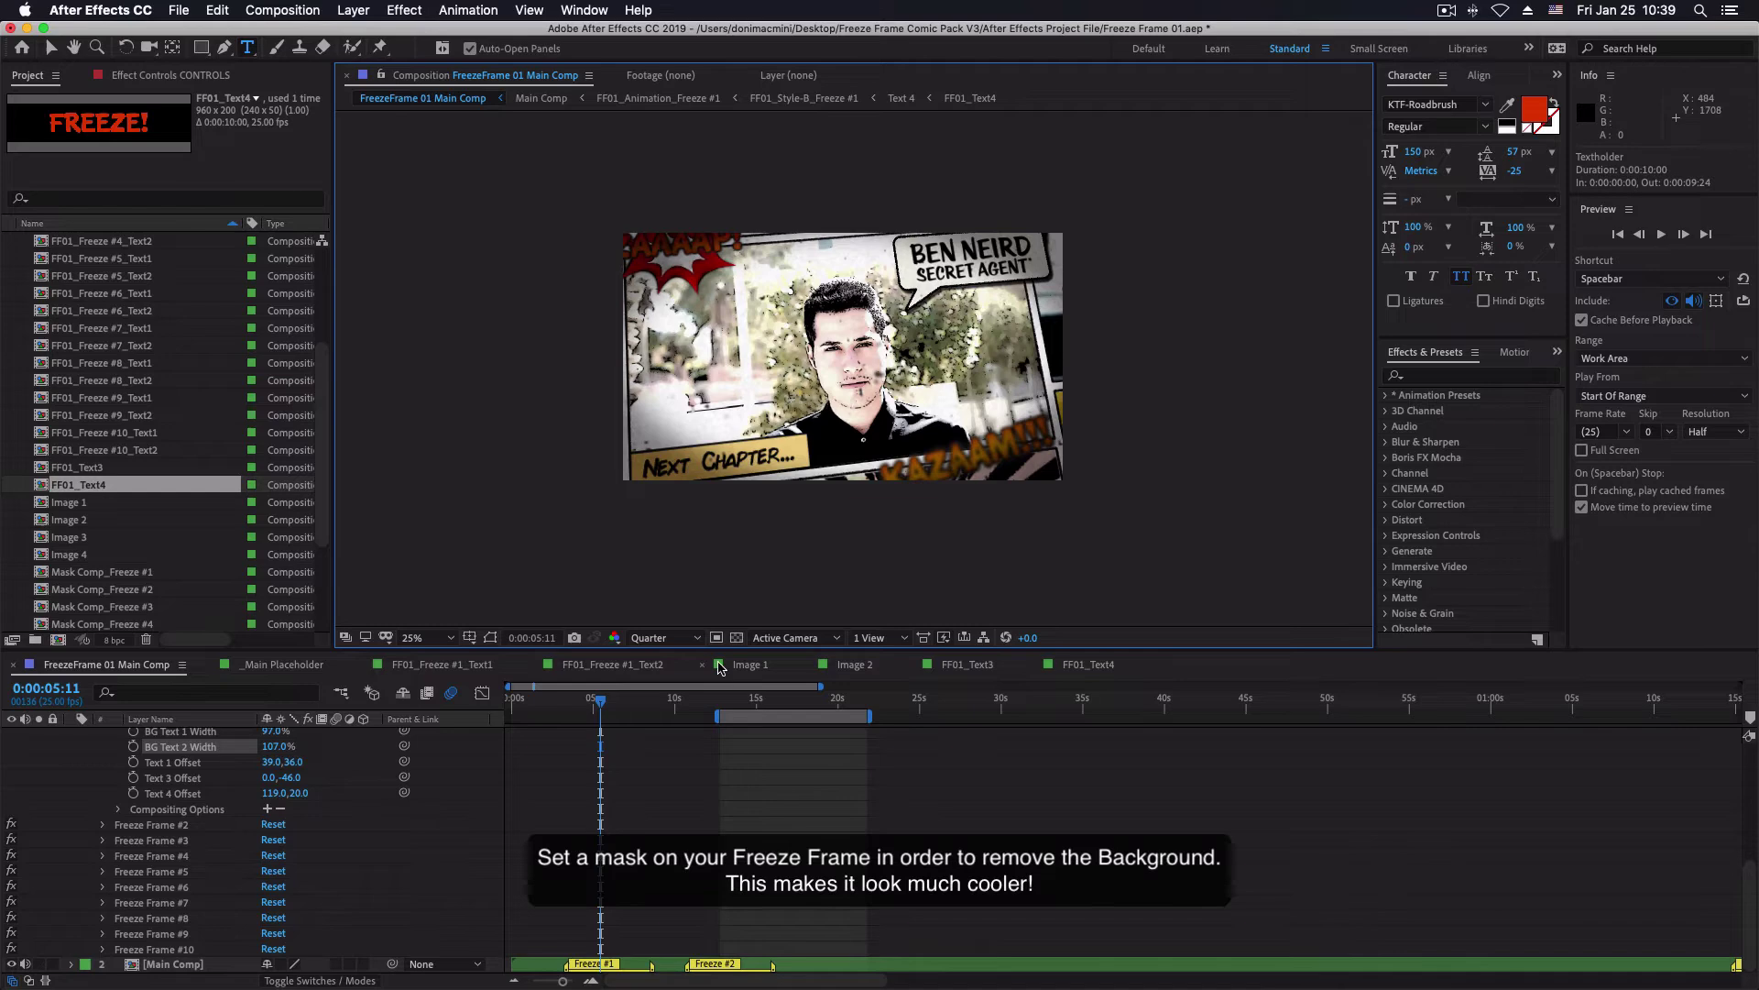
{"action": "key", "text": "v"}
{"action": "mouse_move", "coordinate": [602, 703]}
{"action": "left_mouse_down"}
{"action": "mouse_move", "coordinate": [568, 700]}
{"action": "mouse_move", "coordinate": [618, 707]}
{"action": "mouse_move", "coordinate": [603, 703]}
{"action": "left_mouse_up"}
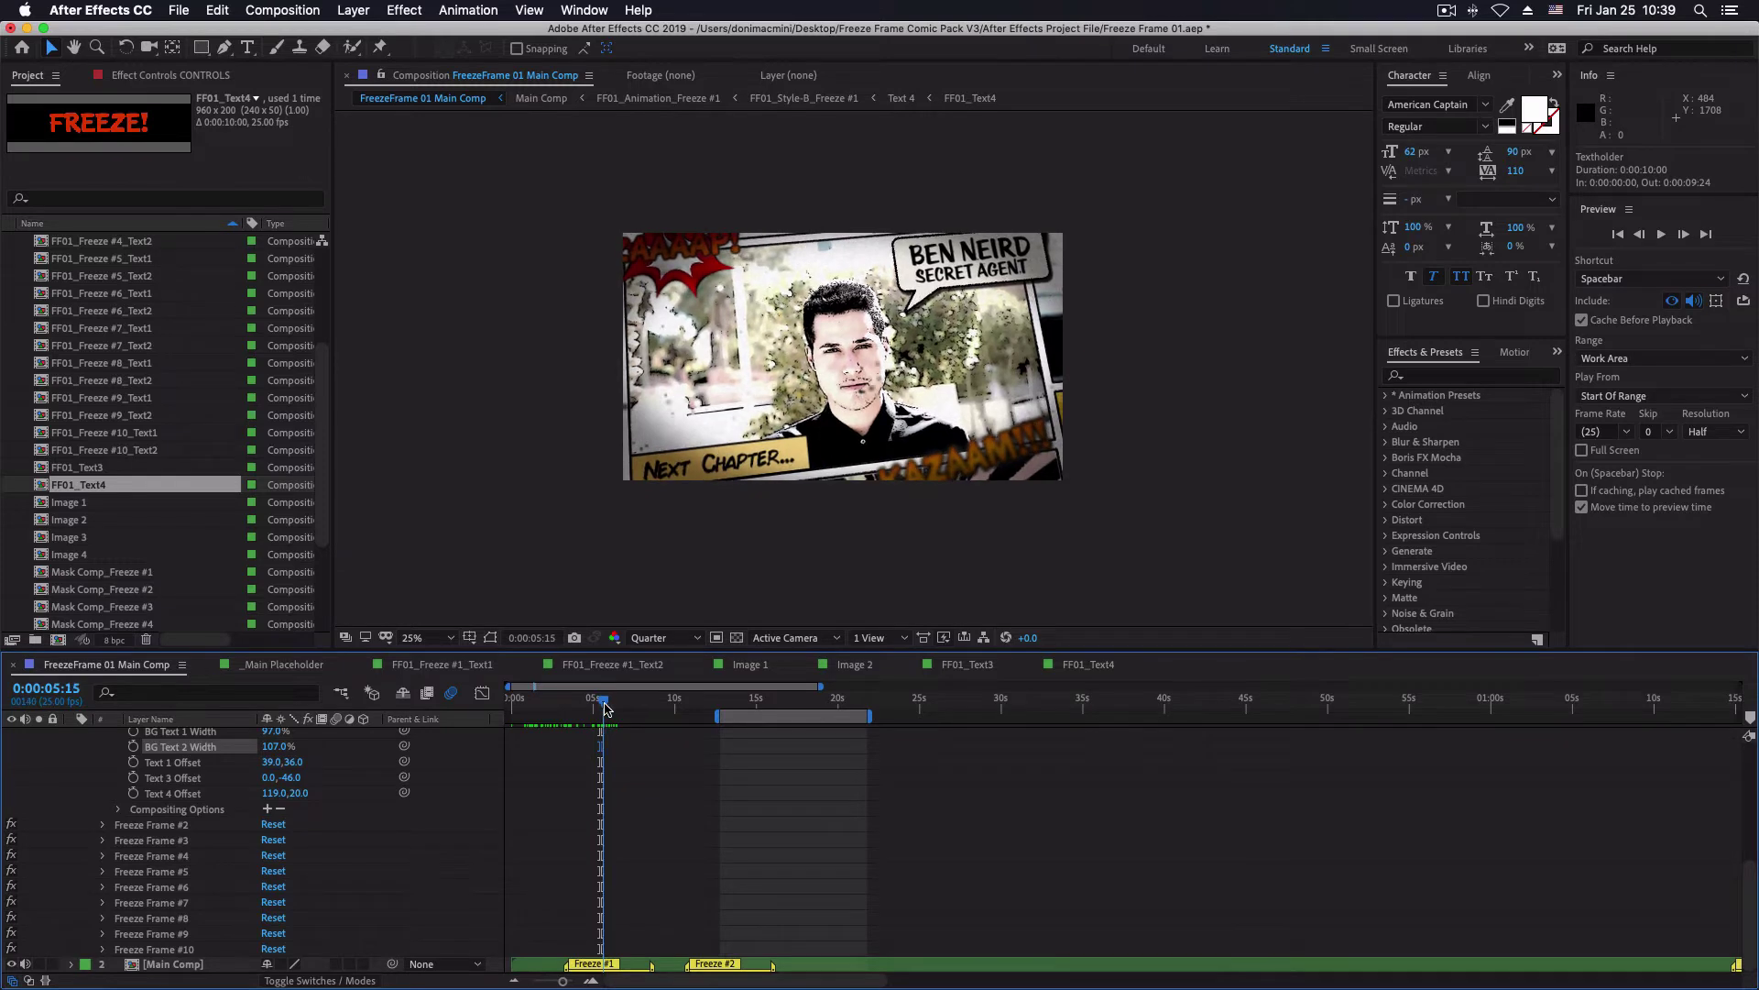
{"action": "scroll", "coordinate": [147, 543], "scroll_direction": "down", "scroll_amount": 1}
{"action": "scroll", "coordinate": [147, 543], "scroll_direction": "down", "scroll_amount": 3}
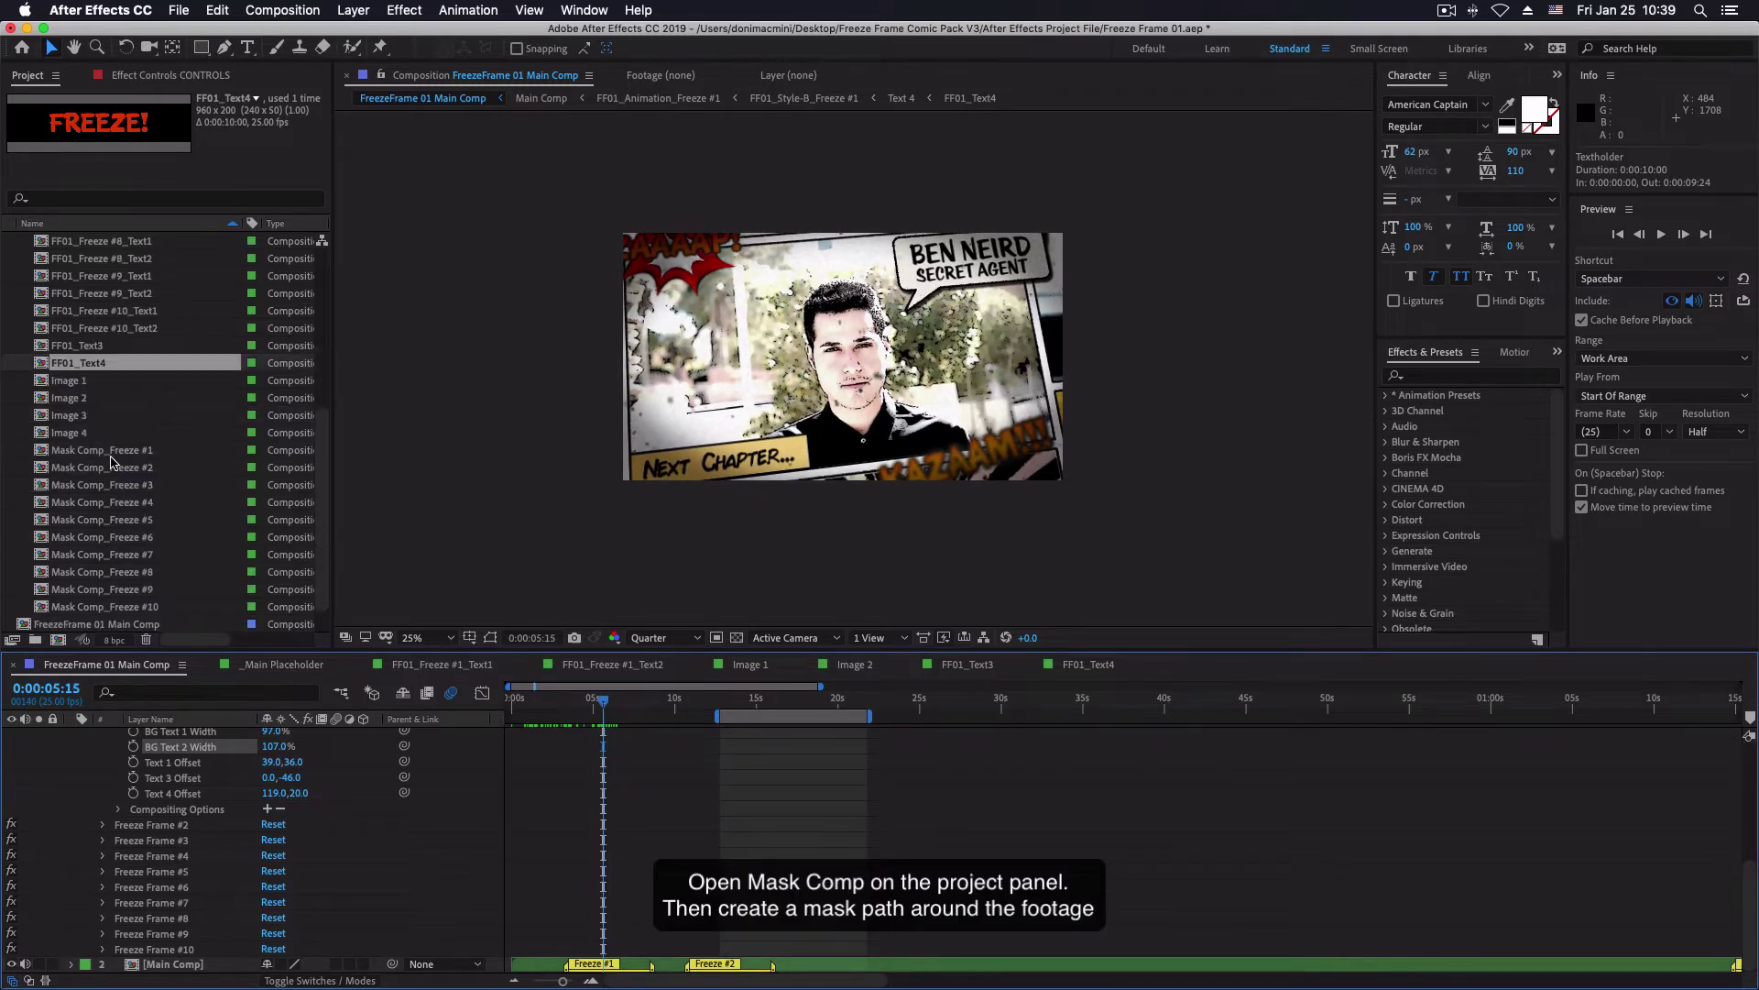
Open Mask Comp_Freeze #1 at an earlier frame and zoom in on the man's head
{"action": "double_click", "coordinate": [144, 451]}
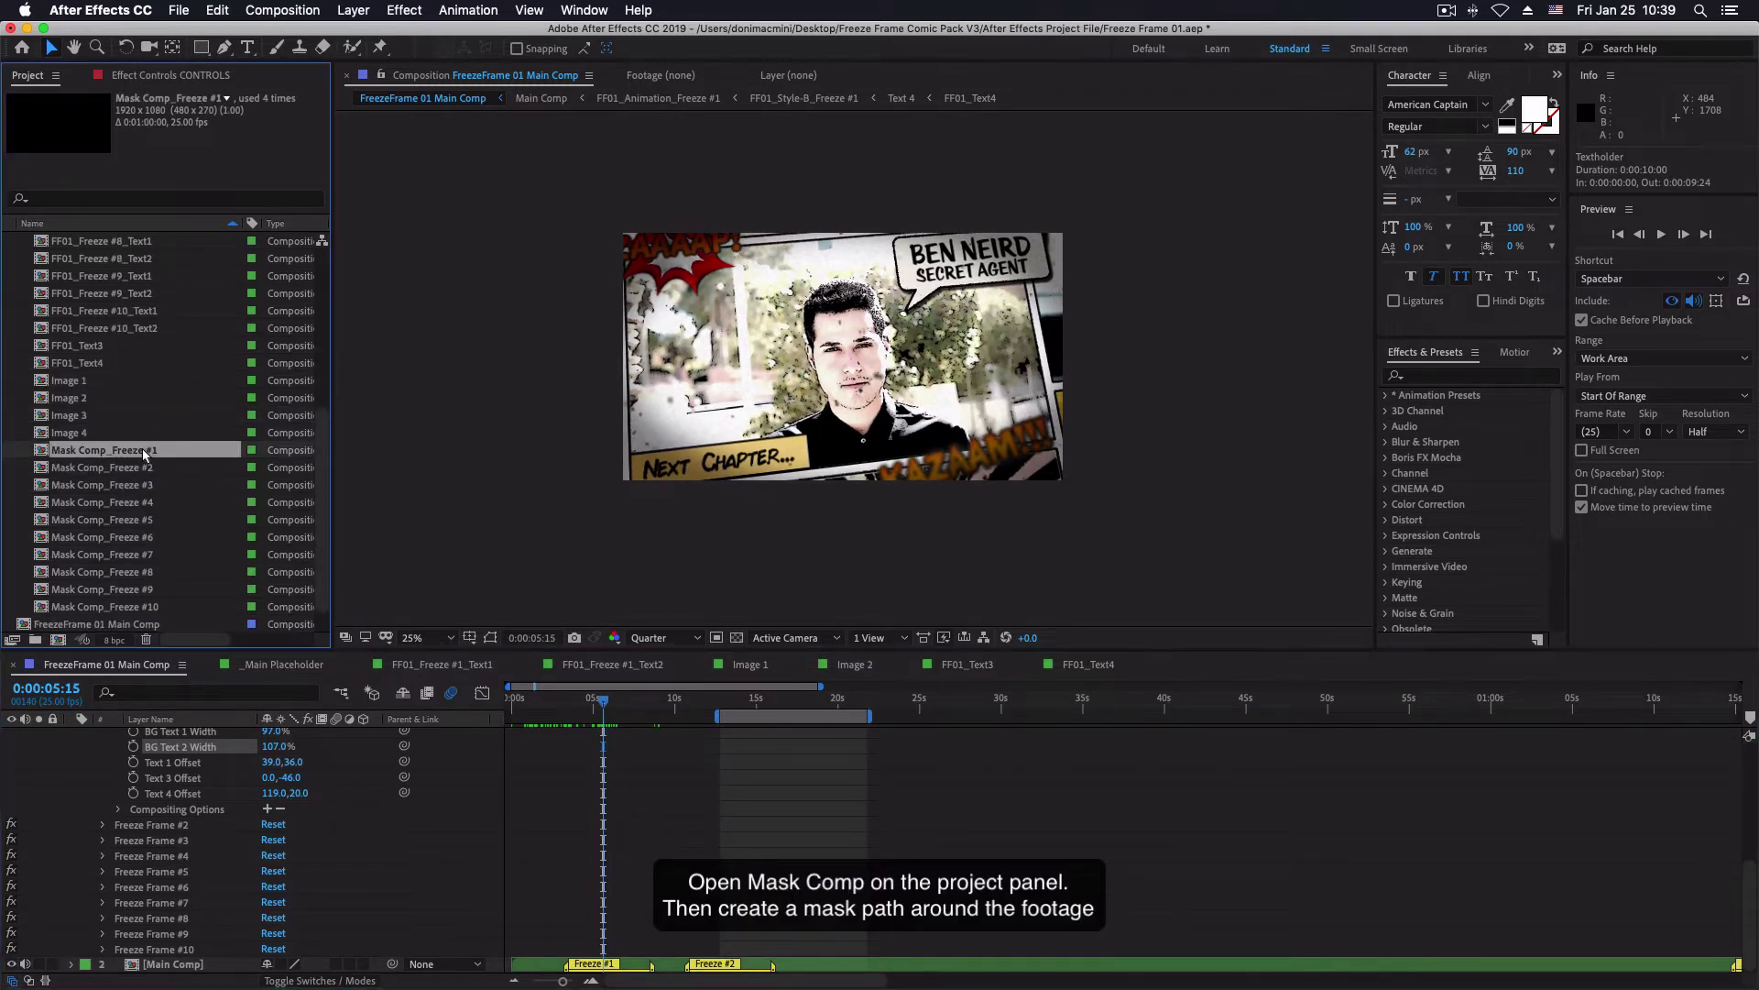
{"action": "left_click", "coordinate": [546, 705]}
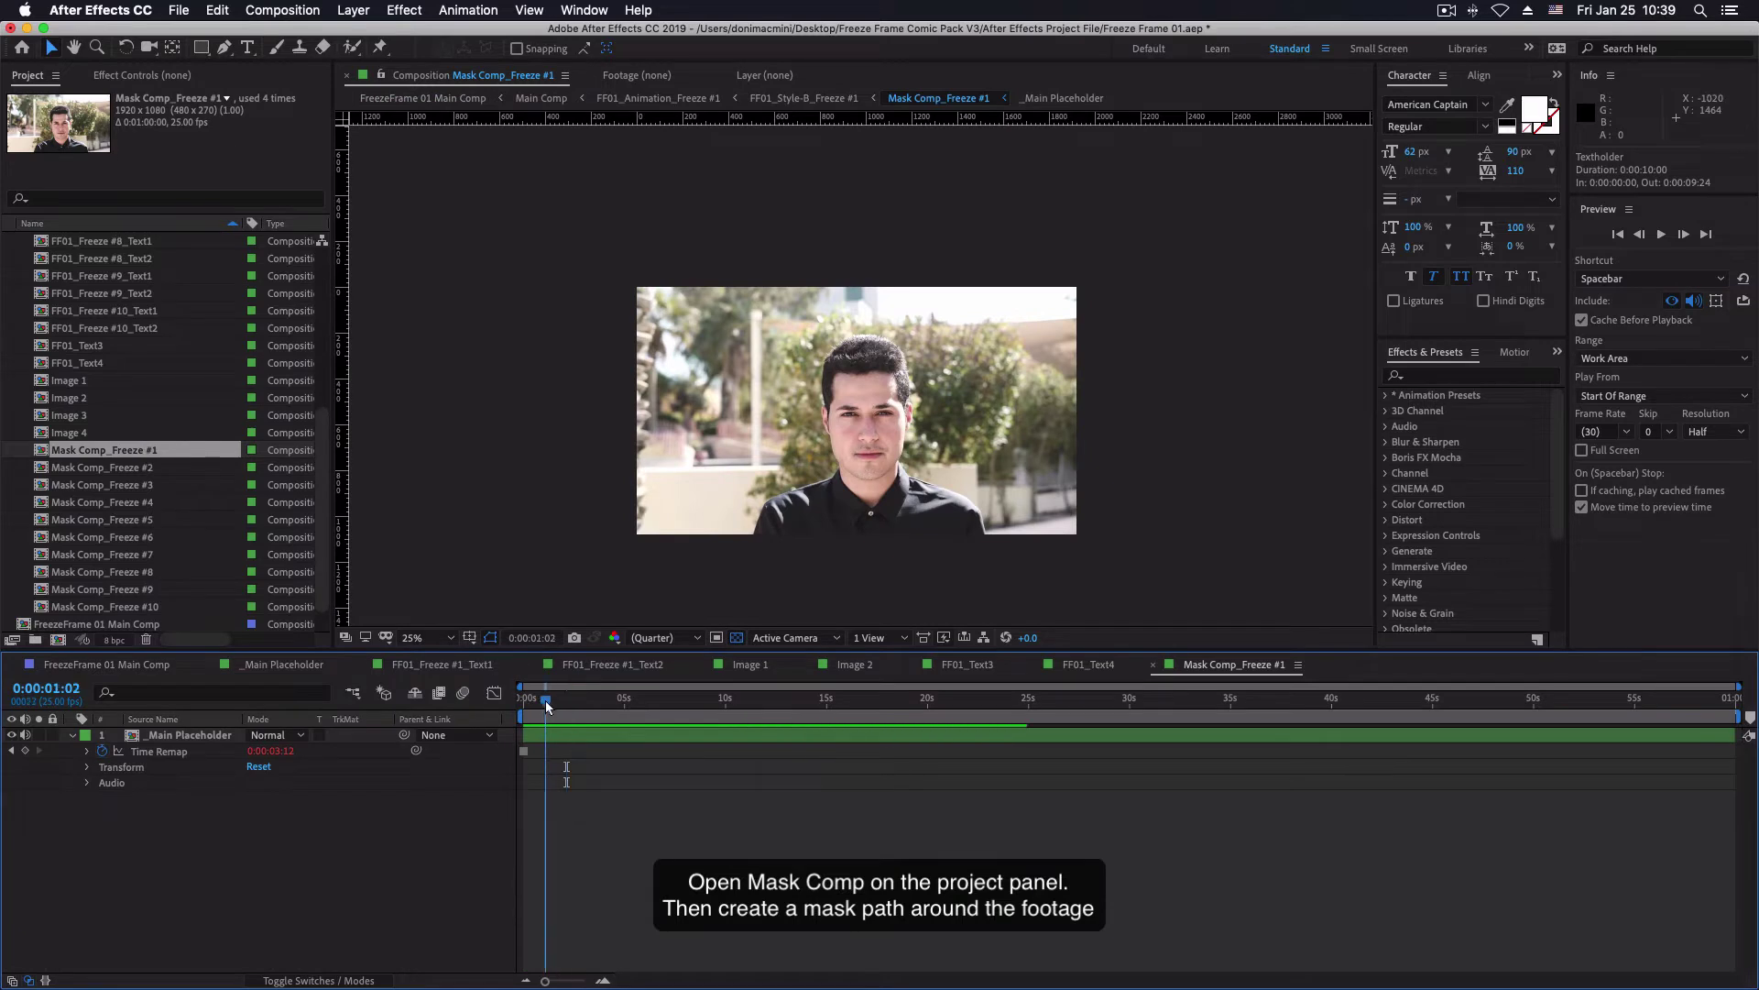
{"action": "key", "text": "."}
{"action": "key", "text": "h"}
{"action": "left_click_drag", "start_coordinate": [884, 493], "coordinate": [884, 364]}
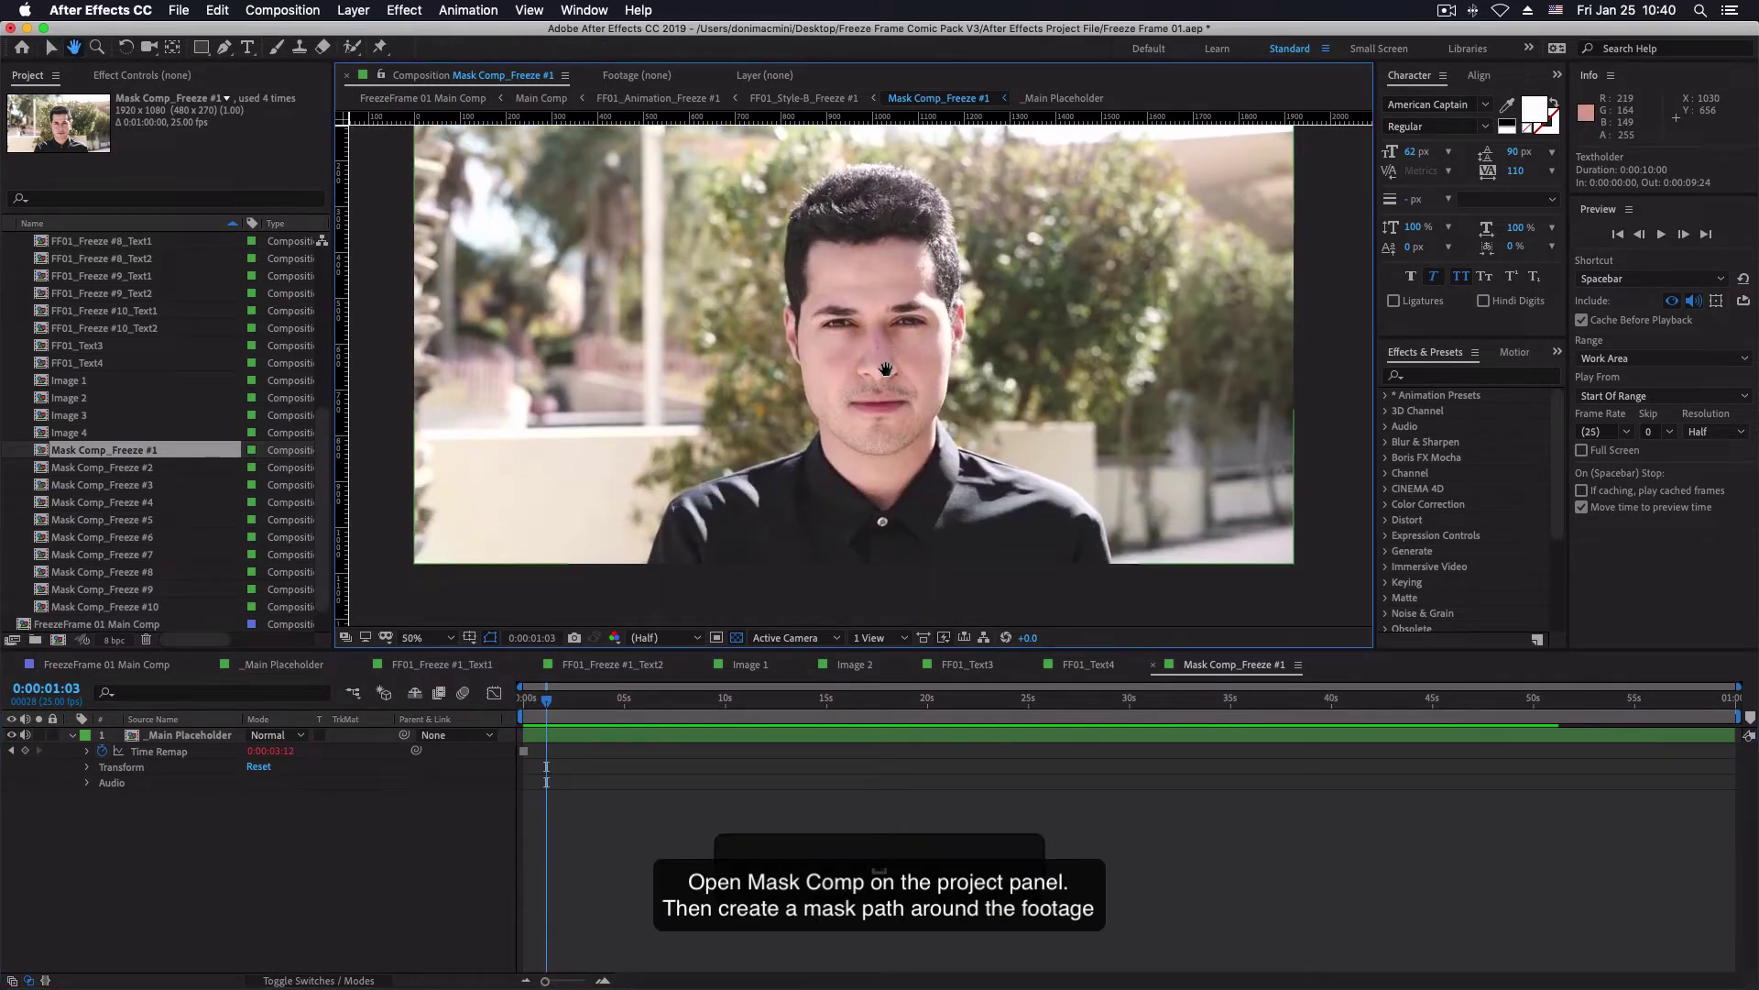
{"action": "key", "text": "v"}
On the _Main Placeholder layer, pen-trace a mask from the shirt edge up the shoulder, jaw, ear and hair
{"action": "left_click", "coordinate": [225, 49]}
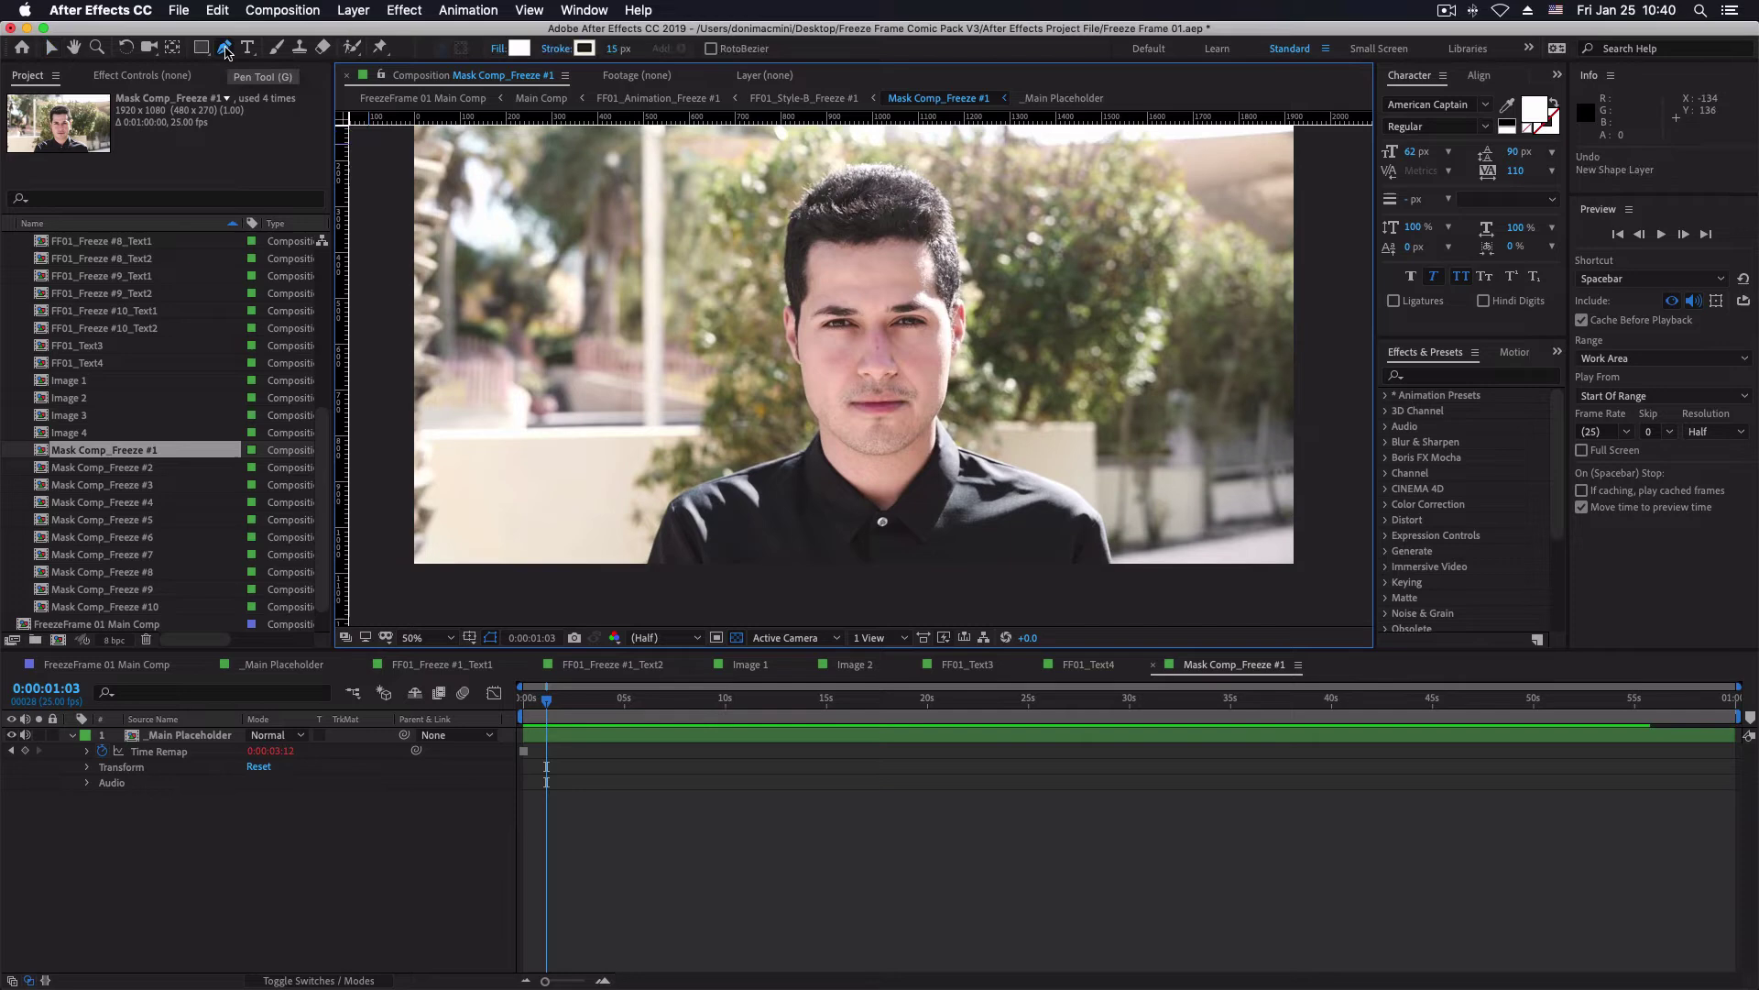
{"action": "left_click", "coordinate": [188, 735]}
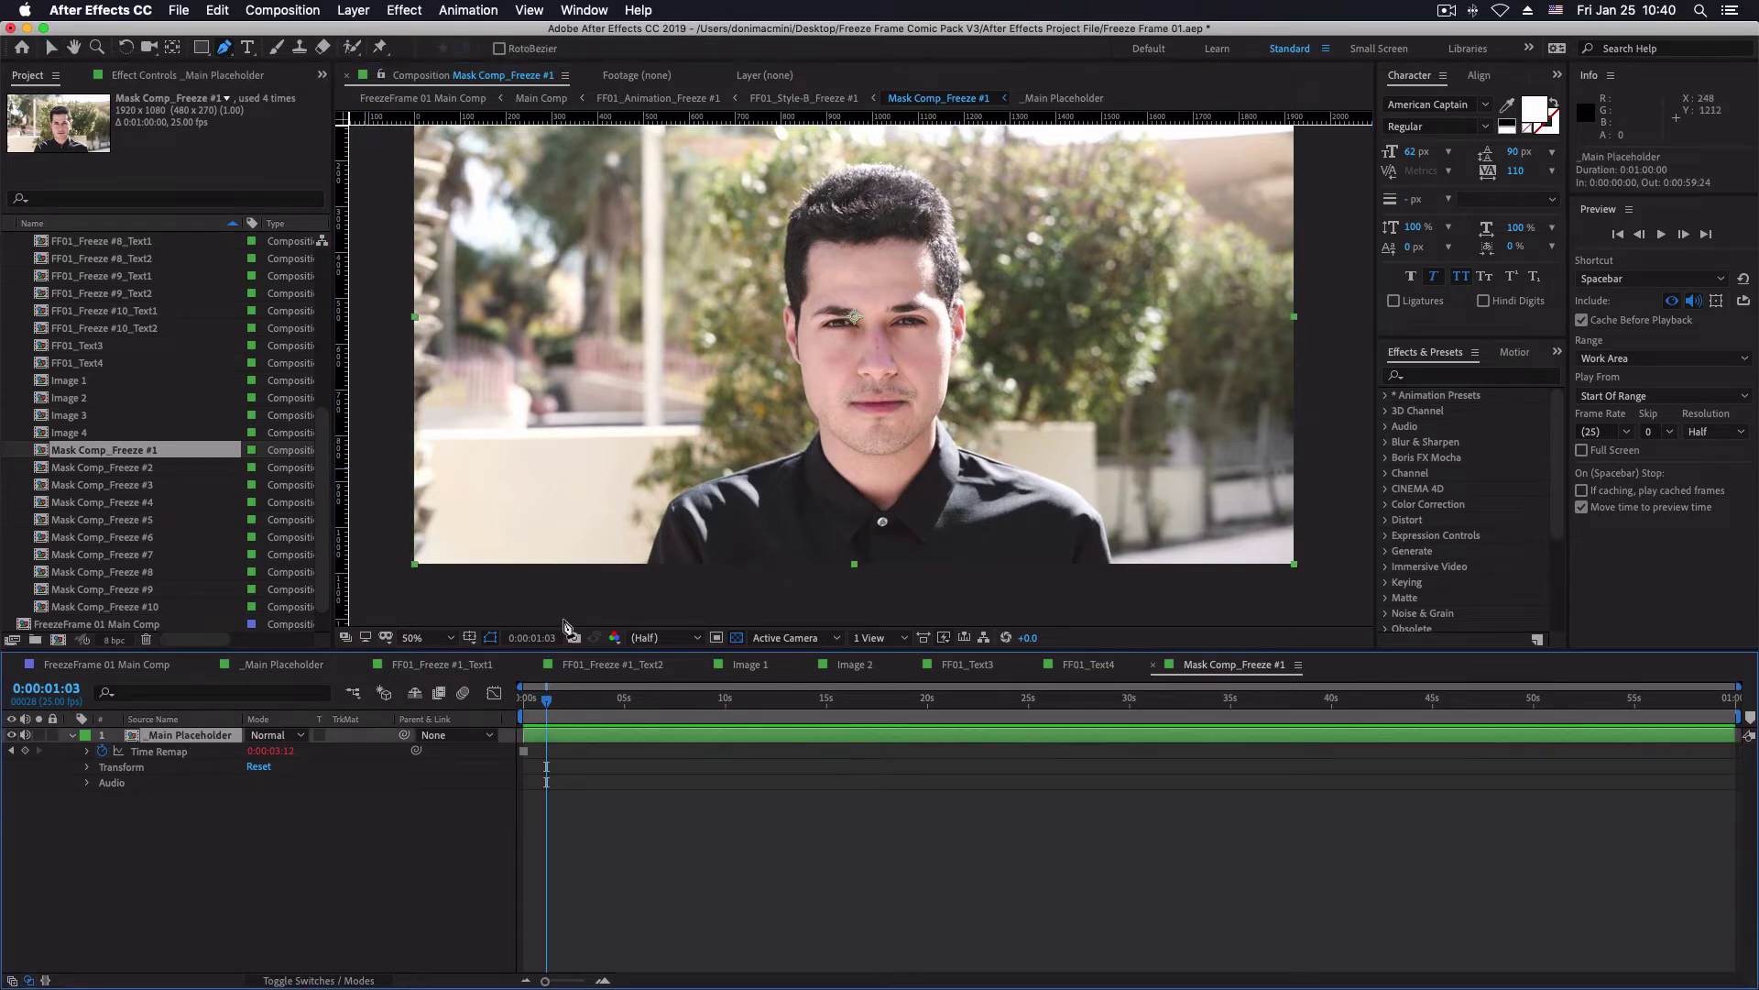
{"action": "left_click", "coordinate": [644, 570]}
{"action": "left_click", "coordinate": [694, 492]}
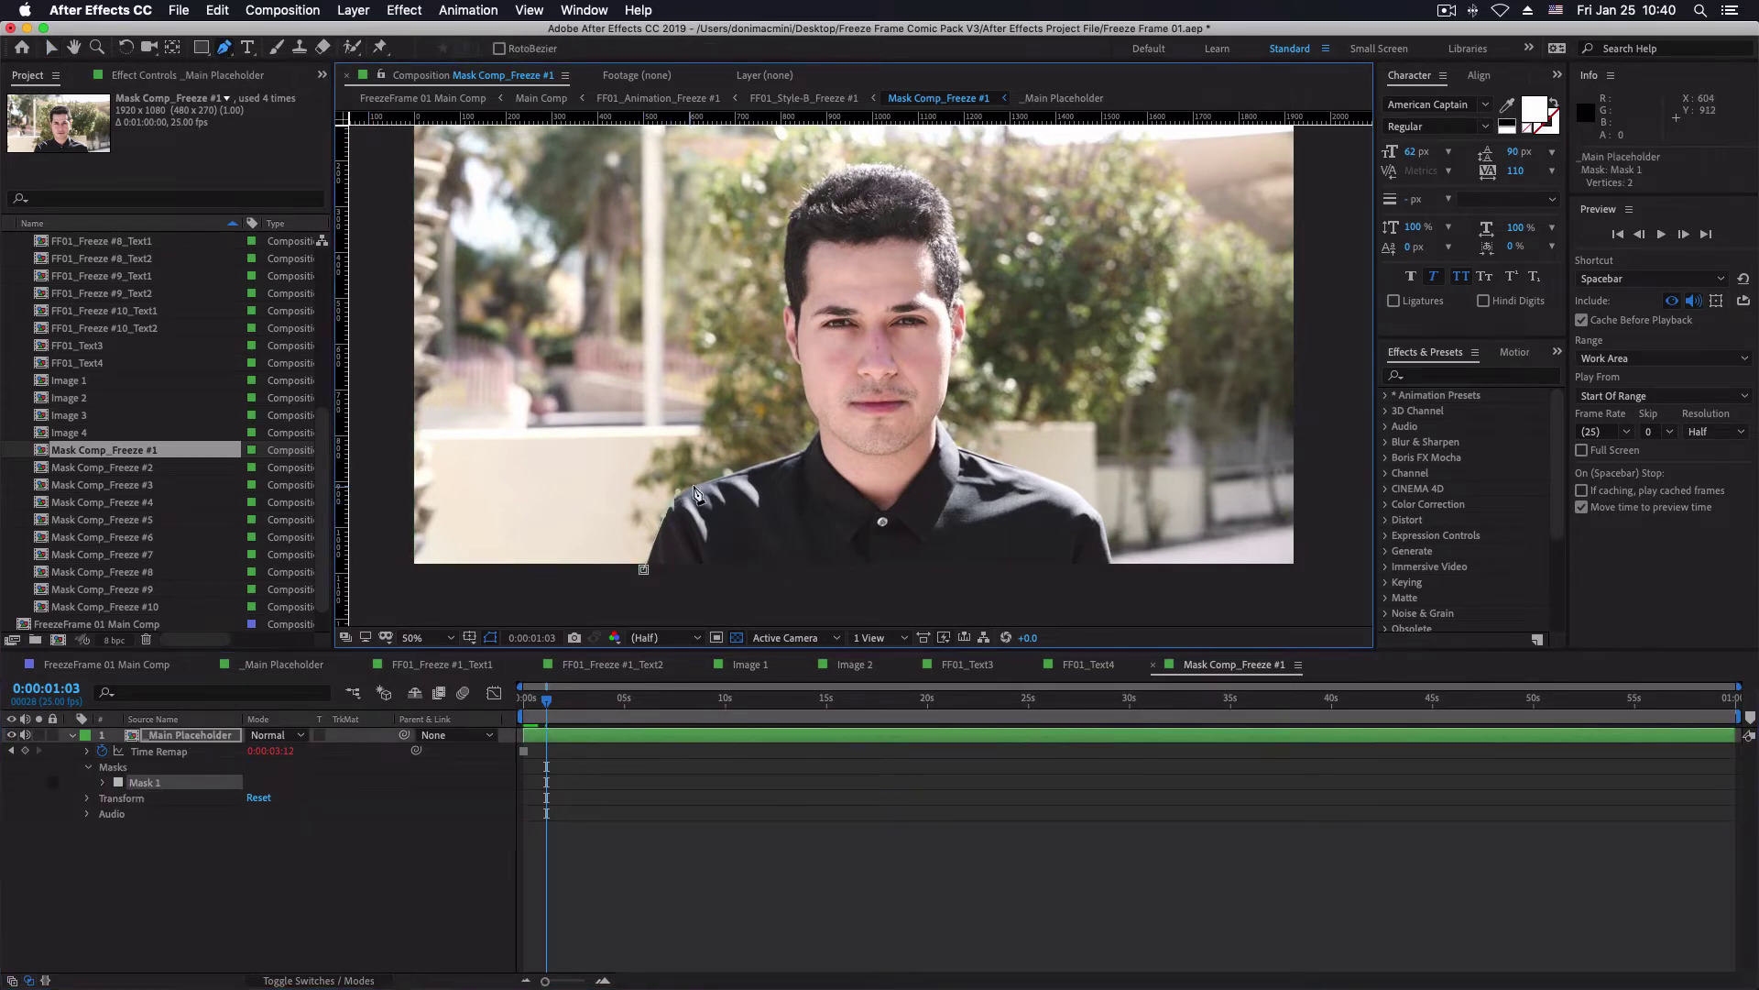
{"action": "left_click", "coordinate": [807, 447]}
{"action": "left_click", "coordinate": [820, 429]}
{"action": "scroll", "coordinate": [801, 417], "scroll_direction": "up", "scroll_amount": 2}
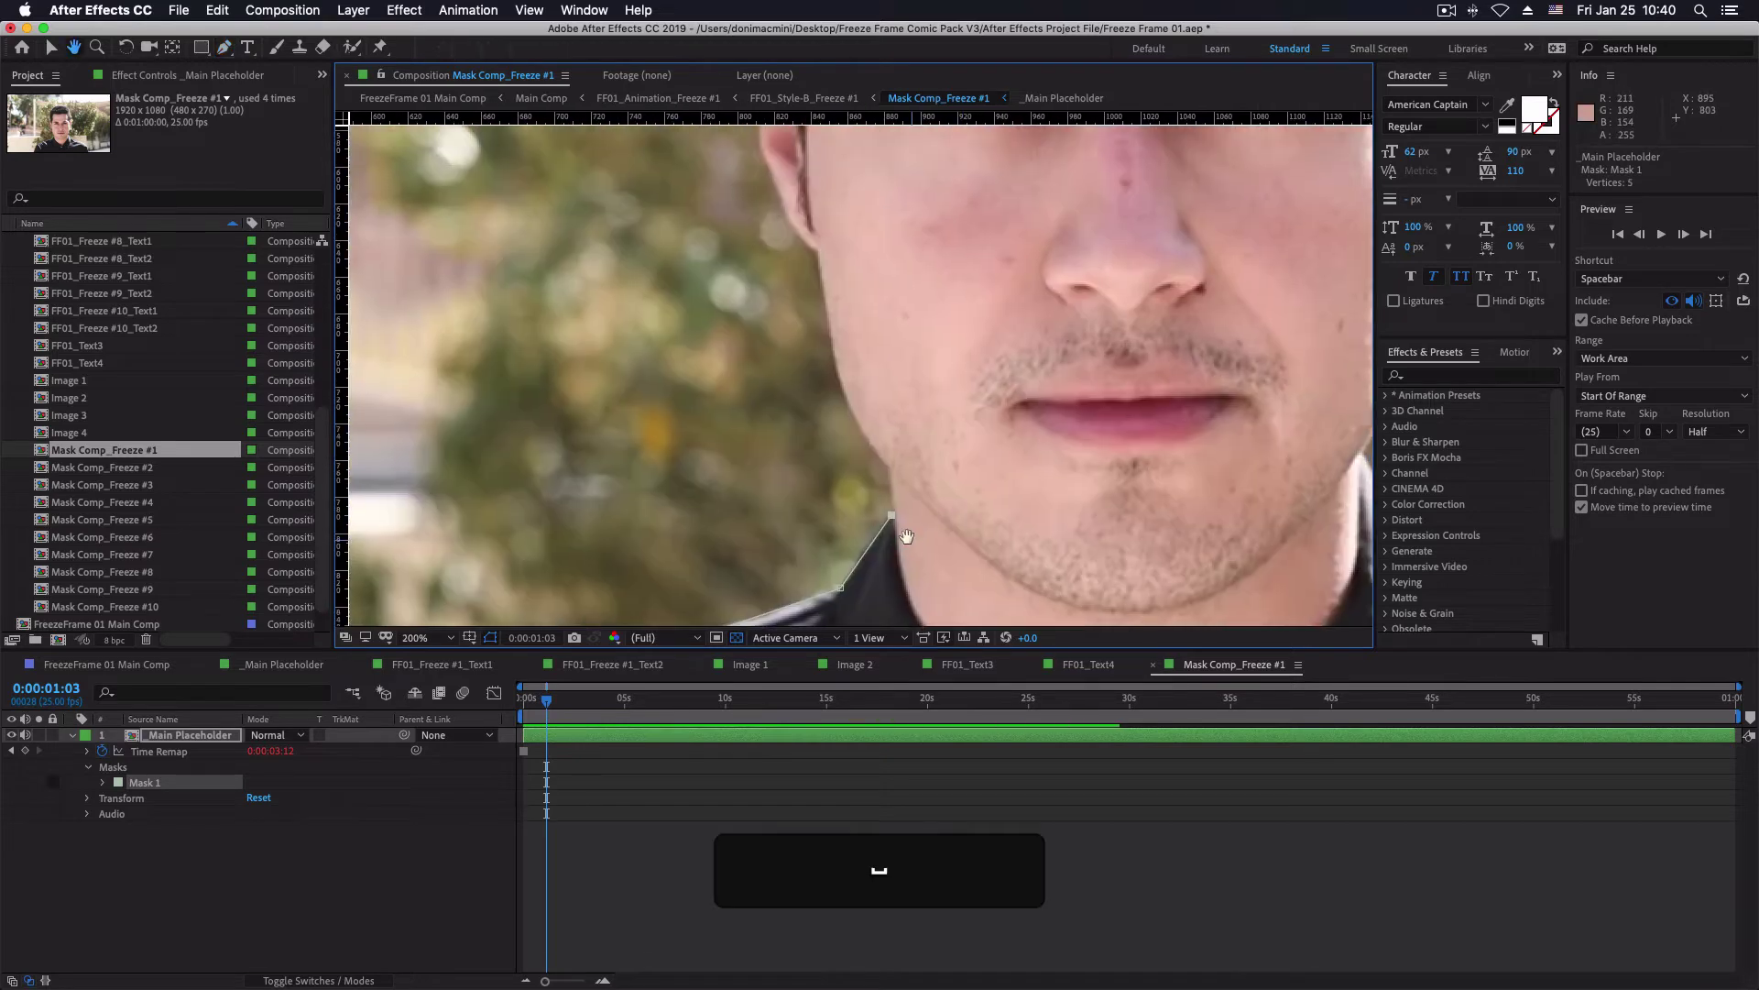
{"action": "left_click", "coordinate": [886, 468]}
{"action": "scroll", "coordinate": [874, 392], "scroll_direction": "up", "scroll_amount": 3}
{"action": "scroll", "coordinate": [842, 367], "scroll_direction": "up", "scroll_amount": 5}
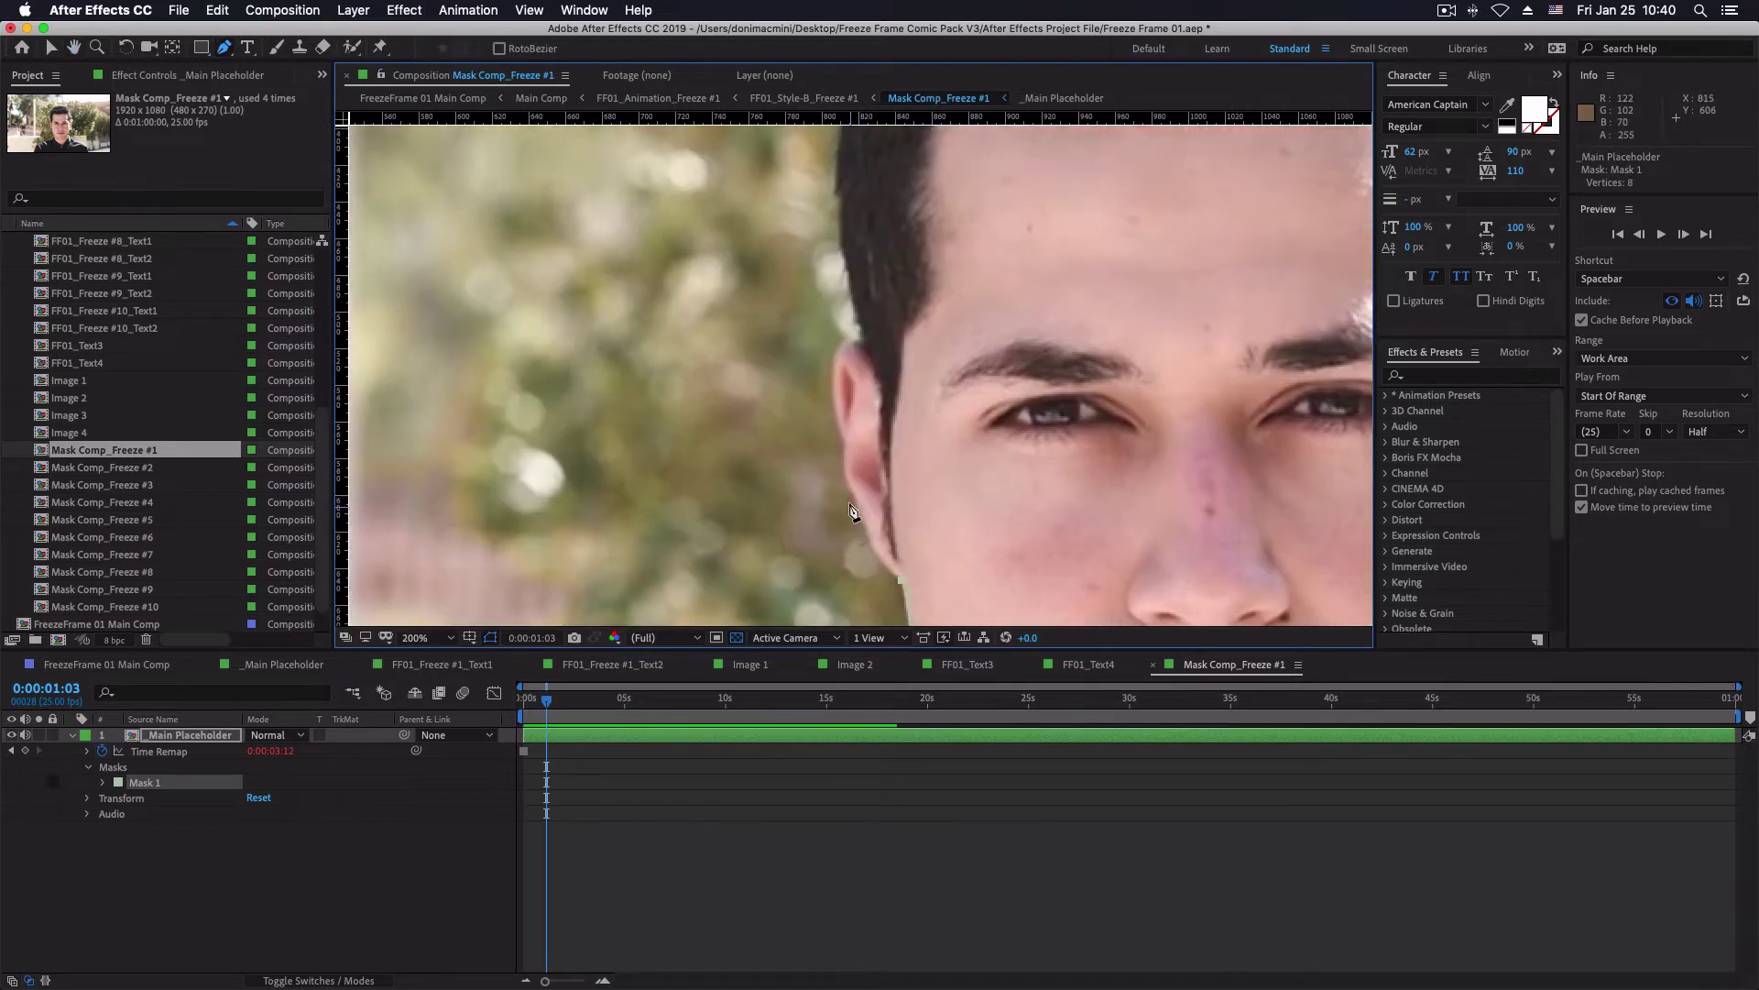
{"action": "left_click", "coordinate": [850, 491]}
{"action": "left_click_drag", "start_coordinate": [841, 344], "coordinate": [859, 336]}
{"action": "scroll", "coordinate": [859, 335], "scroll_direction": "up", "scroll_amount": 10}
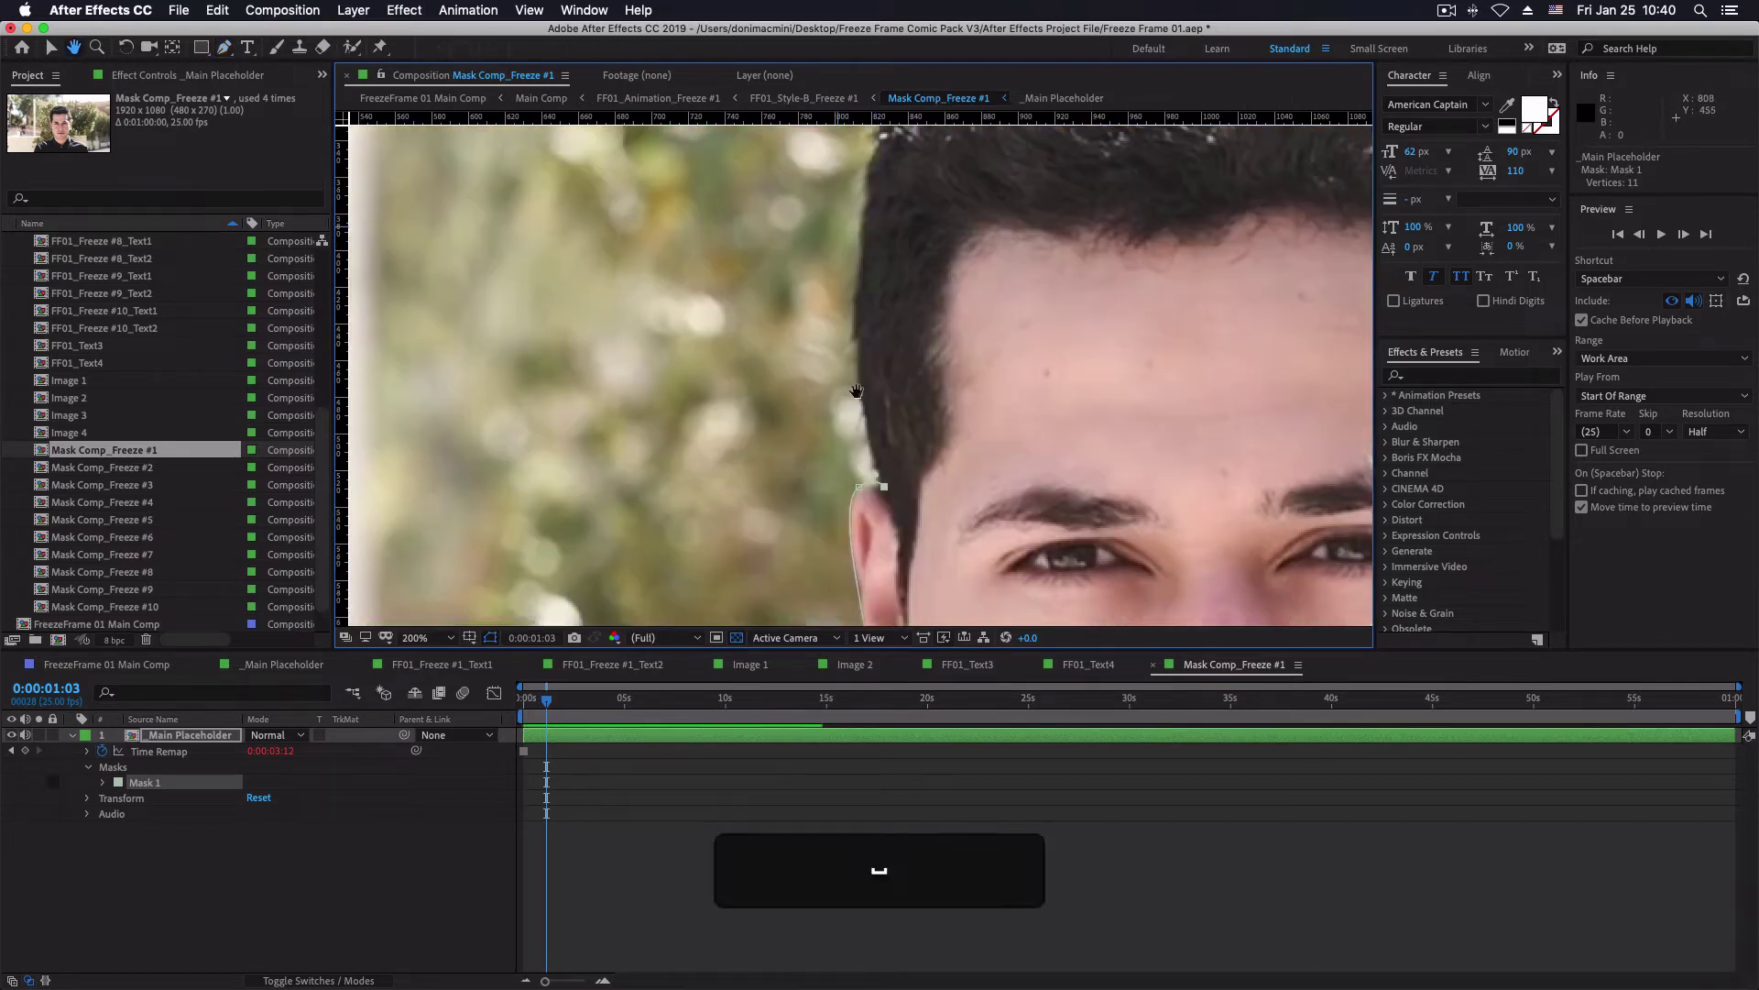
{"action": "left_click", "coordinate": [813, 561]}
{"action": "left_click", "coordinate": [844, 370]}
Continue the mask across the top of the hair, around the right ear and down the cheek
{"action": "left_click_drag", "start_coordinate": [1011, 203], "coordinate": [605, 210]}
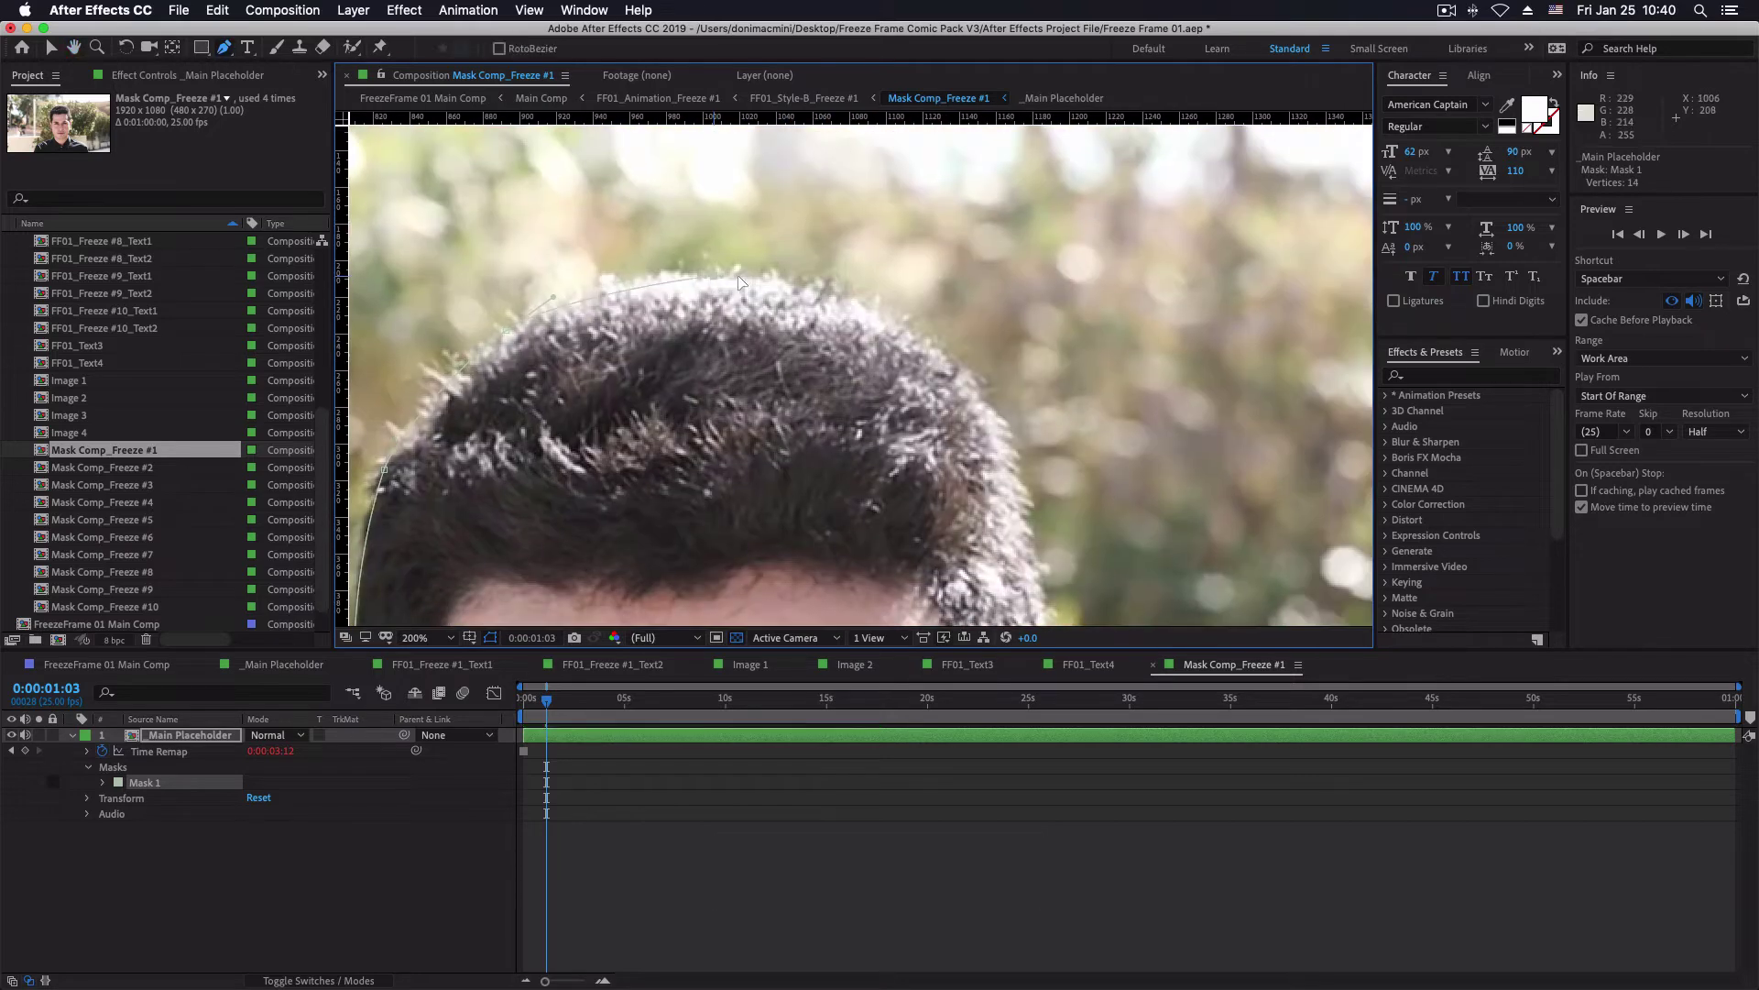
{"action": "left_click", "coordinate": [738, 279]}
{"action": "left_click", "coordinate": [866, 316]}
{"action": "left_click_drag", "start_coordinate": [1283, 483], "coordinate": [937, 162]}
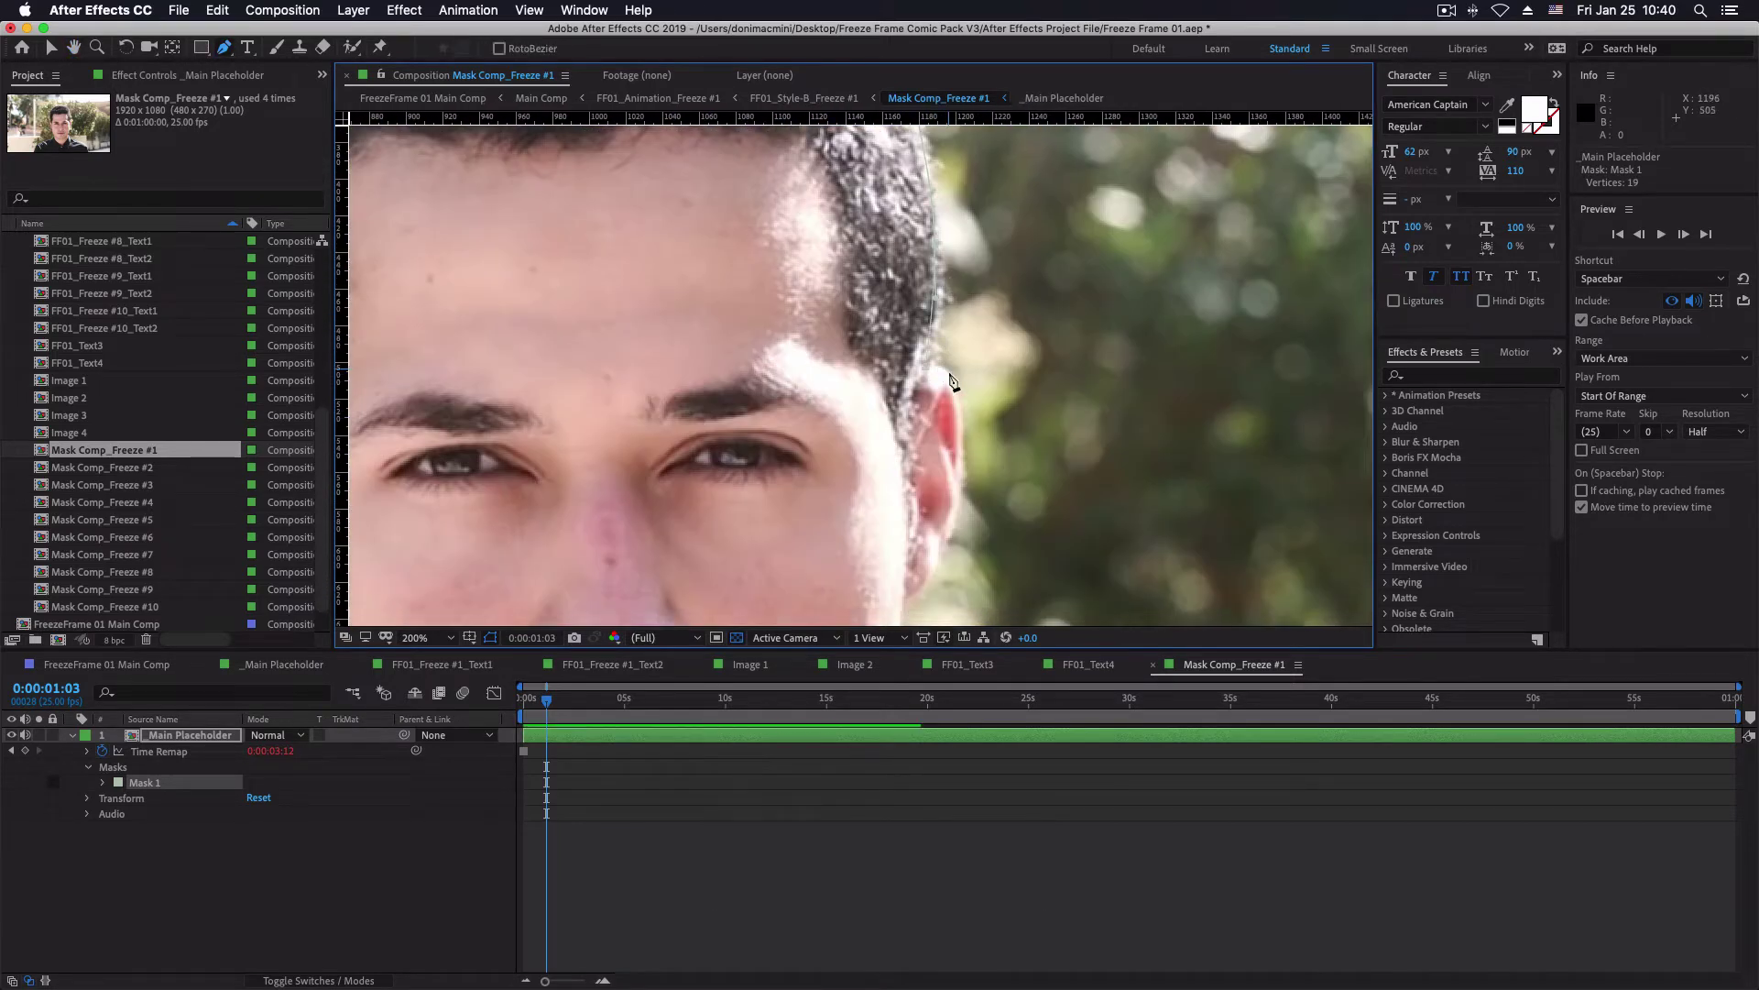
{"action": "left_click", "coordinate": [957, 390]}
{"action": "left_click", "coordinate": [960, 469]}
{"action": "left_click_drag", "start_coordinate": [960, 469], "coordinate": [1034, 316]}
{"action": "left_click", "coordinate": [1019, 429]}
{"action": "left_click", "coordinate": [996, 458]}
Finish the mask along the chin, collar and shoulder, closing it along the bottom edge
{"action": "scroll", "coordinate": [996, 458], "scroll_direction": "down", "scroll_amount": 5}
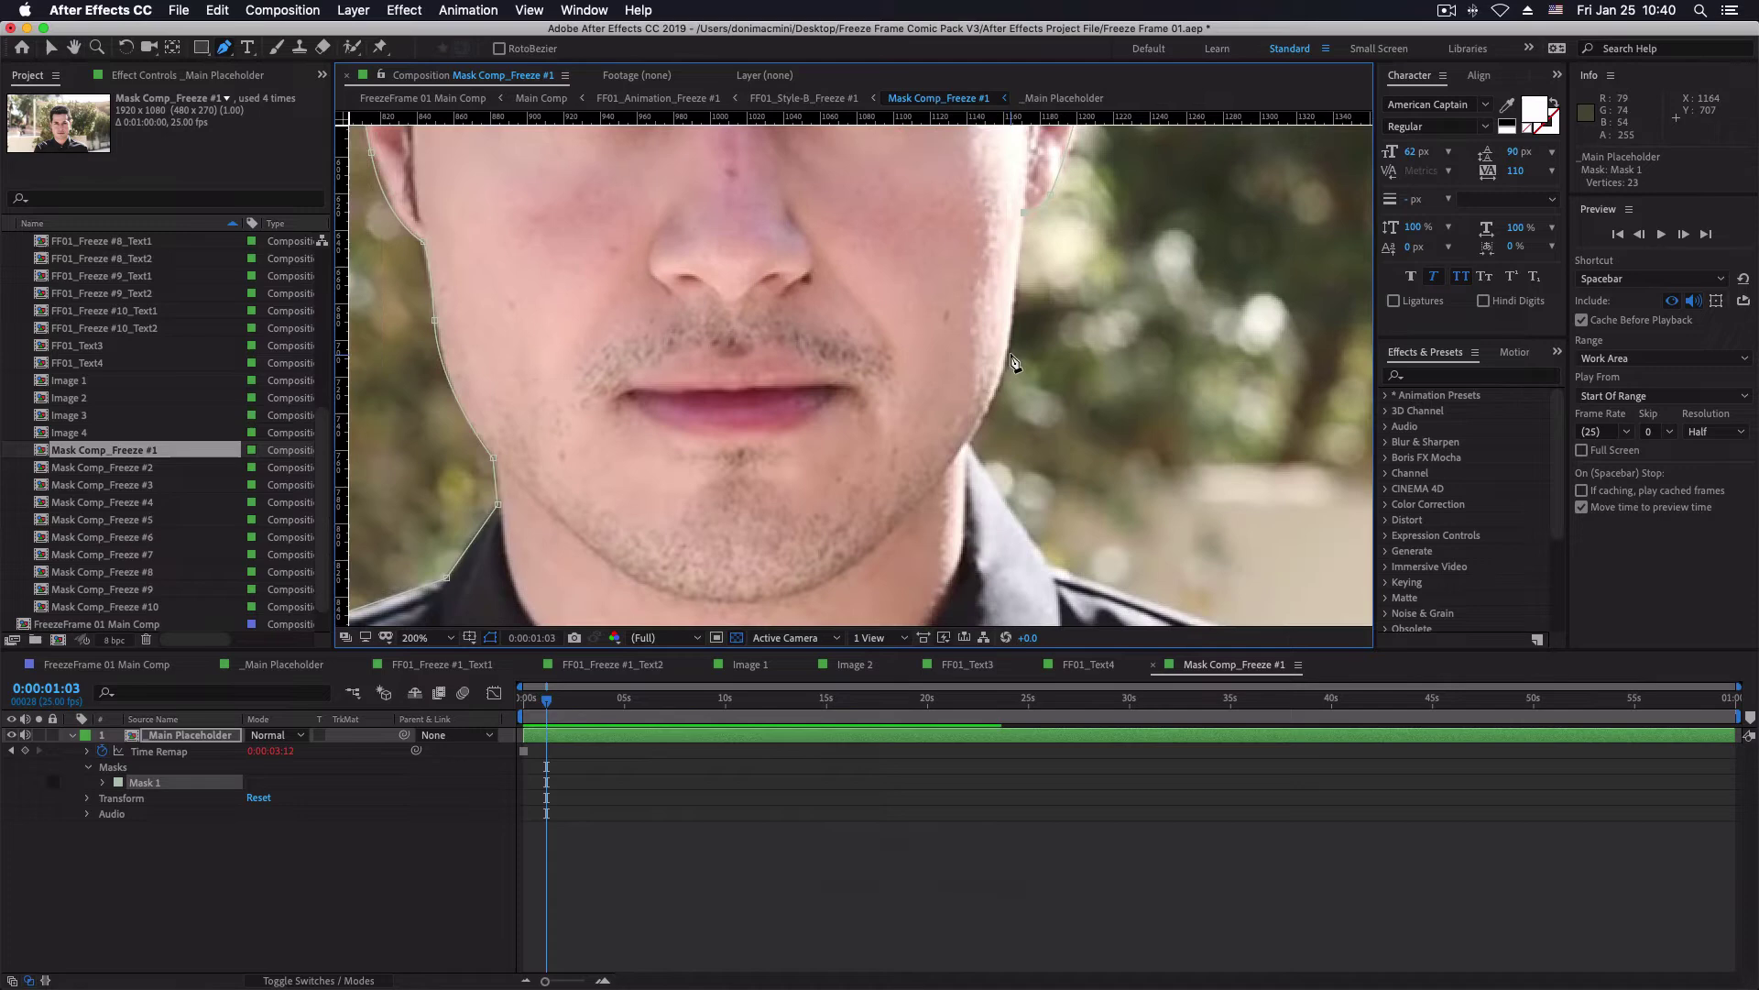
{"action": "left_click", "coordinate": [1012, 341]}
{"action": "key", "text": "super+z"}
{"action": "left_click", "coordinate": [1008, 394]}
{"action": "left_click", "coordinate": [990, 431]}
{"action": "left_click_drag", "start_coordinate": [1022, 550], "coordinate": [884, 385]}
{"action": "scroll", "coordinate": [884, 385], "scroll_direction": "down", "scroll_amount": 5}
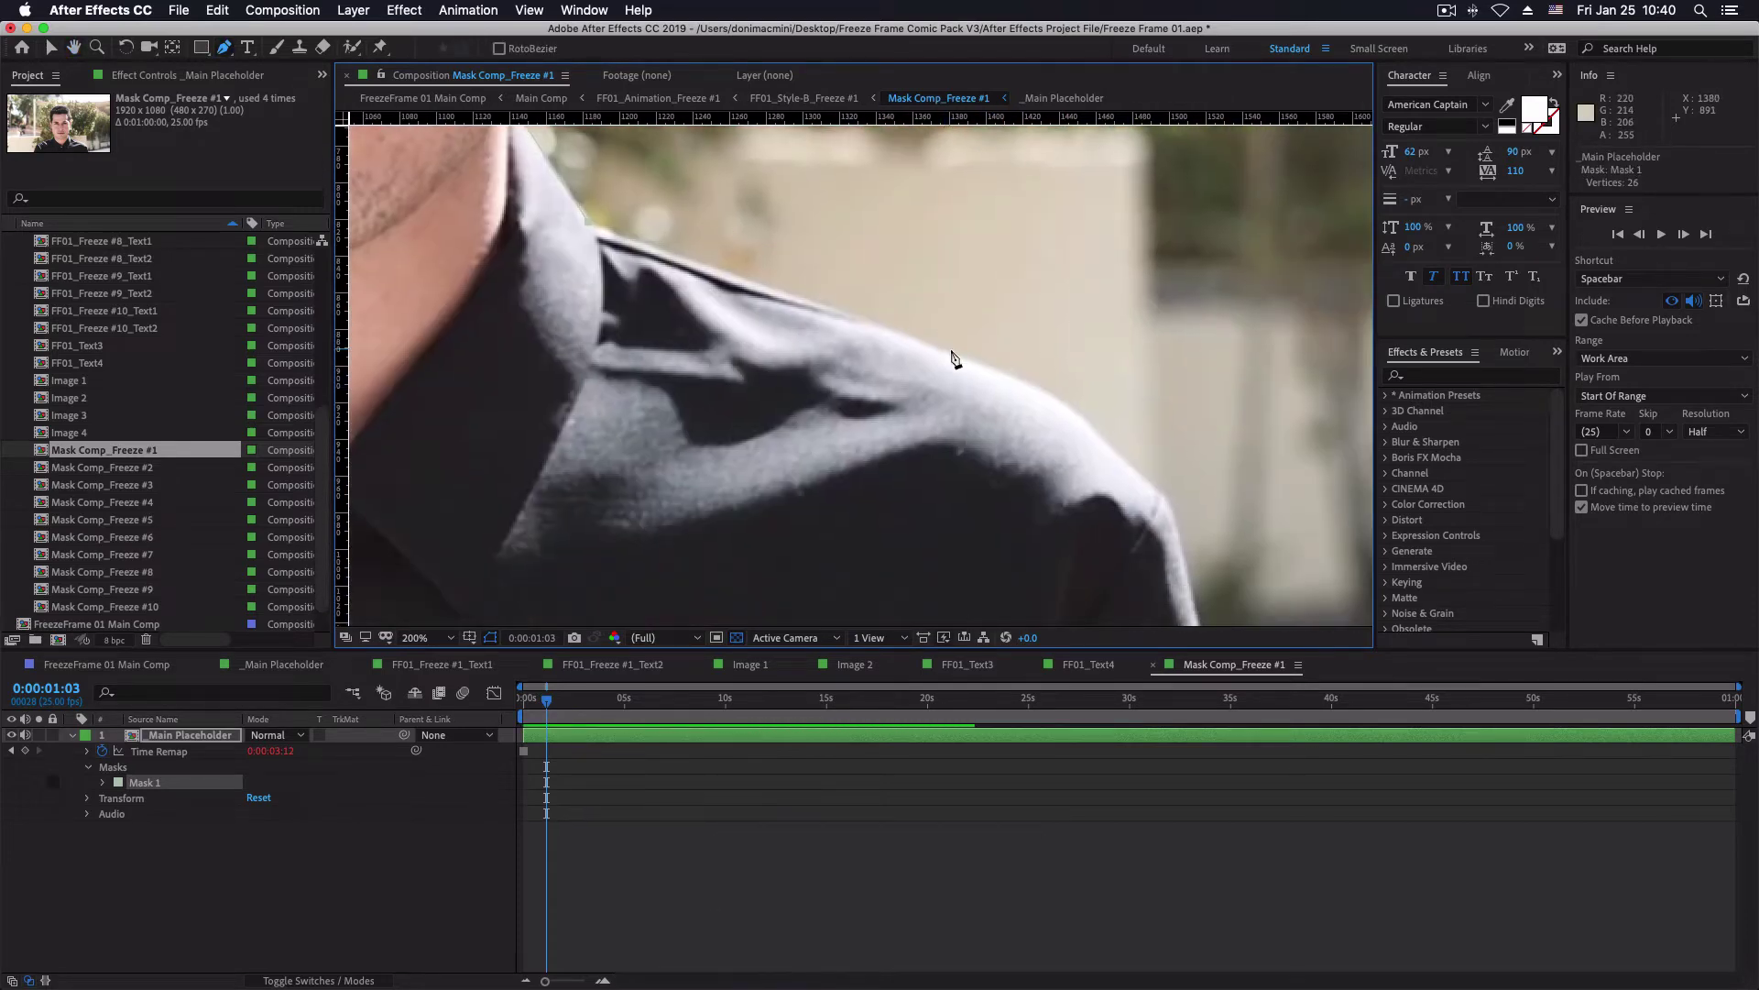
{"action": "left_click", "coordinate": [1076, 479]}
{"action": "left_click", "coordinate": [1205, 514]}
{"action": "scroll", "coordinate": [1206, 514], "scroll_direction": "down", "scroll_amount": 2}
{"action": "key", "text": "comma"}
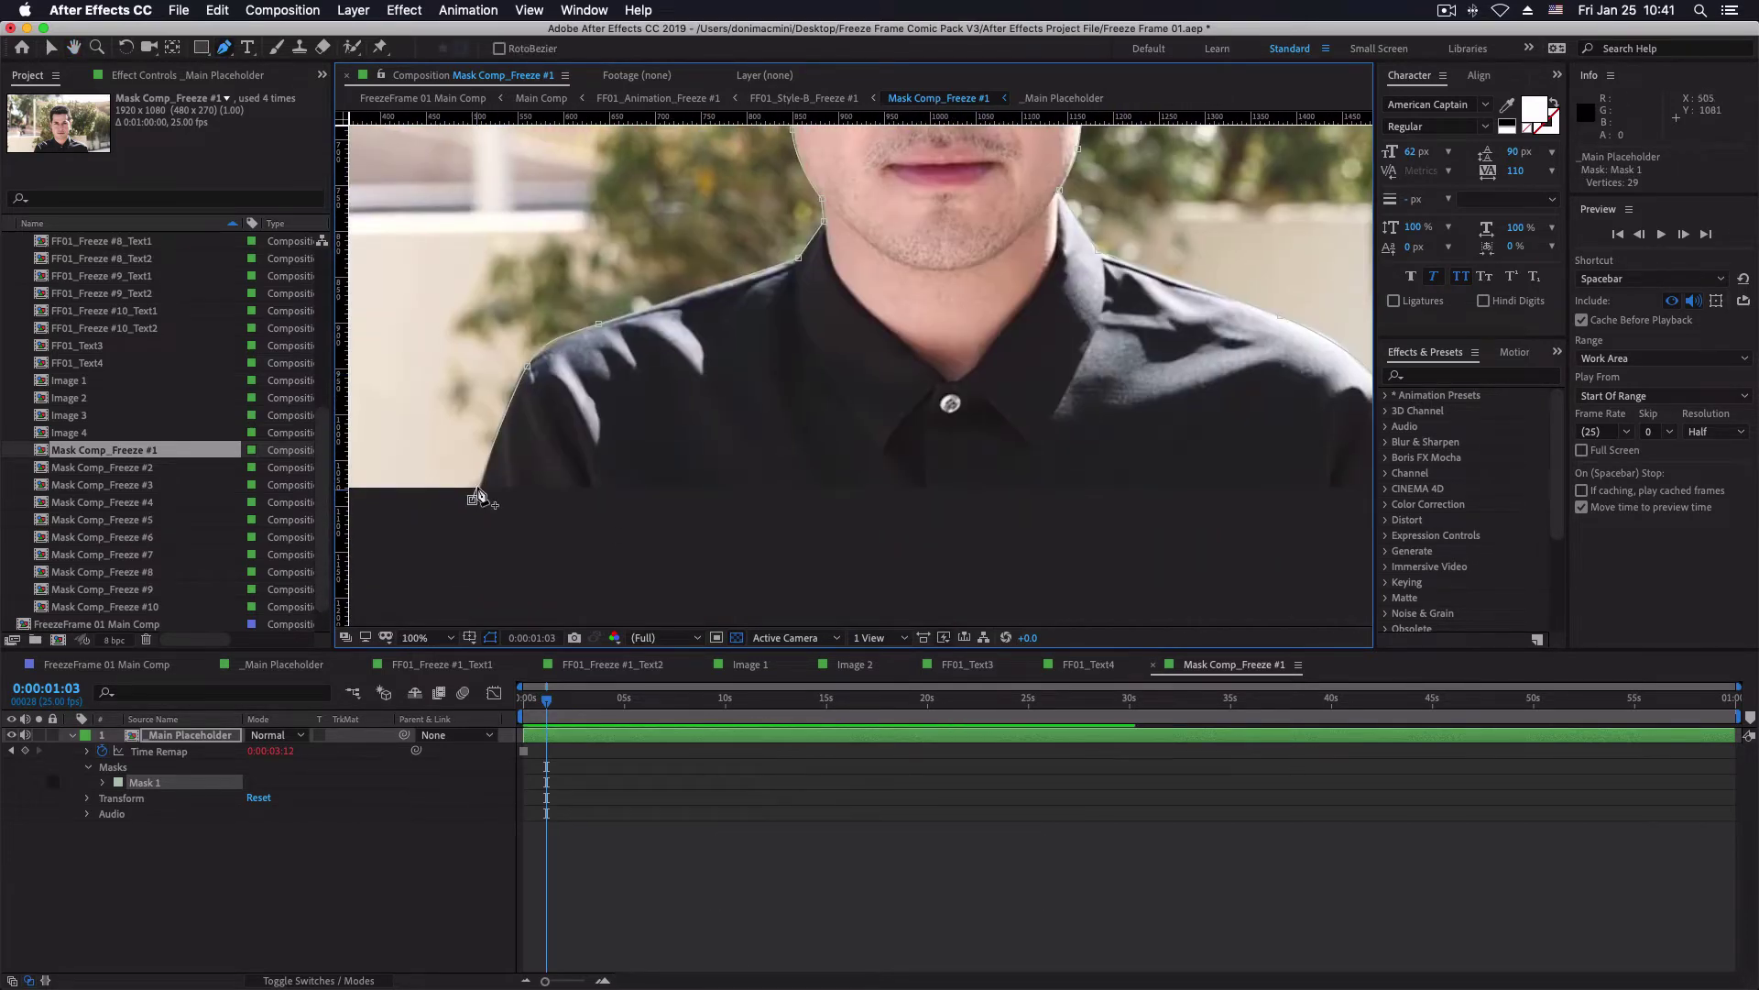
{"action": "left_click", "coordinate": [474, 499]}
{"action": "scroll", "coordinate": [737, 390], "scroll_direction": "down", "scroll_amount": 2}
Set the mask feather to 5 pixels and return to FreezeFrame 01 Main Comp
{"action": "key", "text": "space"}
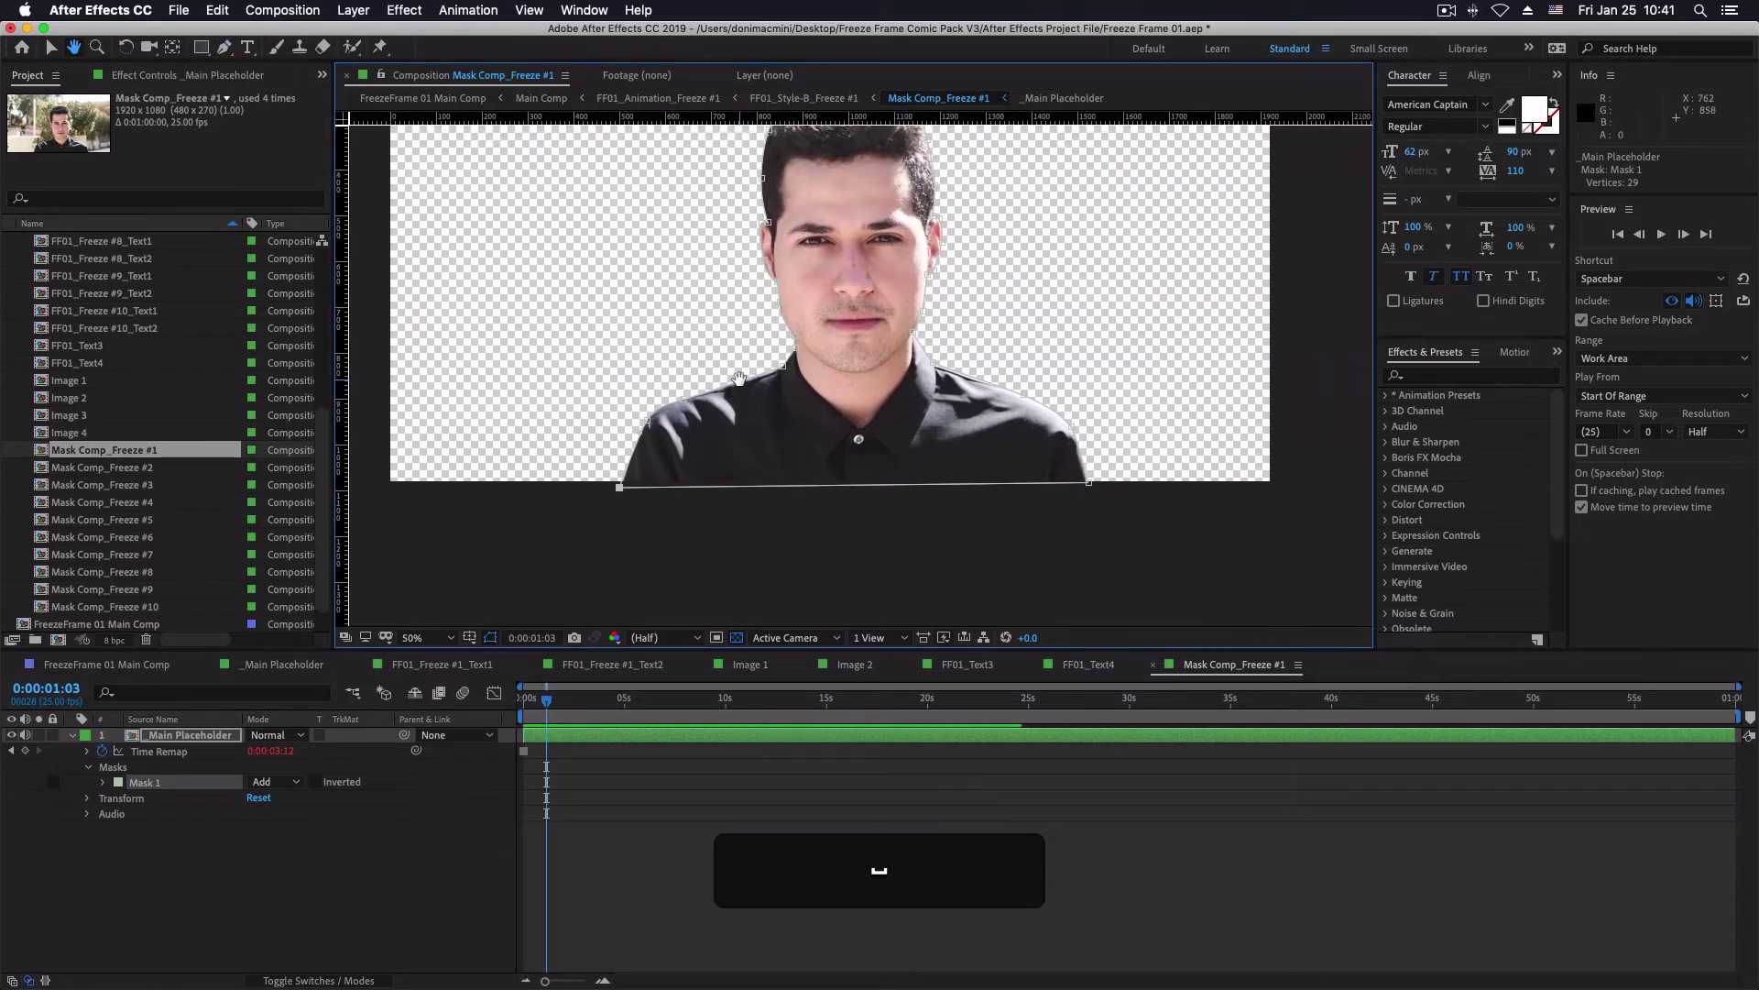
{"action": "scroll", "coordinate": [733, 394], "scroll_direction": "up", "scroll_amount": 2}
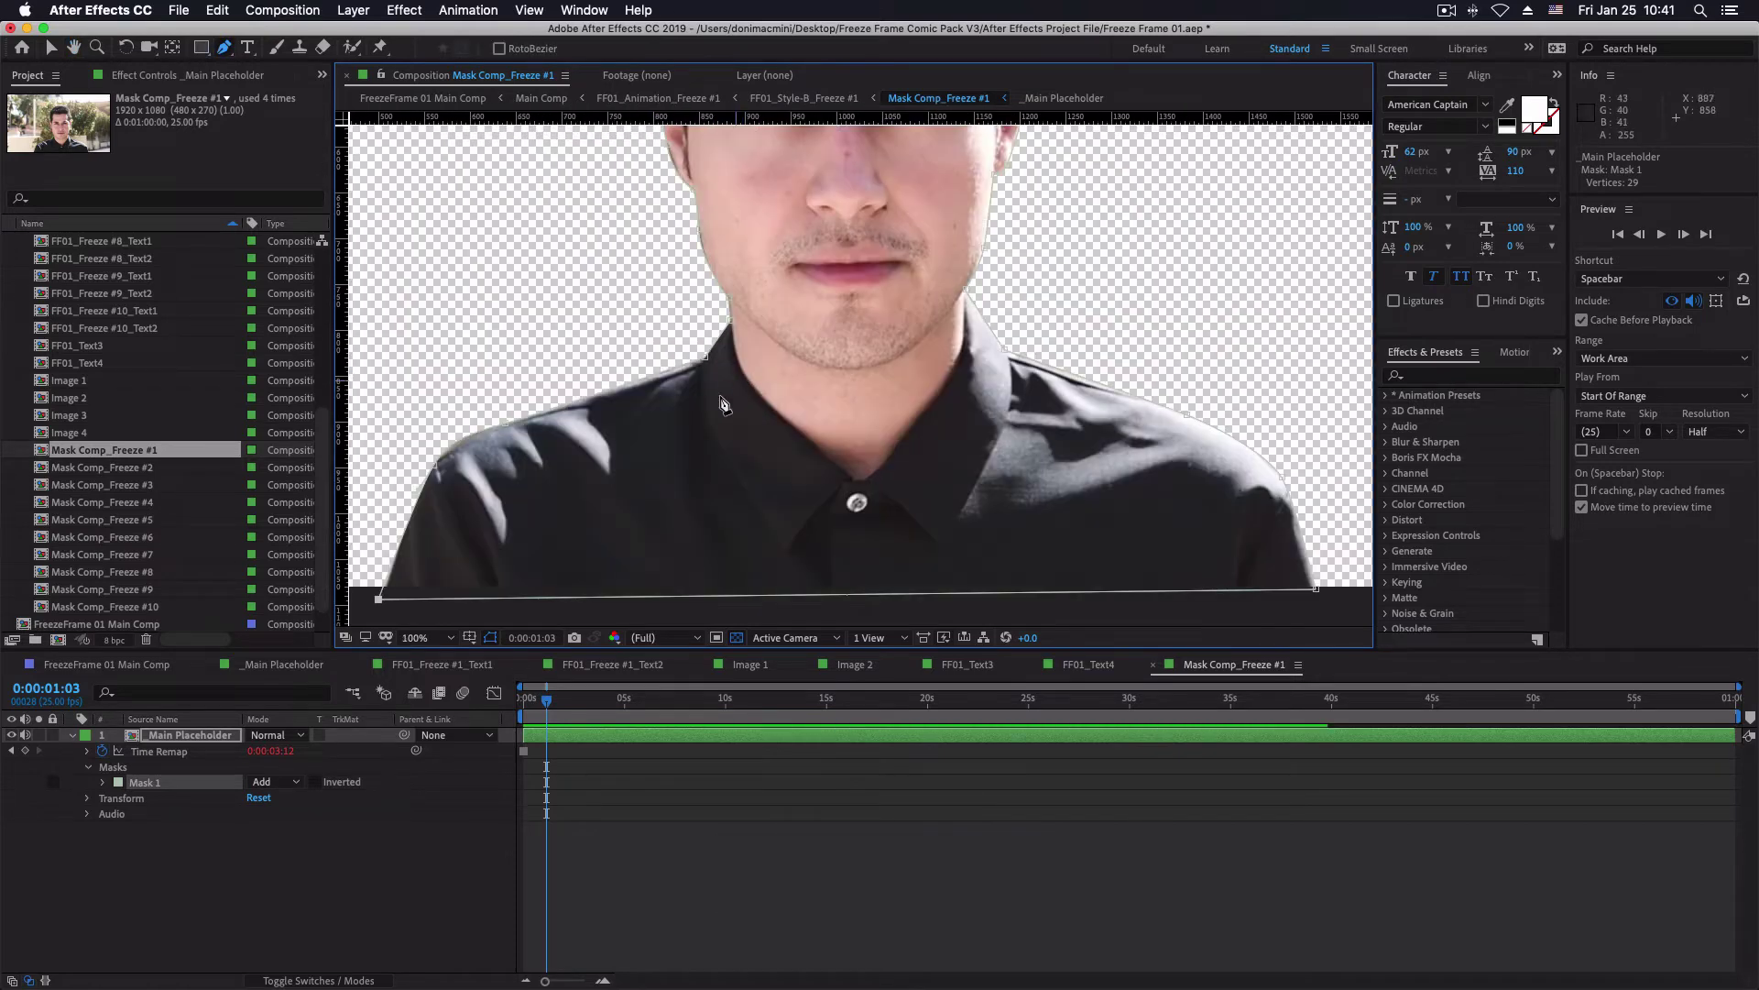
{"action": "left_click", "coordinate": [104, 782]}
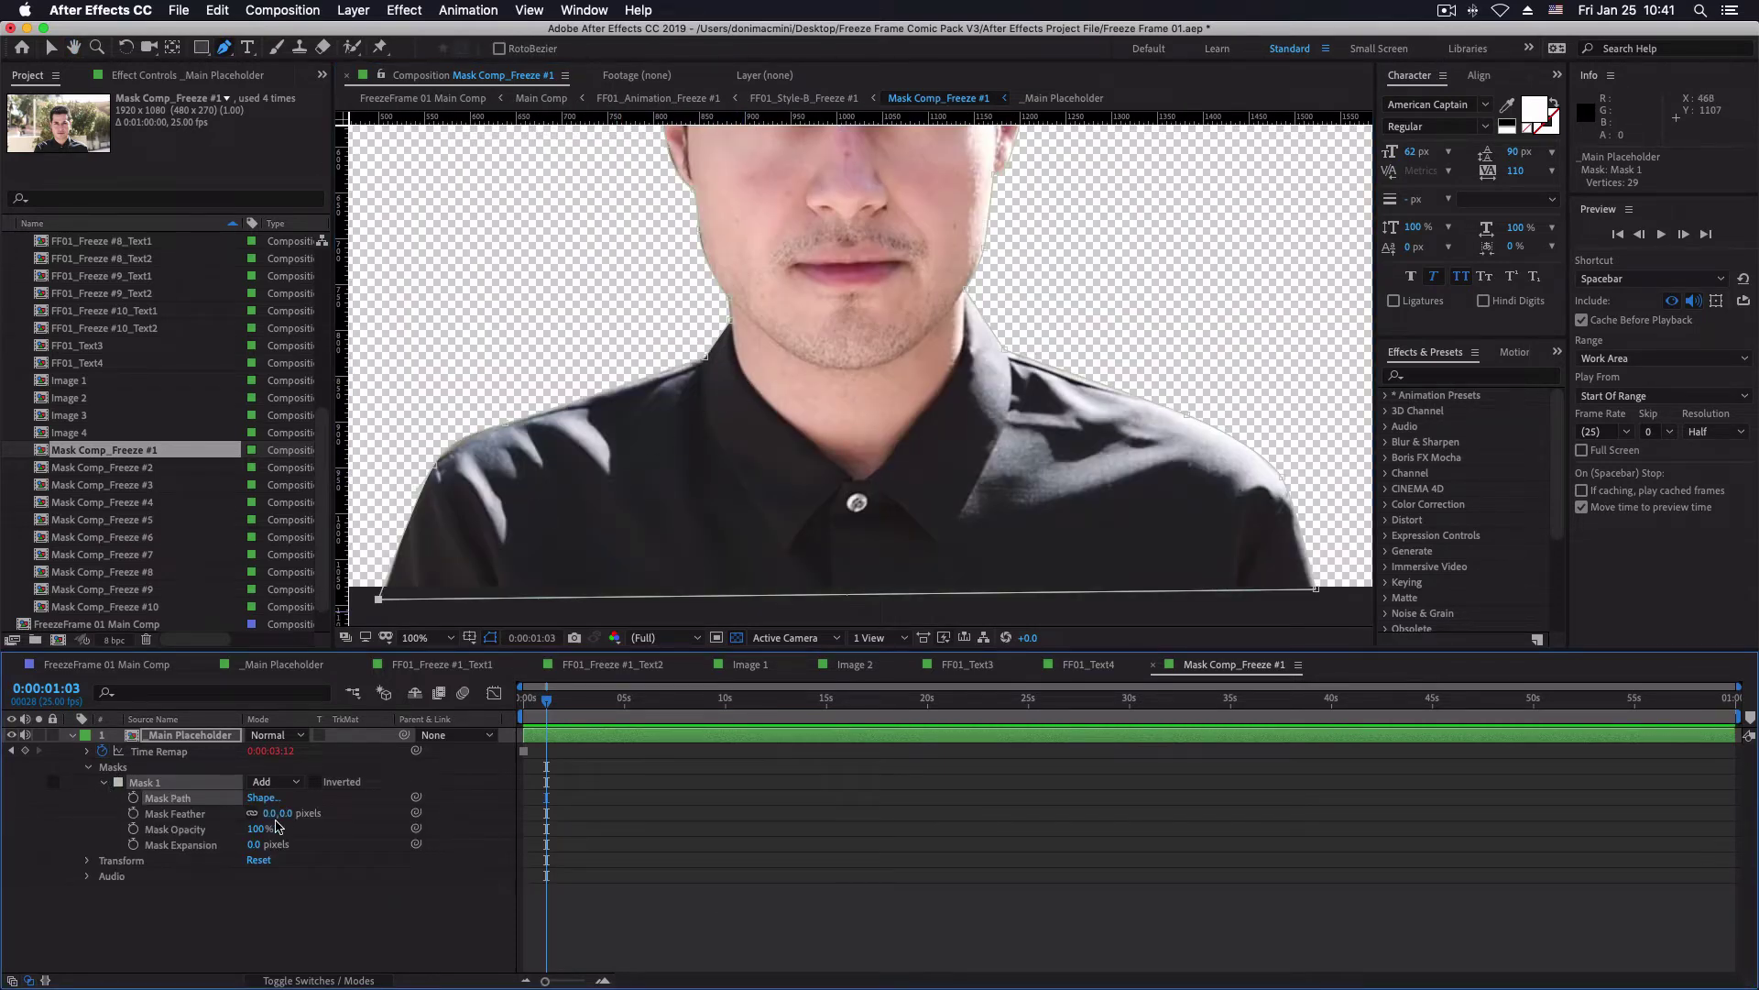
{"action": "left_click_drag", "start_coordinate": [285, 813], "coordinate": [282, 816]}
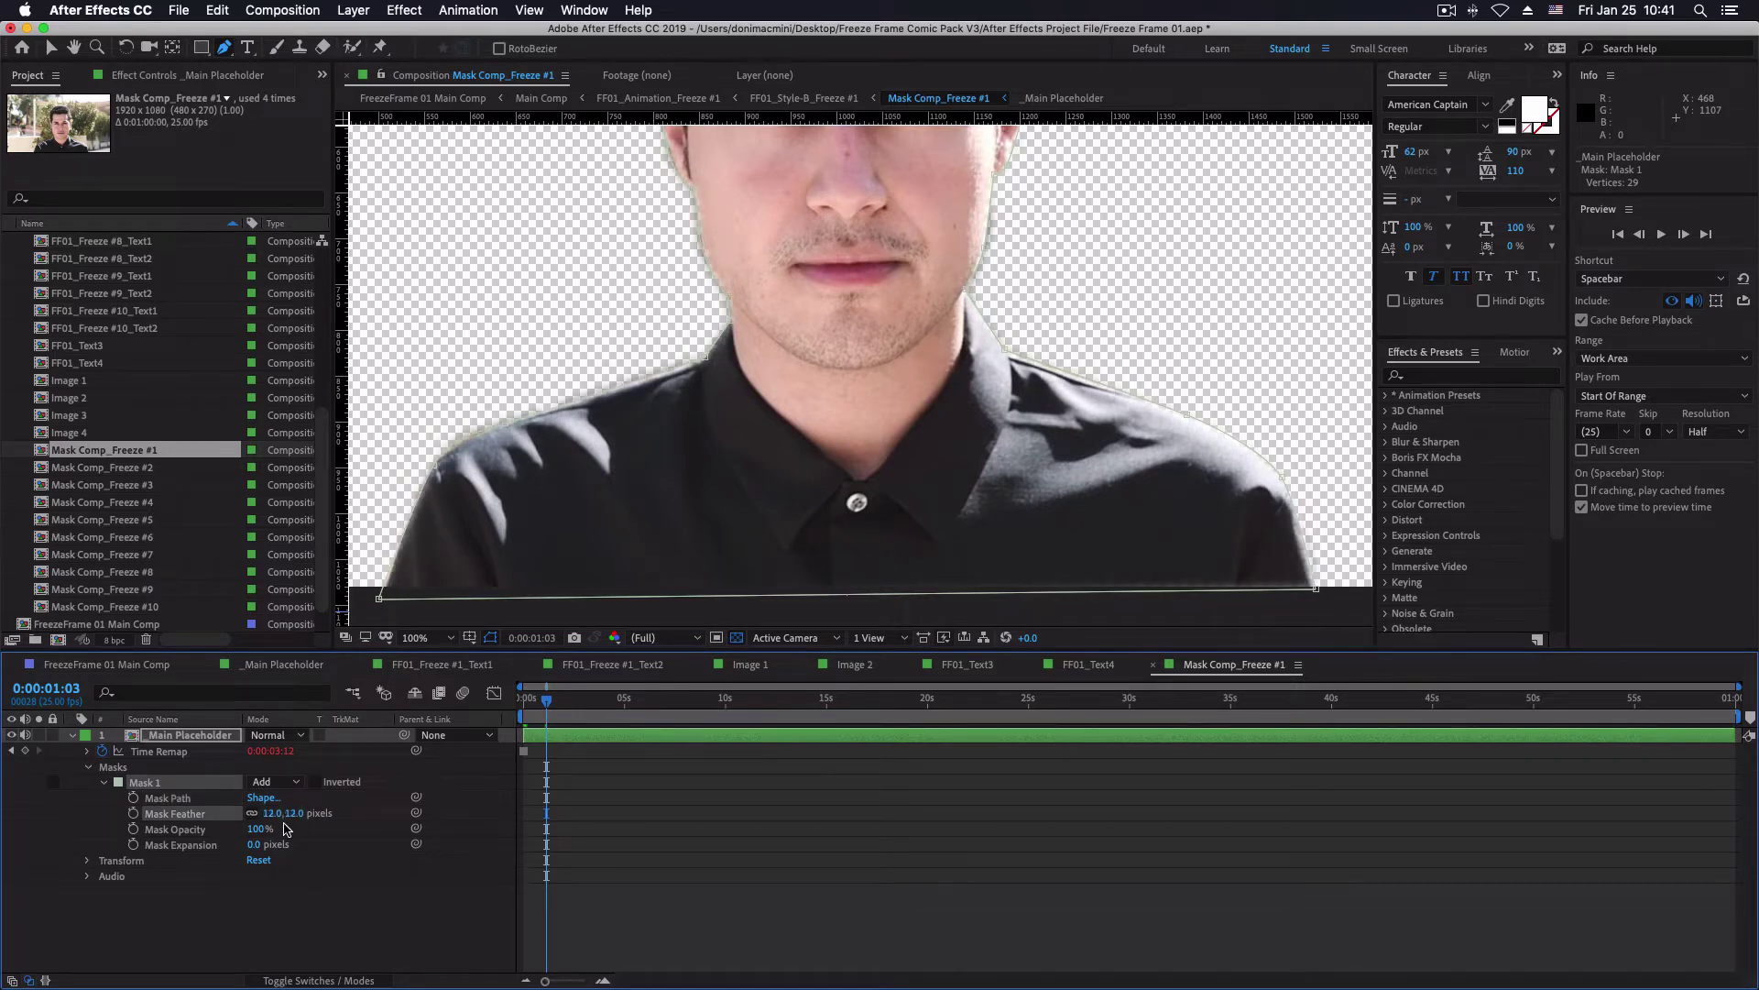
{"action": "type", "text": "5"}
{"action": "key", "text": "Return"}
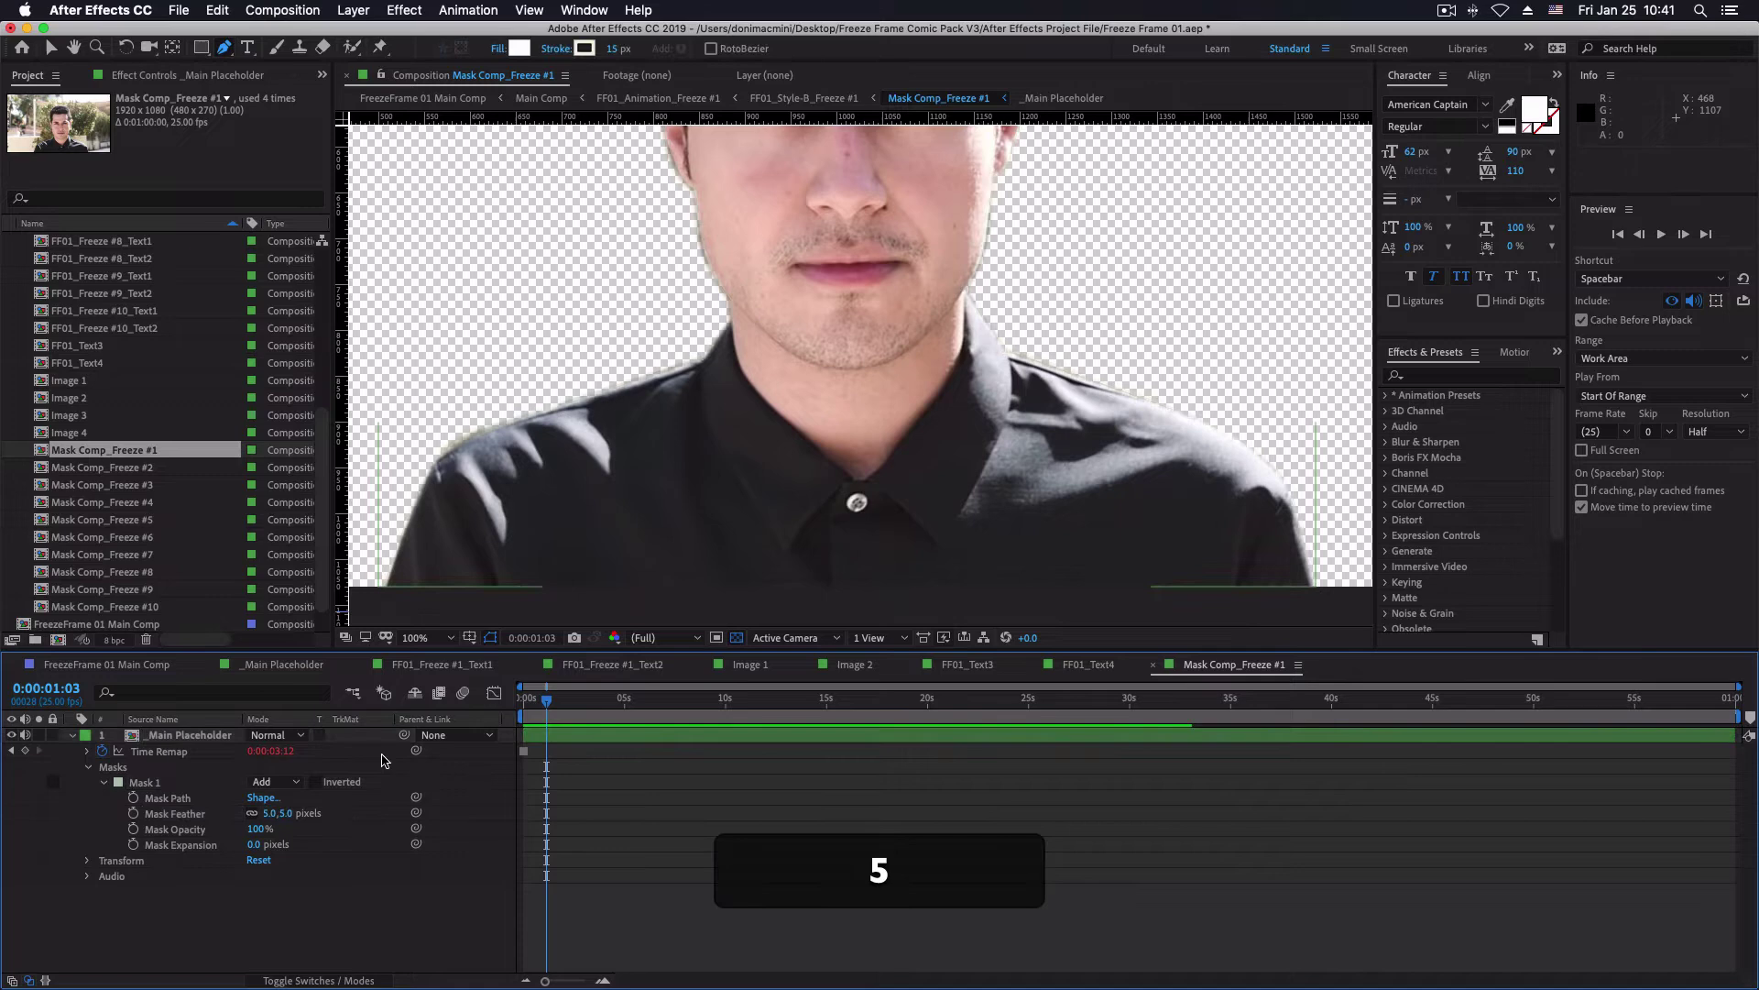
{"action": "left_click", "coordinate": [414, 100]}
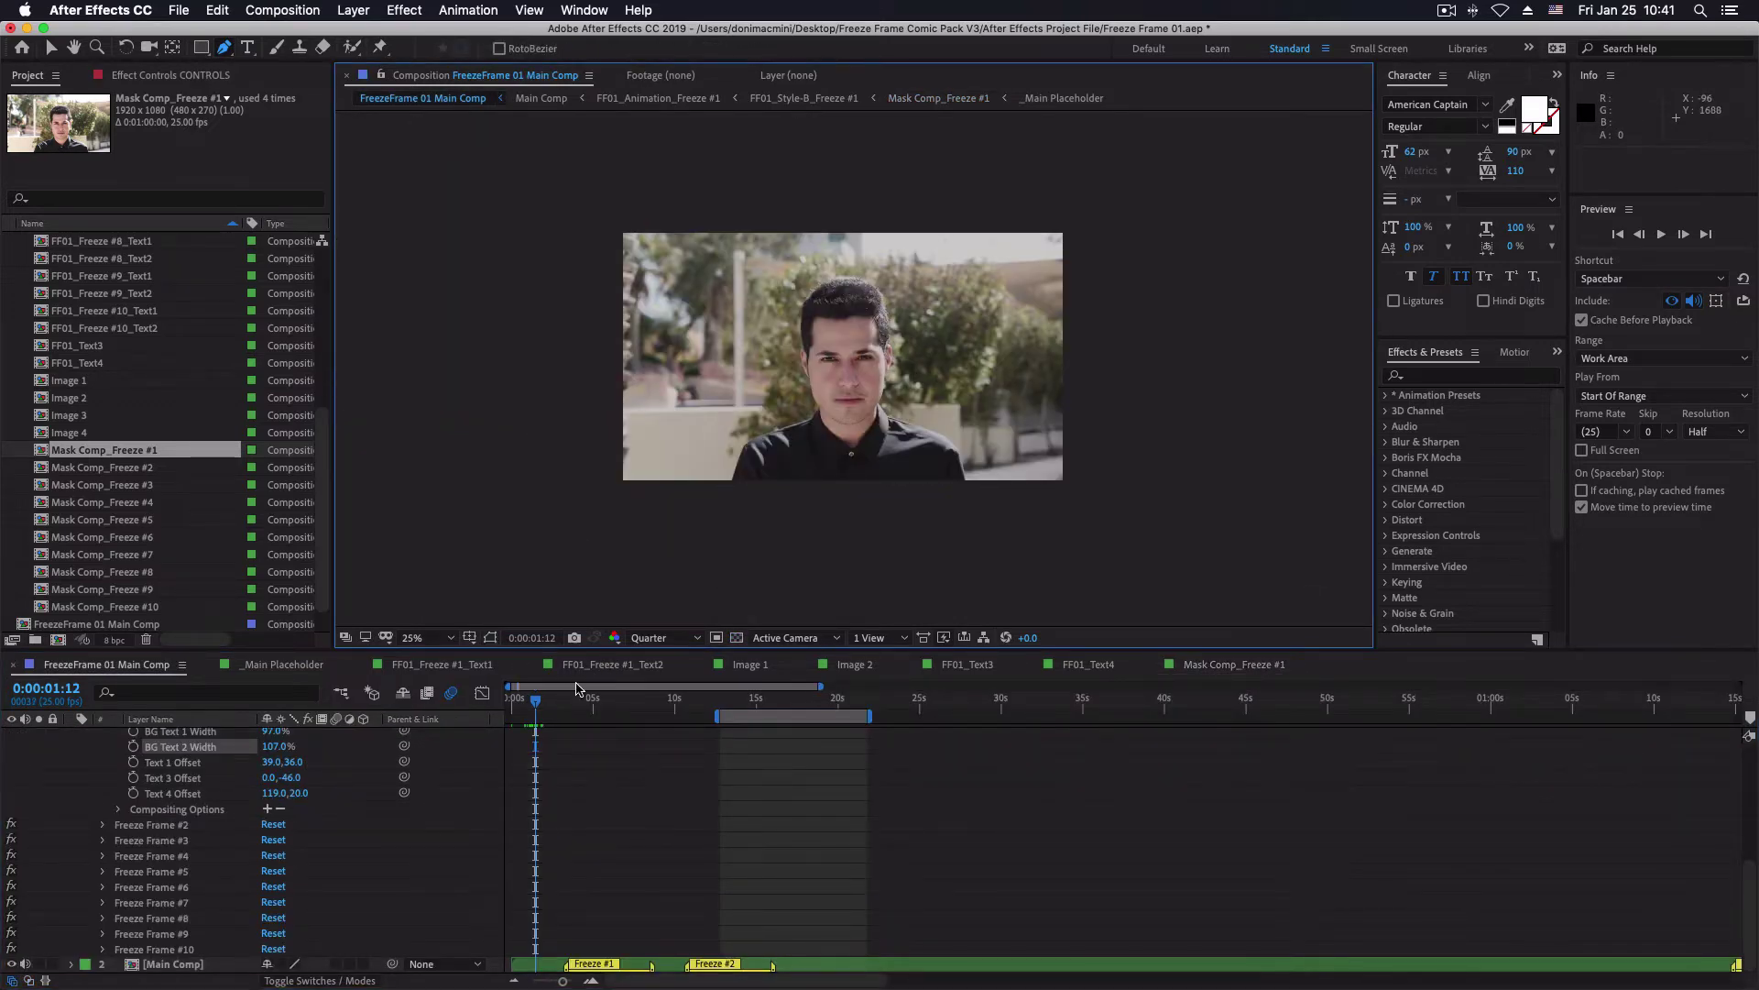
Try Style A on Freeze Frame #1, switch it back to Style B, and preview the next freeze
{"action": "left_click_drag", "start_coordinate": [536, 701], "coordinate": [596, 710]}
{"action": "scroll", "coordinate": [383, 808], "scroll_direction": "up", "scroll_amount": 3}
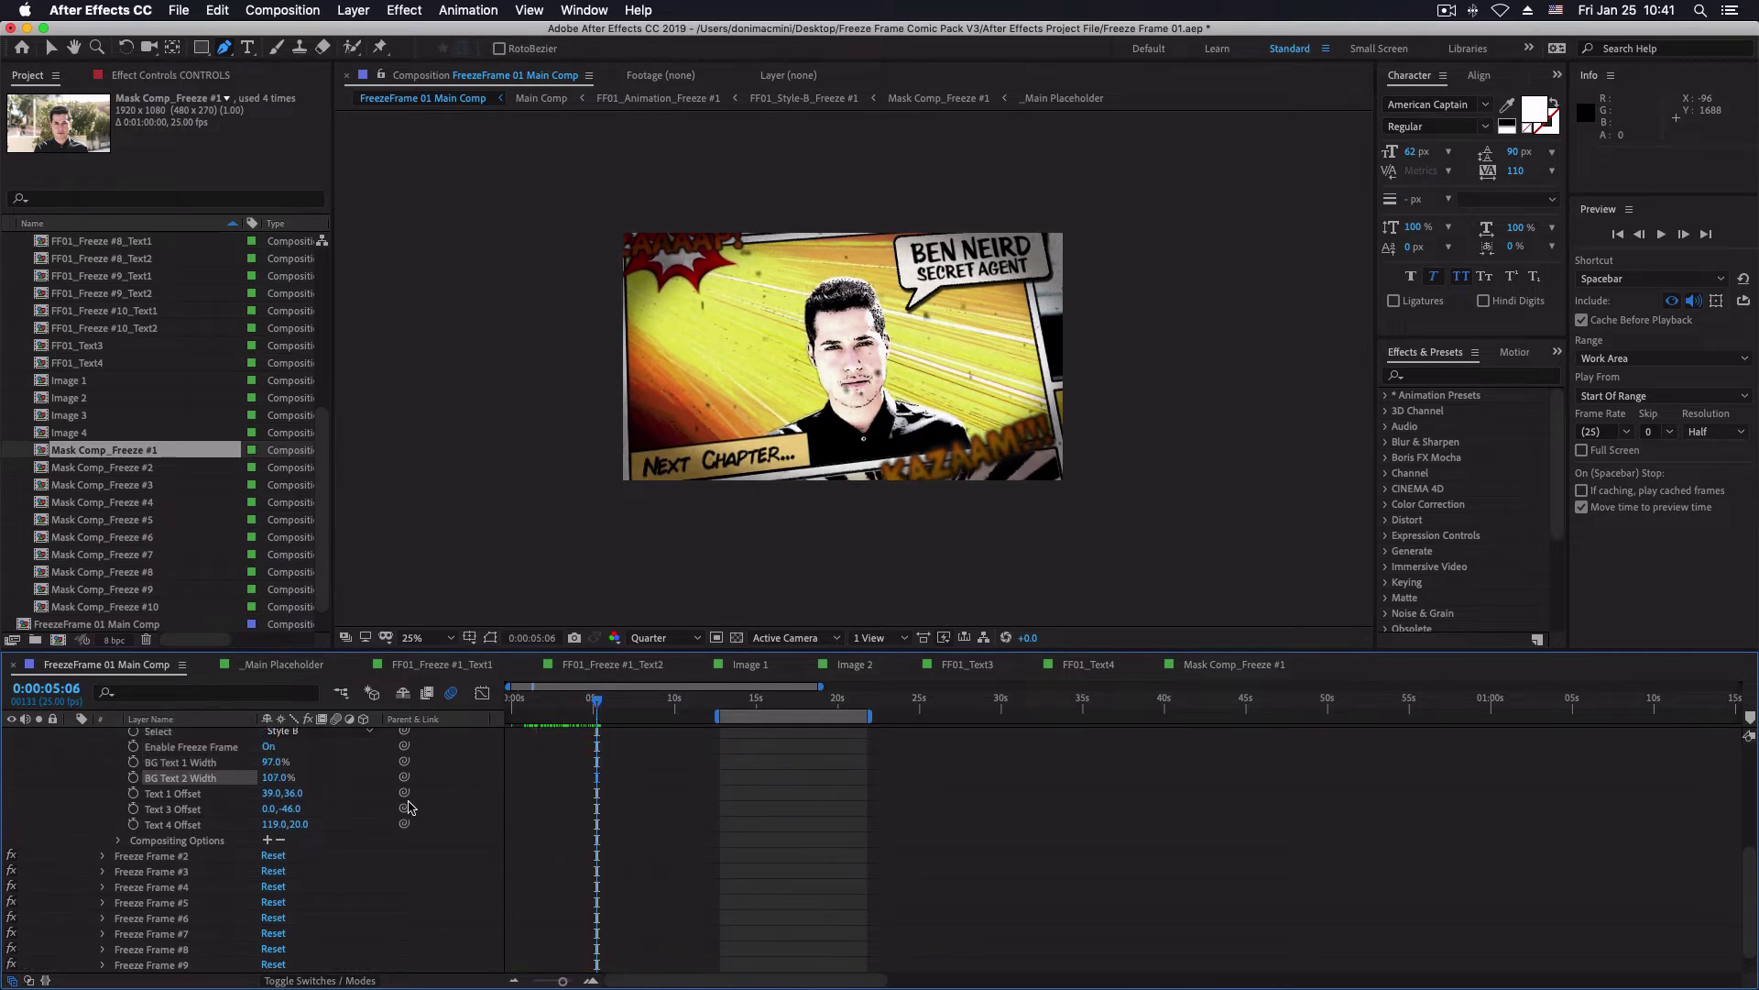
{"action": "left_click", "coordinate": [345, 796]}
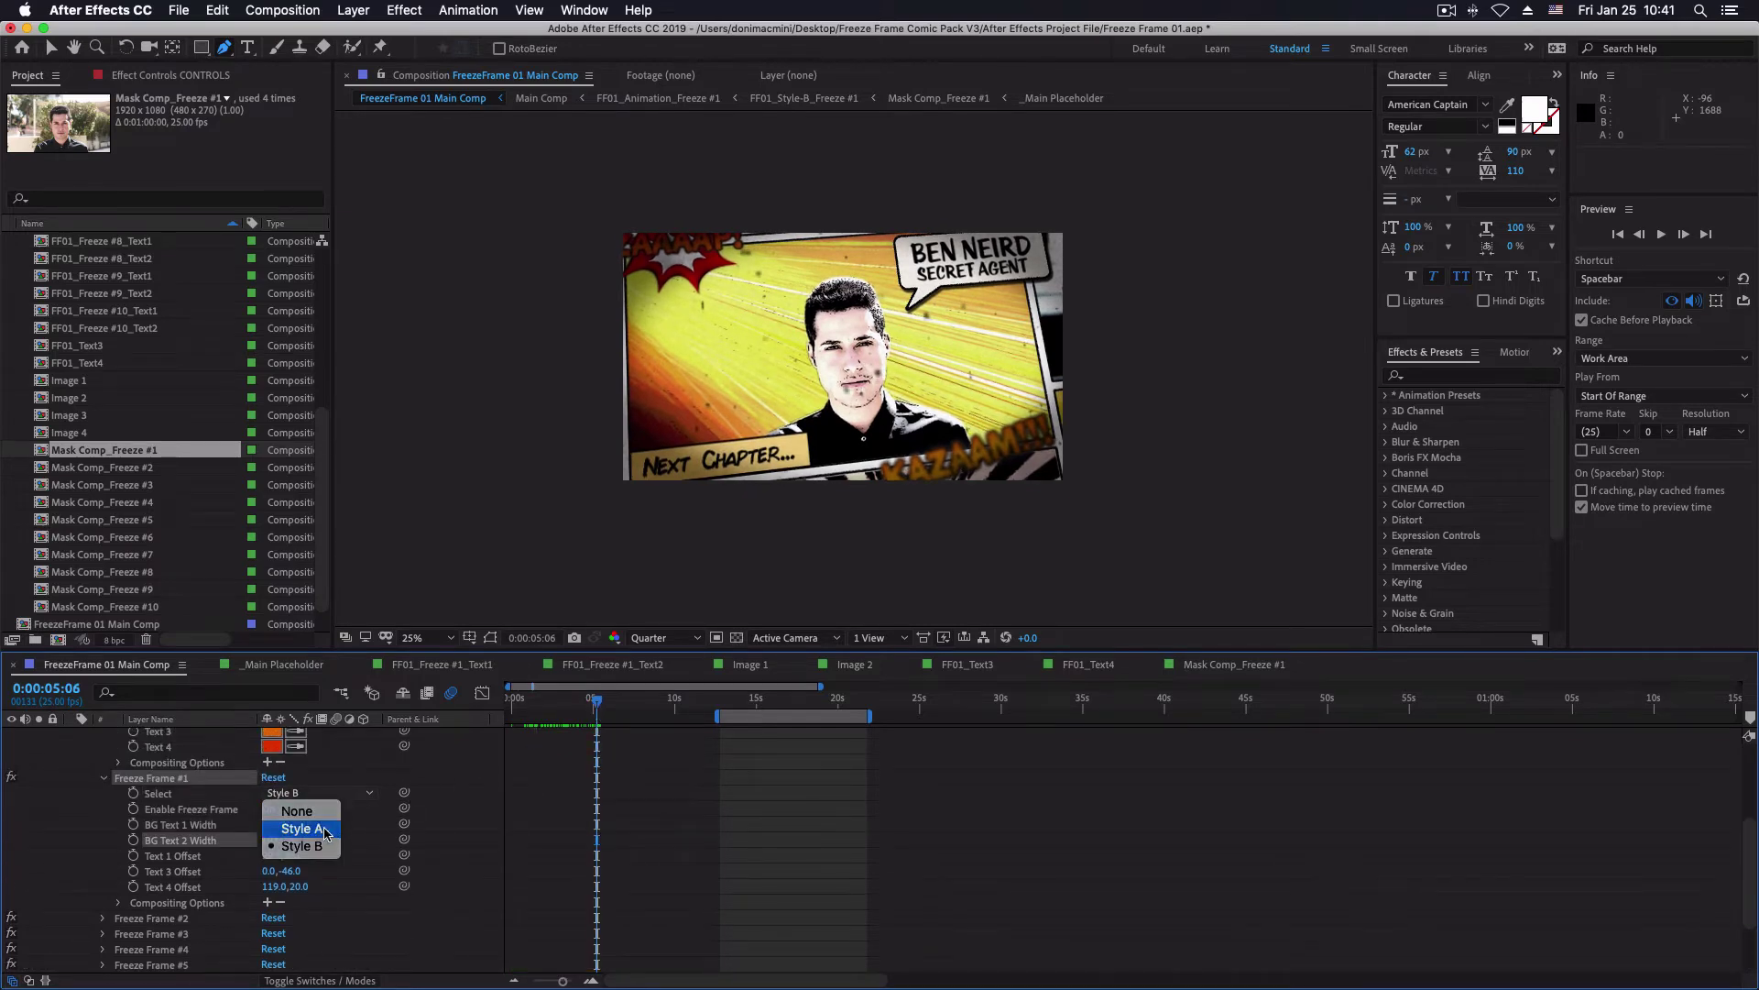
{"action": "left_click", "coordinate": [327, 829]}
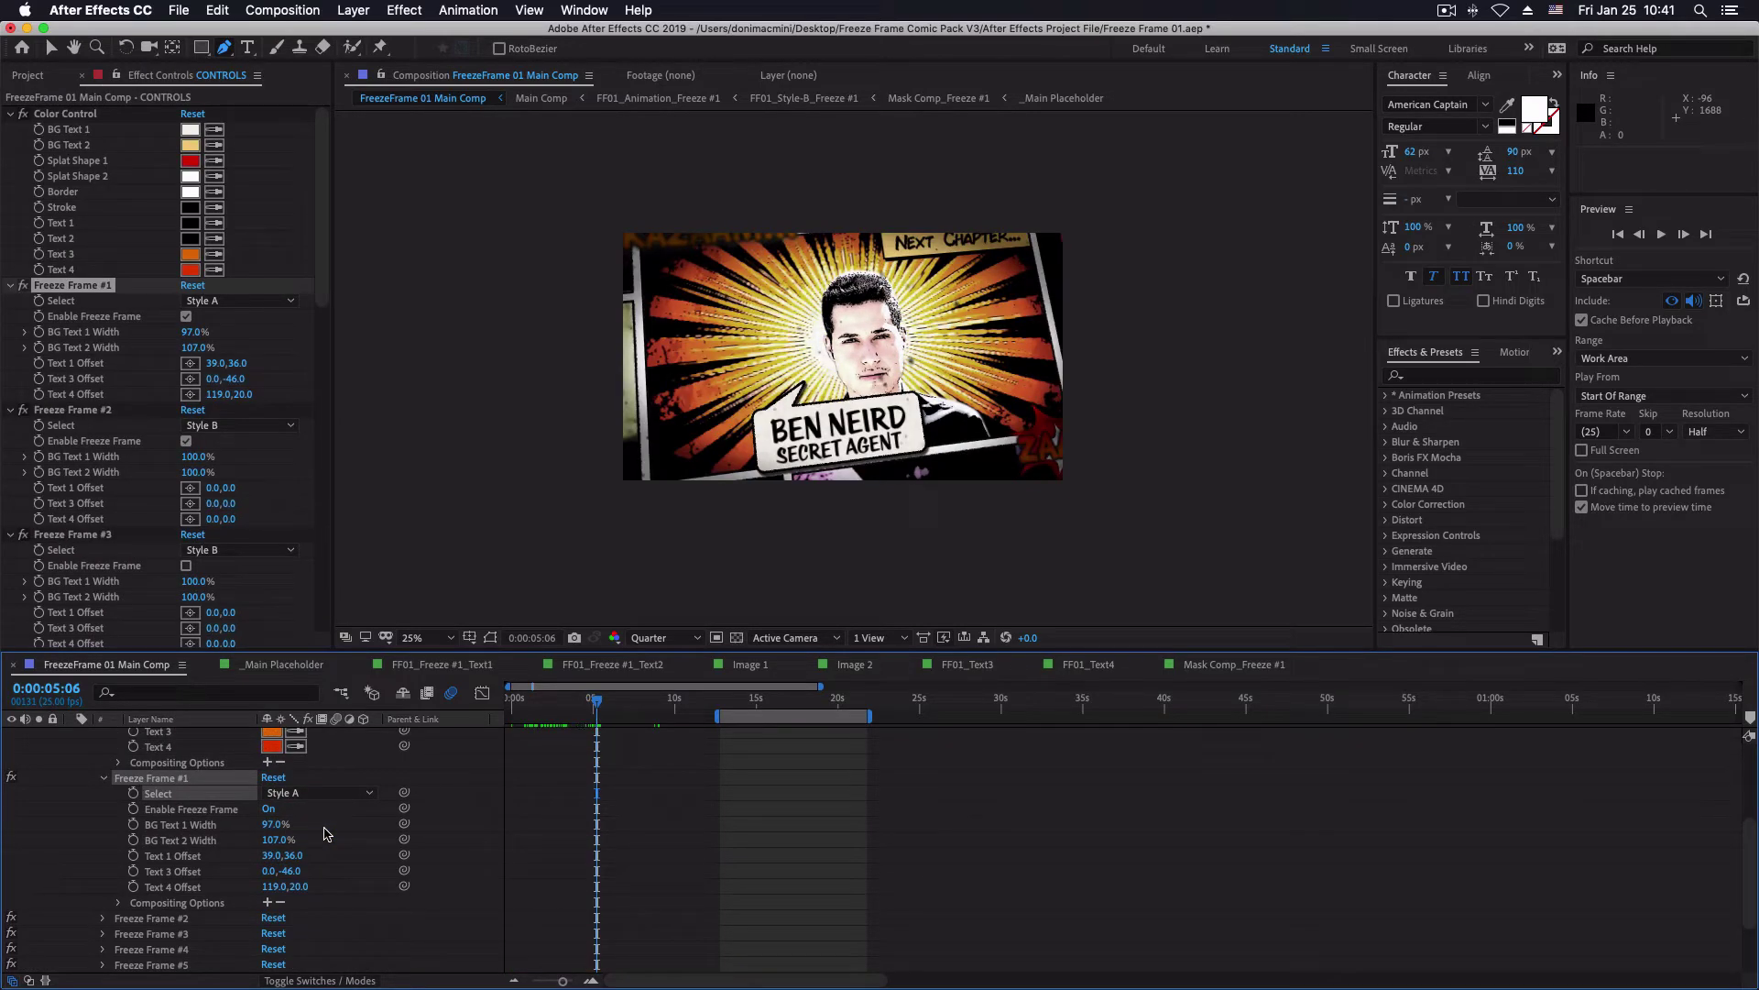
{"action": "left_click", "coordinate": [323, 795]}
{"action": "left_click", "coordinate": [318, 845]}
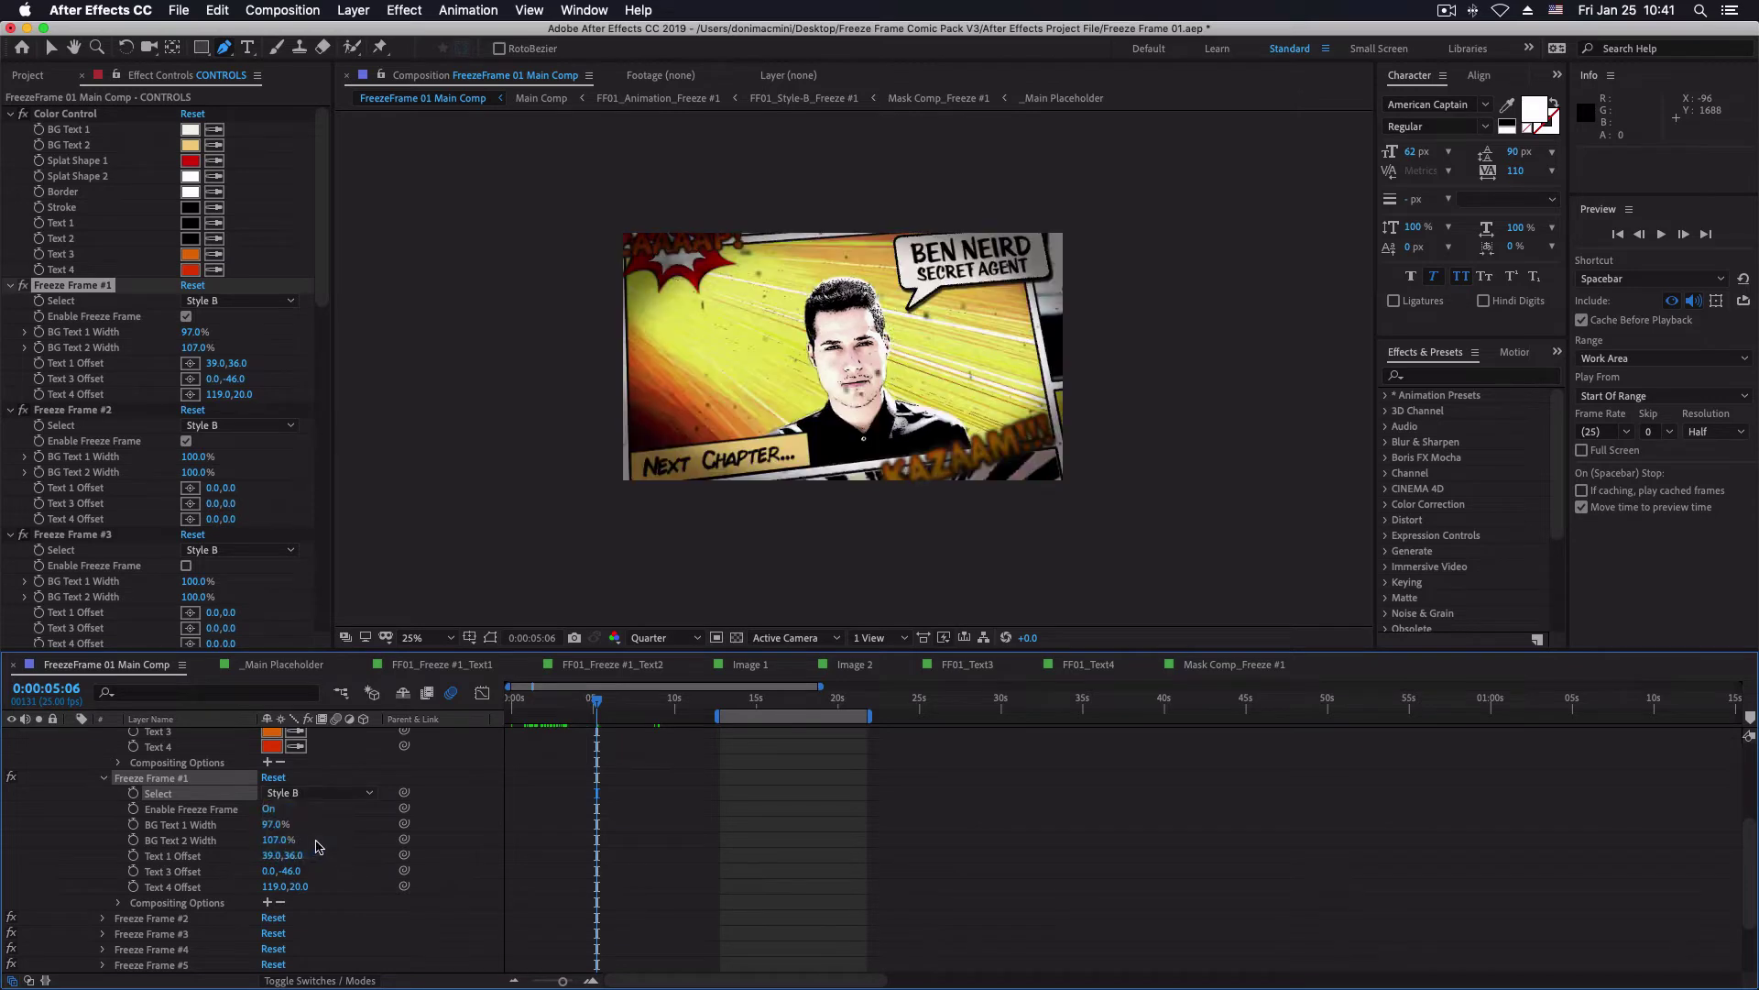
{"action": "scroll", "coordinate": [585, 830], "scroll_direction": "down", "scroll_amount": 3}
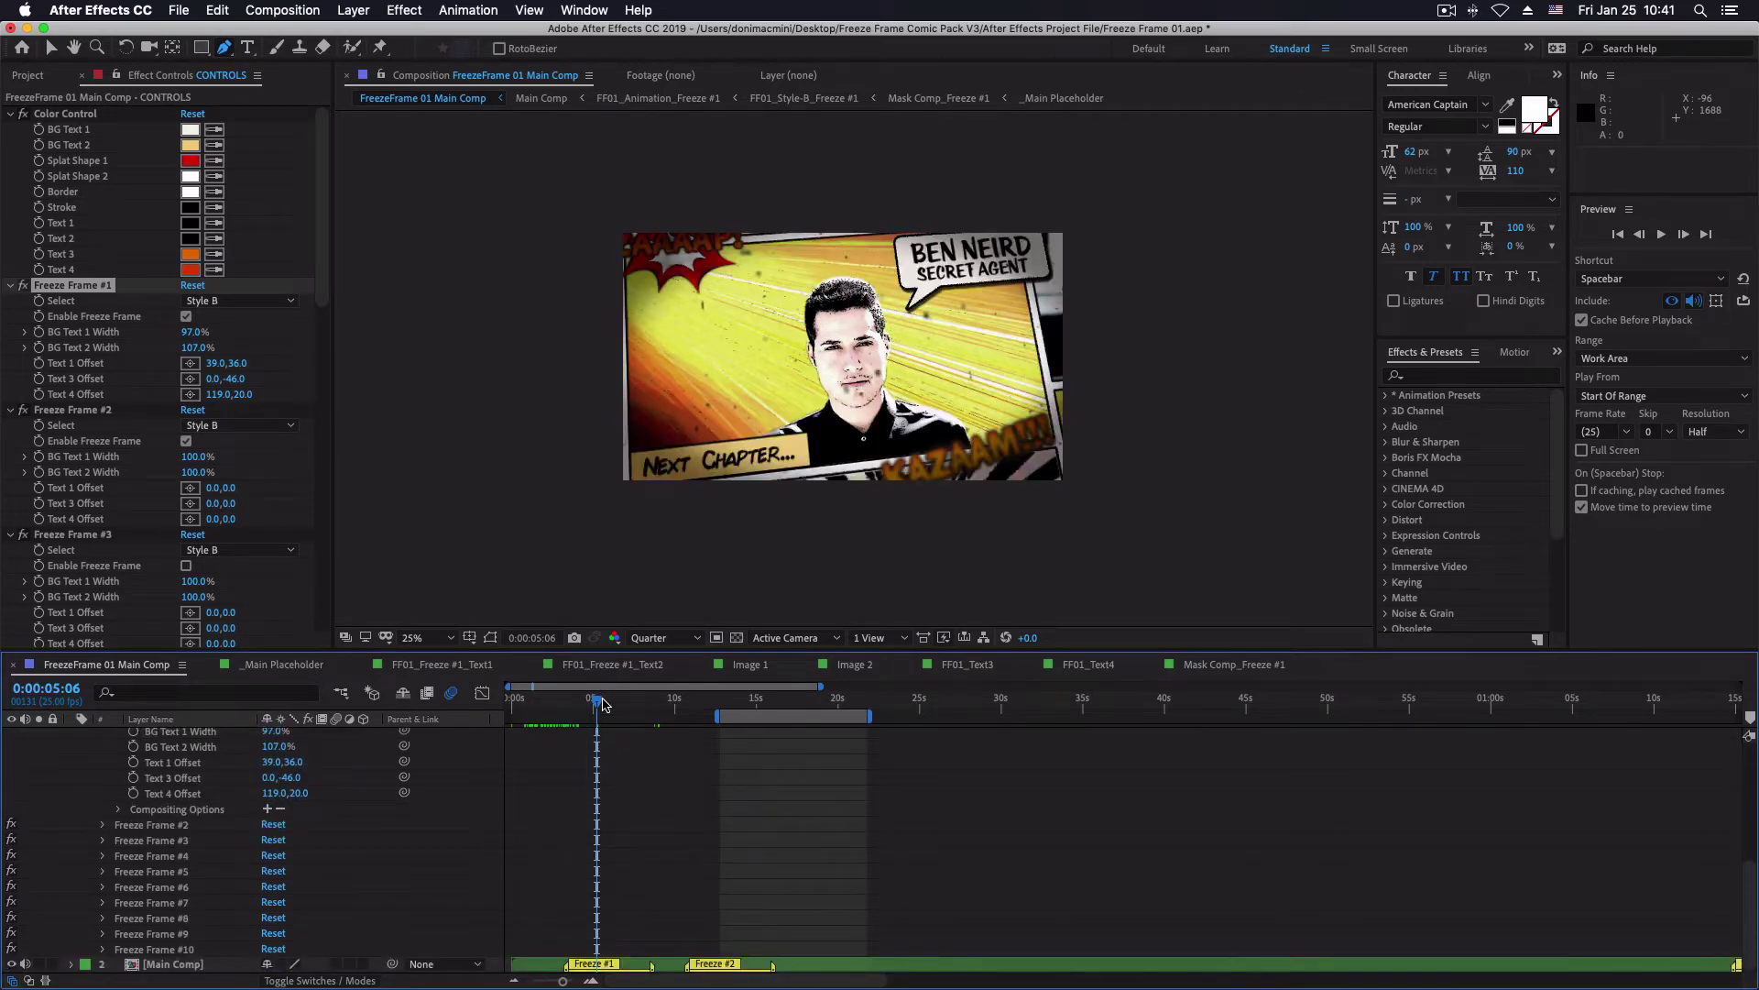
{"action": "left_click_drag", "start_coordinate": [602, 703], "coordinate": [745, 708]}
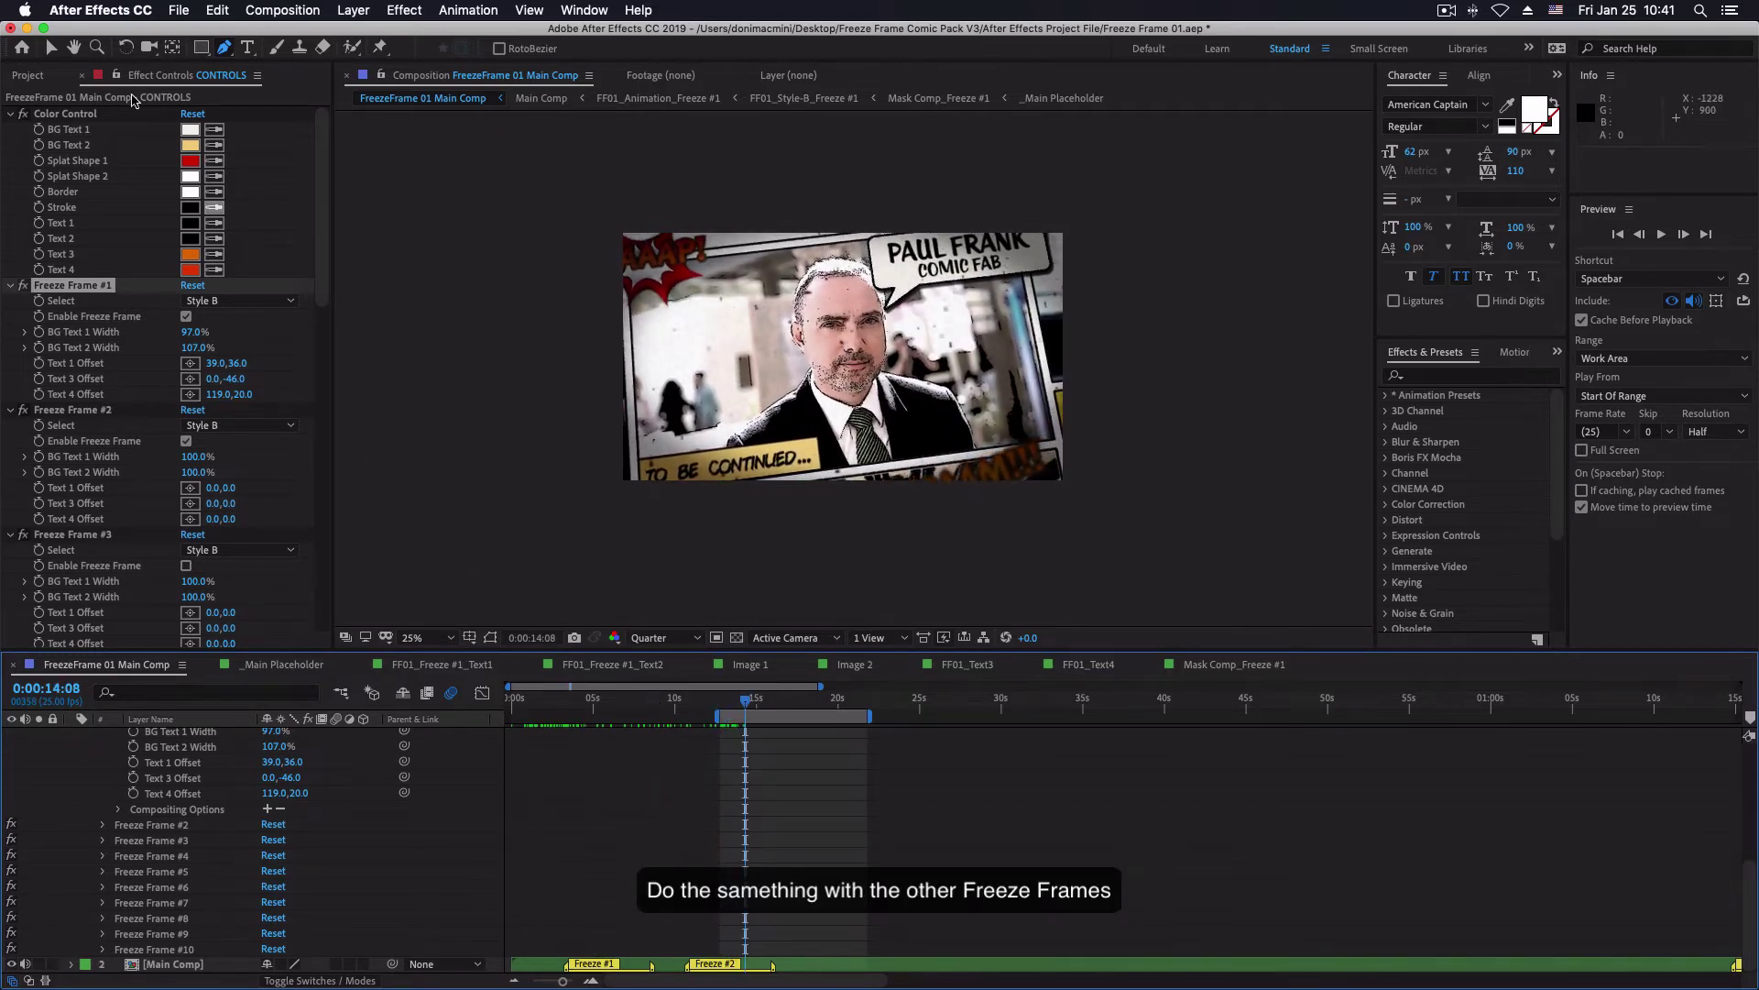
Zoom out the timeline and snap the Freeze #3 marker to the playhead at 0:00:17:23
{"action": "left_click", "coordinate": [29, 76]}
{"action": "scroll", "coordinate": [156, 463], "scroll_direction": "down", "scroll_amount": 1}
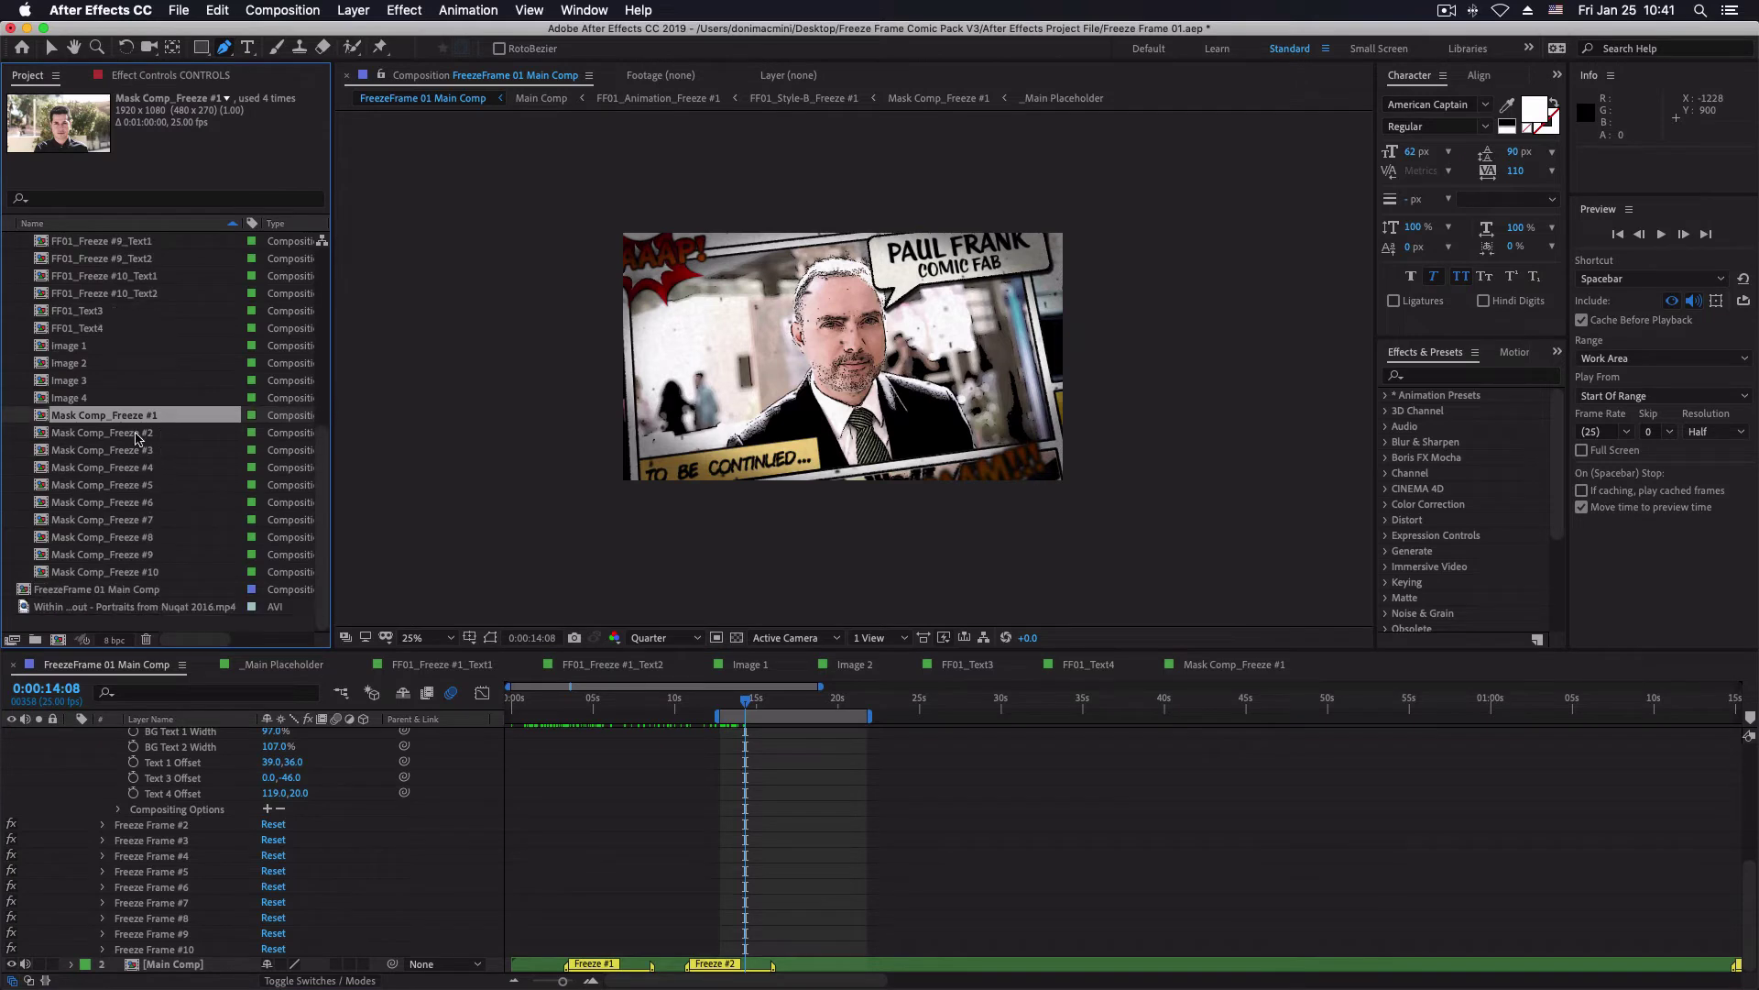
{"action": "scroll", "coordinate": [147, 458], "scroll_direction": "up", "scroll_amount": 6}
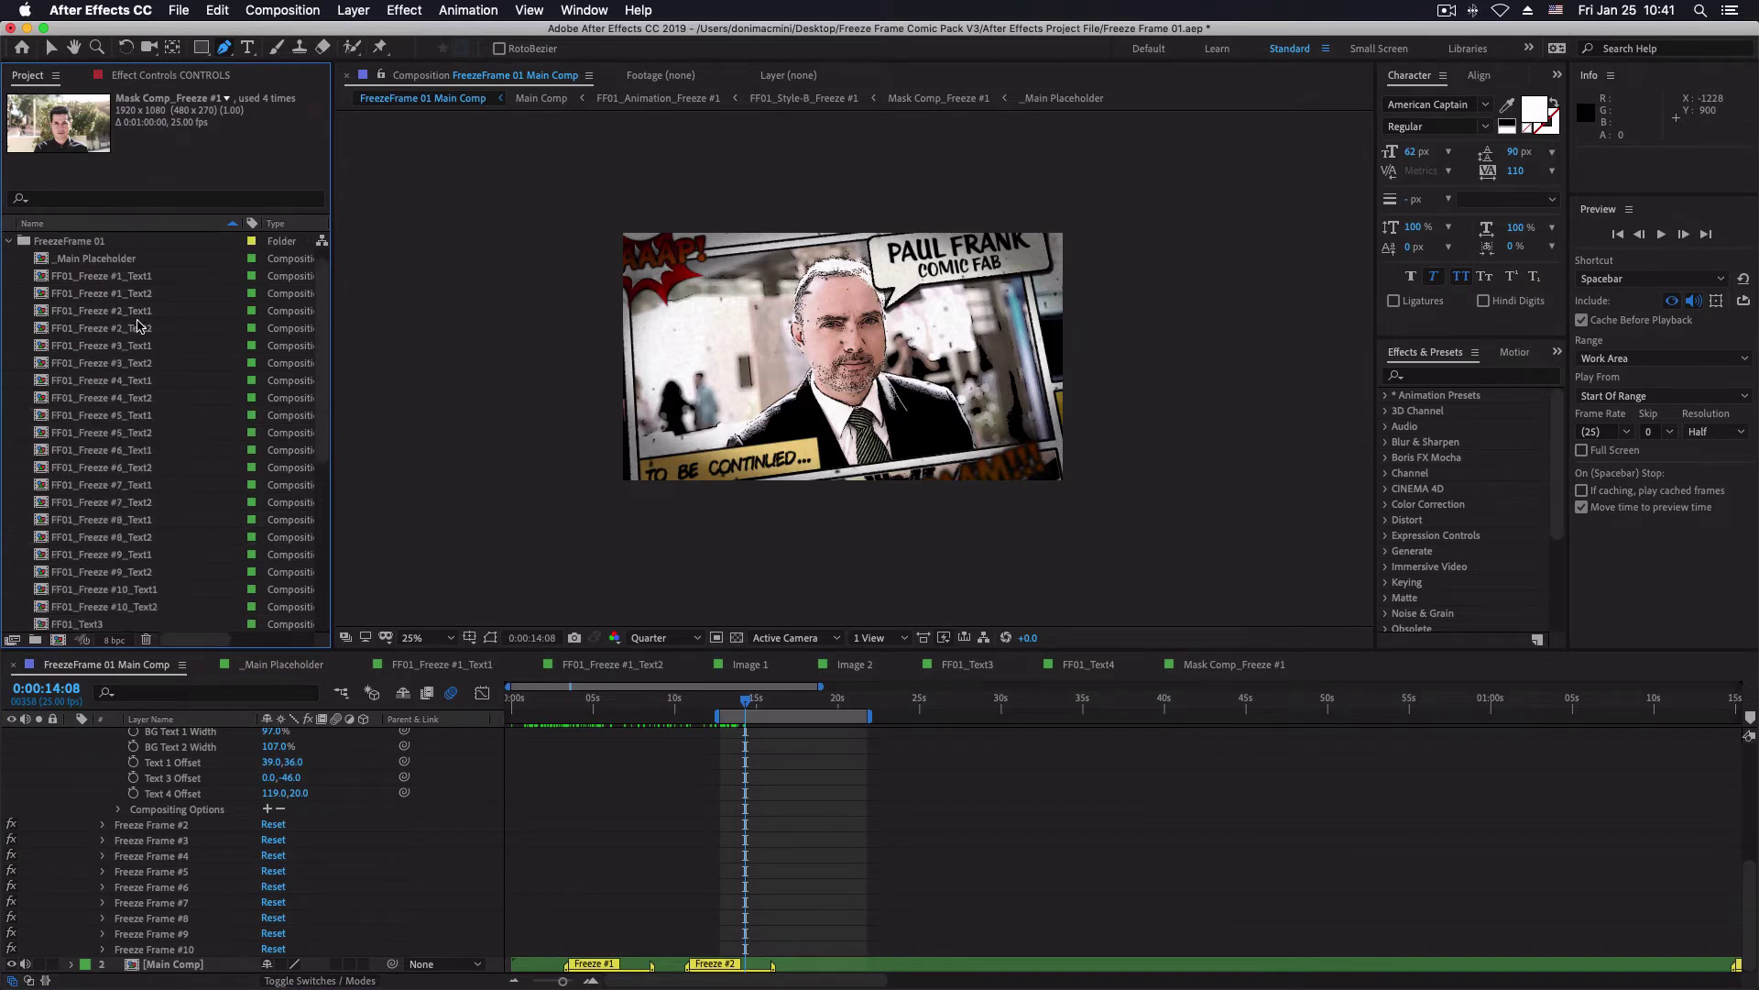
{"action": "left_click_drag", "start_coordinate": [767, 706], "coordinate": [803, 706]}
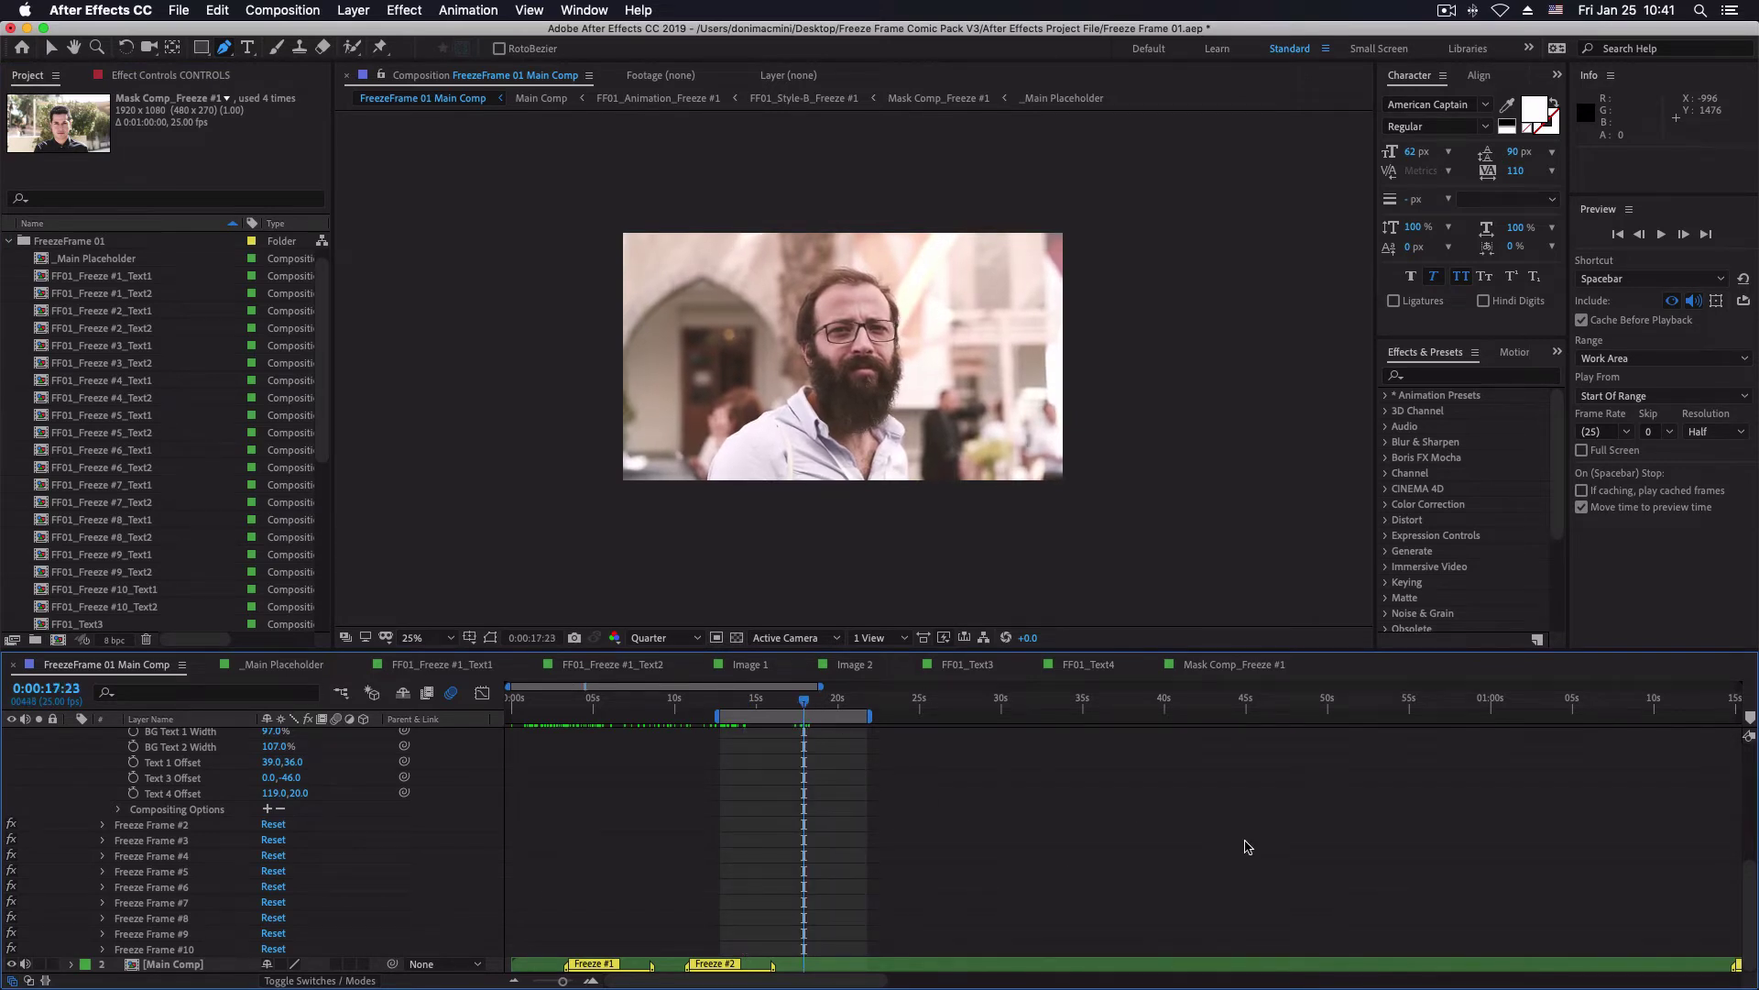
{"action": "key", "text": "minus"}
{"action": "left_click_drag", "start_coordinate": [1224, 964], "coordinate": [679, 962]}
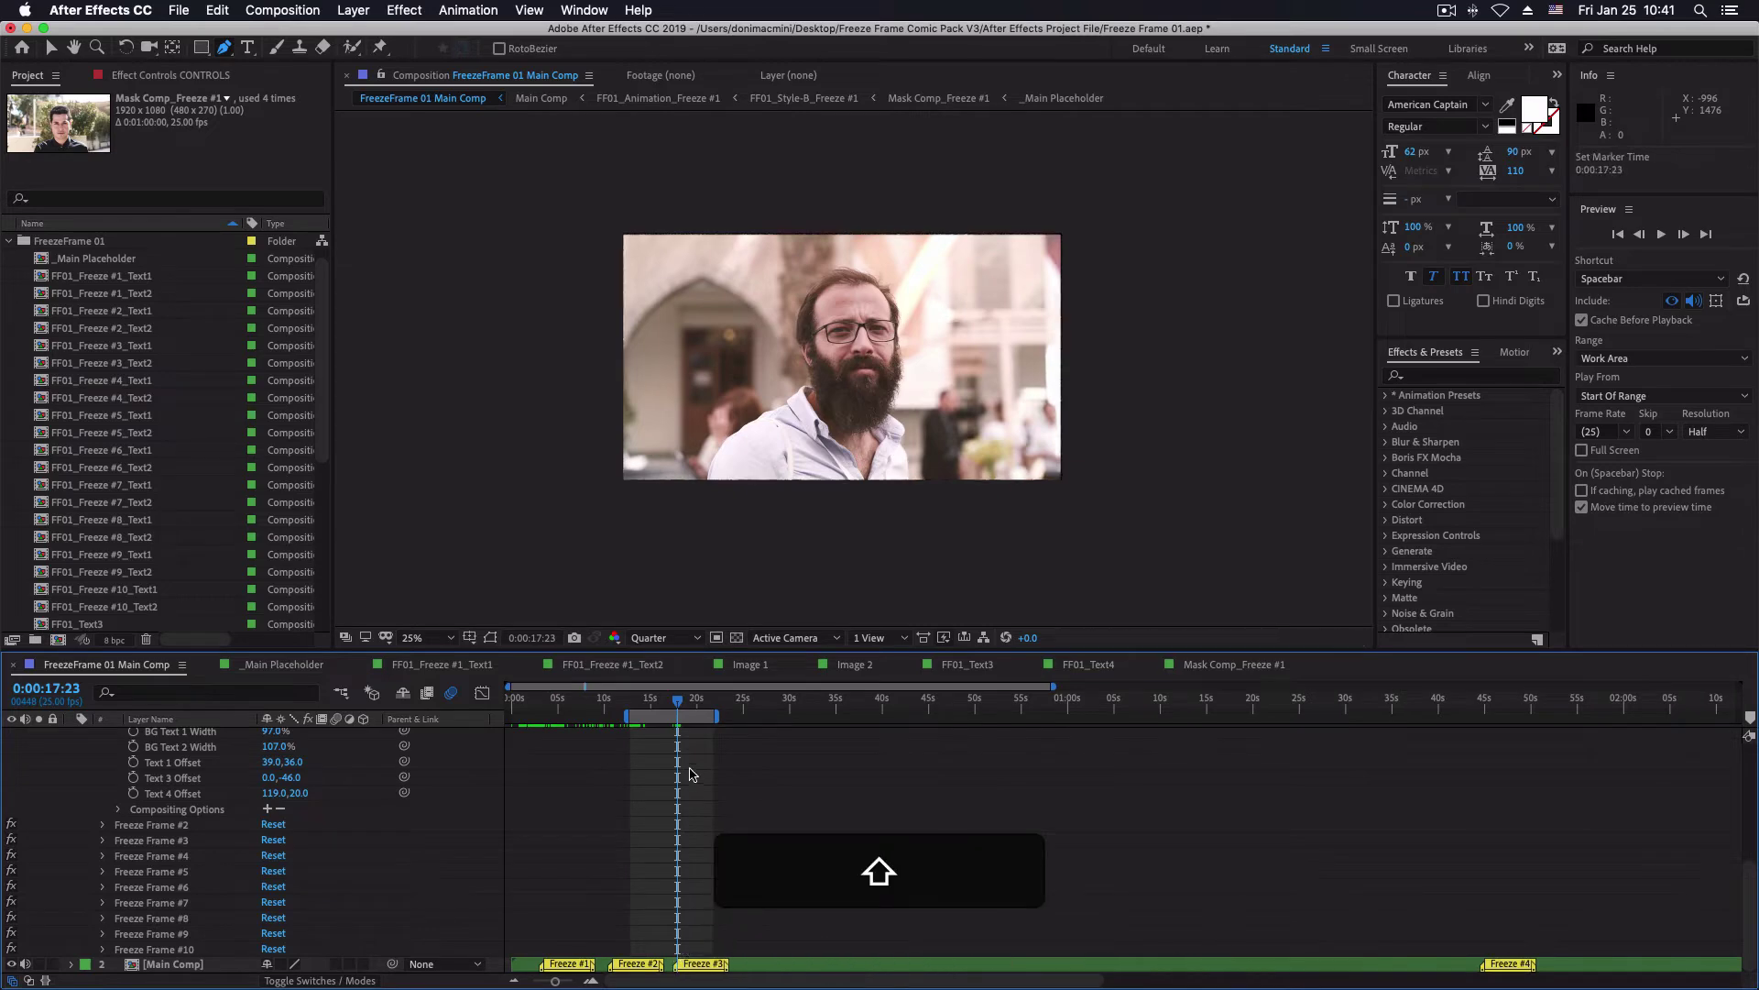
{"action": "left_click_drag", "start_coordinate": [680, 708], "coordinate": [702, 702]}
Turn on Enable Freeze Frame for Freeze Frame #3 and scrub to check the bearded man's frame
{"action": "left_click", "coordinate": [103, 825]}
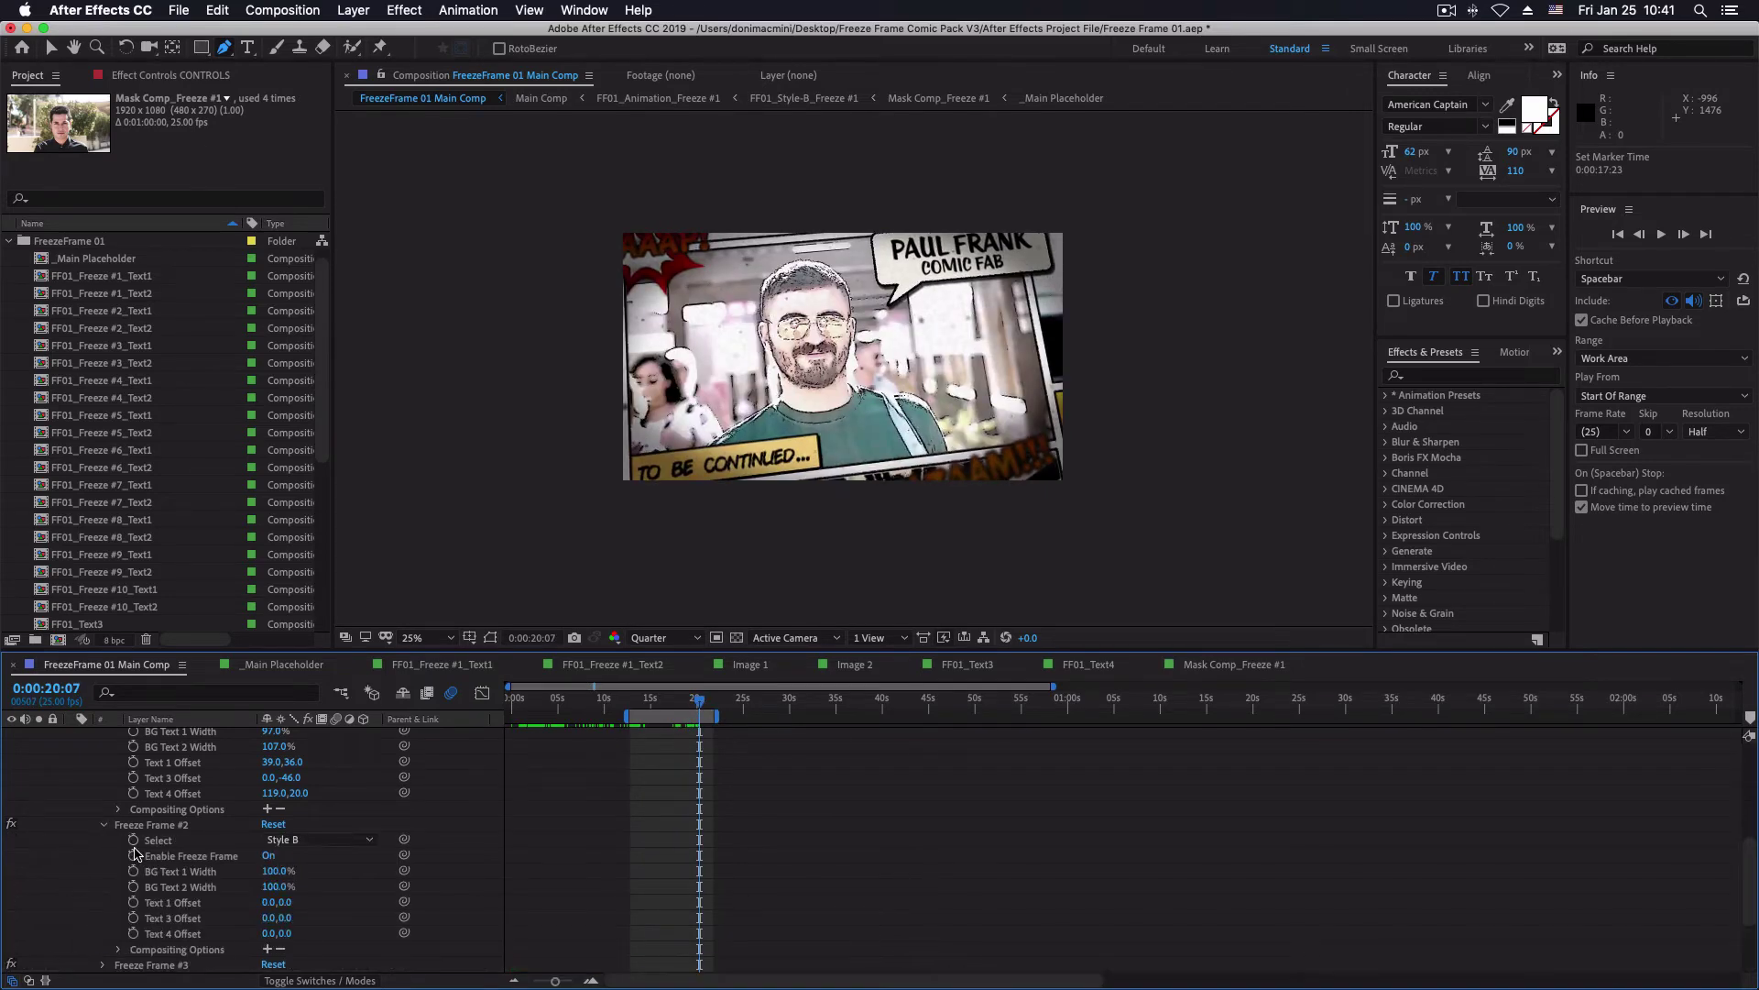
{"action": "scroll", "coordinate": [137, 871], "scroll_direction": "down", "scroll_amount": 3}
{"action": "left_click", "coordinate": [103, 887]}
{"action": "scroll", "coordinate": [104, 897], "scroll_direction": "down", "scroll_amount": 2}
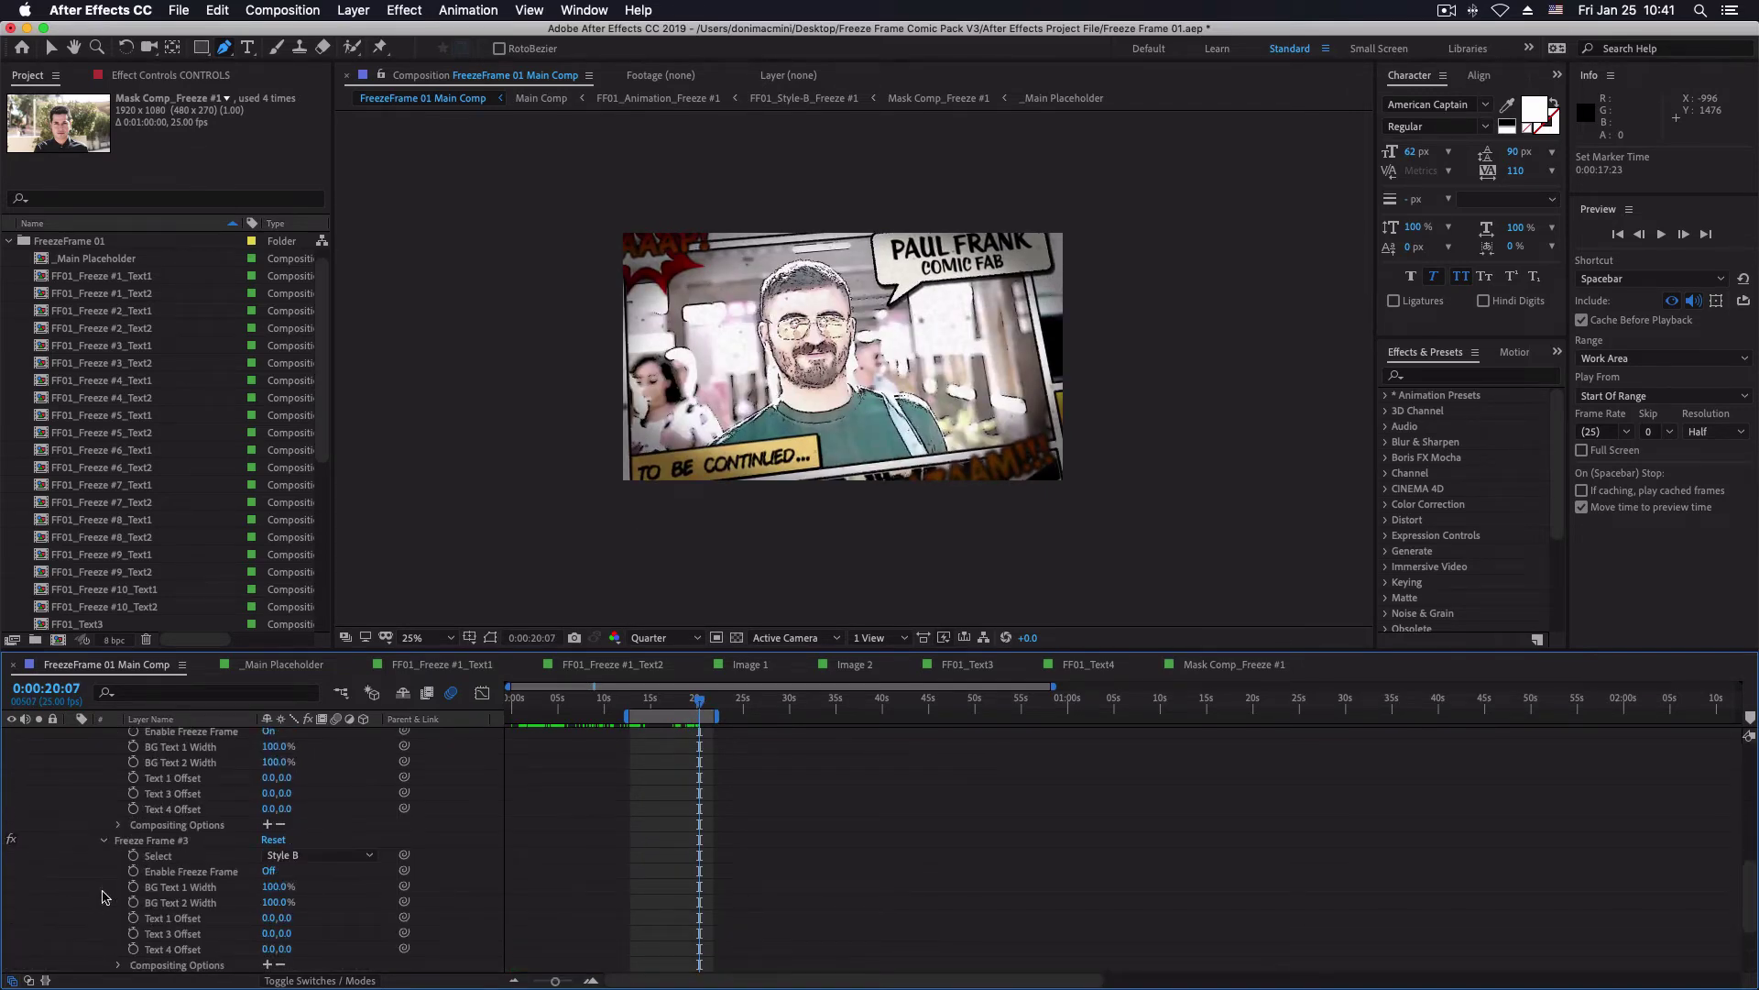
{"action": "left_click", "coordinate": [270, 872]}
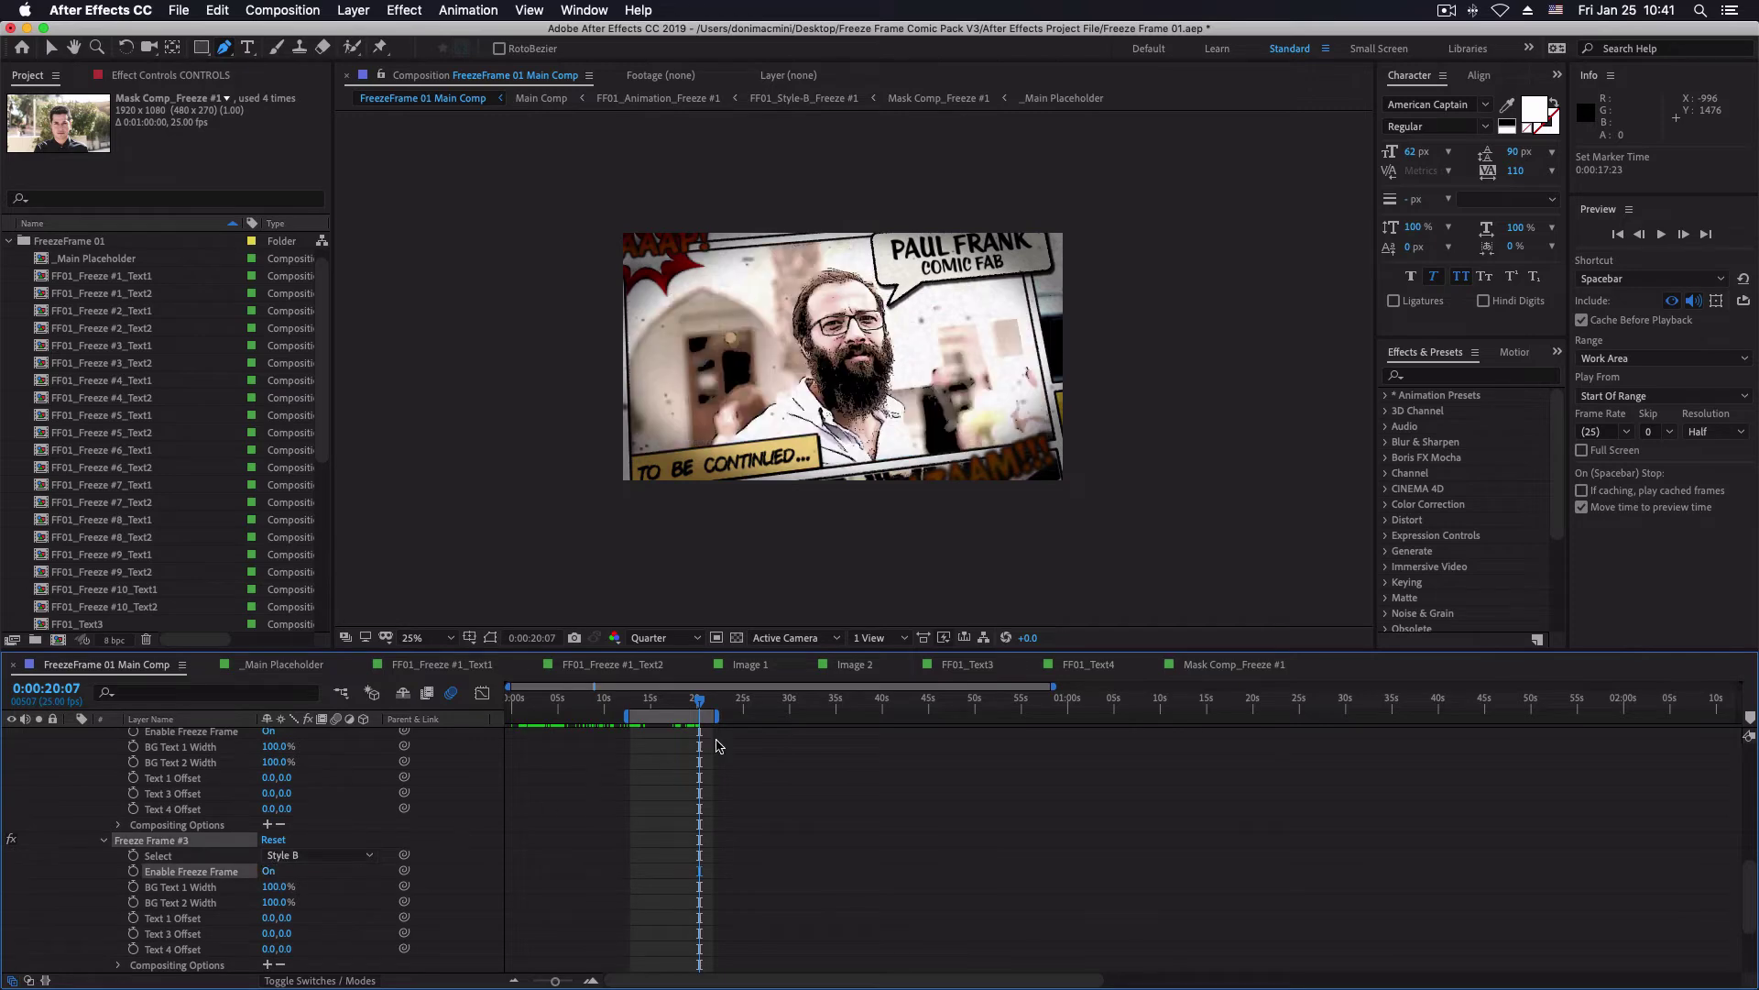
{"action": "mouse_move", "coordinate": [677, 703]}
{"action": "left_mouse_down"}
{"action": "mouse_move", "coordinate": [653, 700]}
{"action": "mouse_move", "coordinate": [708, 700]}
{"action": "left_mouse_up"}
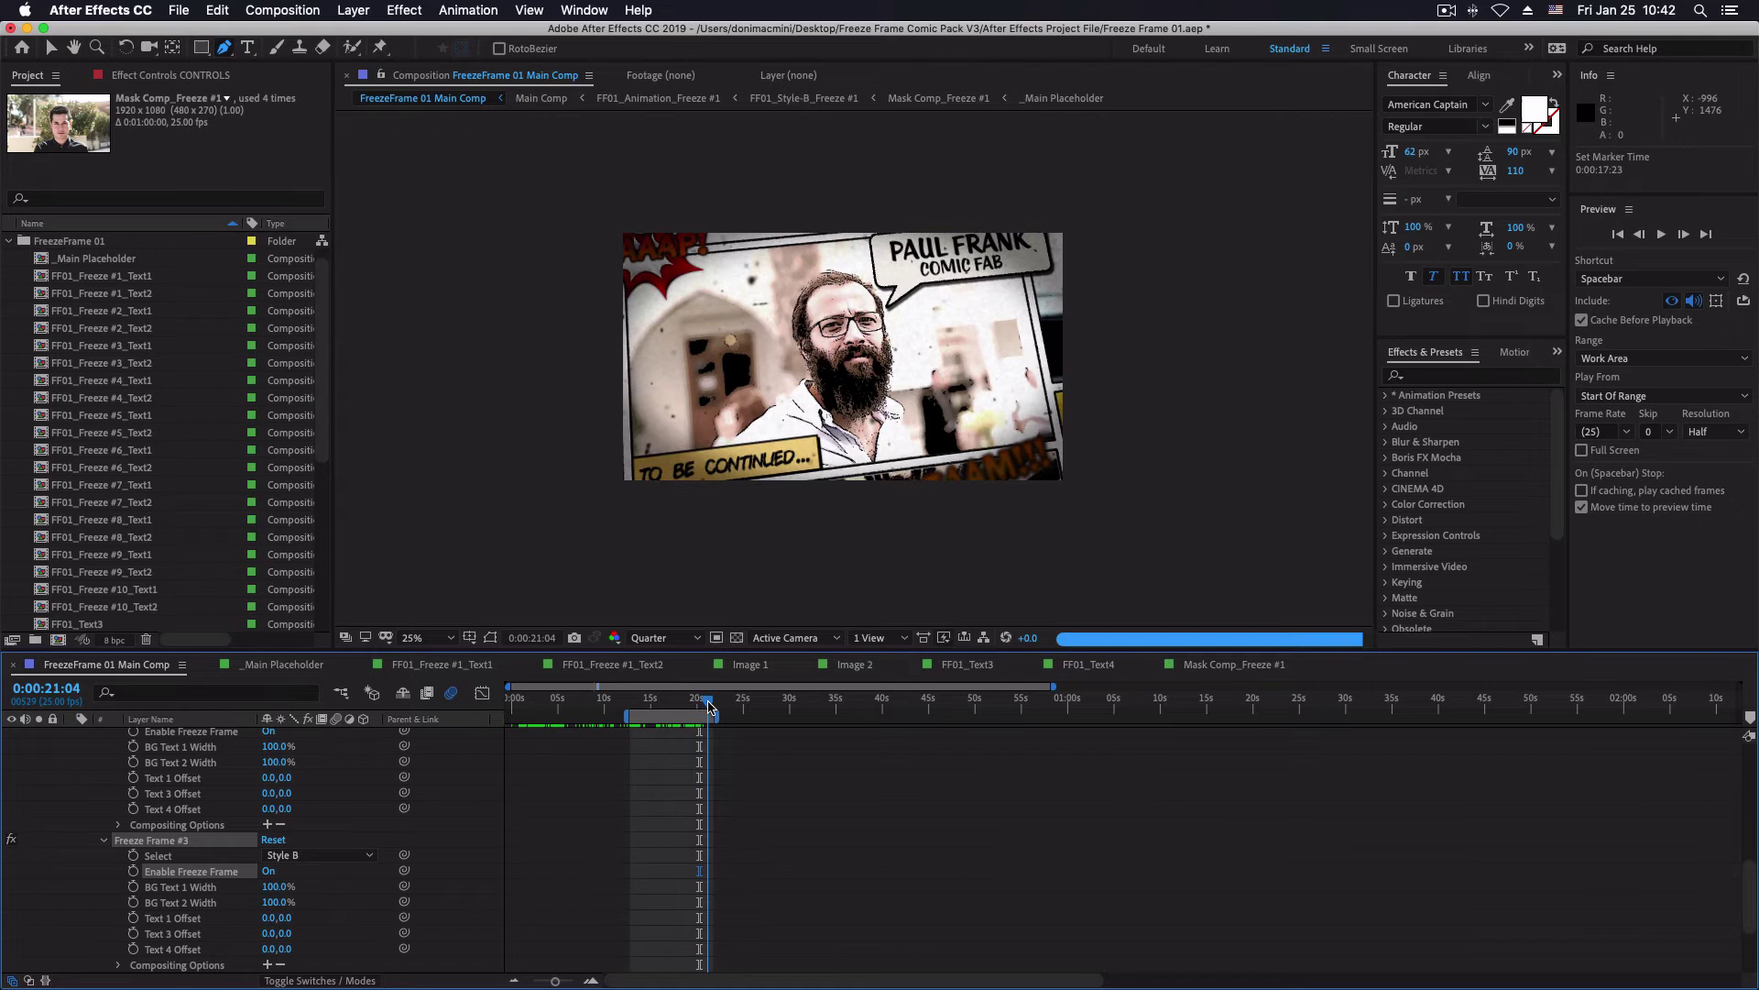
{"action": "scroll", "coordinate": [760, 832], "scroll_direction": "down", "scroll_amount": 3}
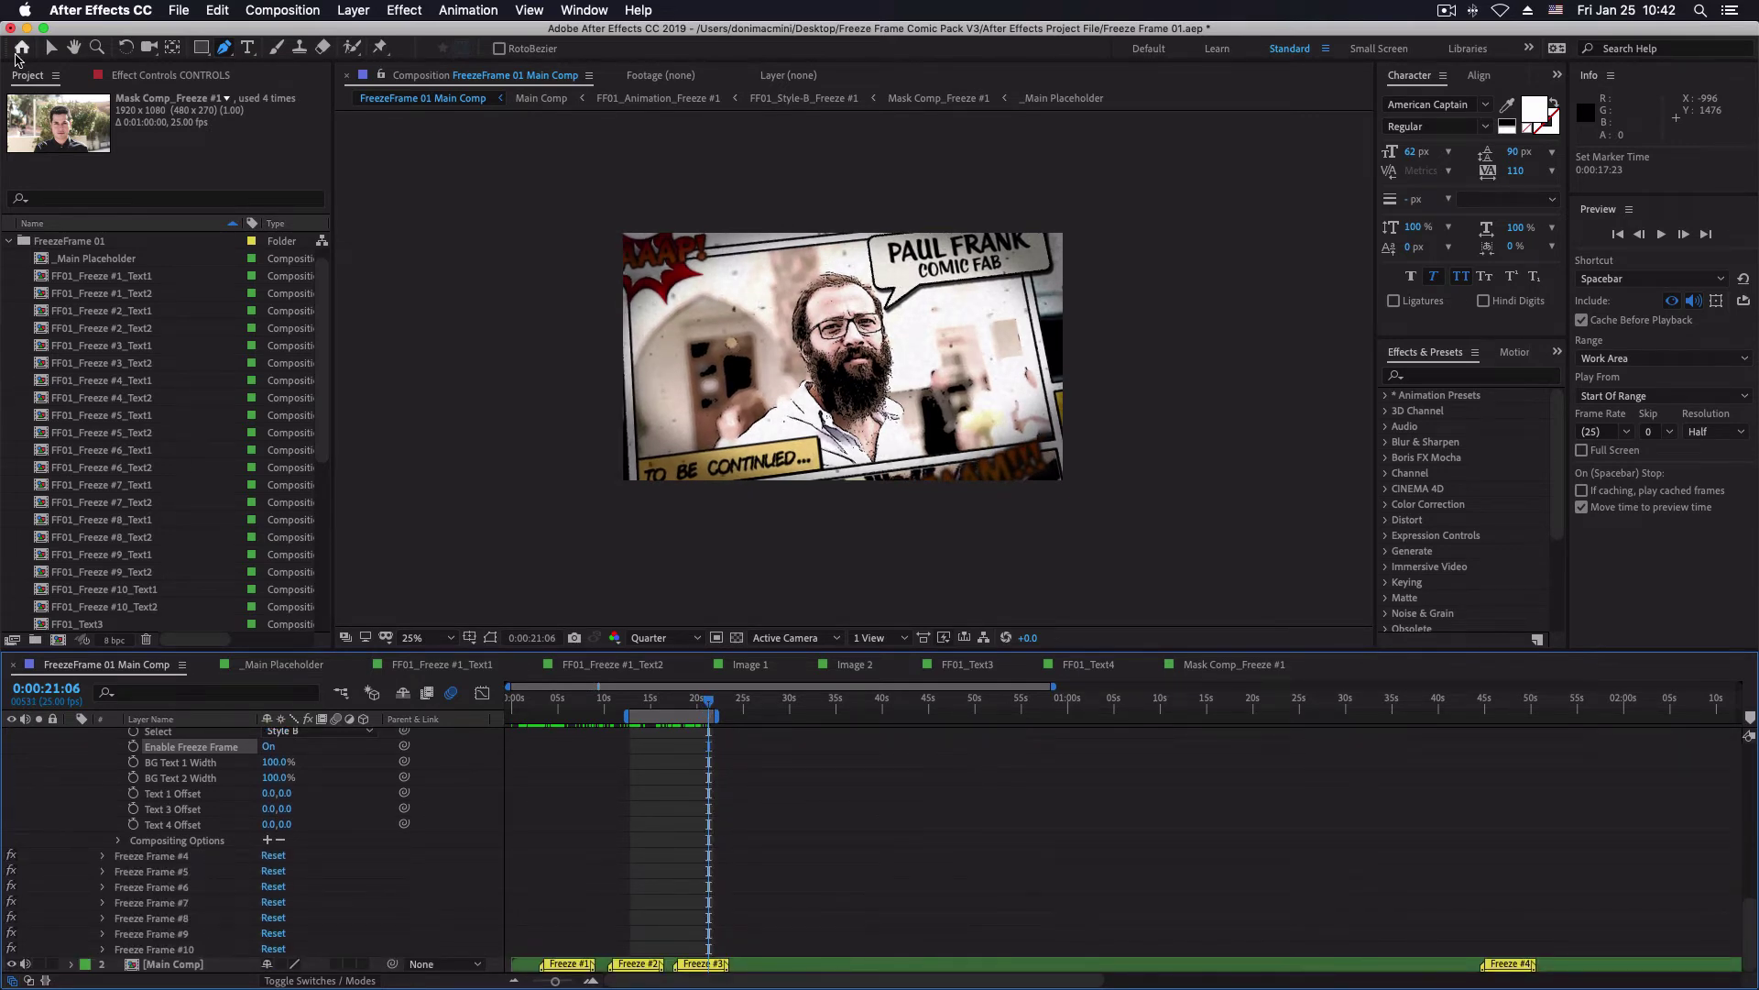
{"action": "scroll", "coordinate": [73, 440], "scroll_direction": "down", "scroll_amount": 6}
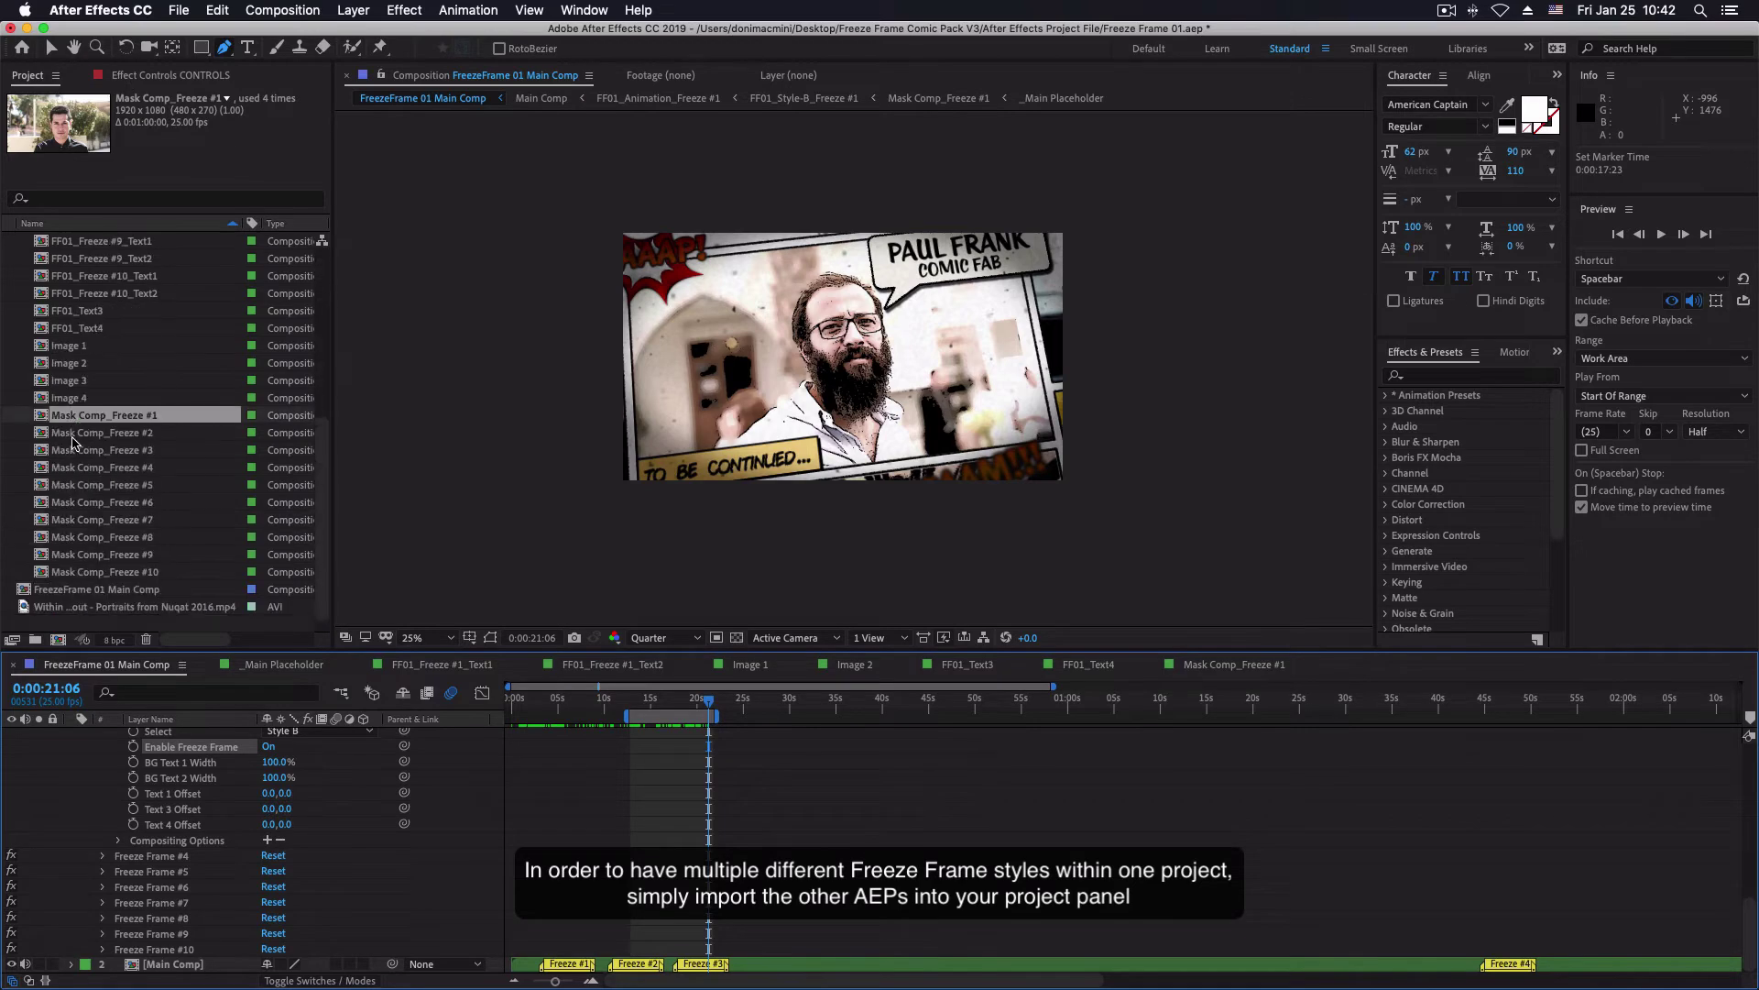
Drag Freeze Frame 05.aep from Finder into the Project panel and select FreezeFrame 05 Main Comp
{"action": "left_click", "coordinate": [515, 958]}
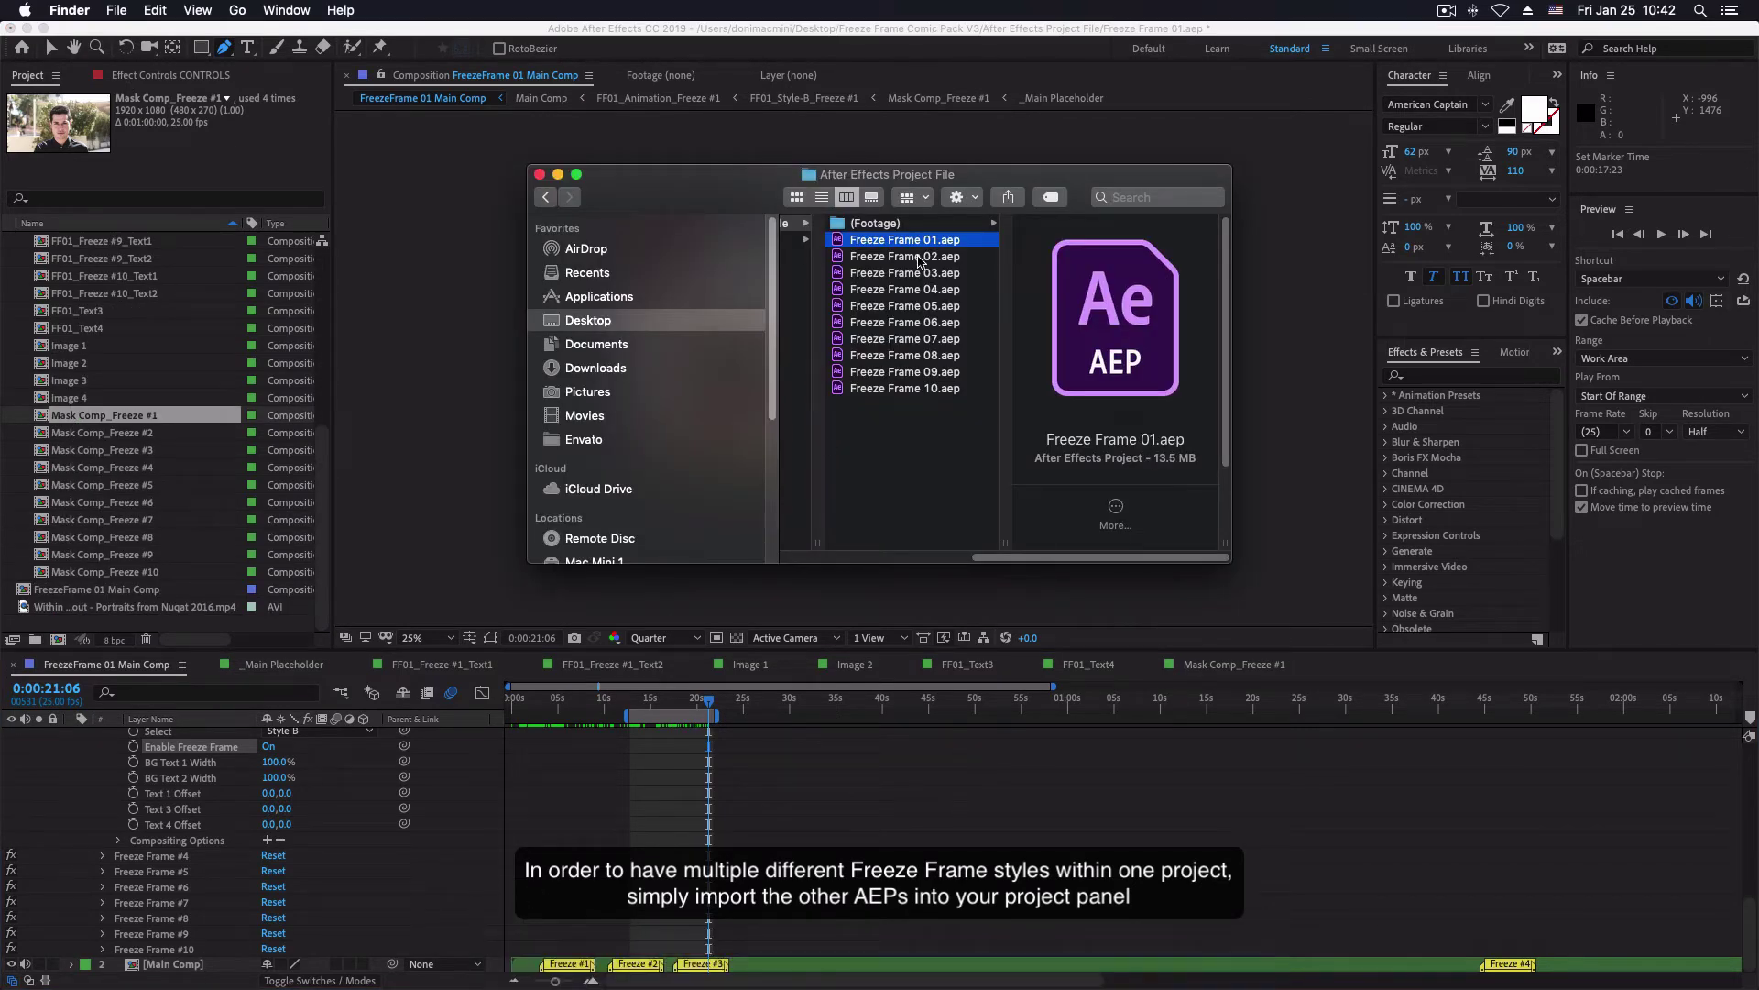
{"action": "left_click_drag", "start_coordinate": [922, 312], "coordinate": [10, 586]}
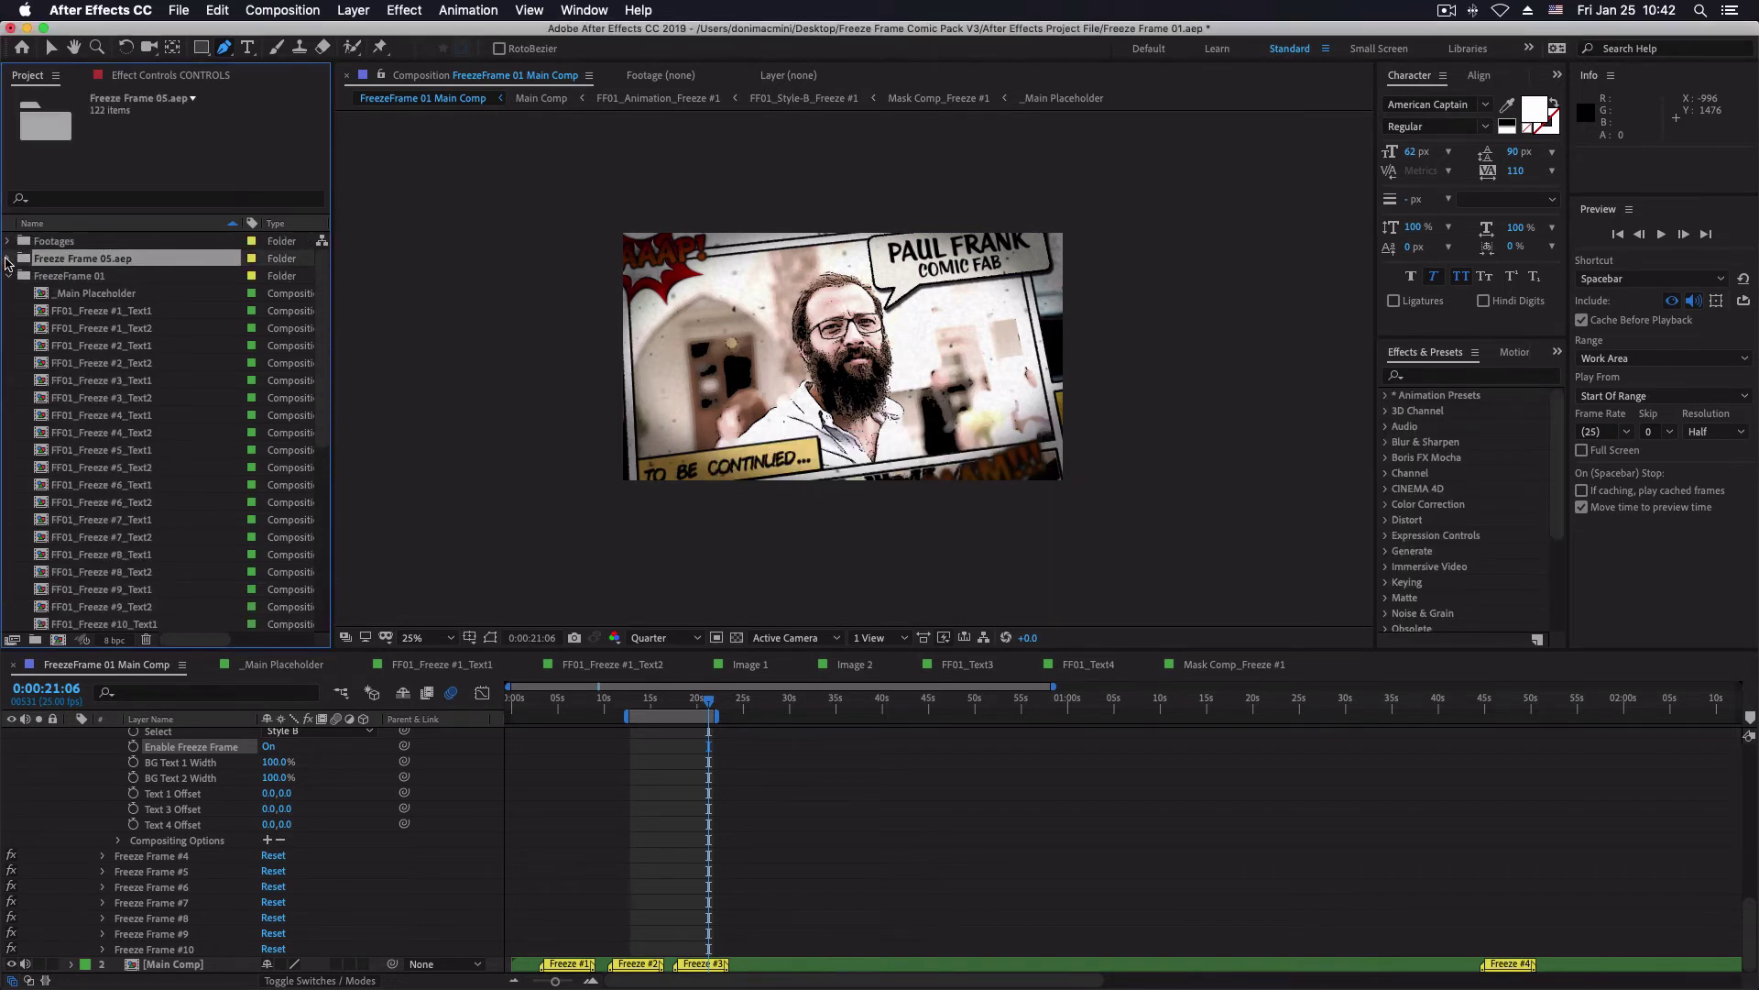
{"action": "left_click", "coordinate": [7, 260]}
{"action": "left_click", "coordinate": [126, 315]}
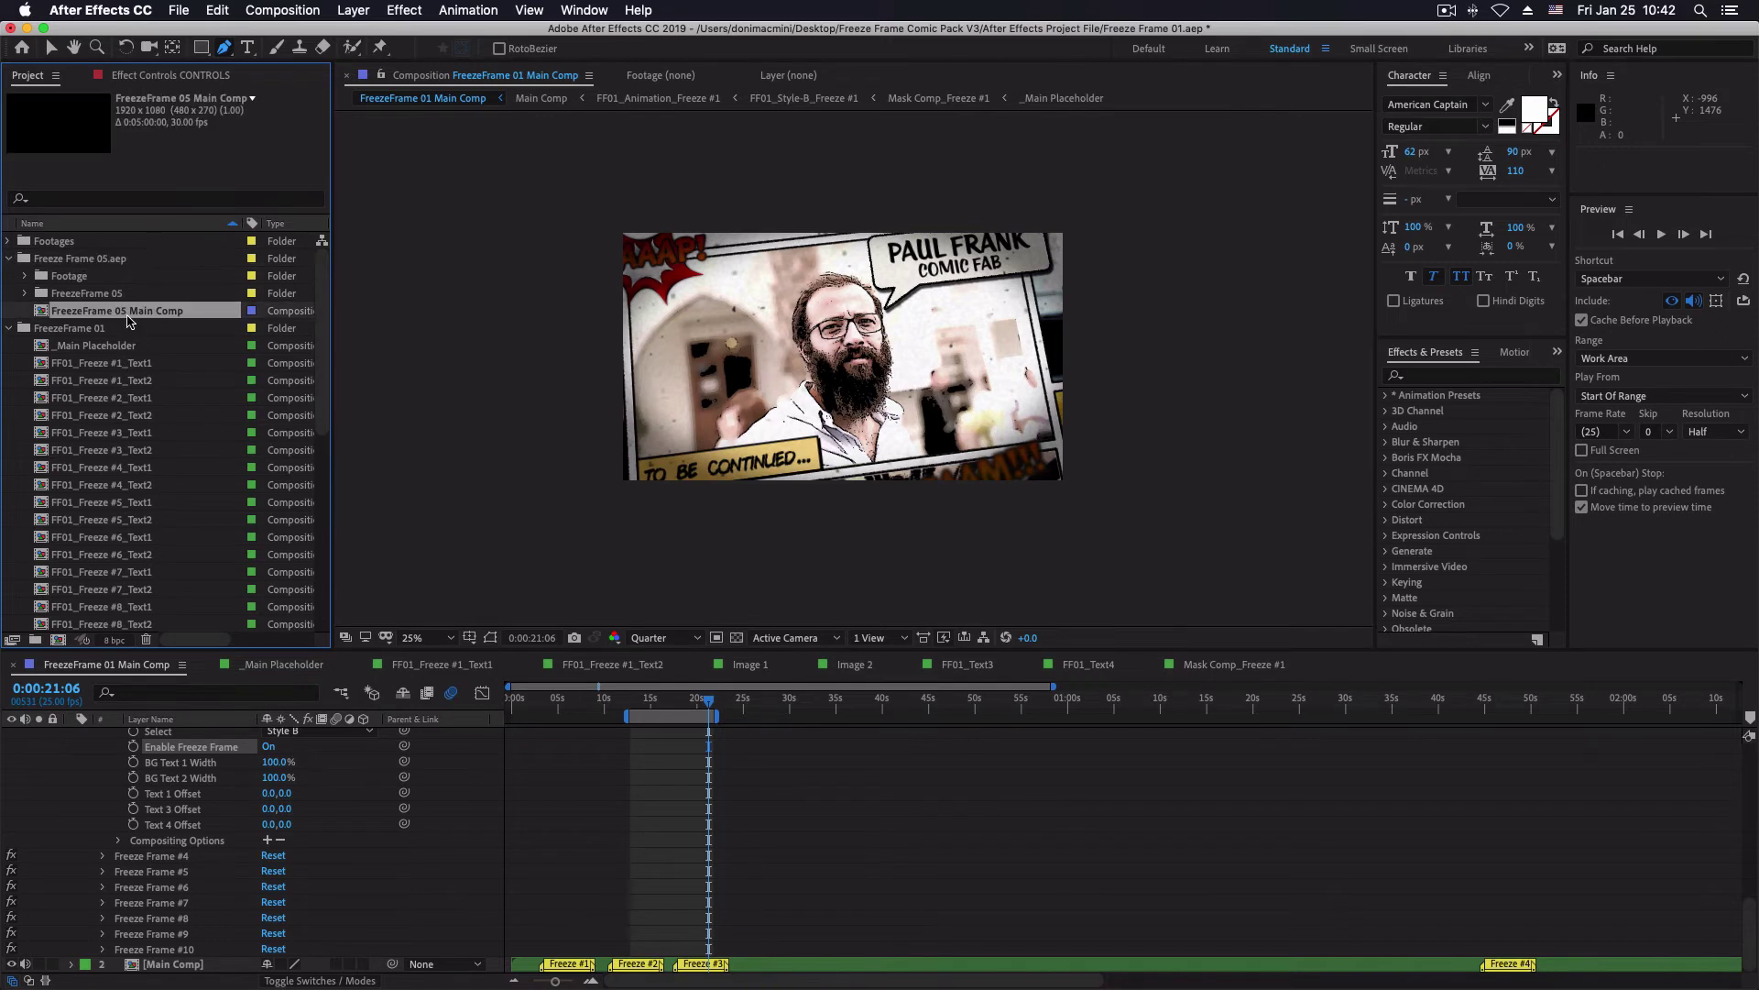
Nest FreezeFrame 01 Main Comp inside FreezeFrame 05's _Main Placeholder and preview FreezeFrame 05 Main Comp
{"action": "double_click", "coordinate": [74, 313]}
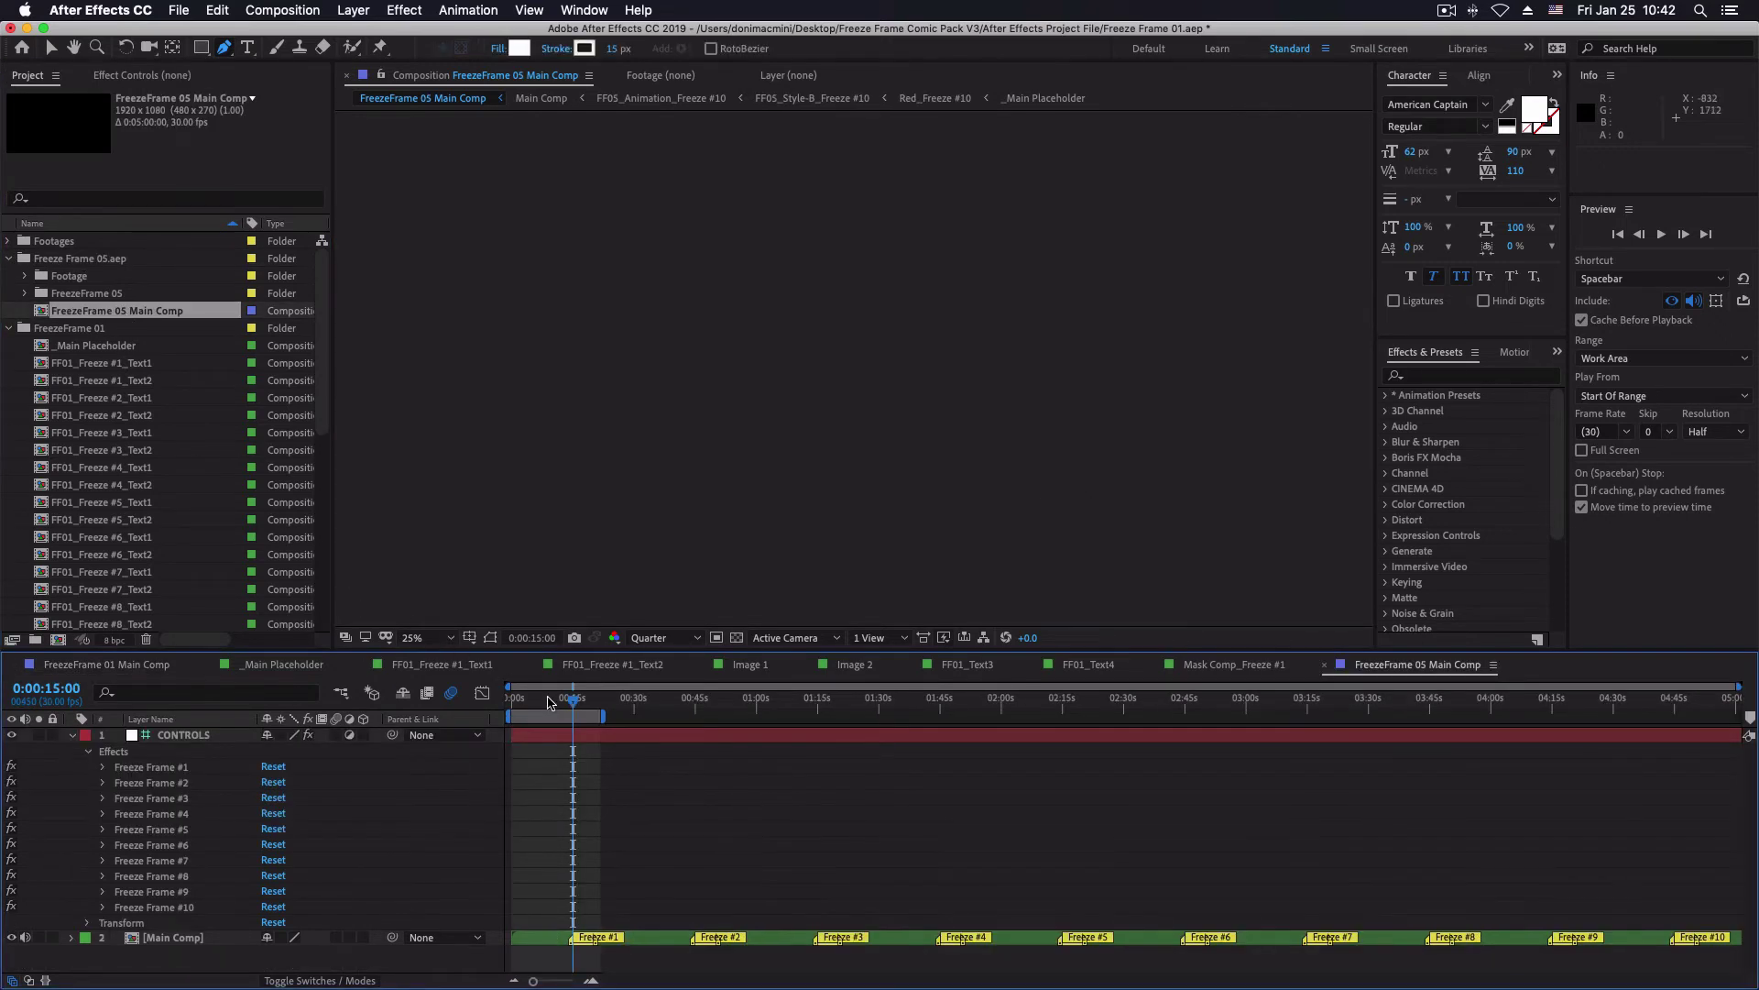
{"action": "left_click", "coordinate": [549, 702]}
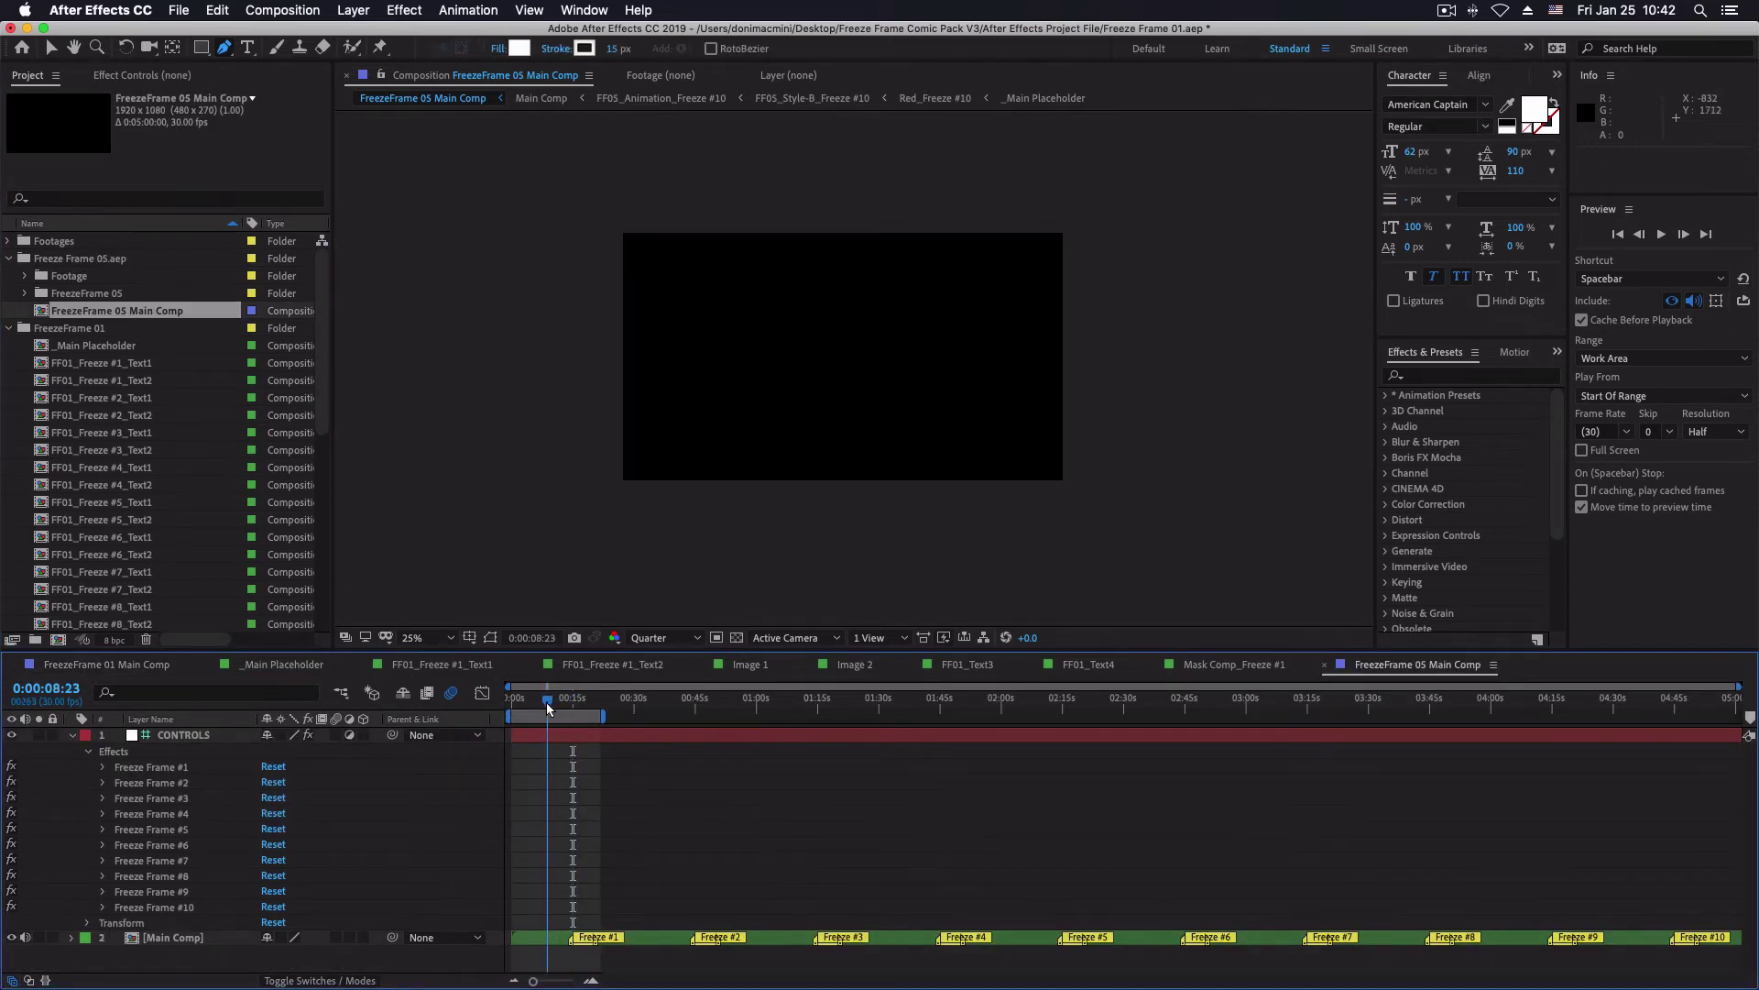
{"action": "double_click", "coordinate": [73, 293]}
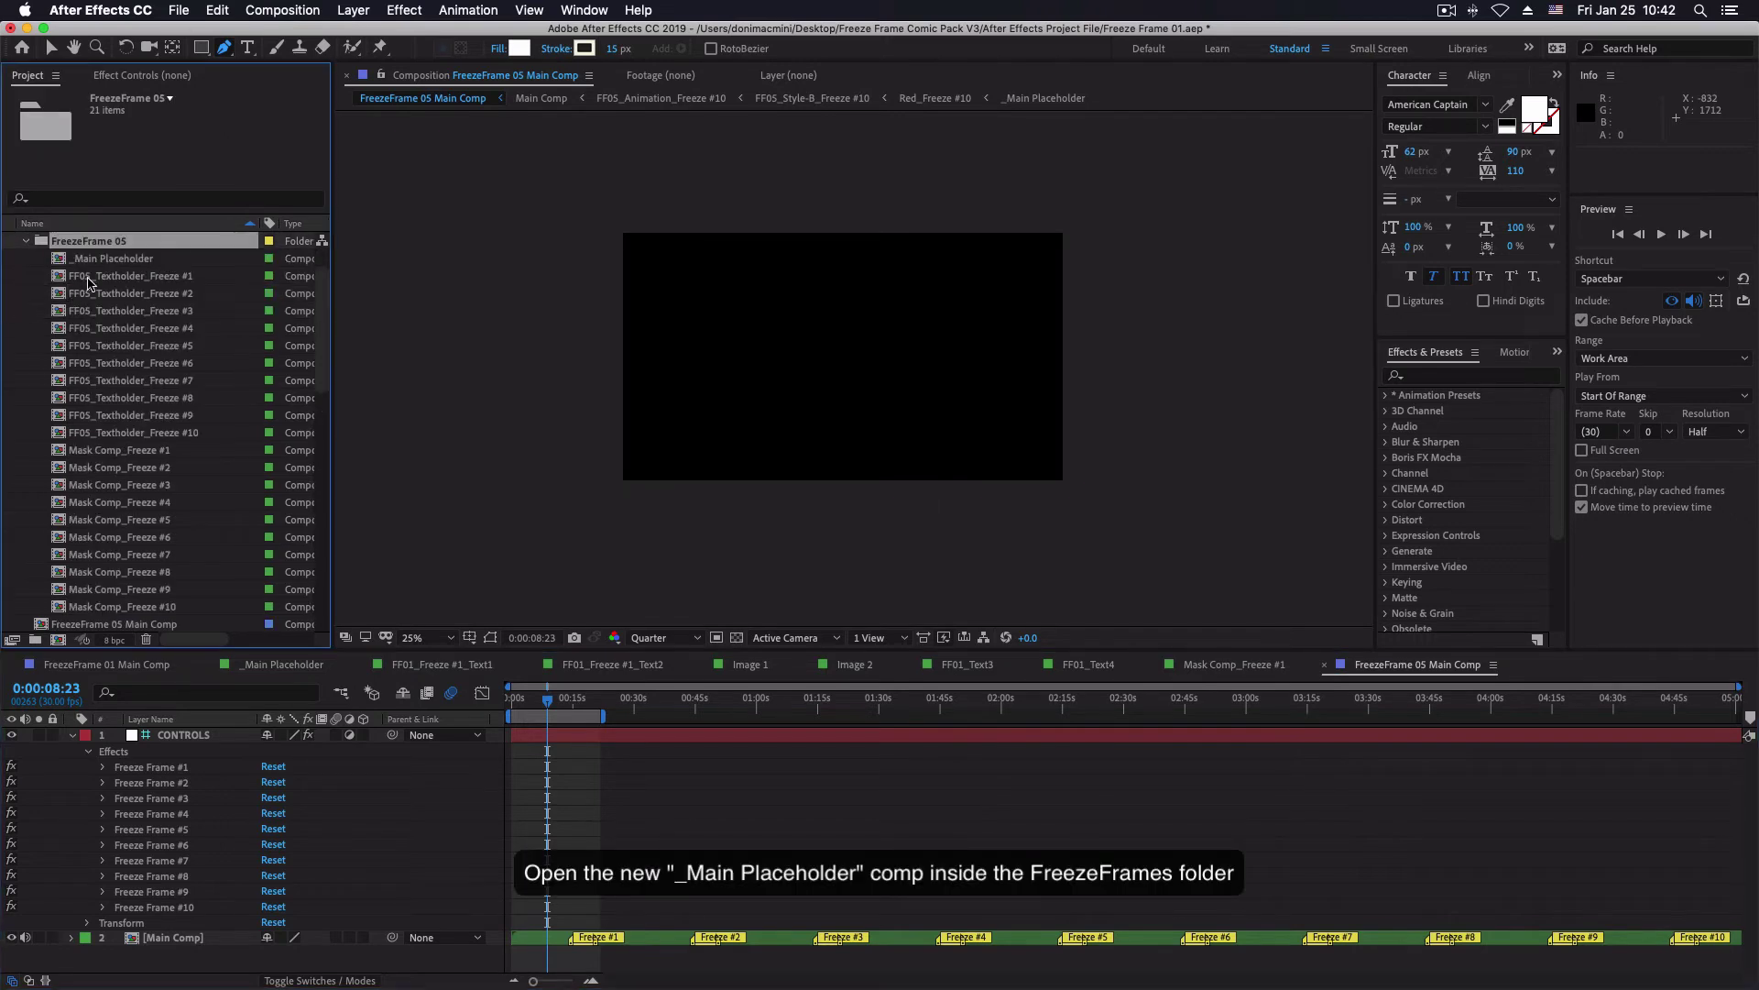
{"action": "left_click", "coordinate": [138, 260]}
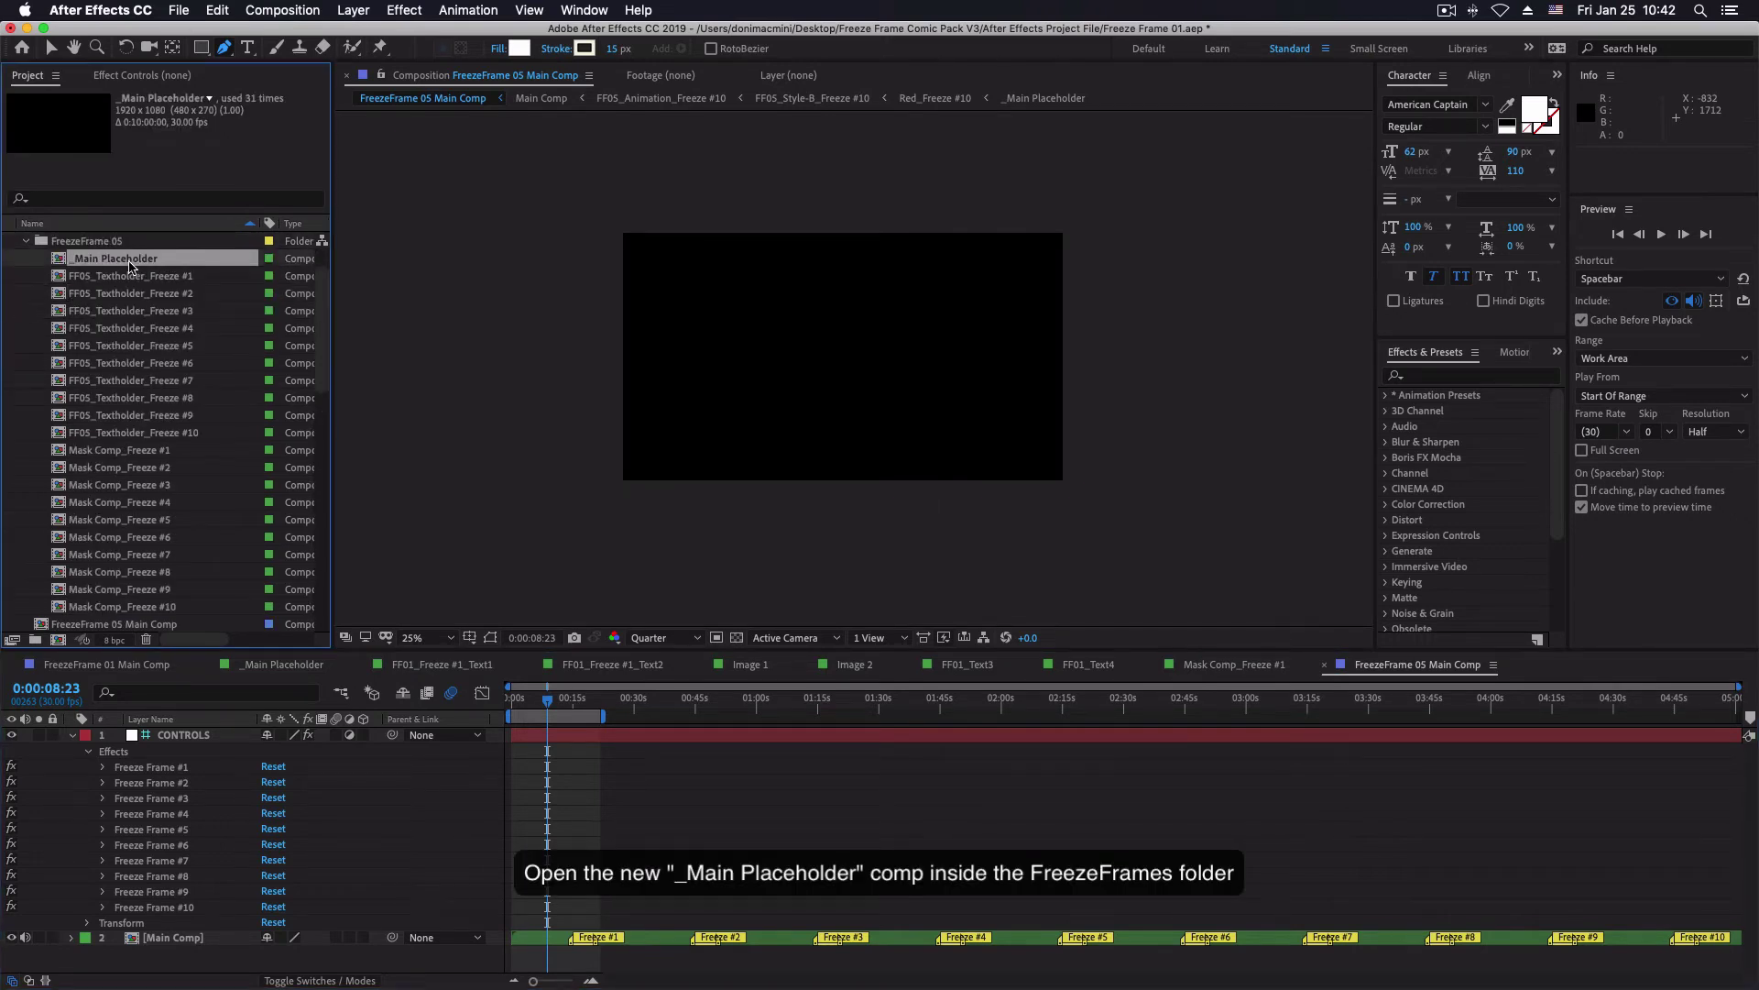
{"action": "scroll", "coordinate": [129, 367], "scroll_direction": "up", "scroll_amount": 3}
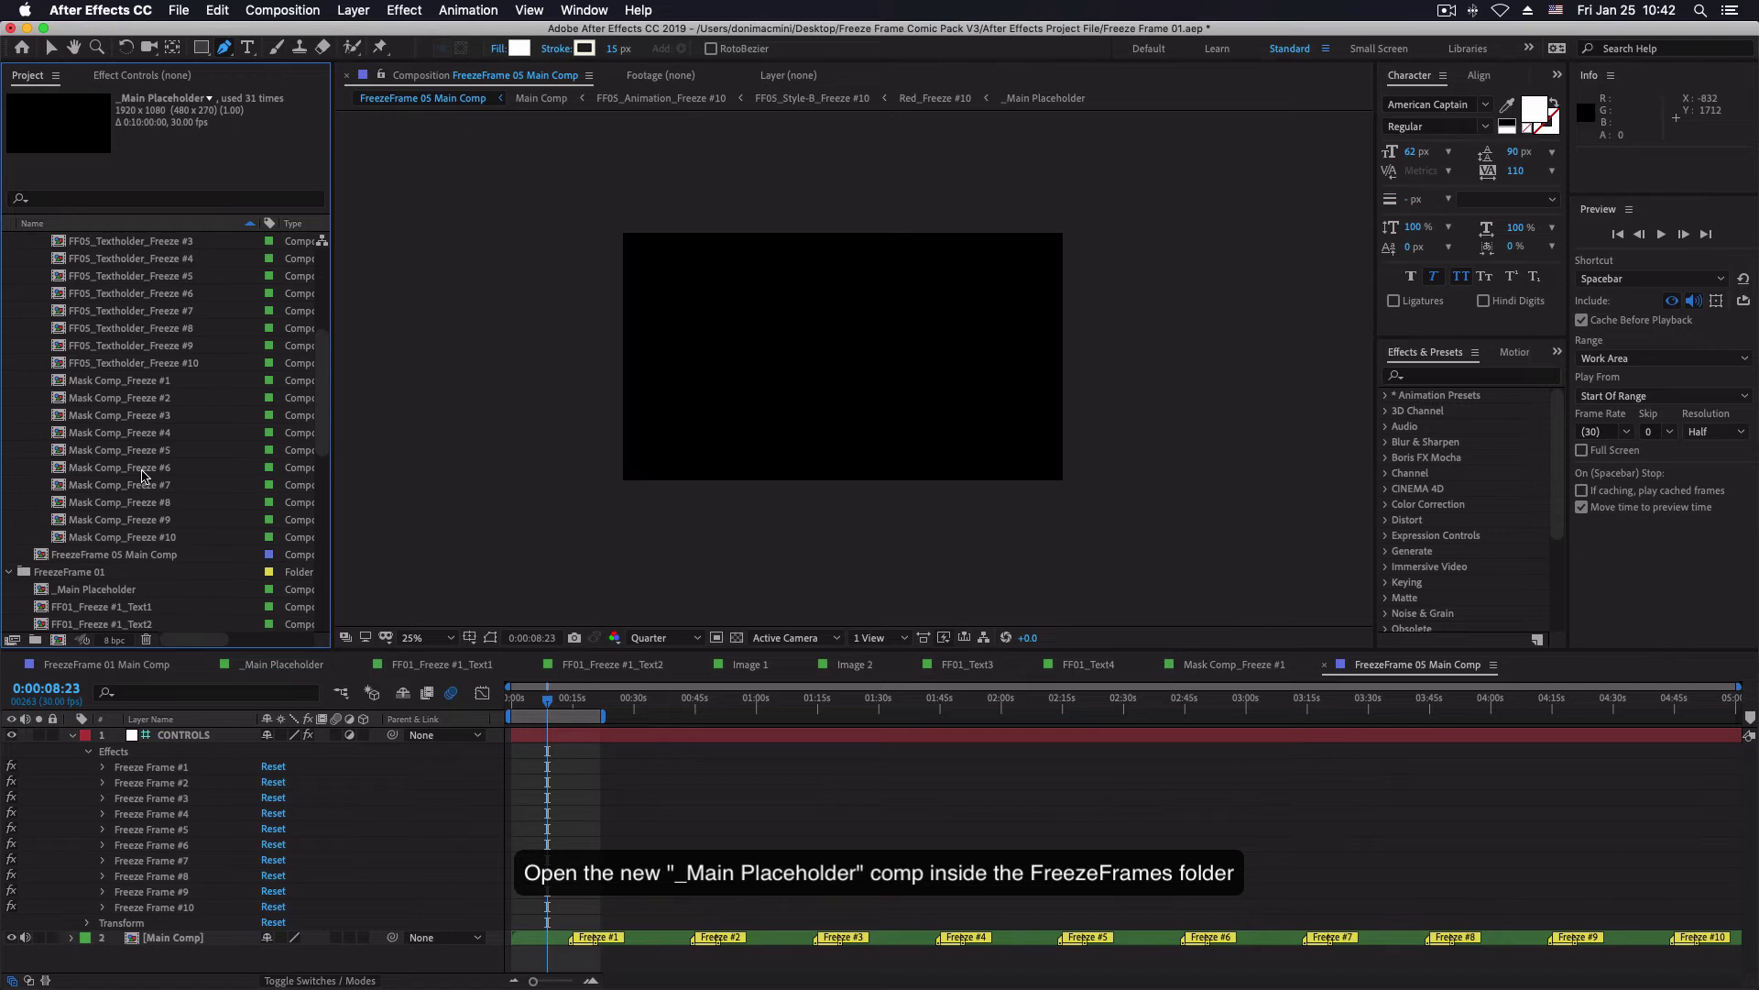
{"action": "double_click", "coordinate": [128, 311]}
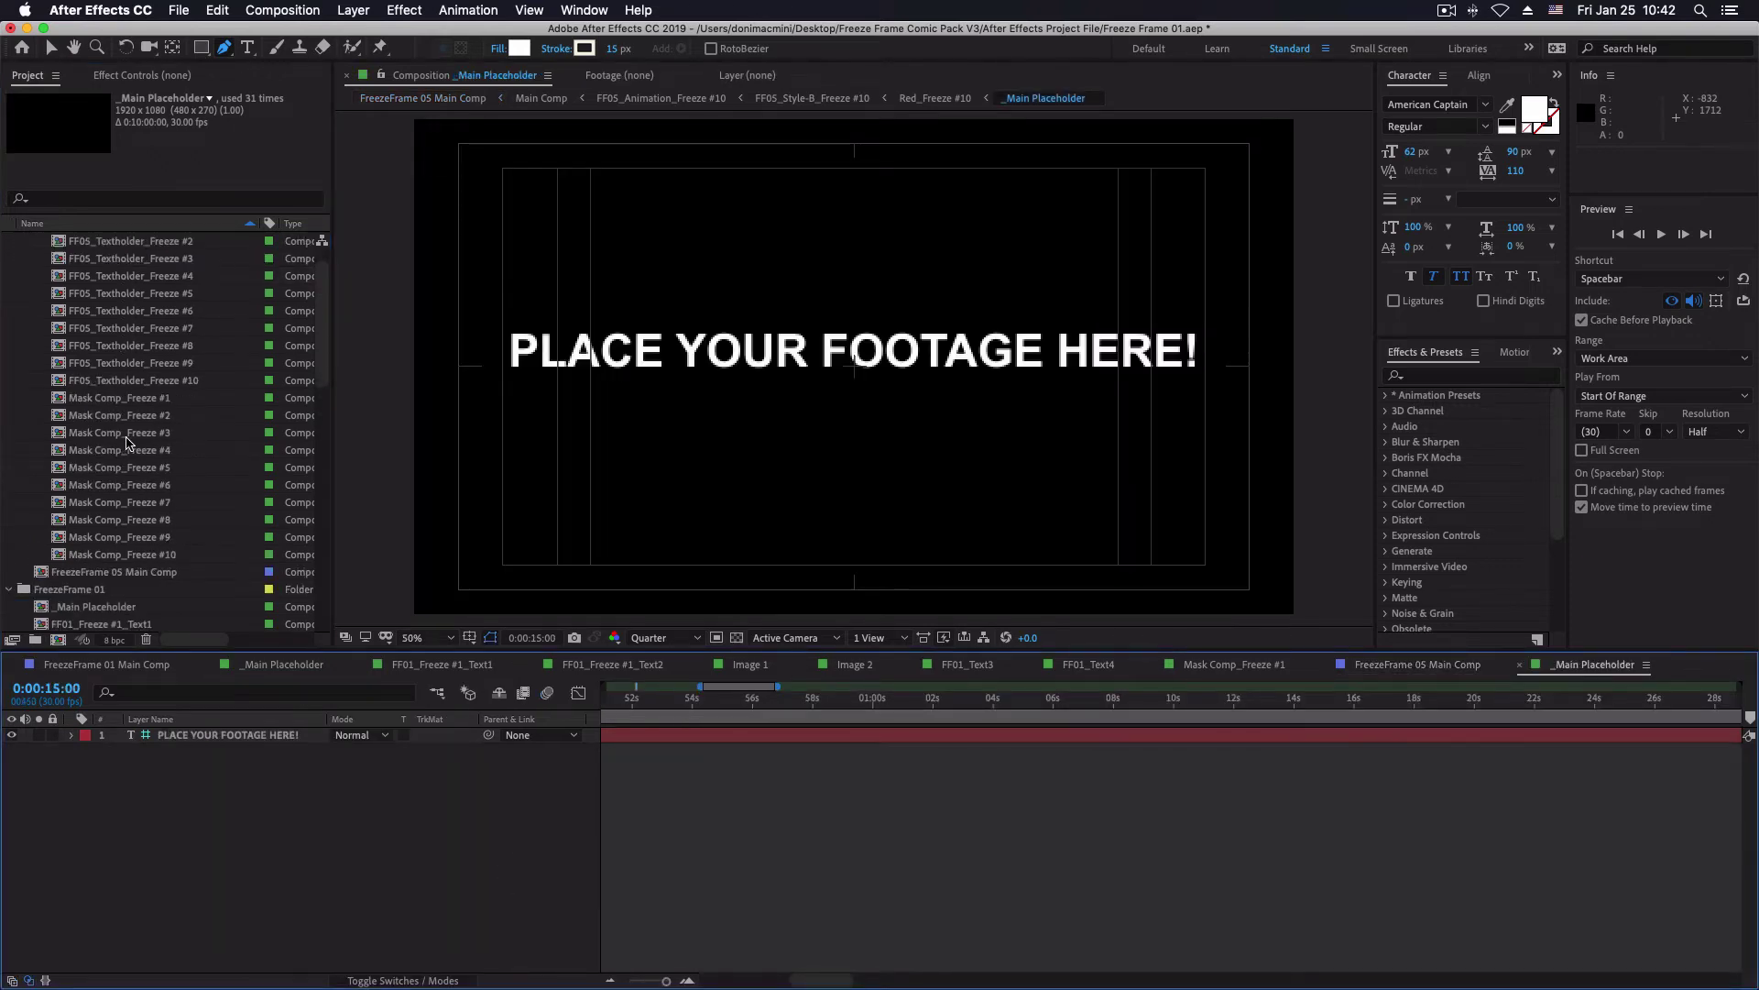
{"action": "scroll", "coordinate": [127, 443], "scroll_direction": "down", "scroll_amount": 10}
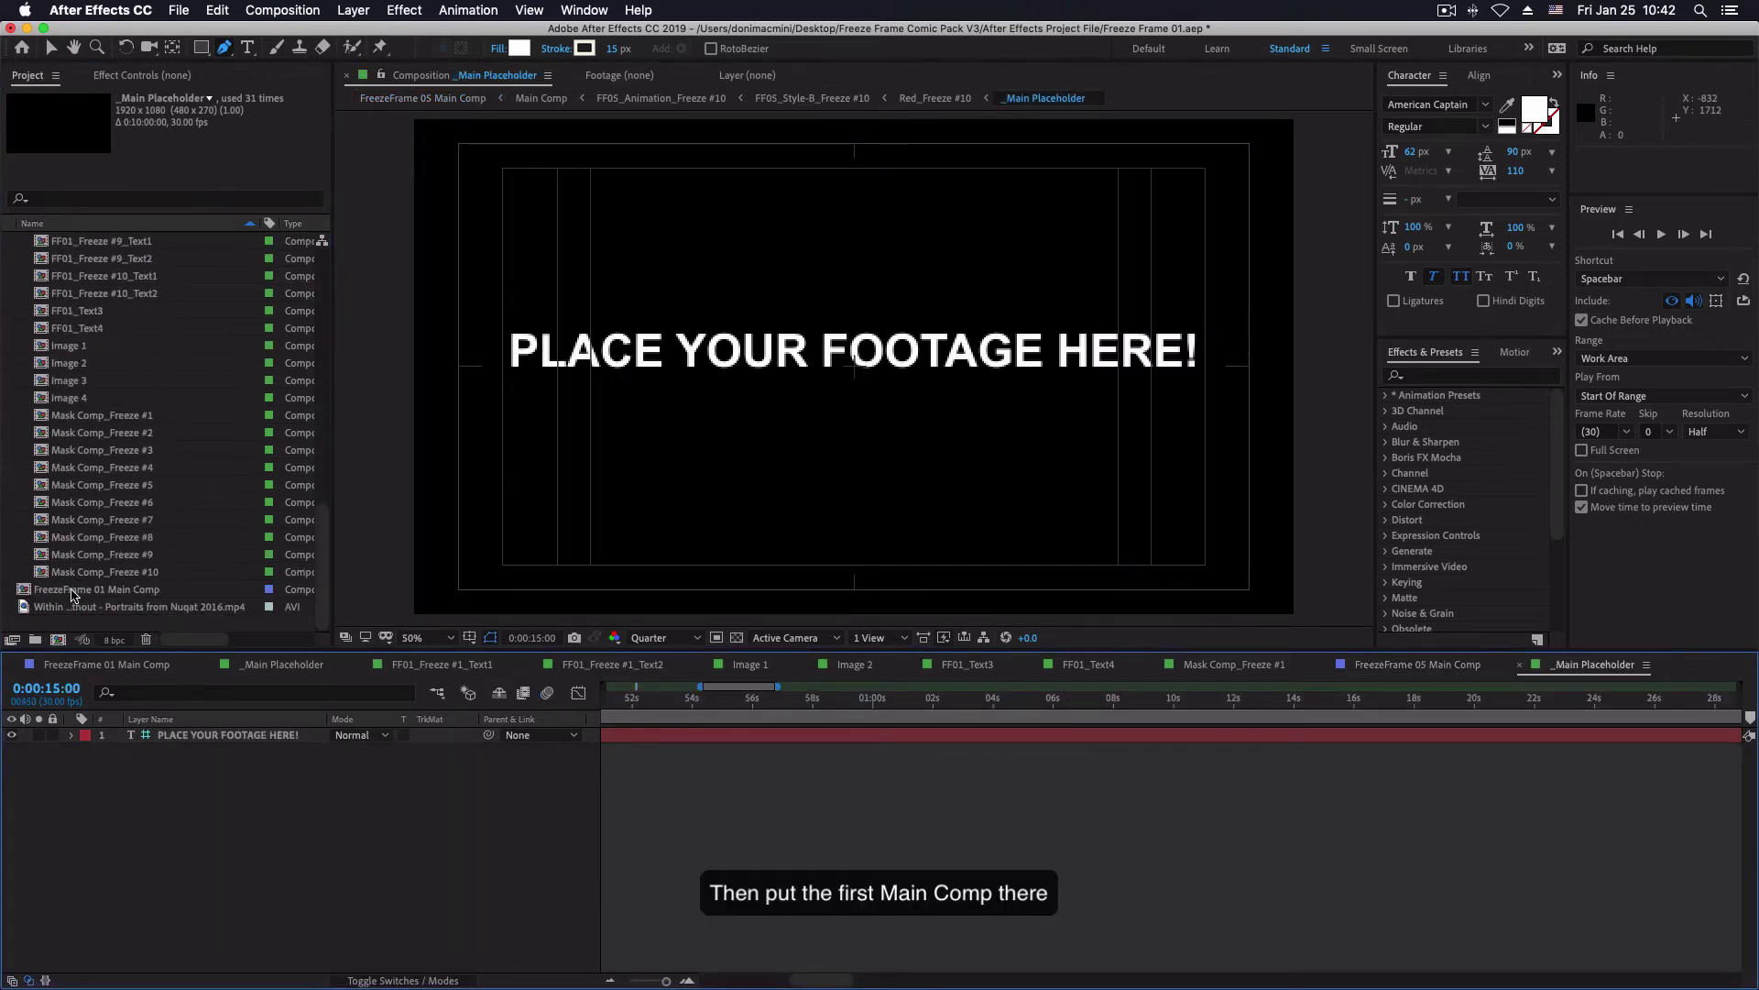
{"action": "left_click", "coordinate": [99, 594]}
{"action": "left_click_drag", "start_coordinate": [194, 735], "coordinate": [196, 740]}
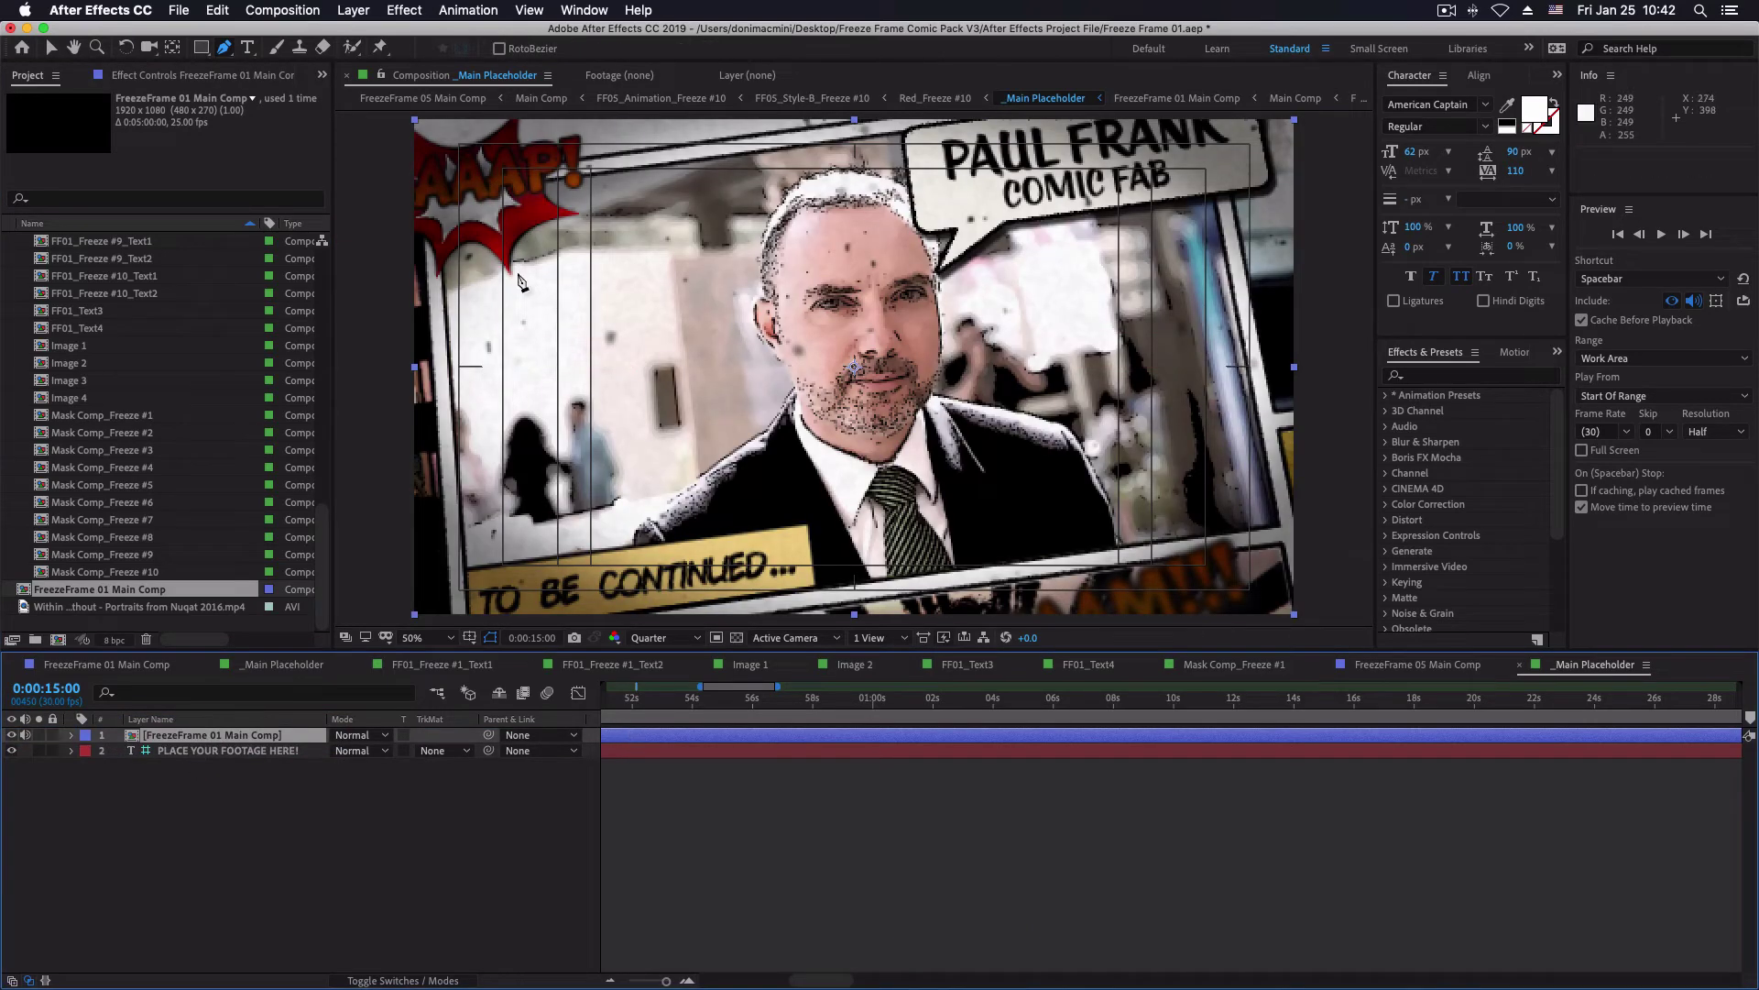
{"action": "left_click", "coordinate": [400, 101]}
{"action": "left_click_drag", "start_coordinate": [535, 698], "coordinate": [558, 699]}
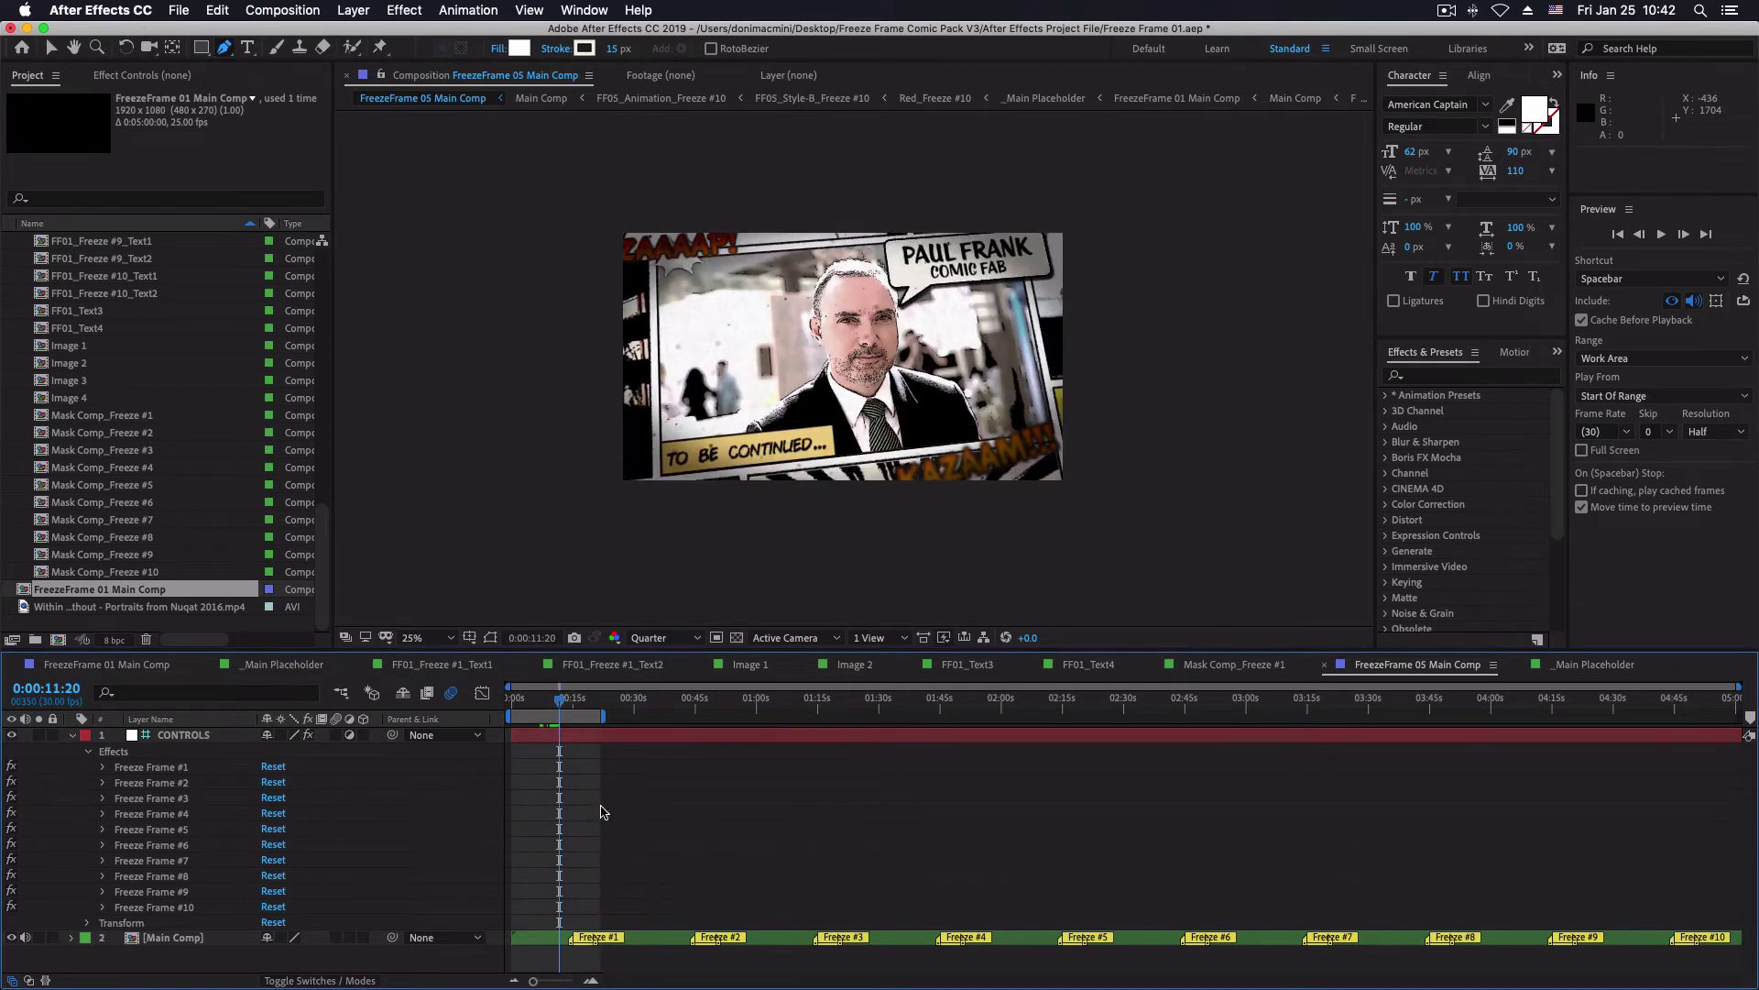
Zoom the timeline and snap the Freeze #1 marker to the playhead at 0:00:26:18
{"action": "key", "text": "equal"}
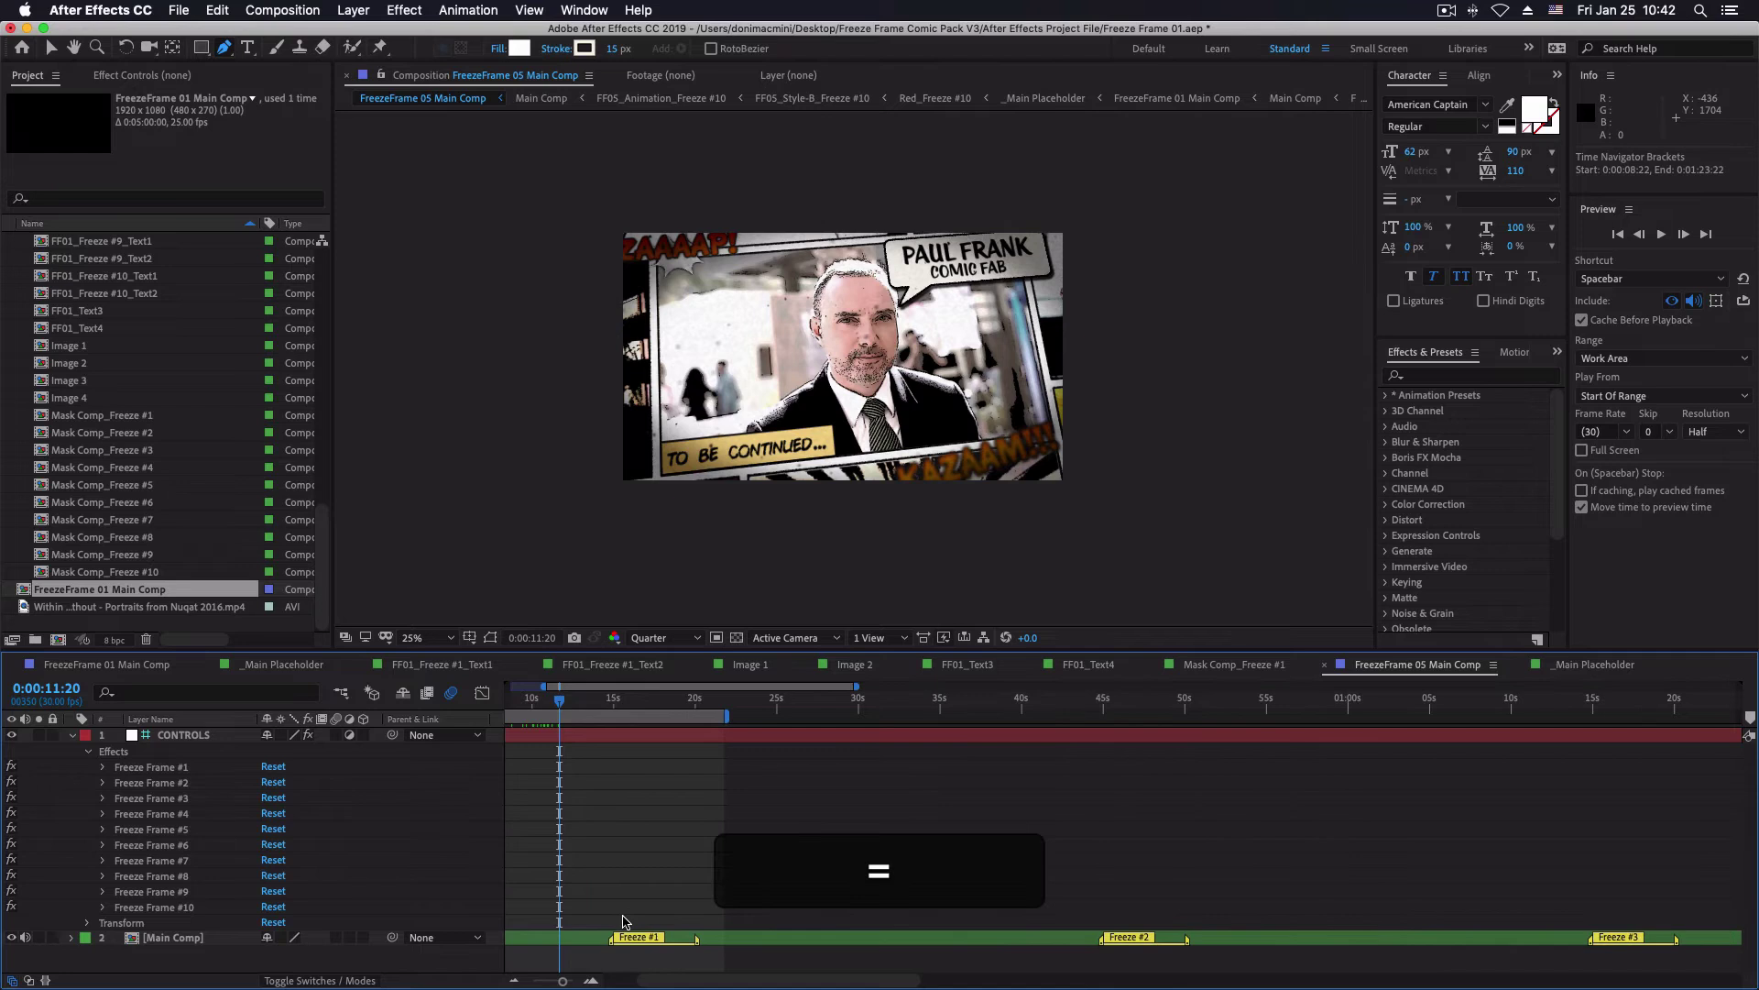
{"action": "left_click_drag", "start_coordinate": [621, 935], "coordinate": [837, 935]}
{"action": "left_click_drag", "start_coordinate": [597, 699], "coordinate": [804, 700]}
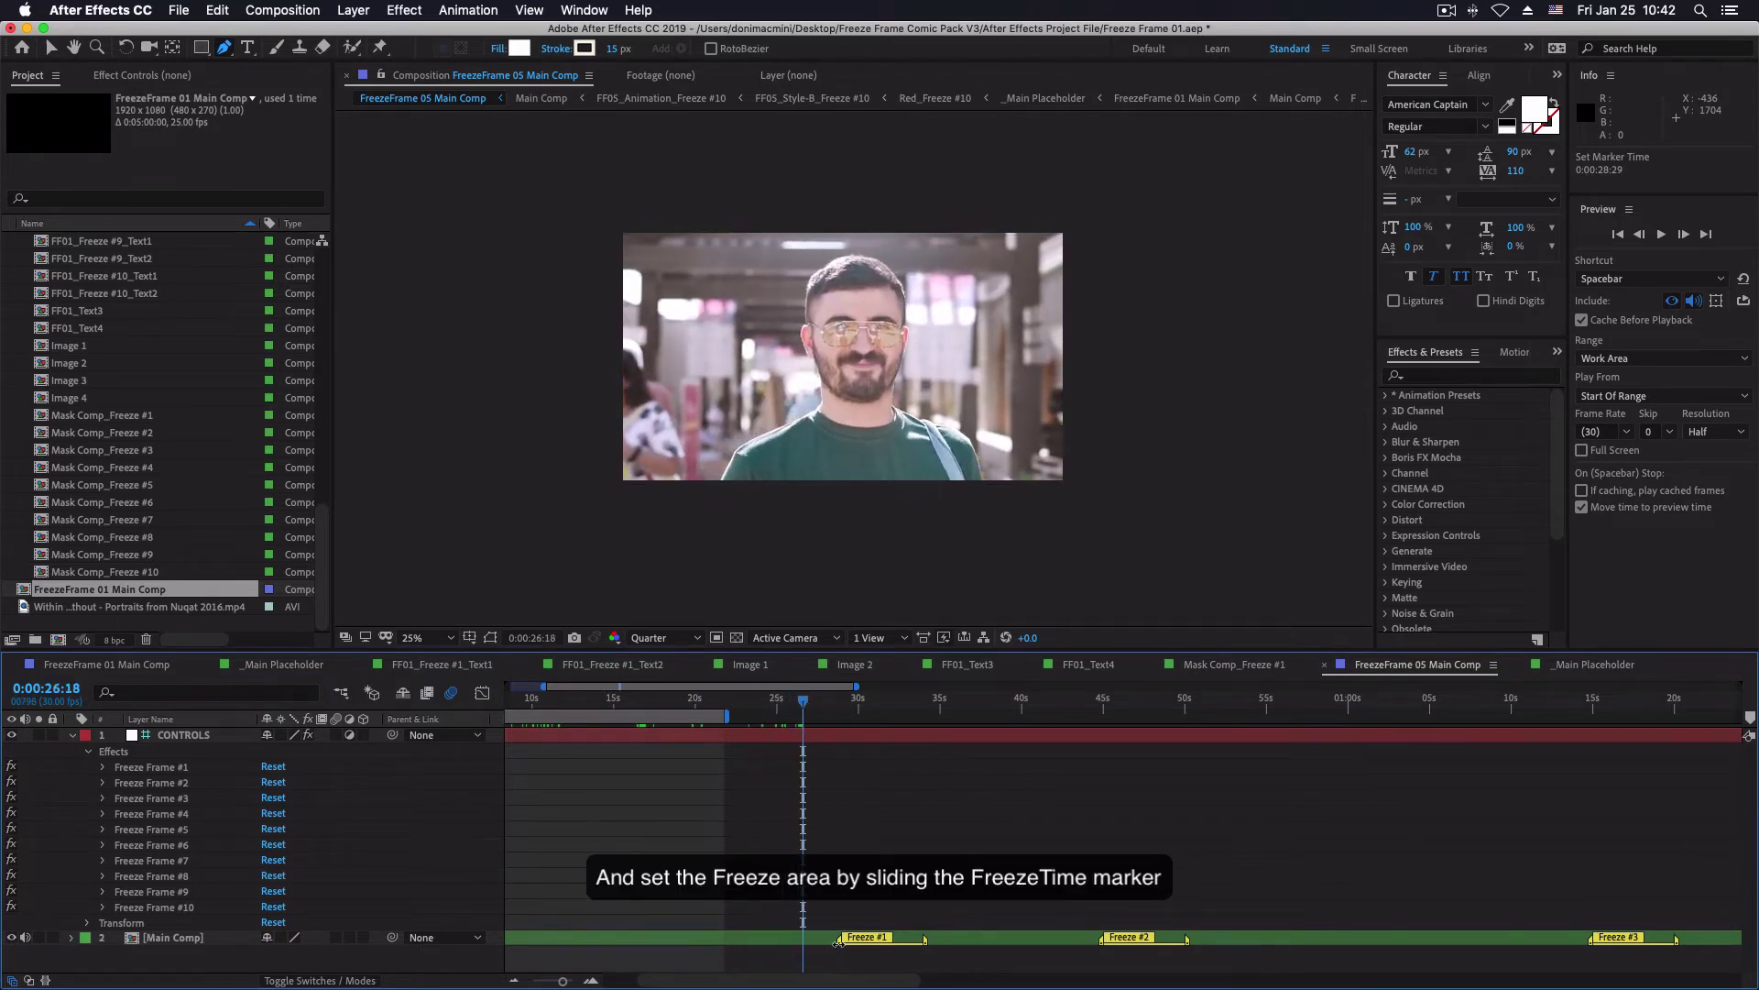
{"action": "left_click_drag", "start_coordinate": [839, 938], "coordinate": [802, 939]}
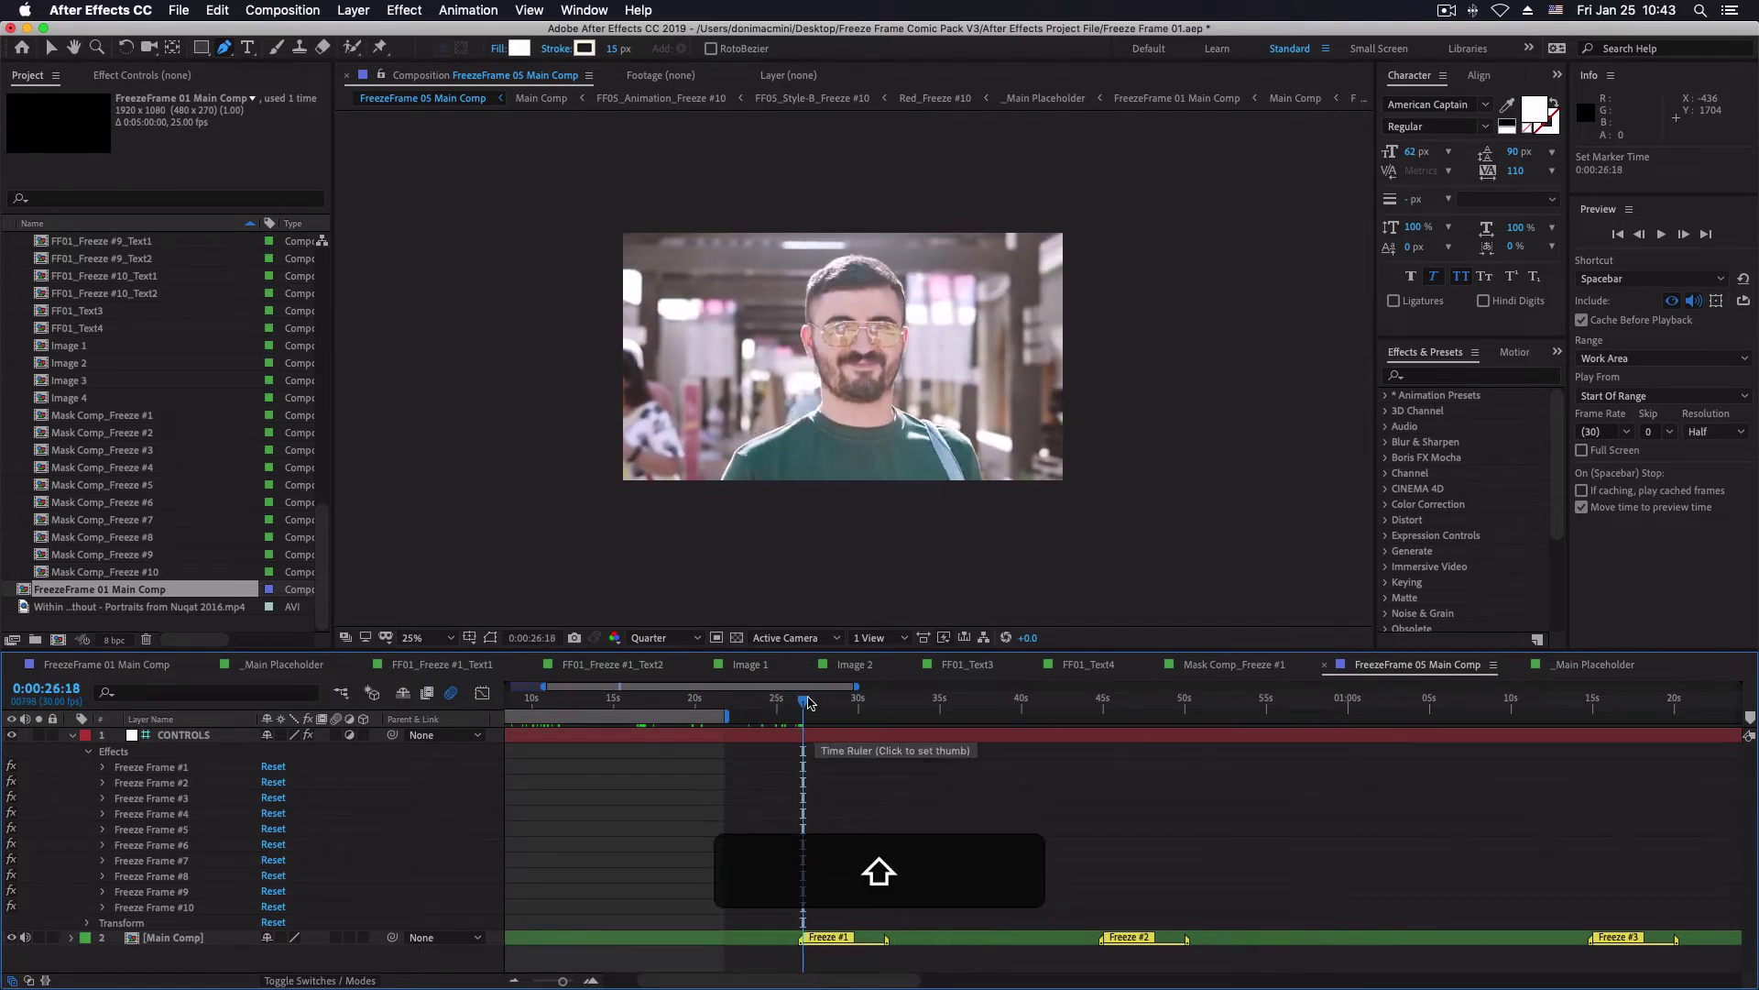